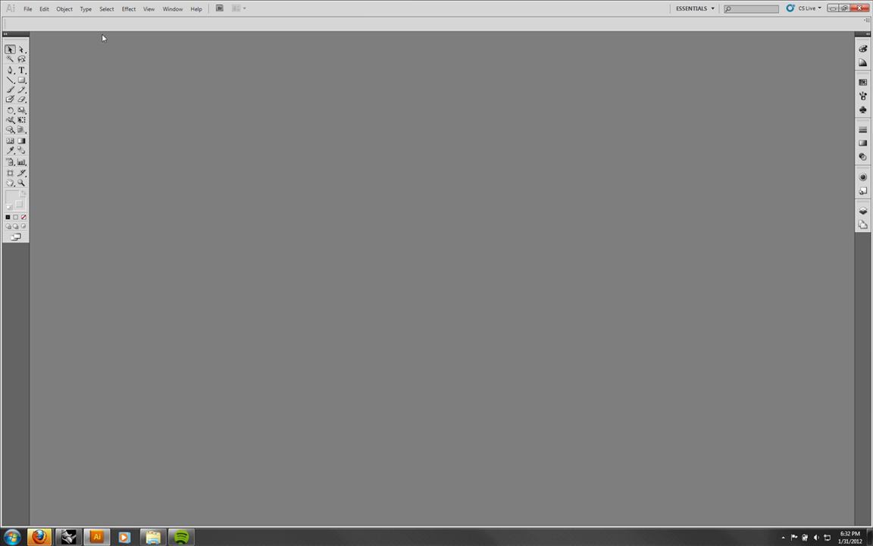
Start a new document in inches, 36 in wide and 24 in high.
click(27, 8)
click(39, 18)
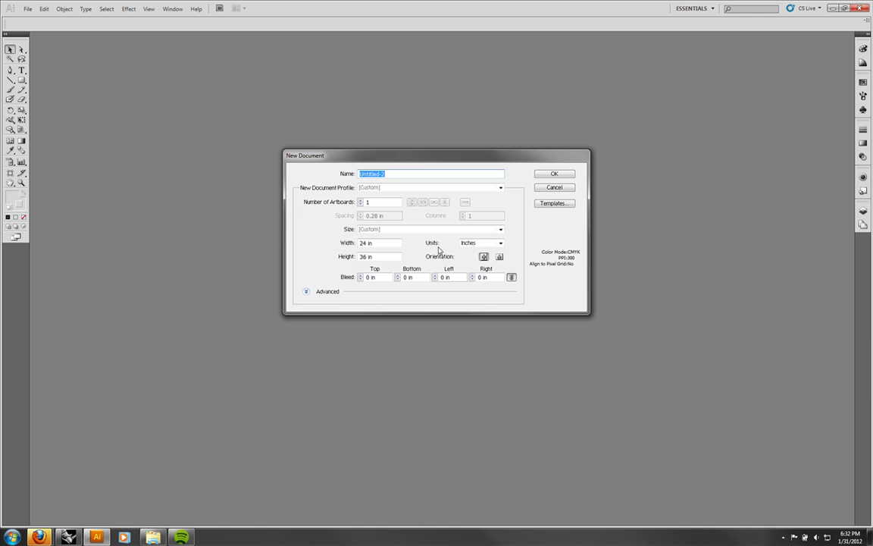
click(478, 243)
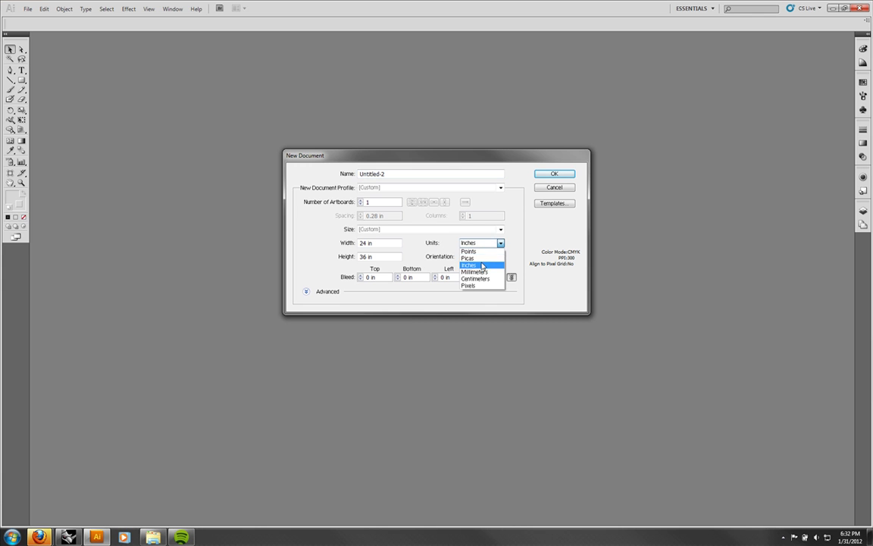
click(477, 264)
click(352, 244)
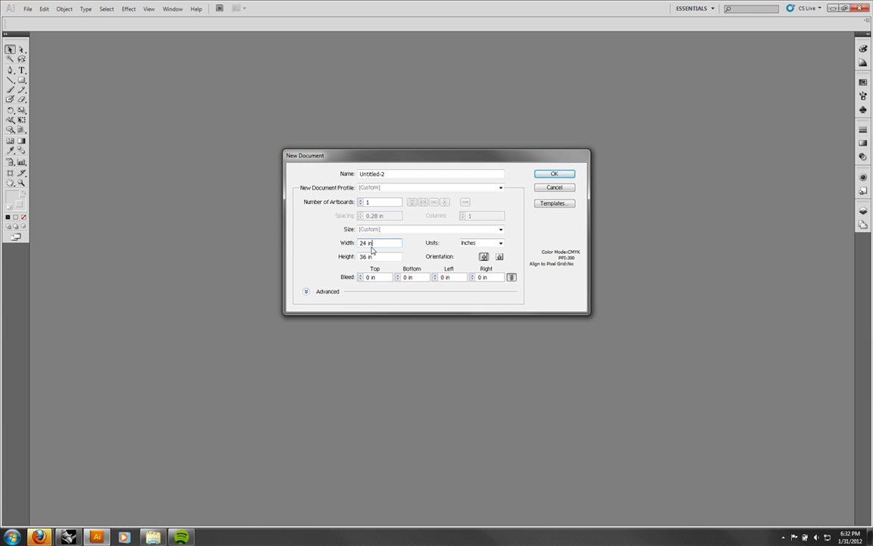
text(36)
key(Tab)
text(24)
key(Tab)
Look through the document profile and size presets, keep the custom settings and create the document.
click(500, 188)
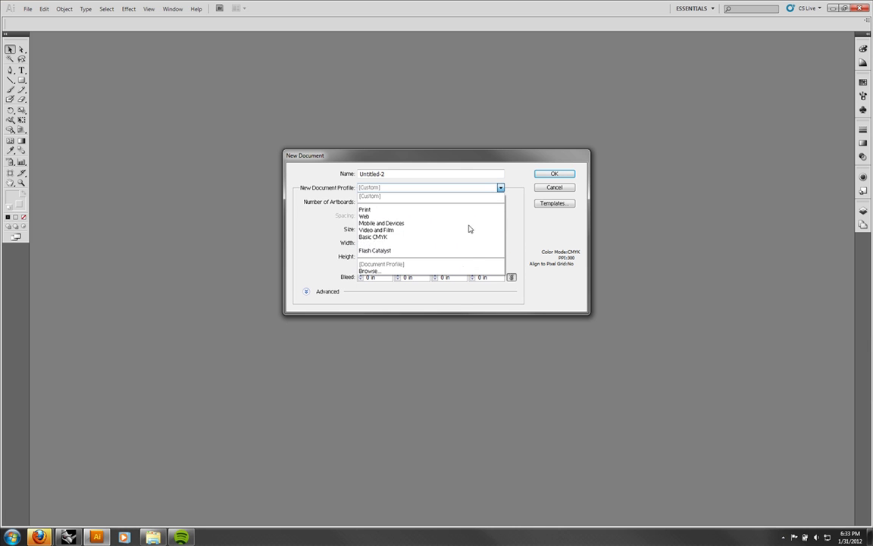
click(530, 230)
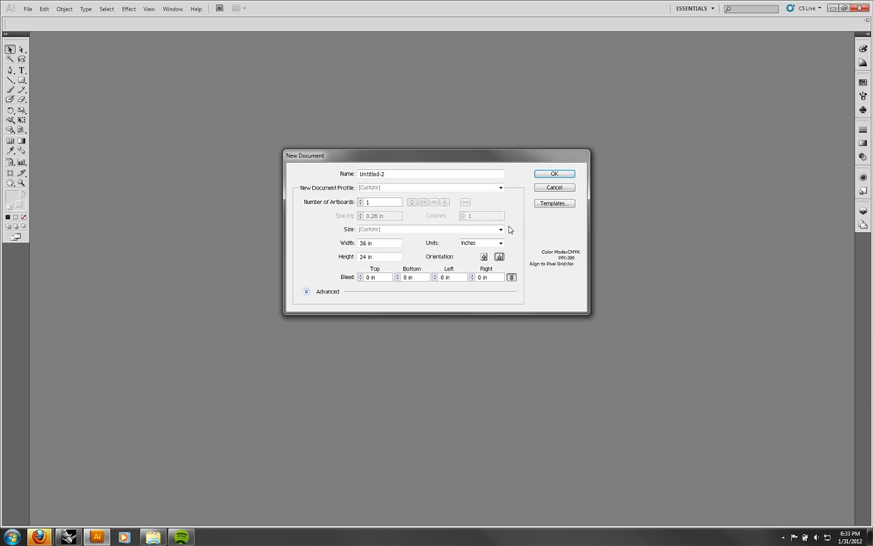
click(501, 229)
click(529, 231)
click(566, 175)
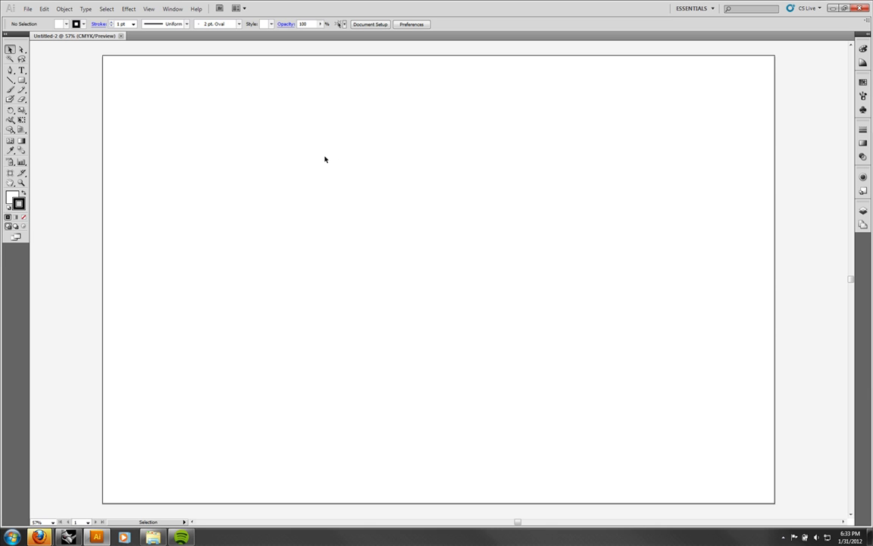
Draw an open zigzag path with eleven anchor points using the Pen tool, about 19.4 in wide and 14.1 in high.
click(10, 70)
click(220, 168)
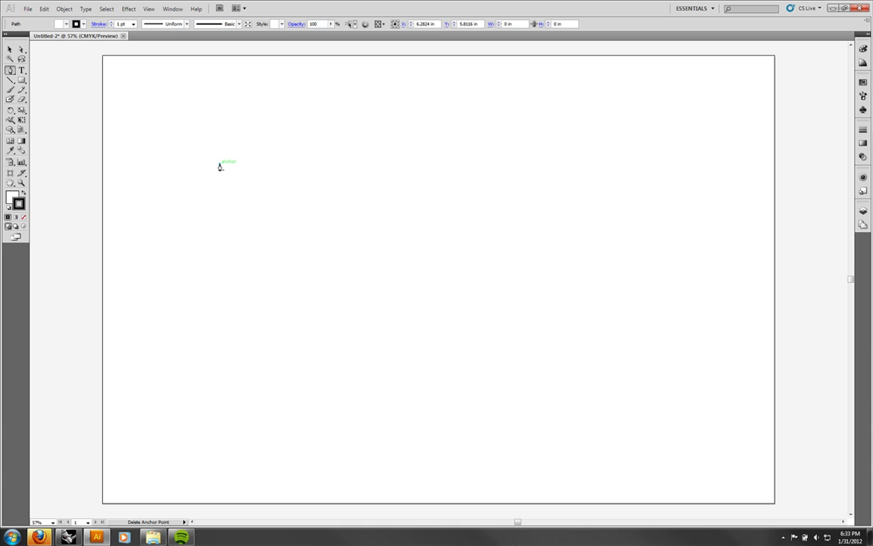
click(521, 164)
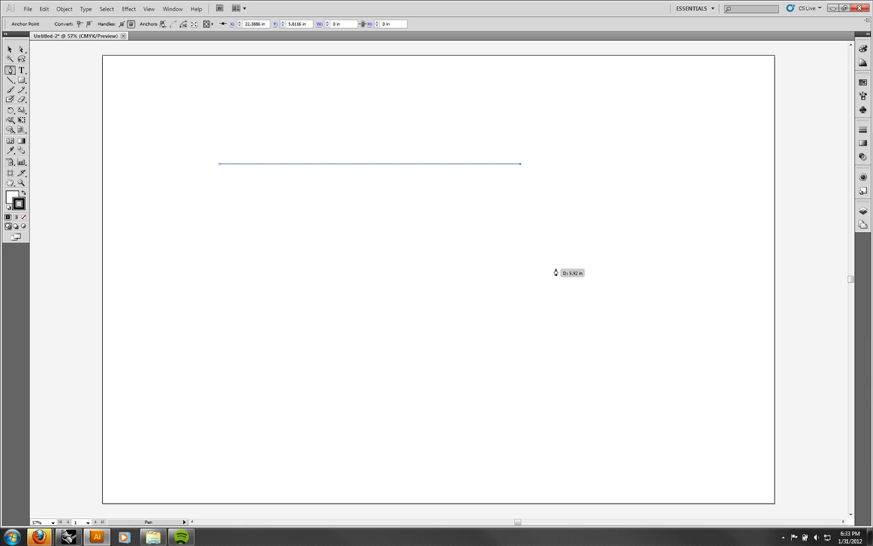
click(420, 260)
click(561, 292)
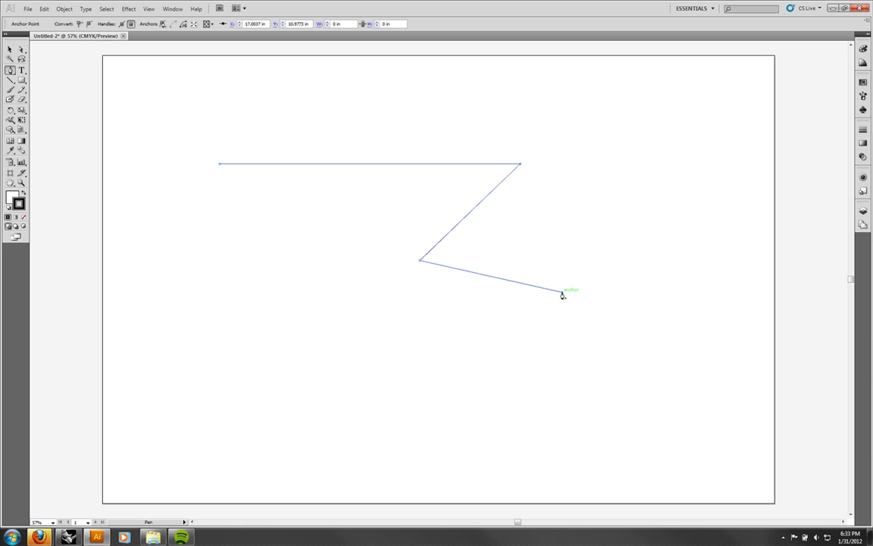
click(325, 371)
click(360, 247)
click(253, 219)
click(199, 322)
click(257, 427)
click(407, 399)
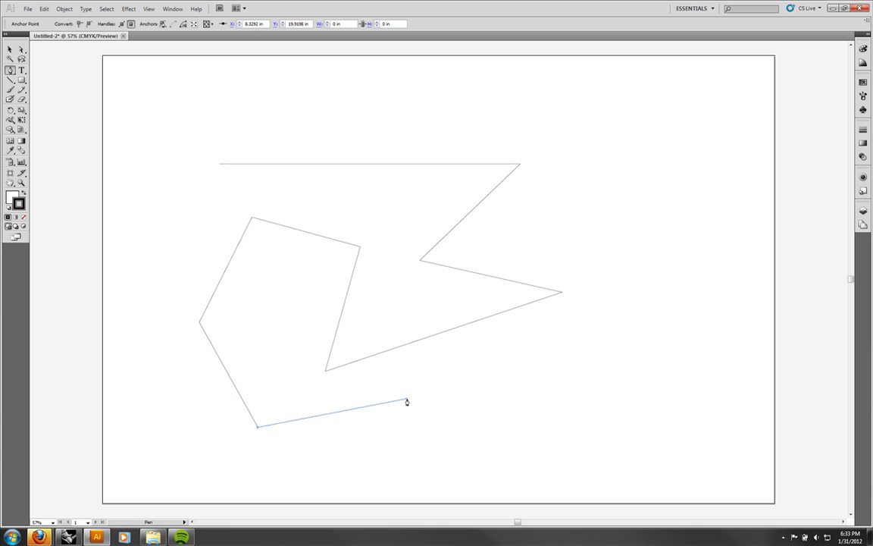
click(547, 411)
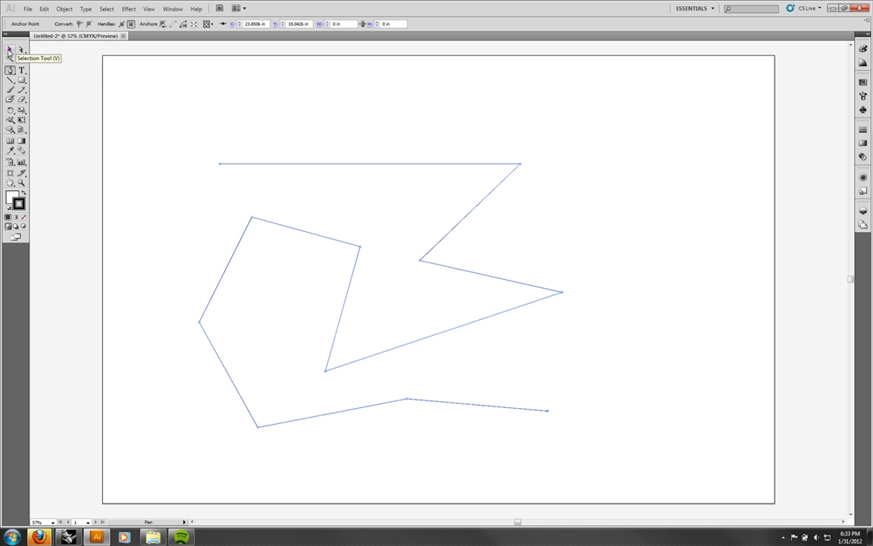
Move the whole zigzag path slightly down on the artboard and deselect it.
click(10, 50)
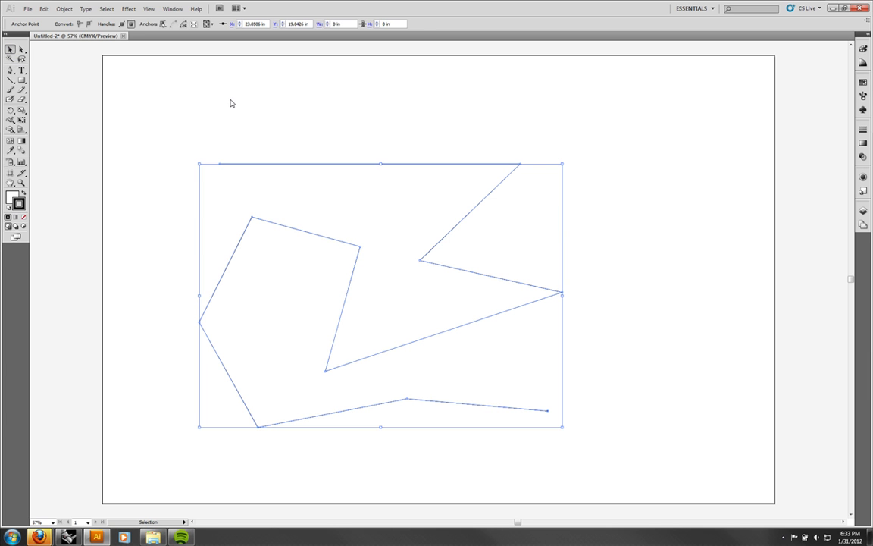
click(371, 233)
mouse_move(352, 244)
mouse_down()
mouse_move(458, 214)
mouse_move(339, 250)
mouse_up()
click(351, 114)
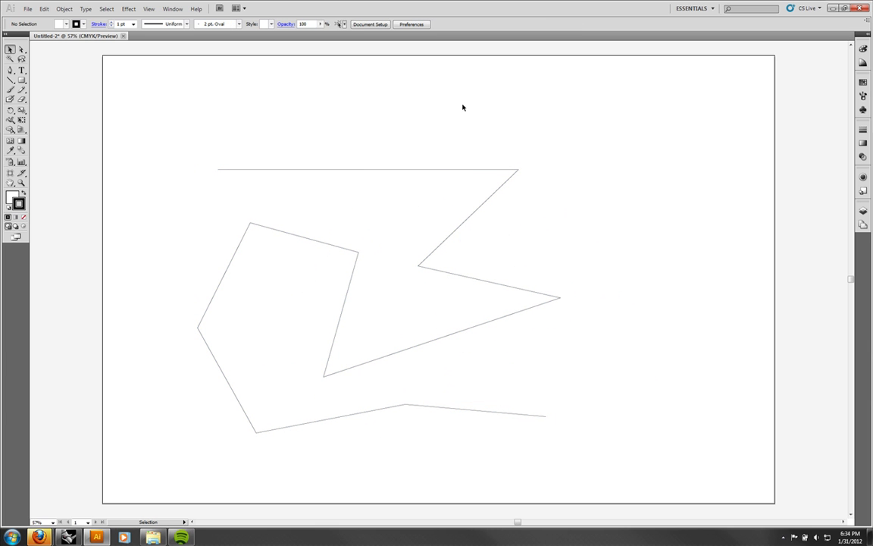
Draw four separate diagonal line segments above the zigzag path with the Line Segment tool.
click(11, 81)
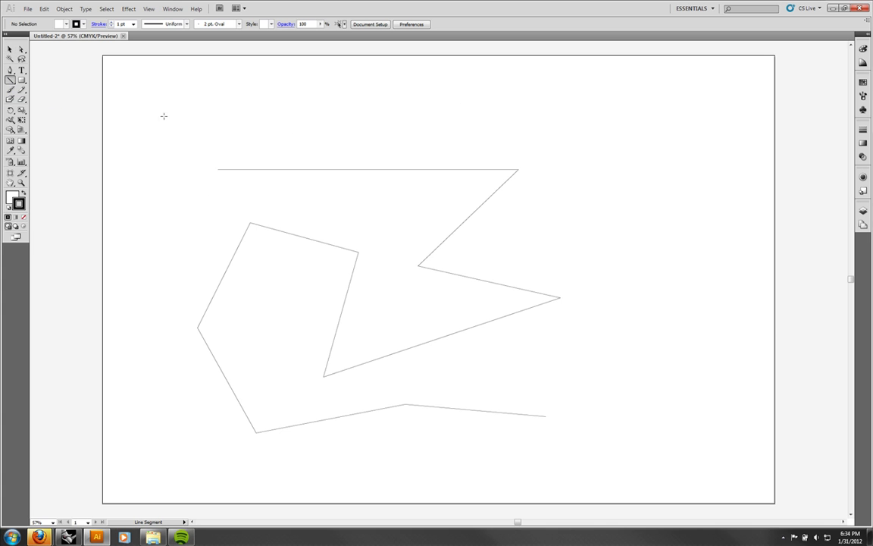
click(220, 79)
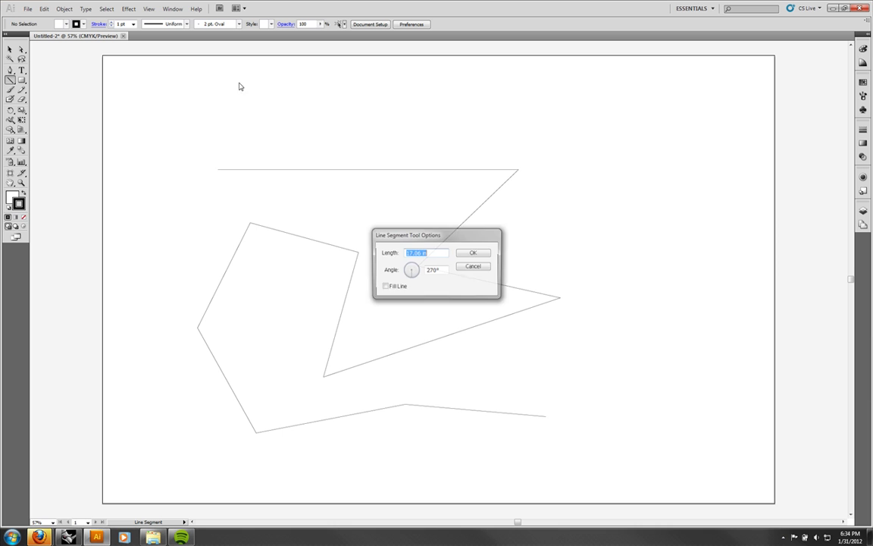
click(476, 269)
drag(162, 78, 290, 142)
key(ctrl+a)
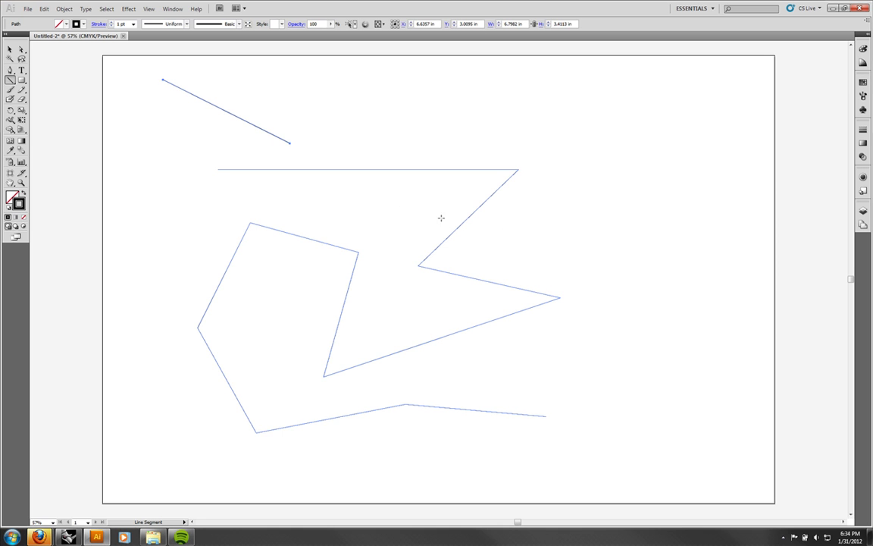
key(ctrl+shift+a)
drag(307, 140, 362, 95)
drag(376, 89, 460, 128)
drag(554, 92, 495, 123)
Select the separate line segments above the zigzag path and delete them.
click(9, 48)
click(553, 146)
drag(308, 138, 257, 117)
click(355, 122)
click(361, 105)
click(366, 109)
click(402, 102)
click(552, 152)
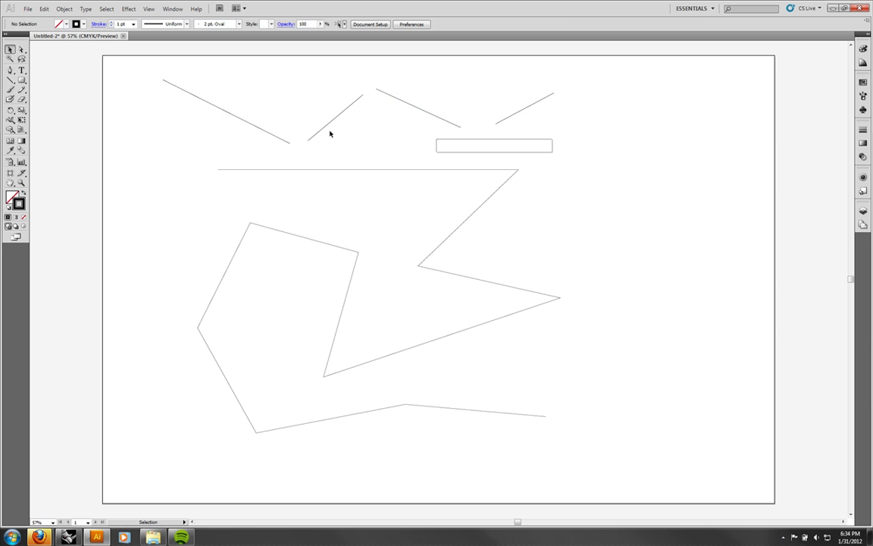
key(ctrl+z)
key(Delete)
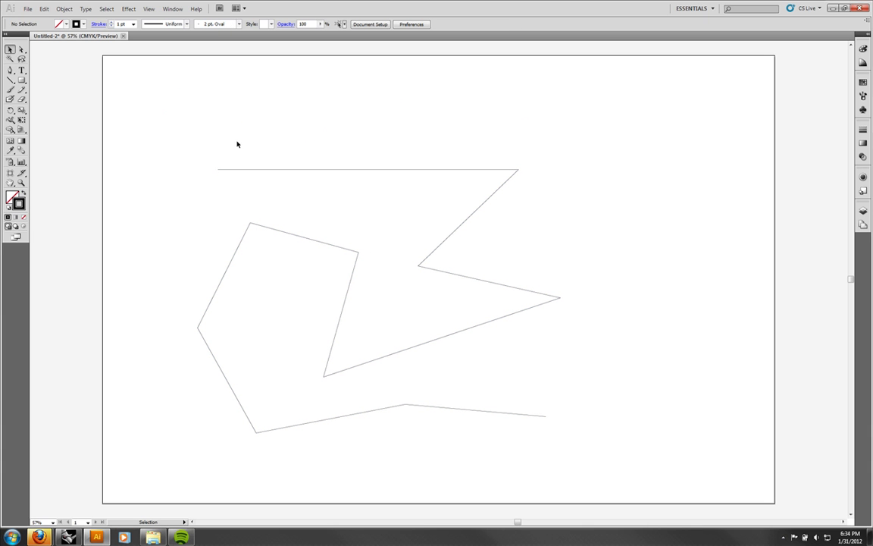
Draw a five-point Pen path above the zigzag, horizontal first and then bending down, about 22.3 in wide and 6 in high.
click(11, 69)
click(226, 116)
click(355, 115)
click(611, 116)
click(596, 182)
click(643, 230)
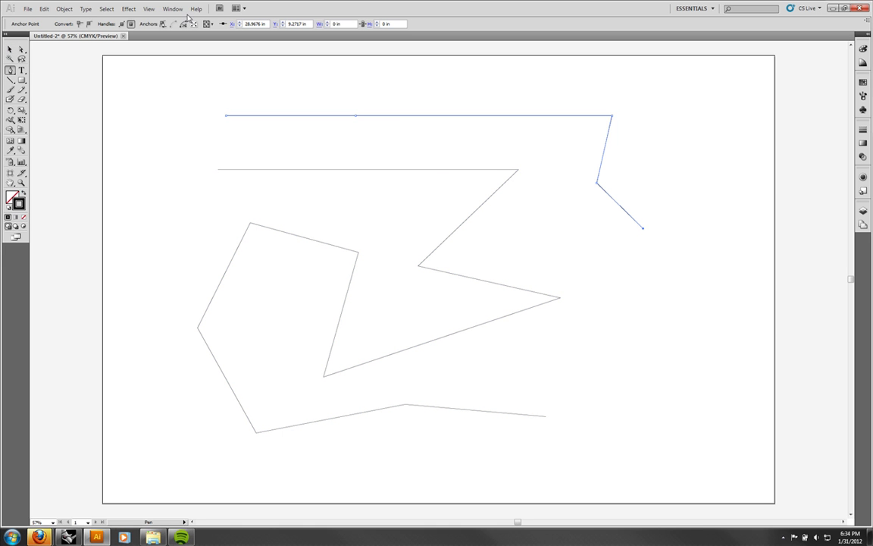
Examine the view options for Smart Guides and Snap to Point.
click(148, 8)
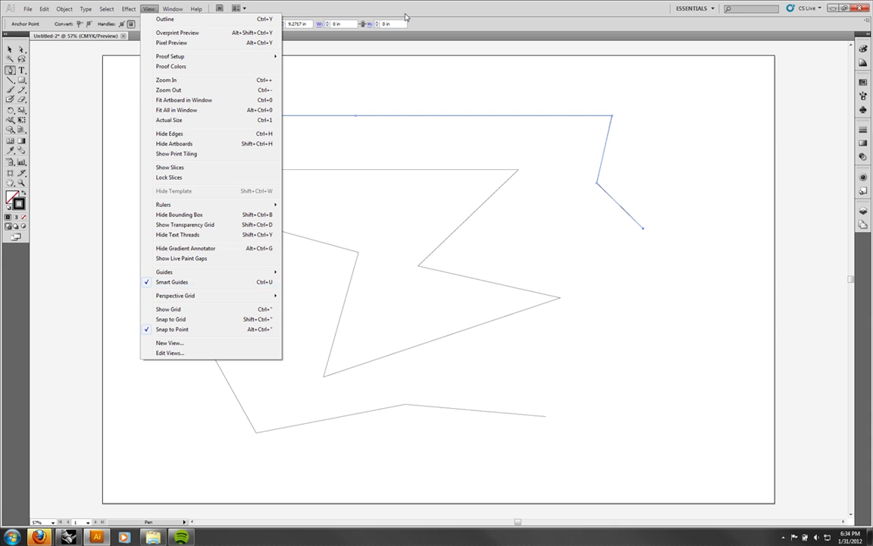
key(Escape)
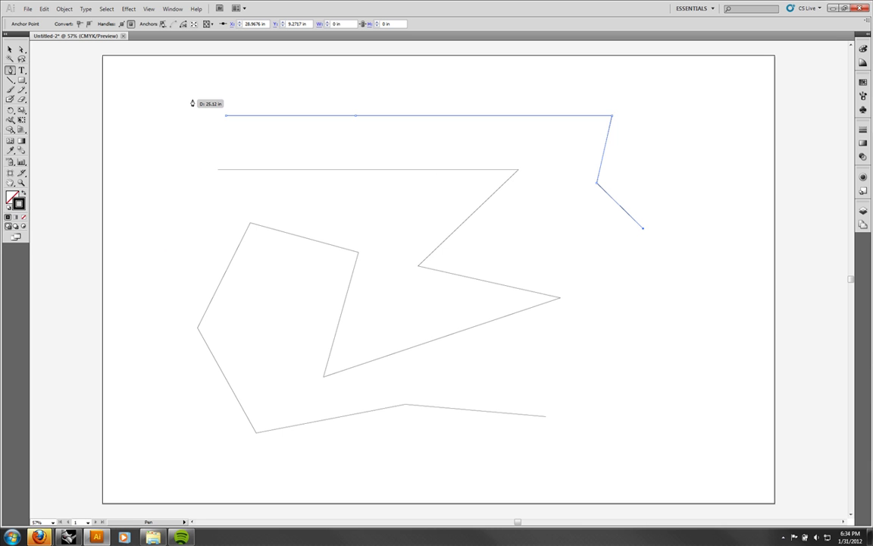
click(148, 8)
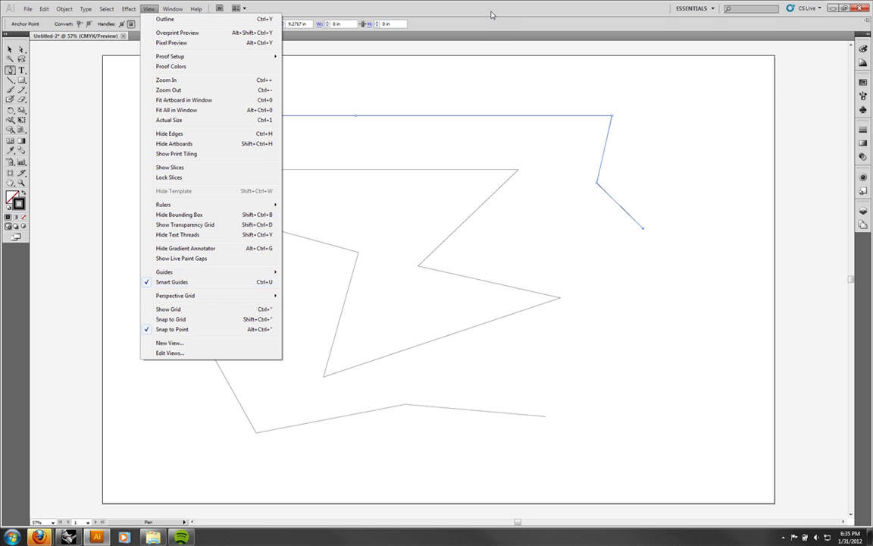
click(444, 13)
Set the stroke weight of the upper five-point path to 3 pt and deselect it.
click(9, 50)
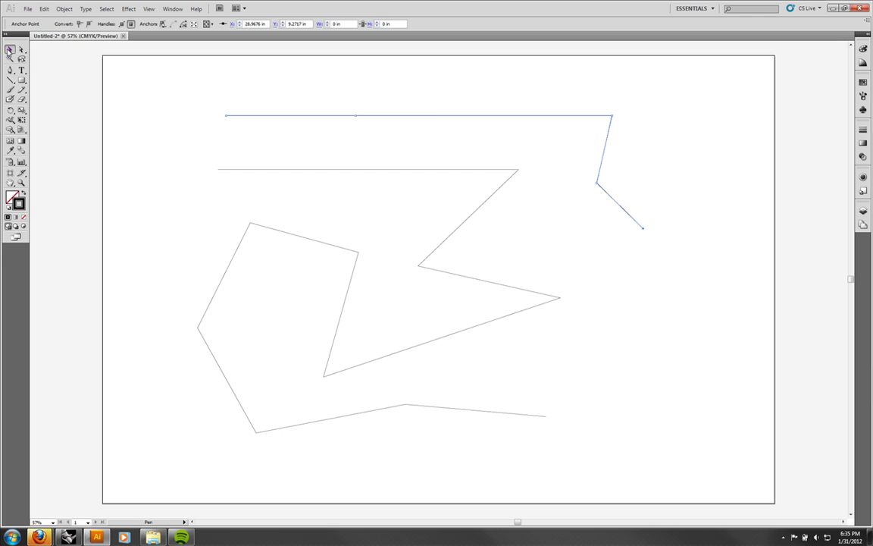
click(326, 66)
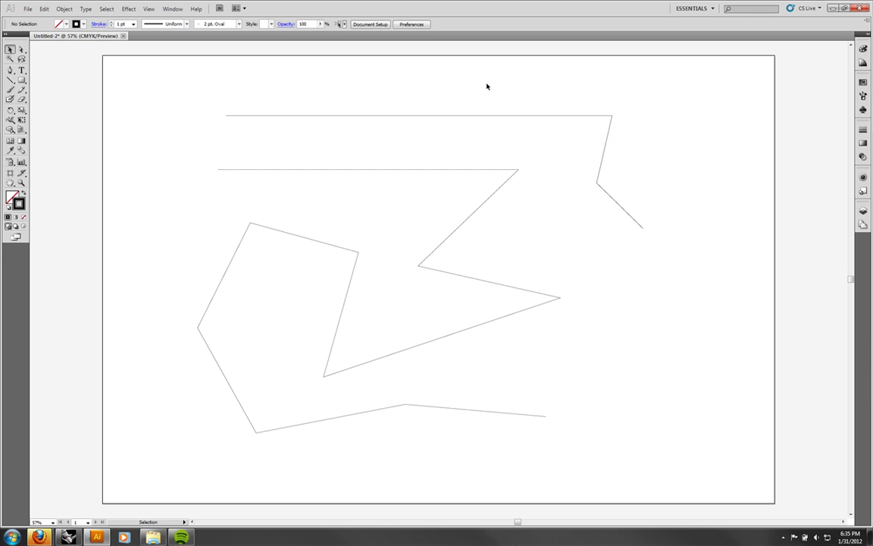
click(551, 118)
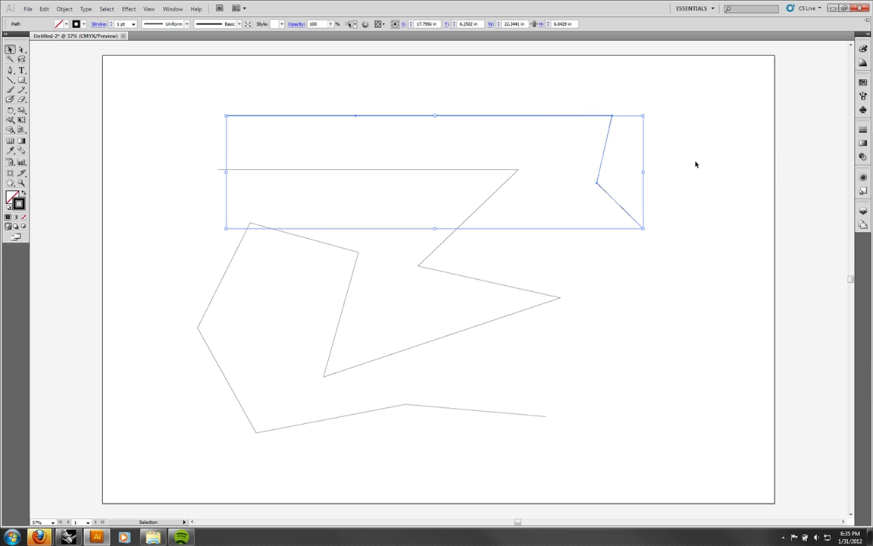
click(862, 131)
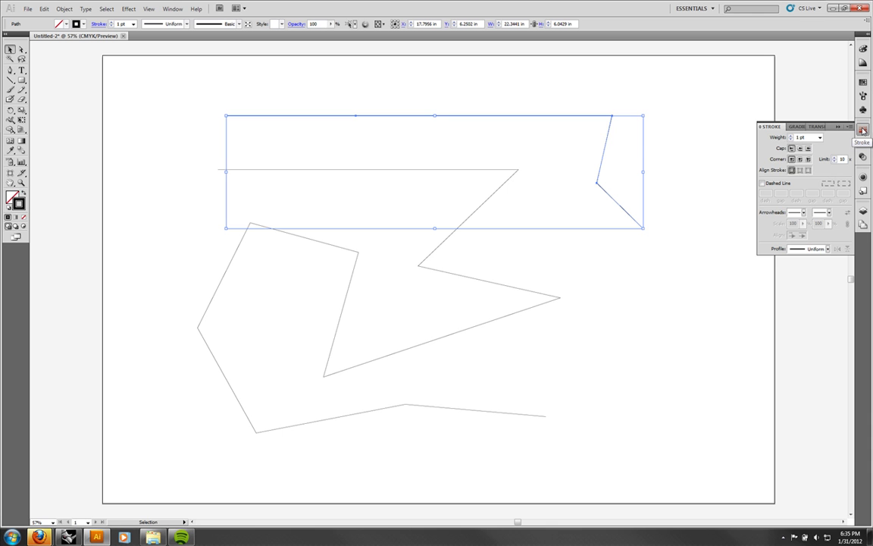
click(820, 137)
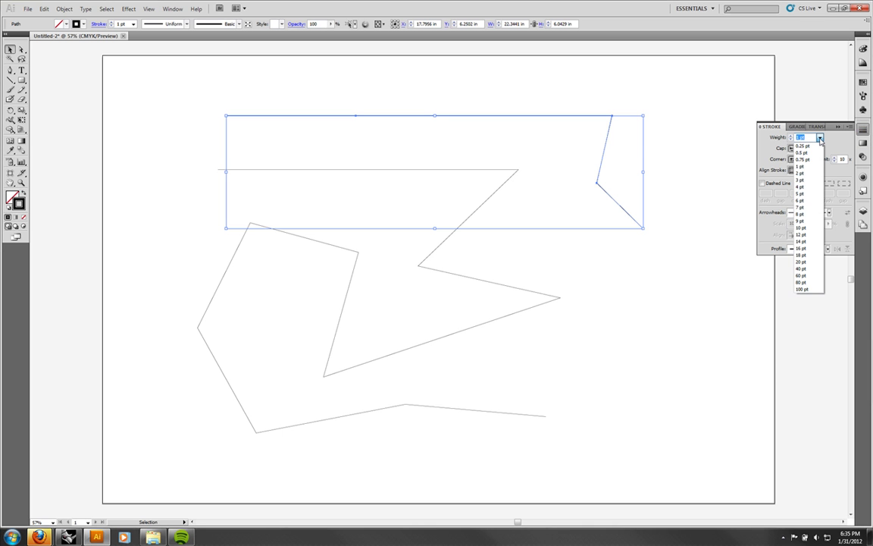
click(821, 138)
click(819, 138)
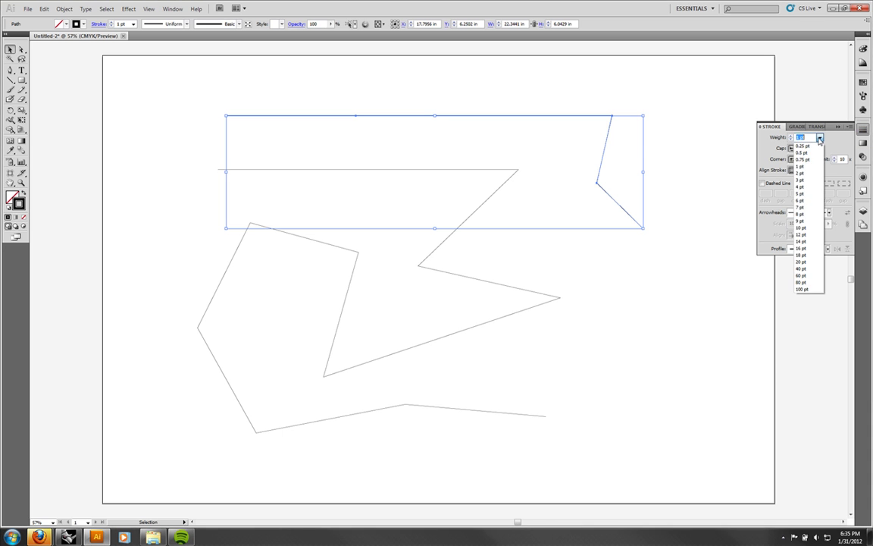
click(801, 180)
click(686, 184)
Set the stroke weight of the zigzag path to 0.5 pt and deselect it.
drag(516, 271, 464, 206)
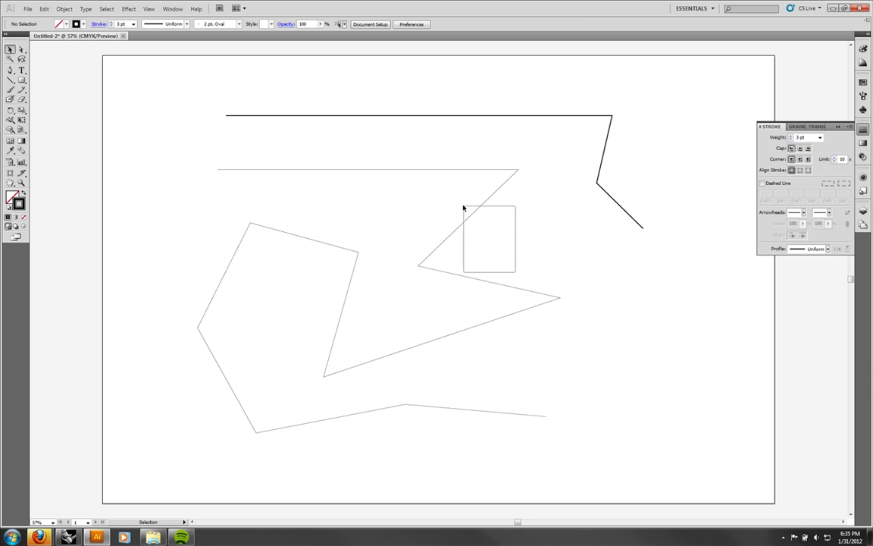
click(819, 137)
click(814, 153)
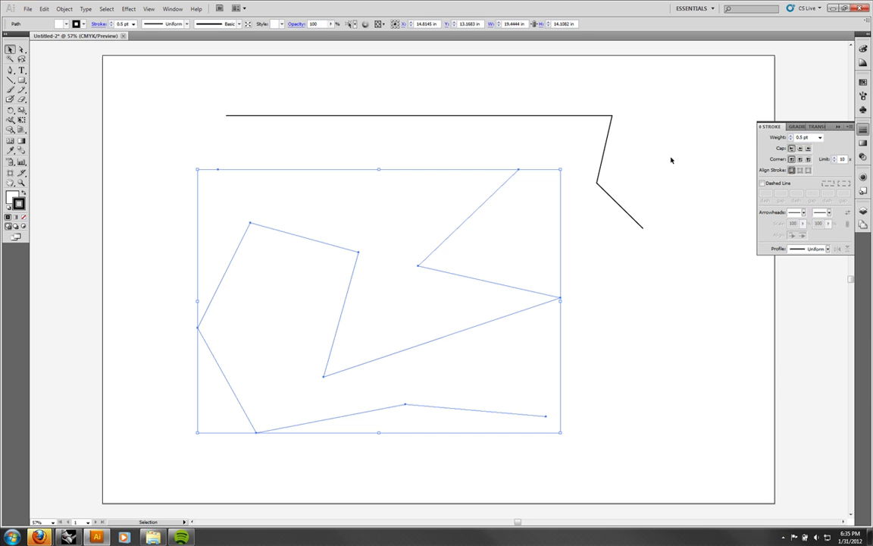
click(671, 160)
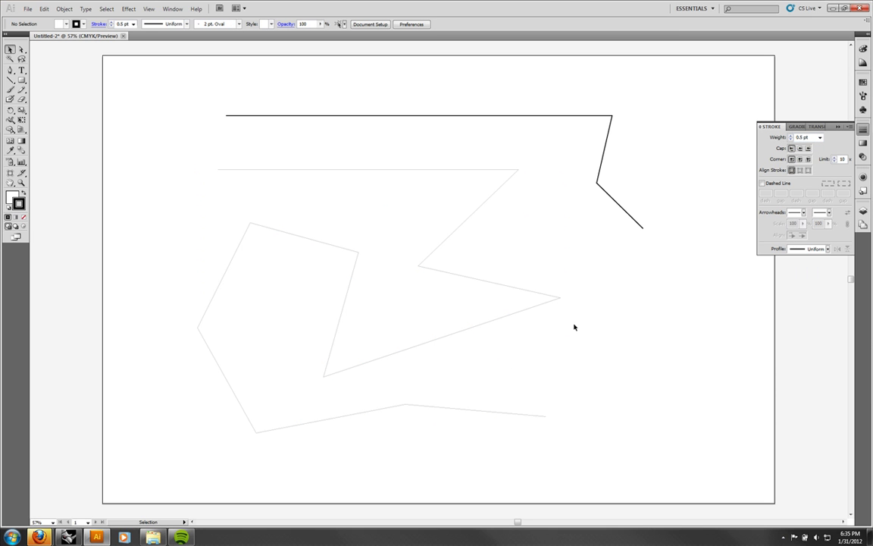
drag(573, 327, 536, 256)
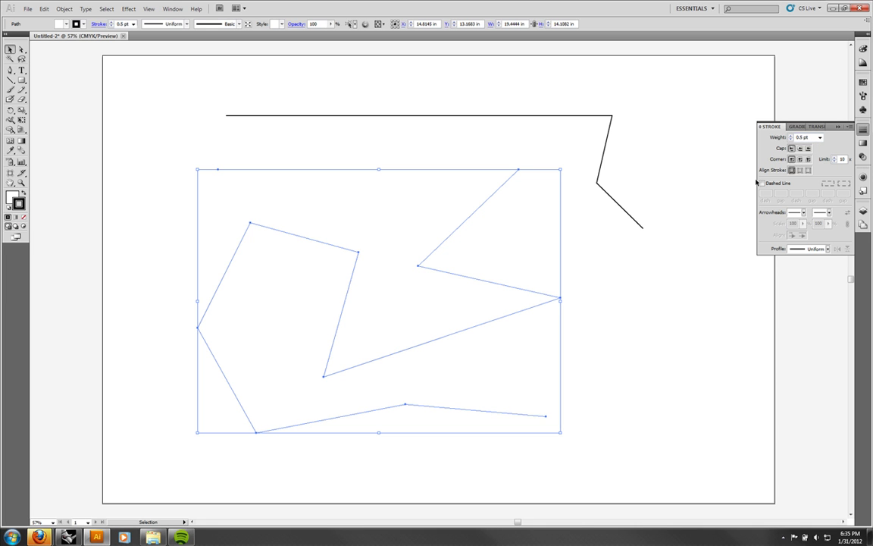
click(730, 174)
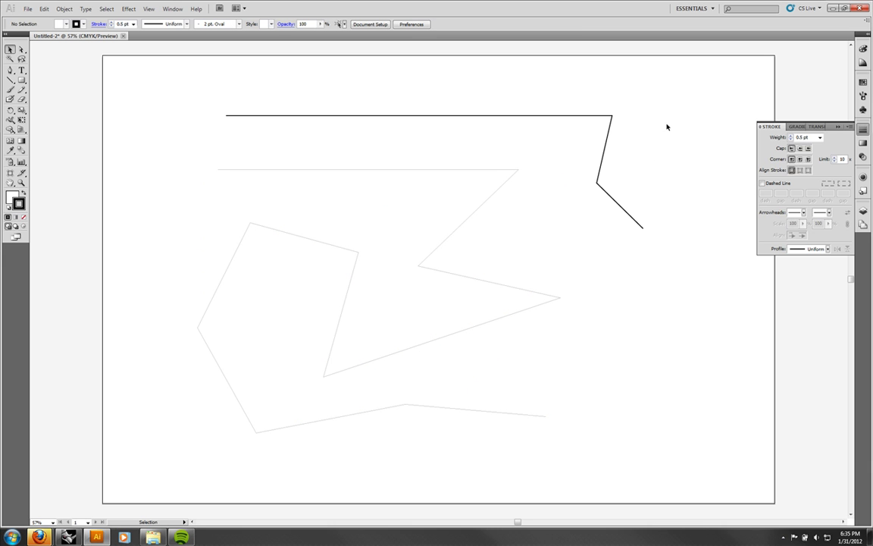
Examine the available color swatches, the CMYK color settings and the Color Guide's shades and tints.
click(863, 82)
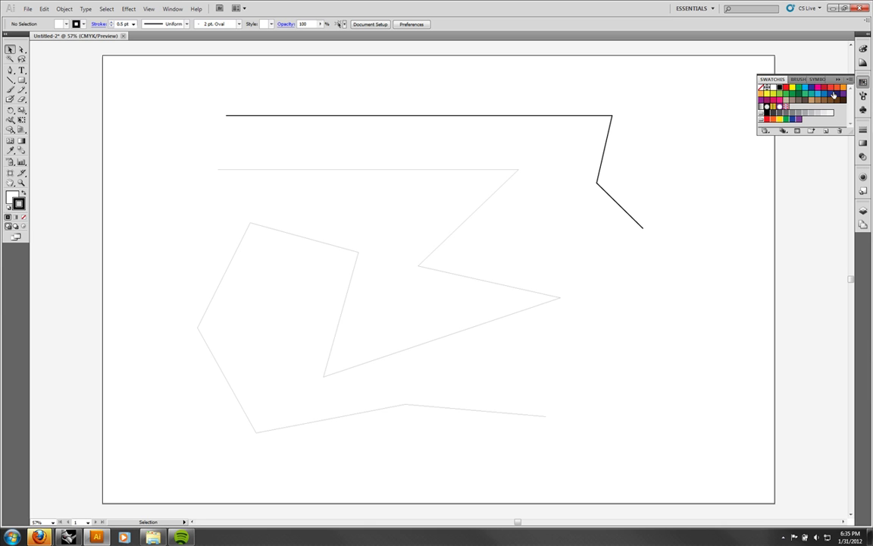
click(862, 50)
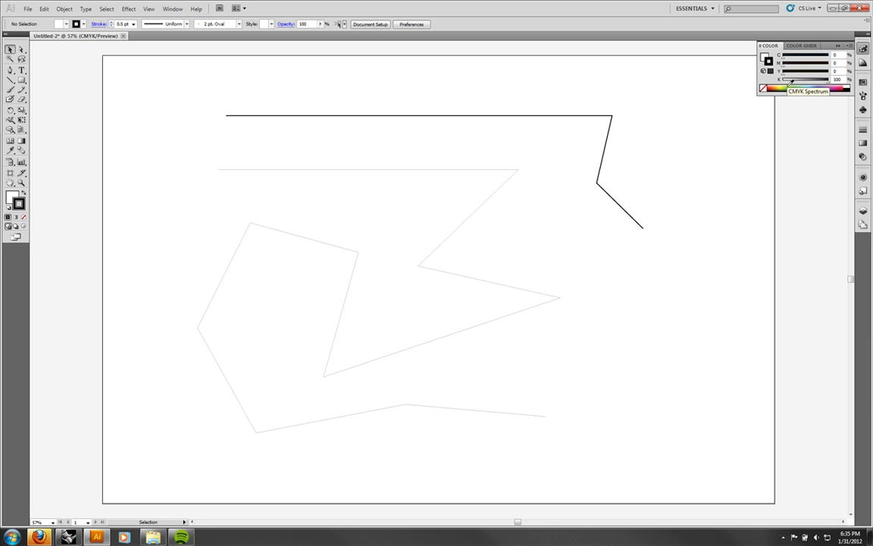
click(864, 66)
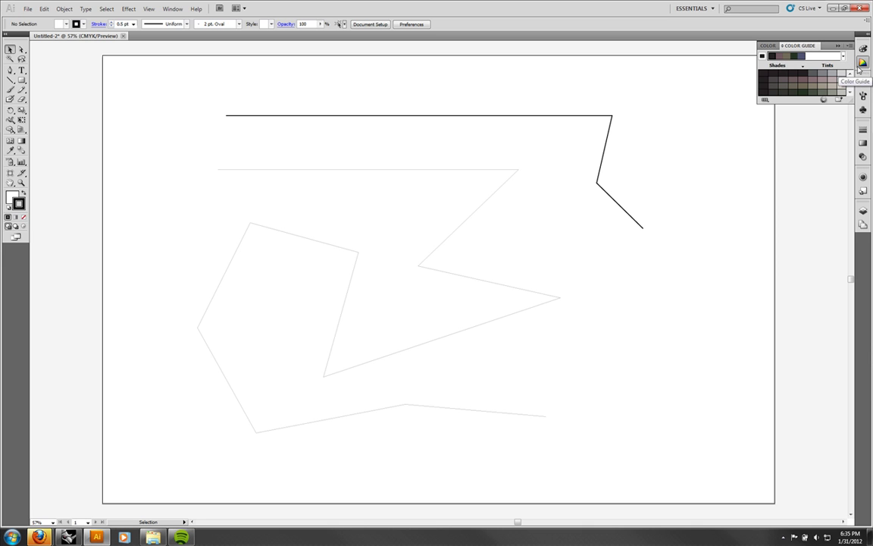
drag(850, 77, 849, 88)
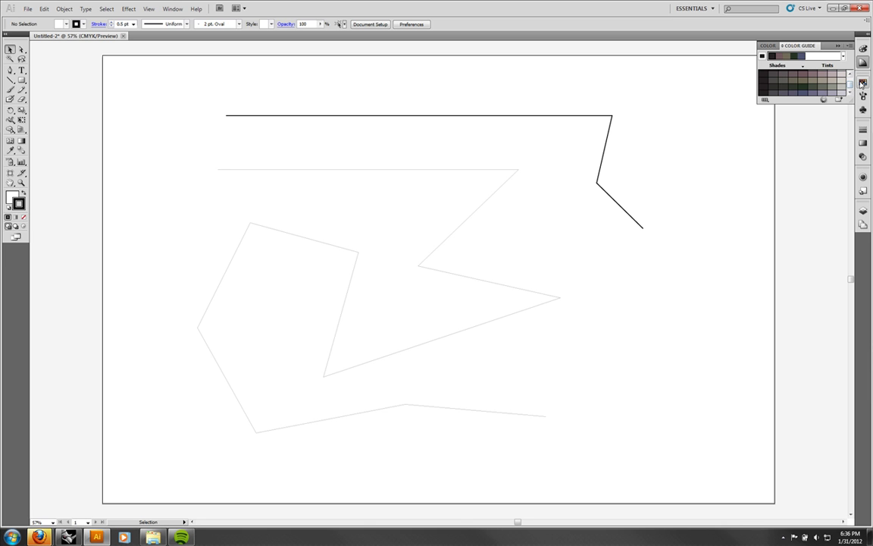
Change the stroke color of the upper five-point path to the red swatch and deselect it.
click(862, 85)
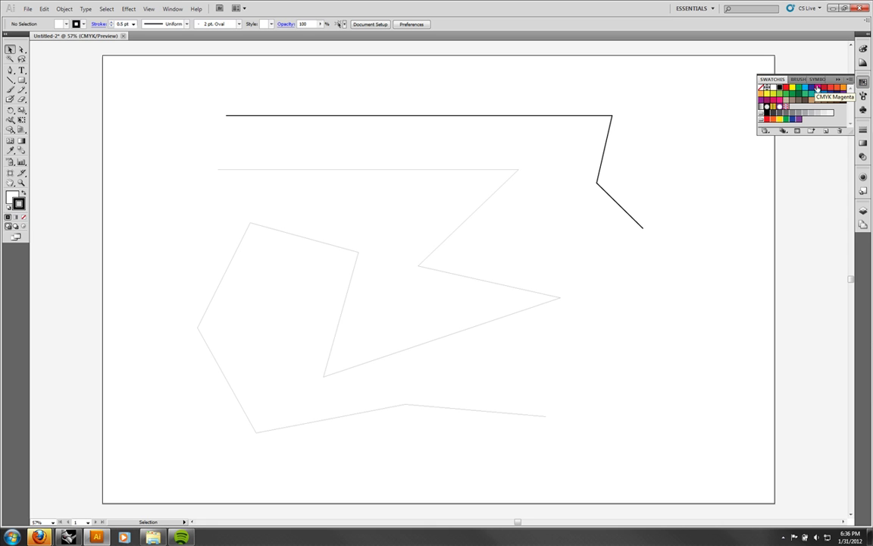
click(629, 214)
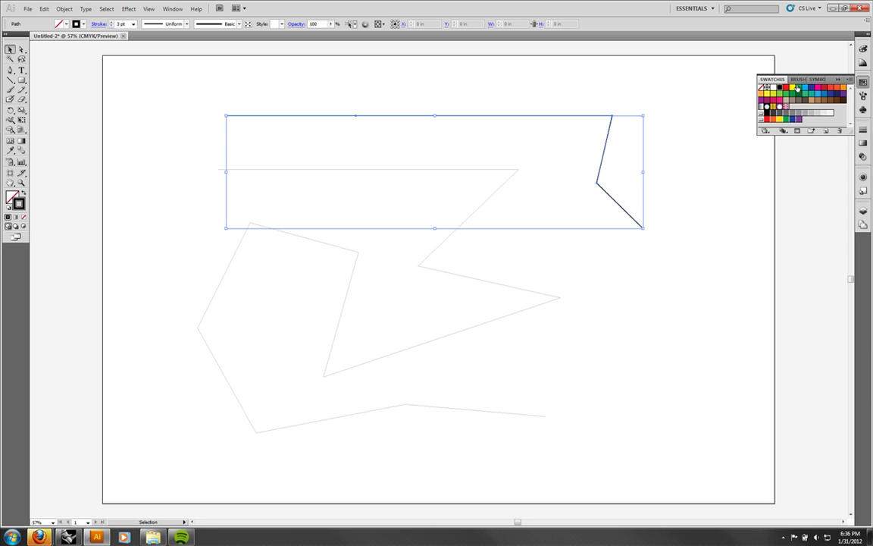
click(790, 89)
key(ctrl+z)
click(710, 151)
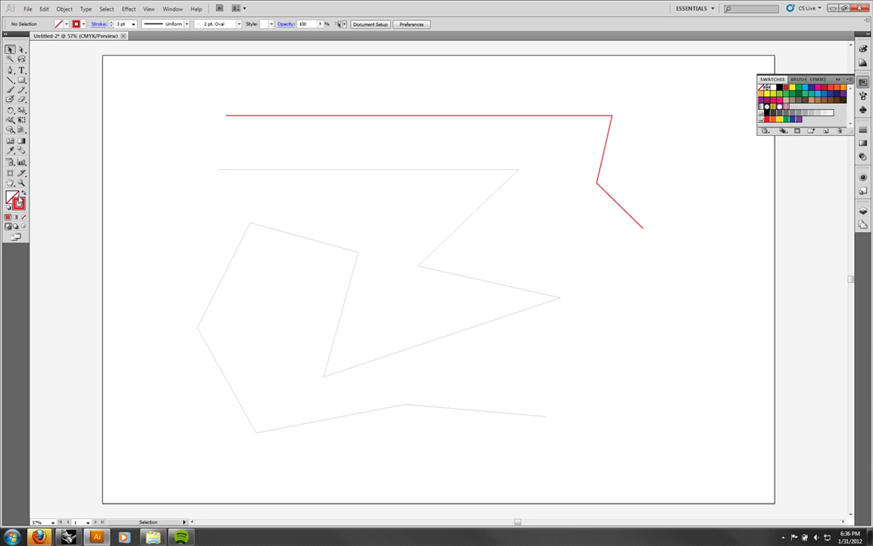
Pick up the red path's stroke attributes and draw a rectangle about 3.4 in wide and 5 in high beside the zigzag path.
click(225, 175)
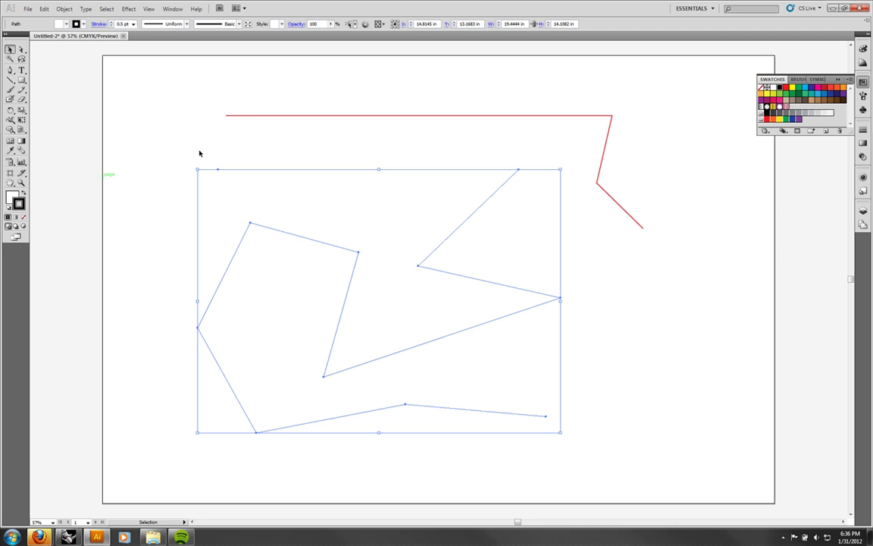
click(239, 116)
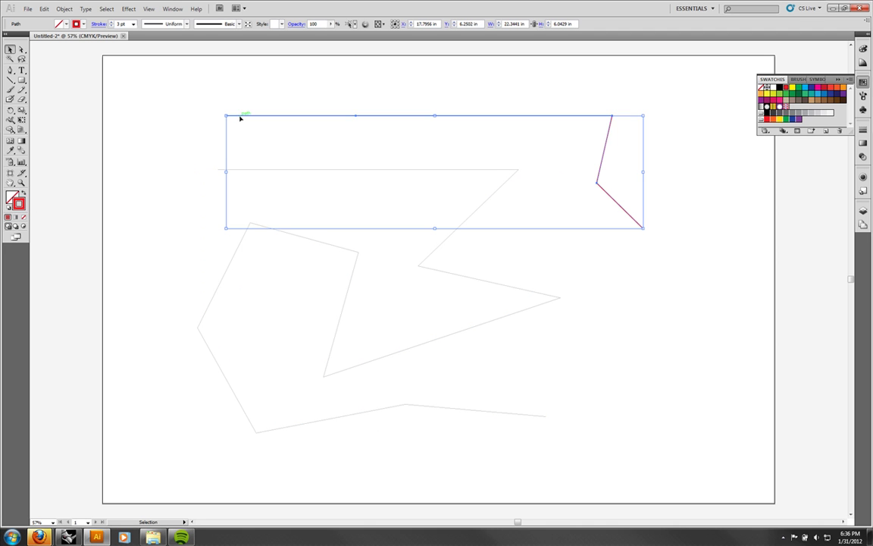
click(173, 135)
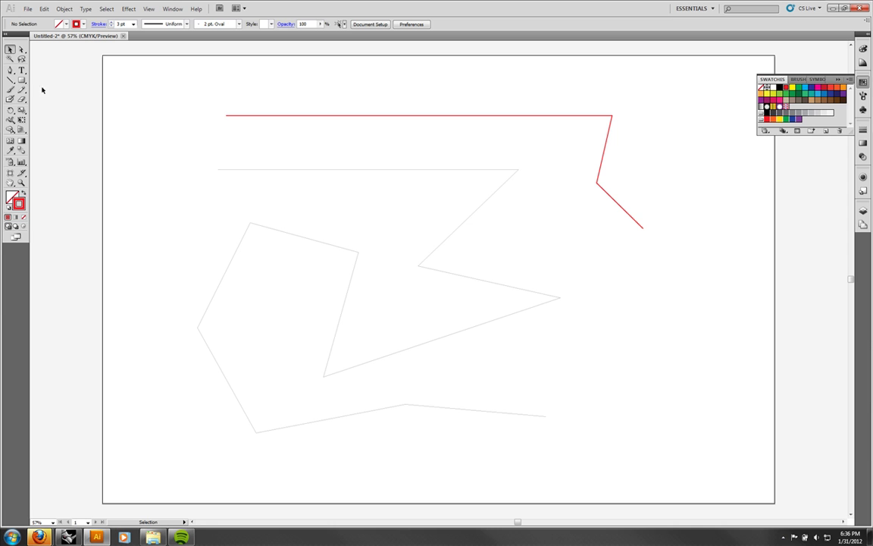
click(22, 81)
drag(121, 165, 185, 260)
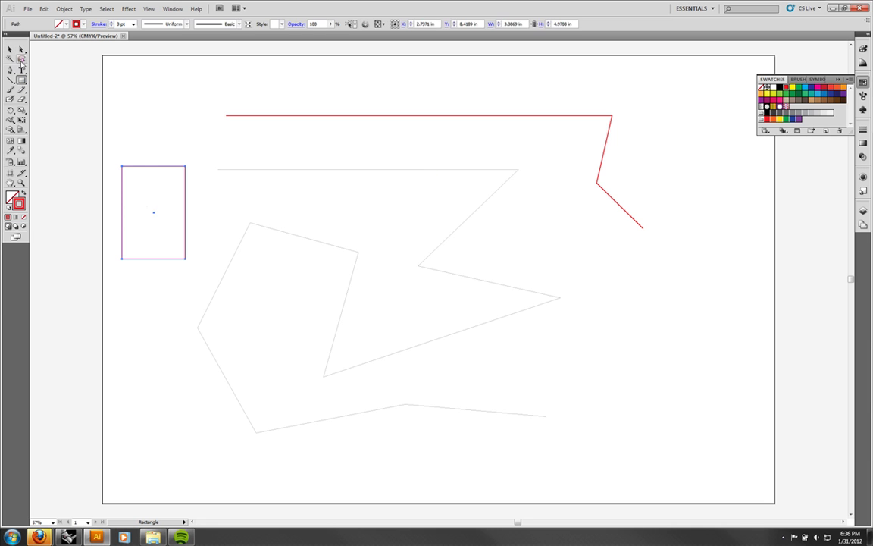
Fill the red-outlined rectangle with the yellow swatch and deselect it.
click(9, 49)
drag(160, 102, 156, 197)
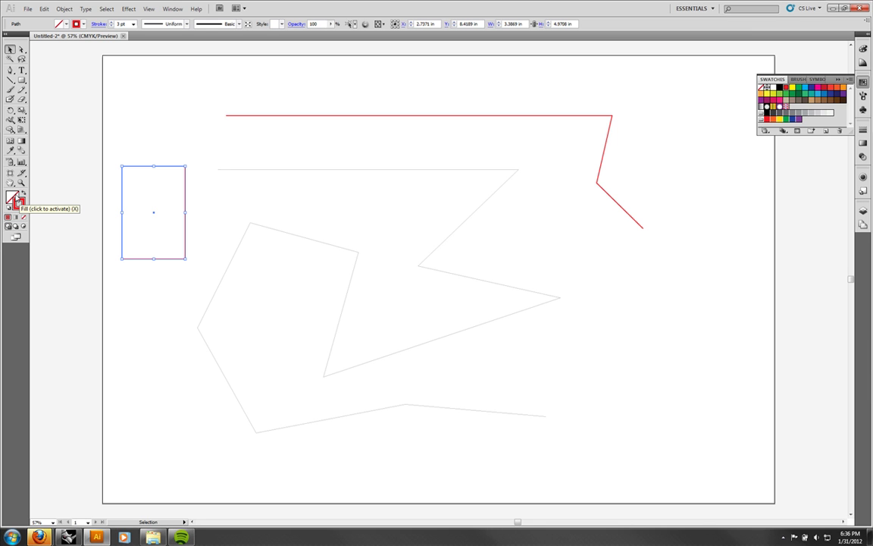
click(14, 199)
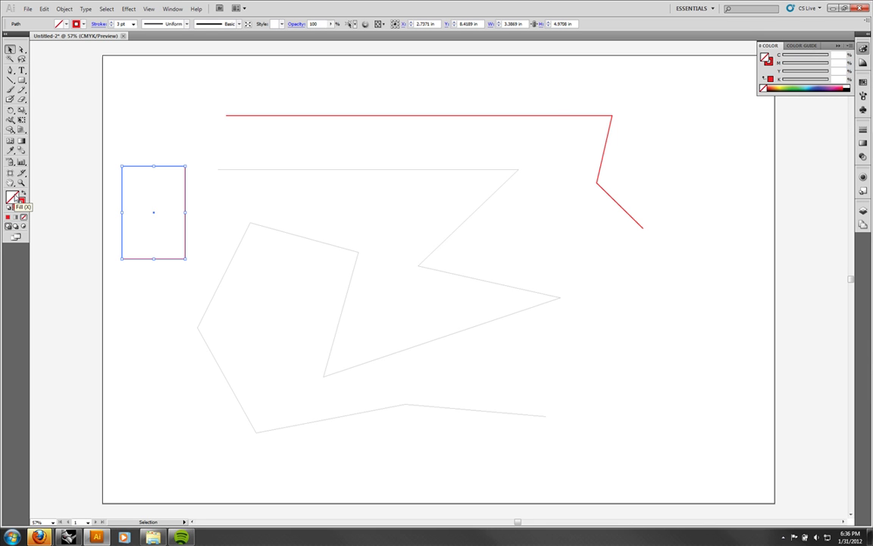
click(862, 82)
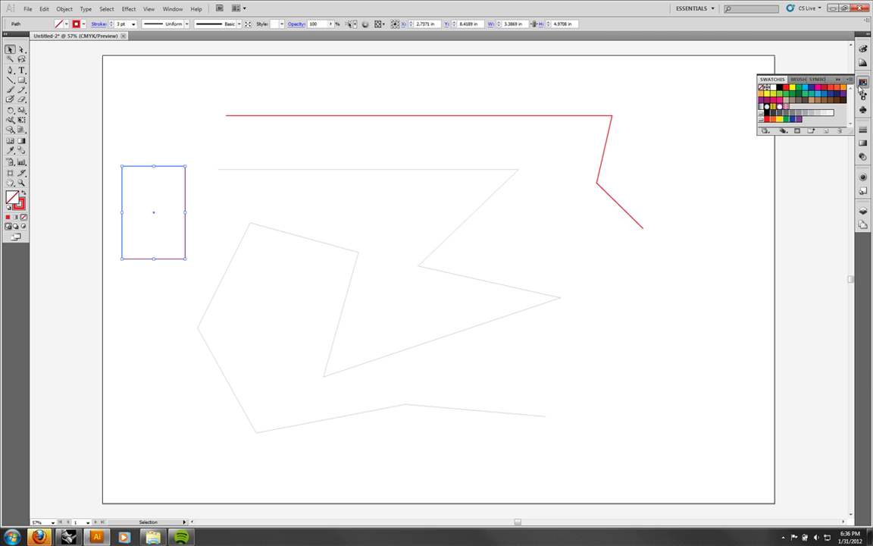
click(792, 89)
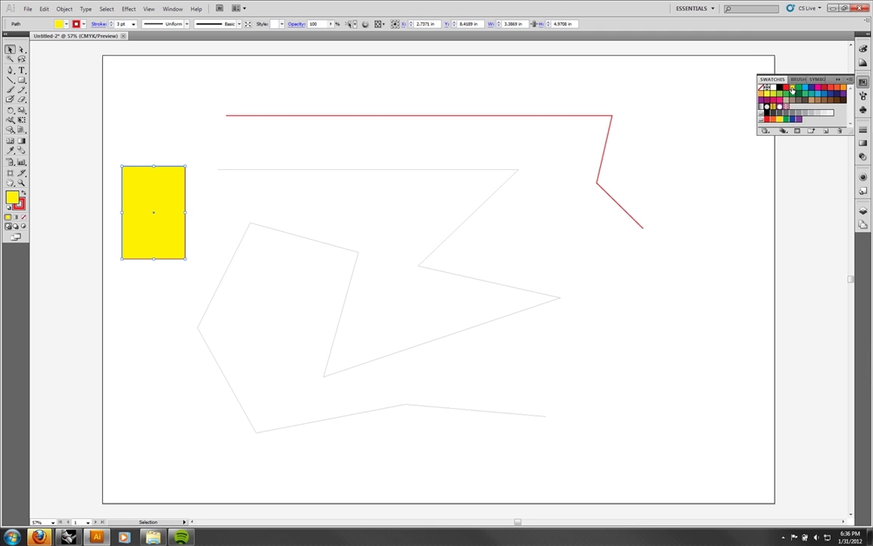
click(189, 121)
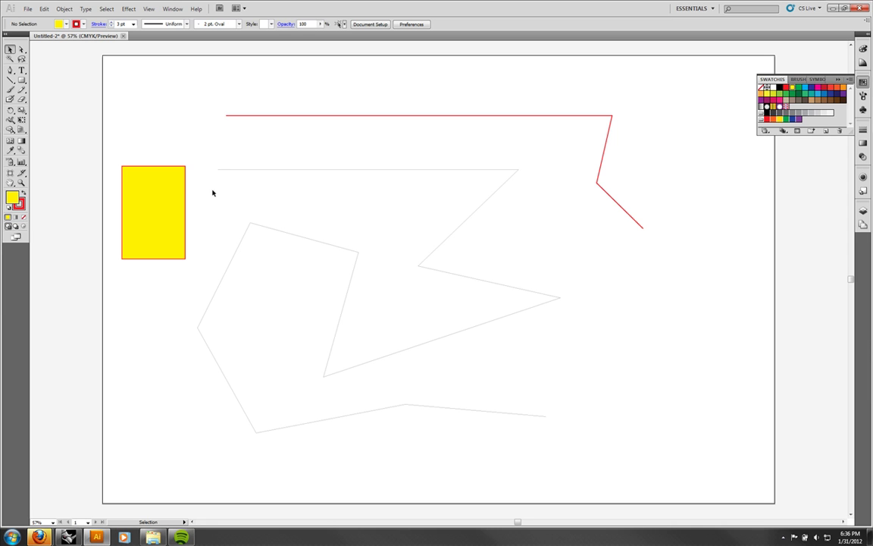
Swap the rectangle's fill and stroke colors, giving it a red fill and a yellow outline, and deselect it.
click(170, 192)
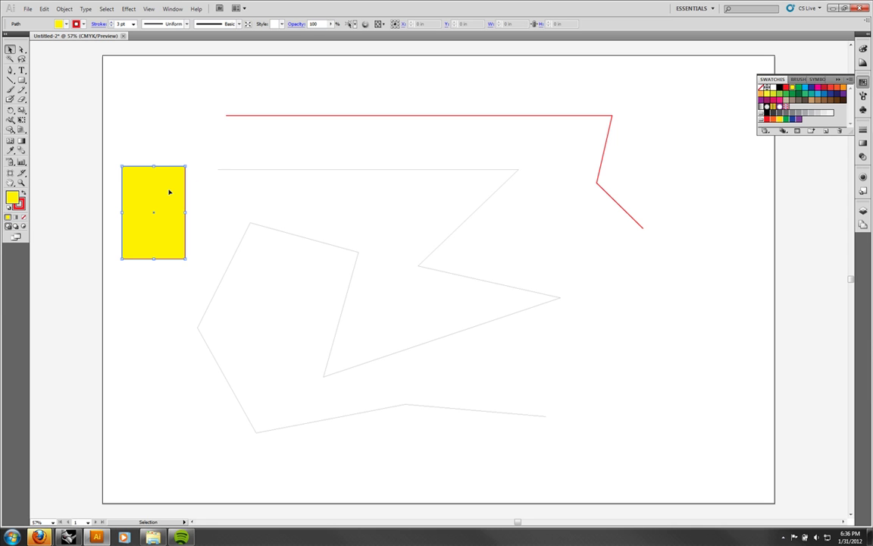
click(21, 195)
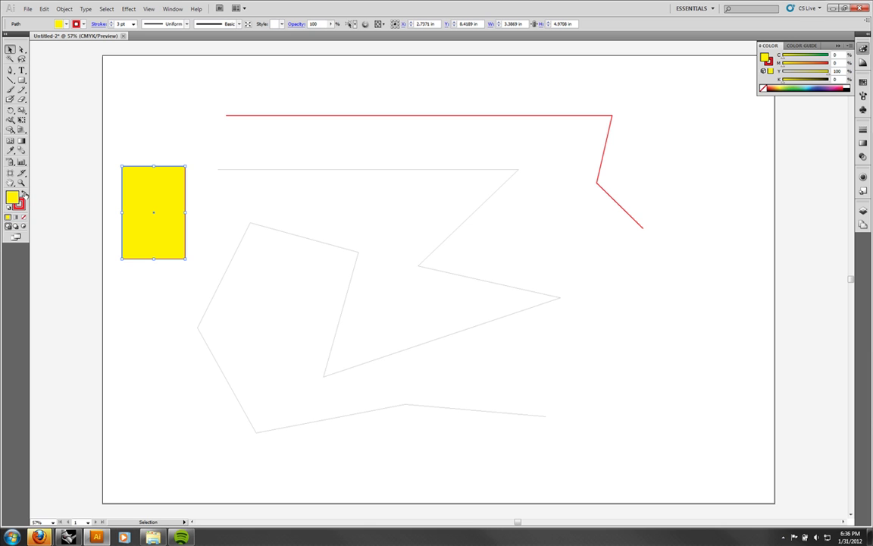
click(24, 194)
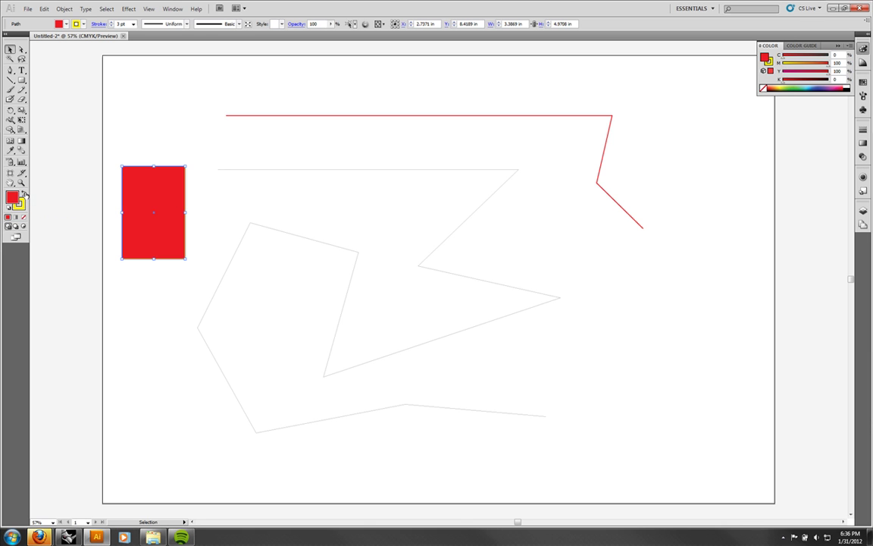
click(186, 127)
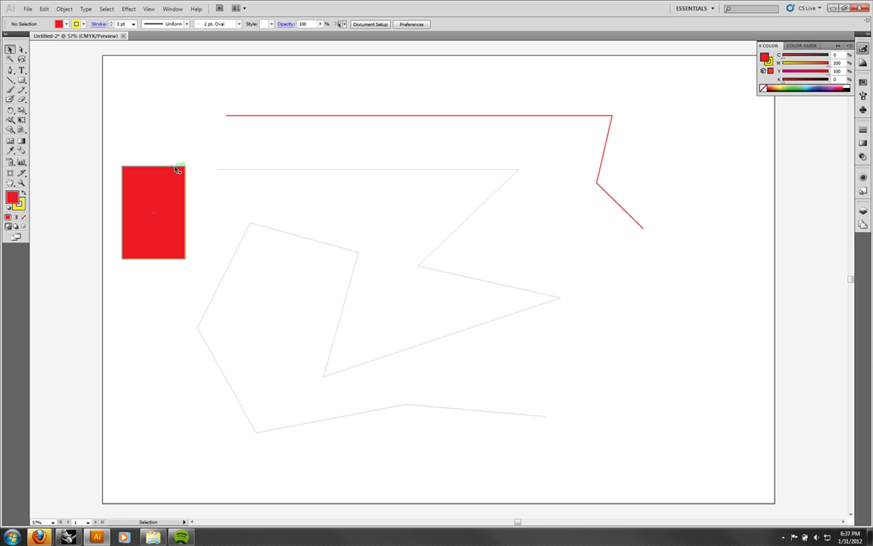
Set the stroke of the red-filled rectangle to None and deselect it.
click(174, 197)
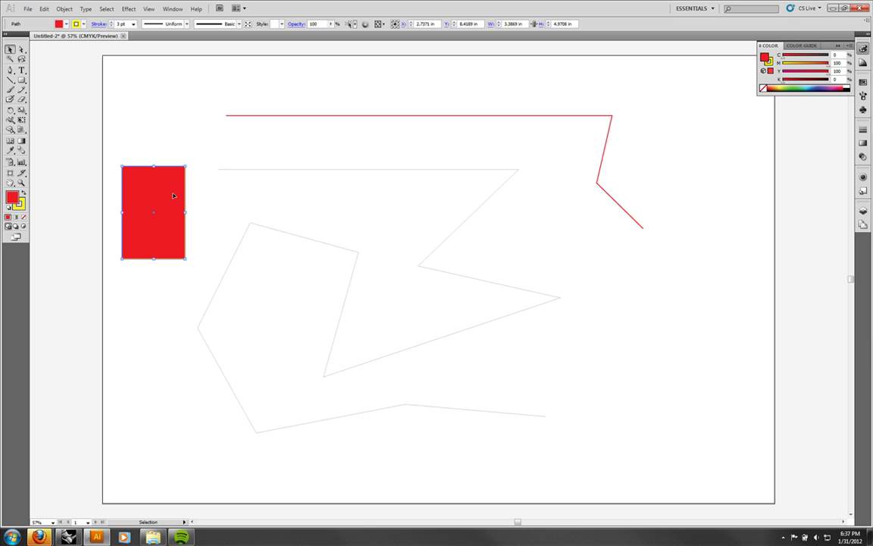
click(23, 204)
key(/)
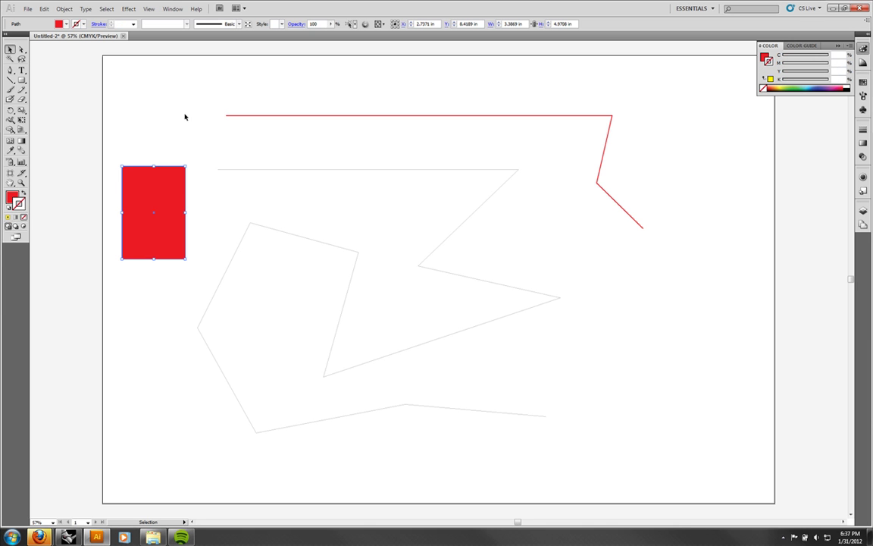
click(180, 118)
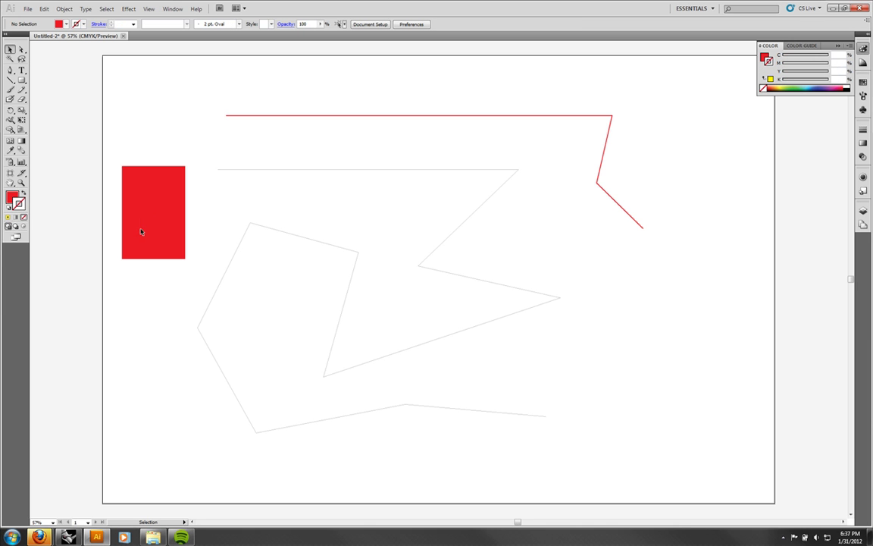
Swap the rectangle's fill and stroke so it has a red outline and no fill, and deselect it.
drag(162, 104, 107, 231)
click(24, 194)
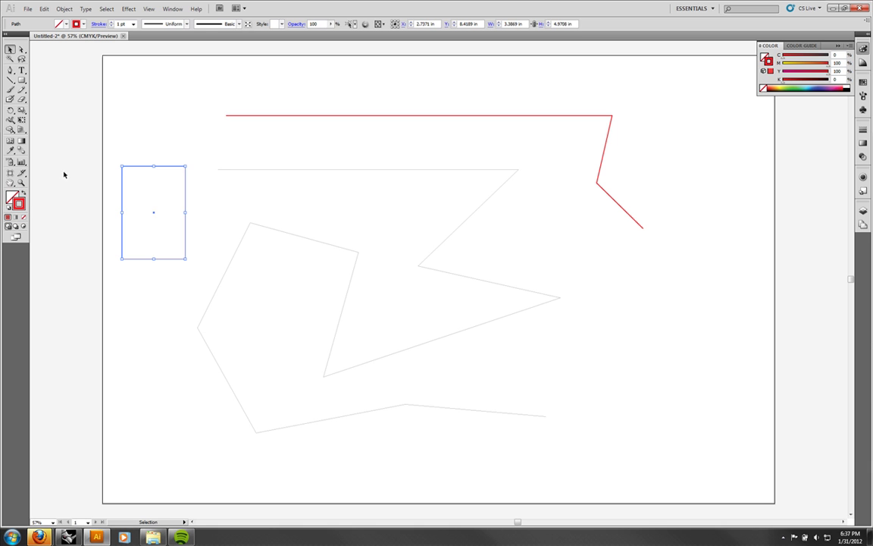
click(159, 127)
Set the stroke weight of the red-outlined rectangle to 8 pt and deselect it.
click(186, 197)
key(ctrl+F10)
click(820, 137)
click(805, 212)
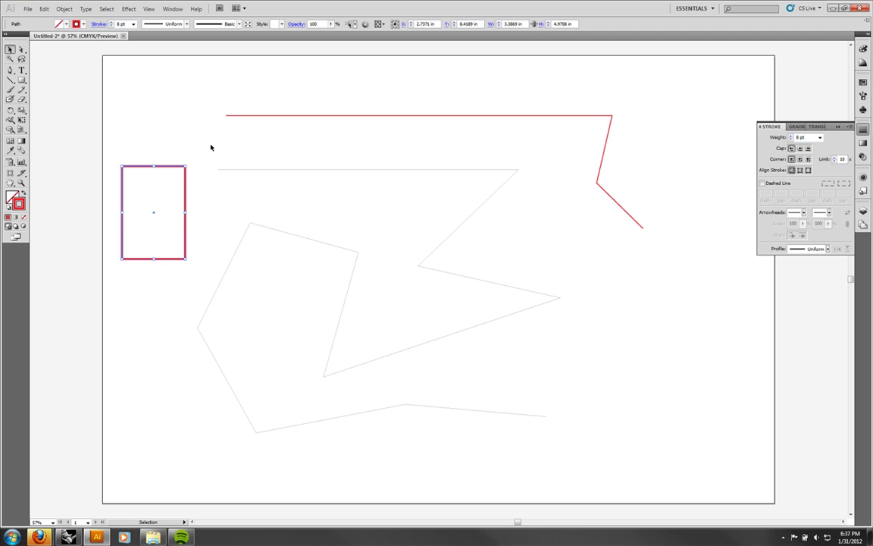
click(190, 133)
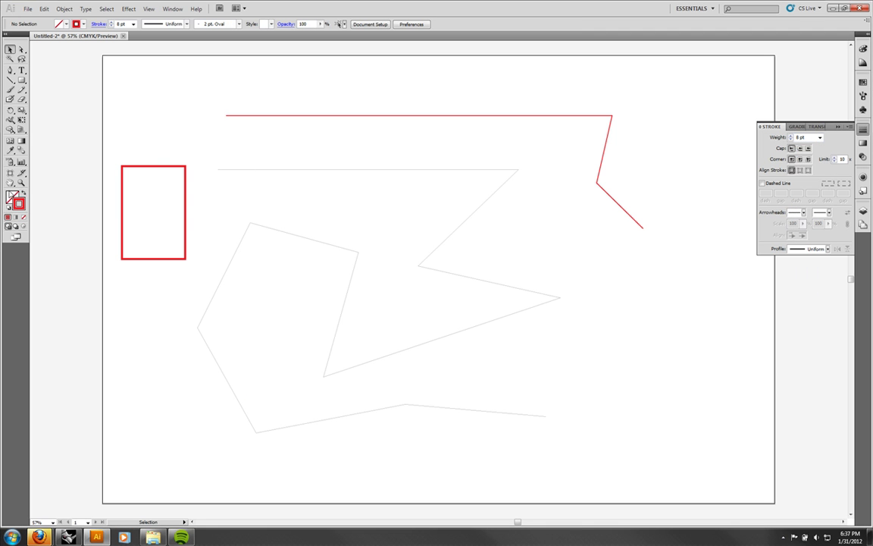
Set the default fill to yellow with nothing selected, select the unfilled rectangle to check its fill, and deselect it.
click(11, 194)
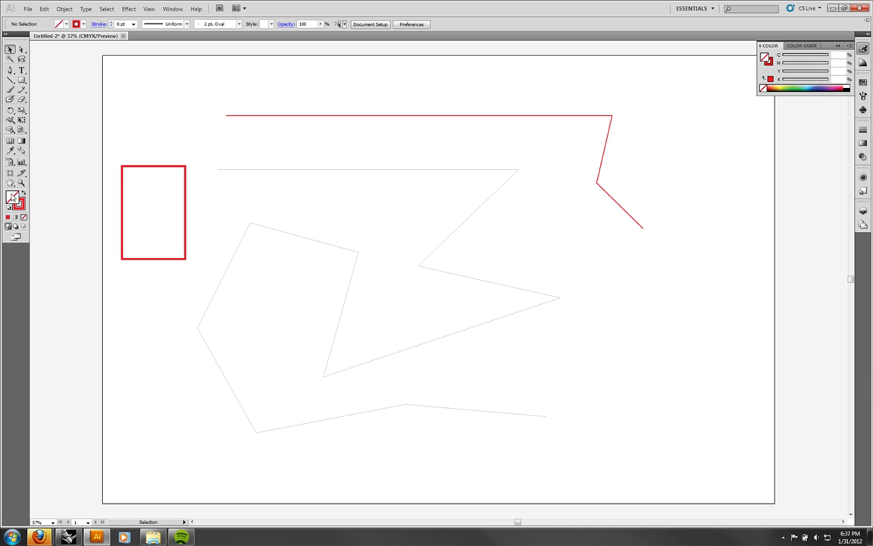
click(862, 83)
click(792, 87)
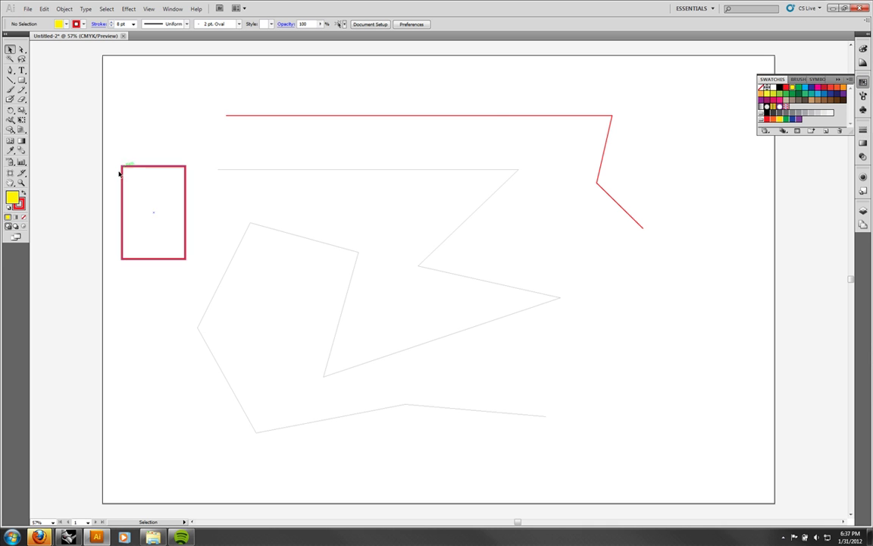
drag(132, 201, 175, 111)
click(175, 112)
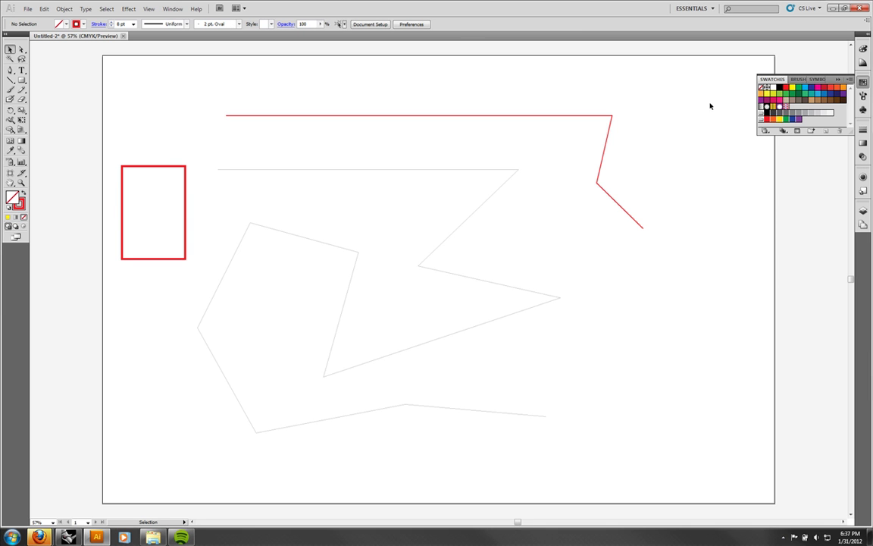
Set the default fill to yellow, draw two small red-outlined rectangles above the unfilled rectangle, and deselect them.
click(791, 88)
click(22, 80)
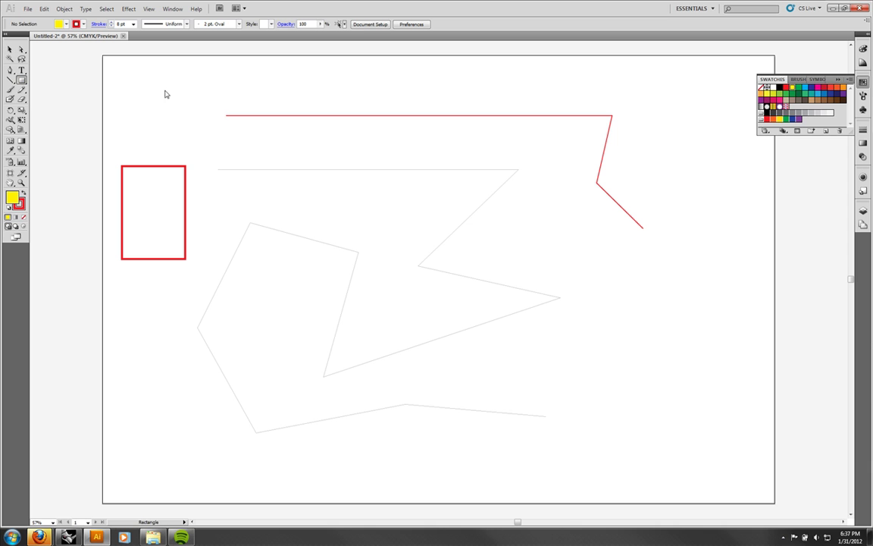
drag(144, 91, 189, 123)
drag(197, 75, 256, 88)
key(v)
click(363, 64)
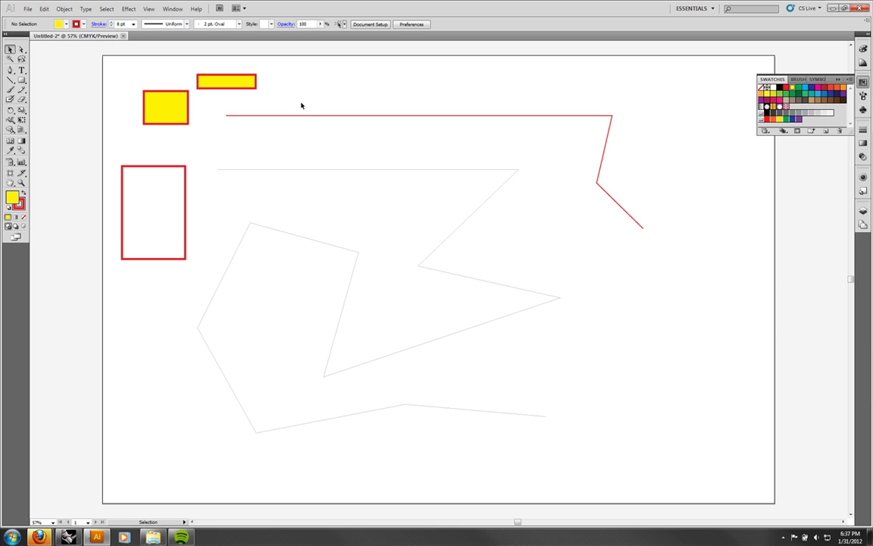
Fill the large unfilled rectangle with the light blue swatch and deselect it.
click(185, 172)
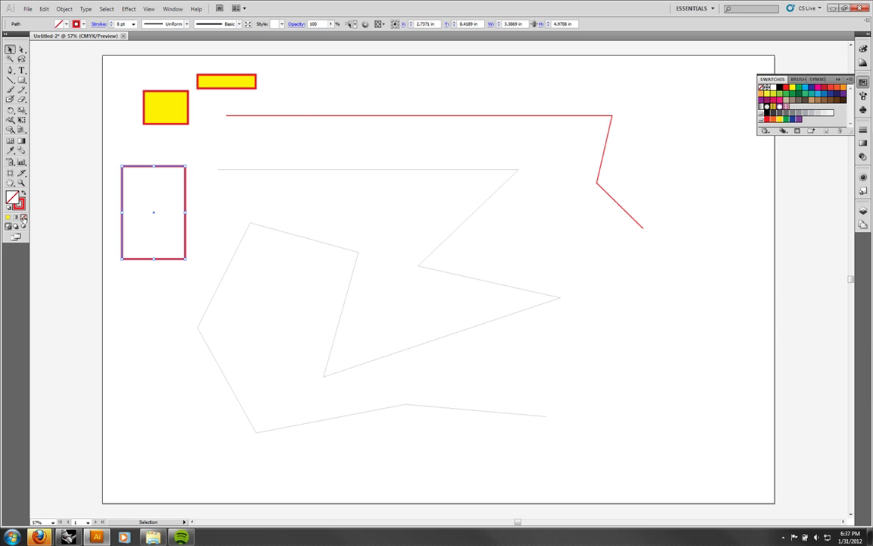
click(13, 199)
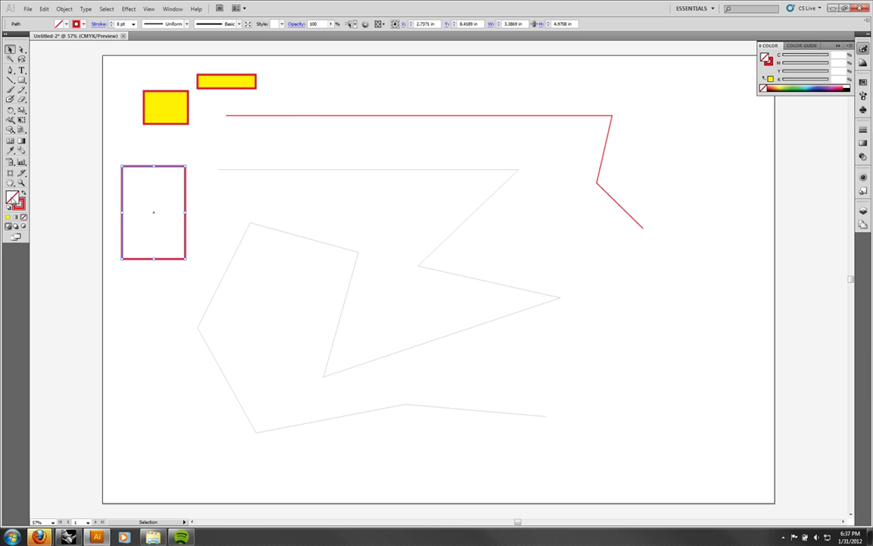
click(863, 81)
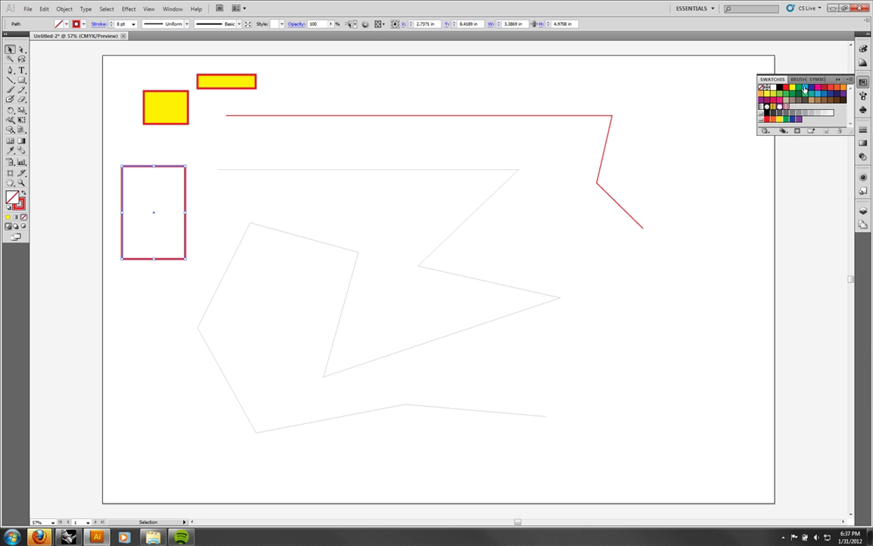
click(804, 89)
click(429, 81)
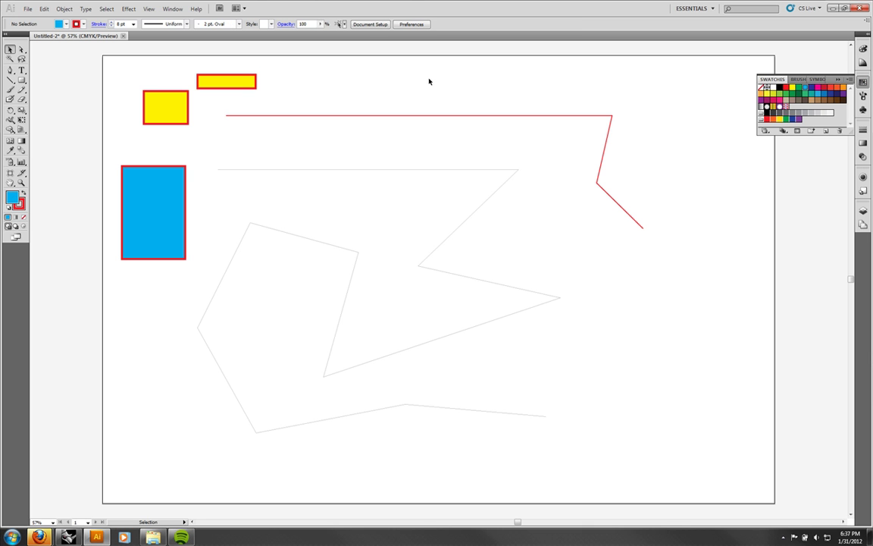
Delete the blue rectangle and the two yellow rectangles near the upper-left corner of the artboard.
click(326, 170)
drag(156, 302, 128, 90)
key(Delete)
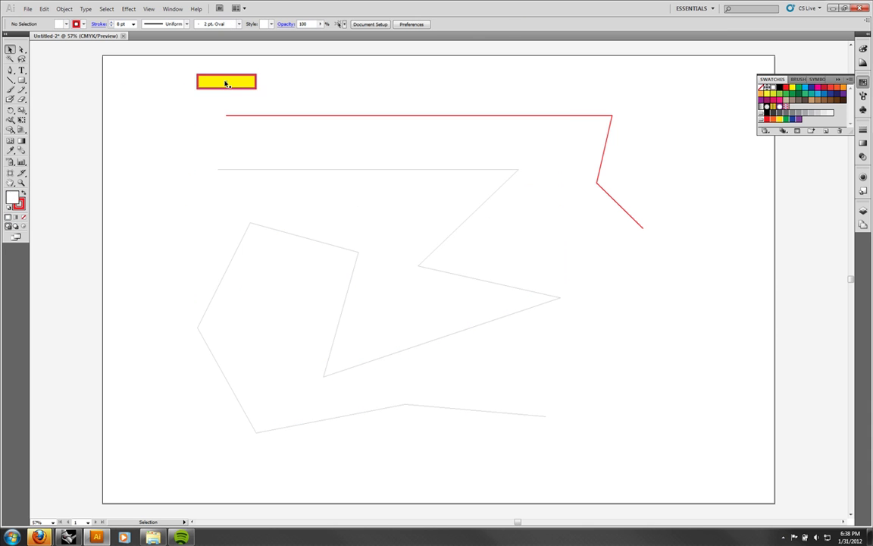
click(225, 82)
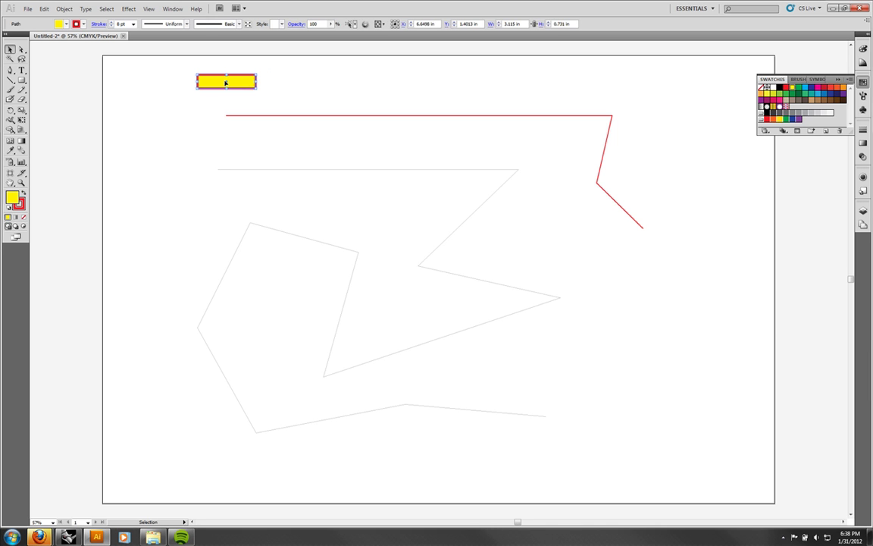
key(Delete)
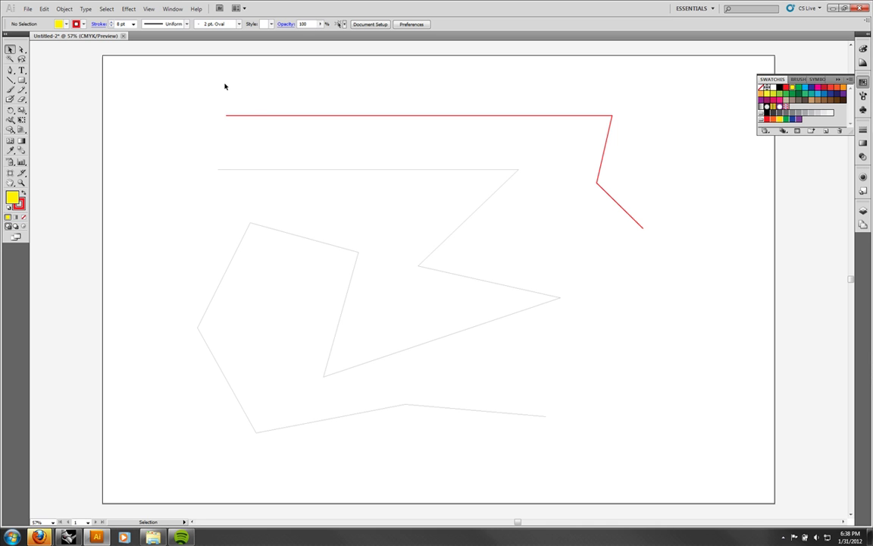
click(248, 116)
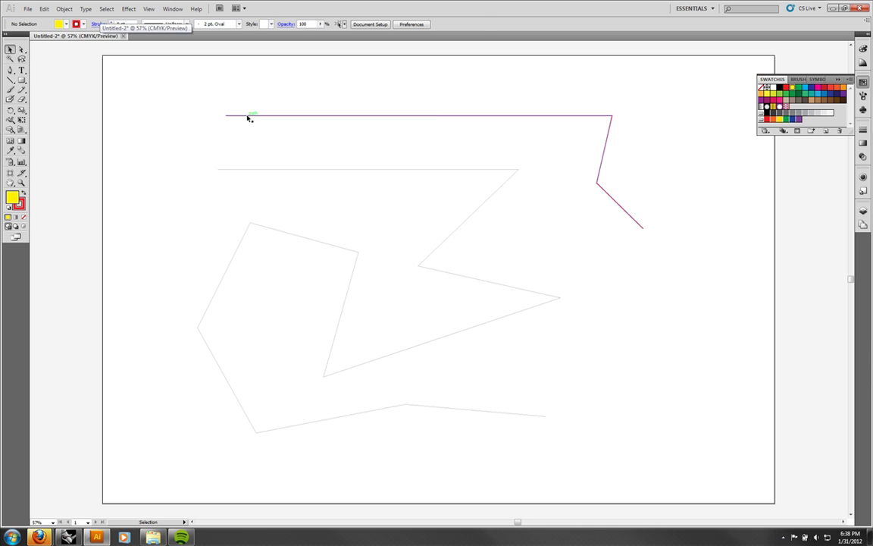
click(43, 9)
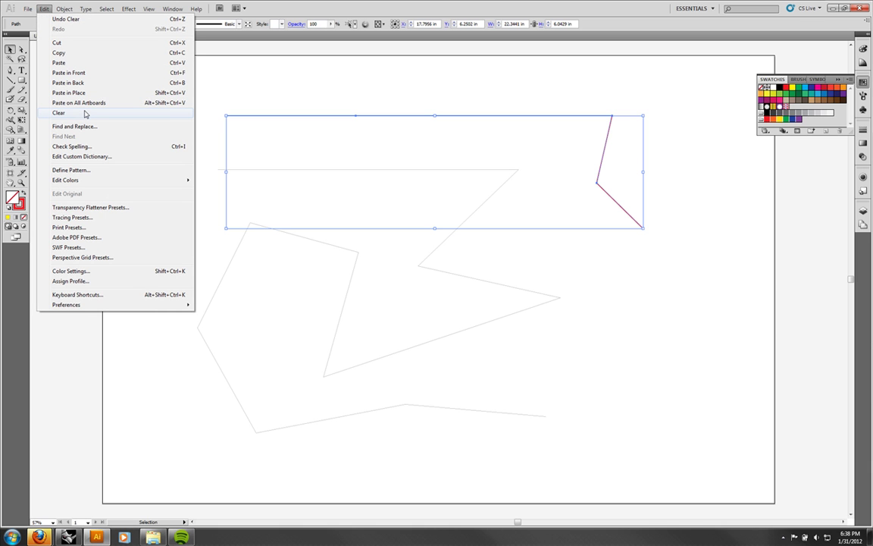
click(292, 93)
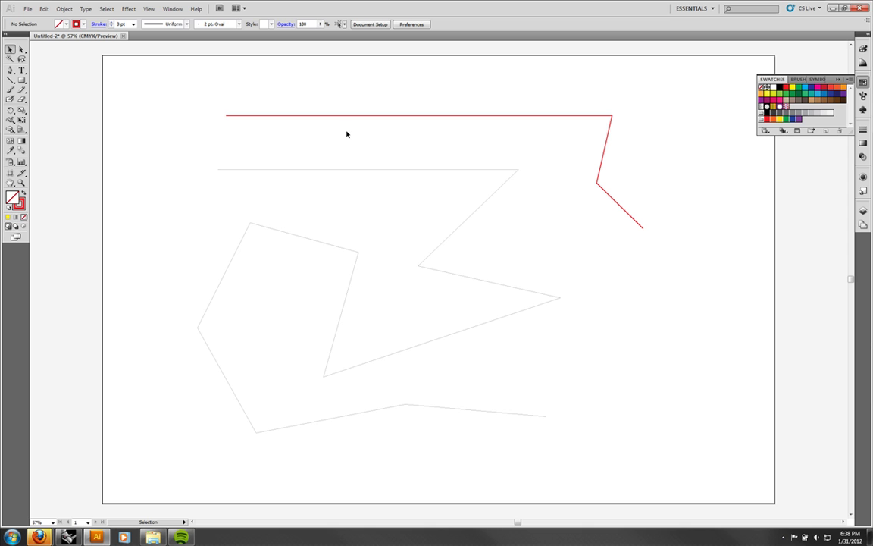
Set the stroke weight of the thin black zigzag path to 4 pt and deselect it.
click(326, 168)
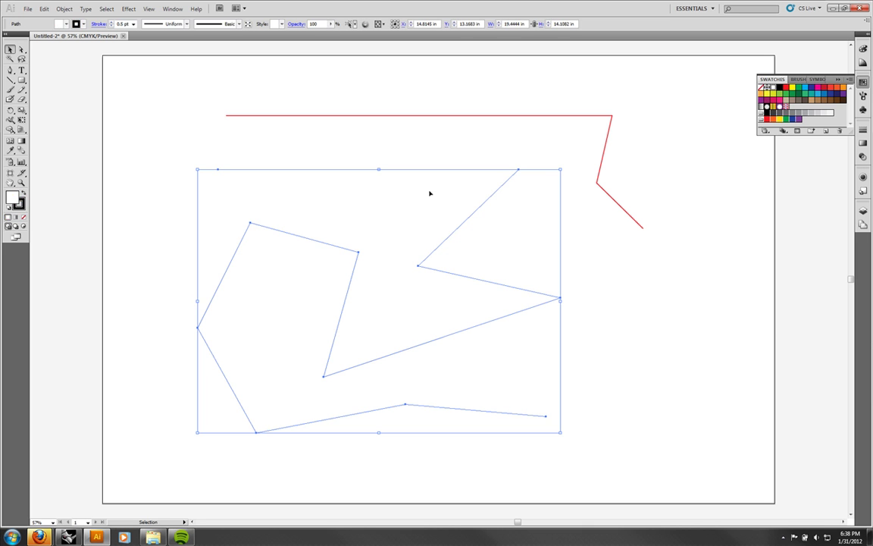
key(ctrl+F10)
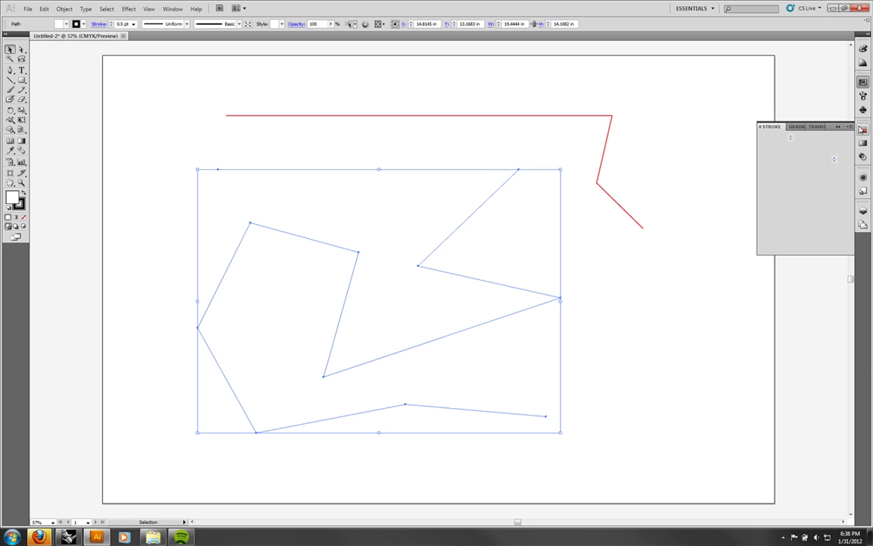
click(819, 141)
click(803, 186)
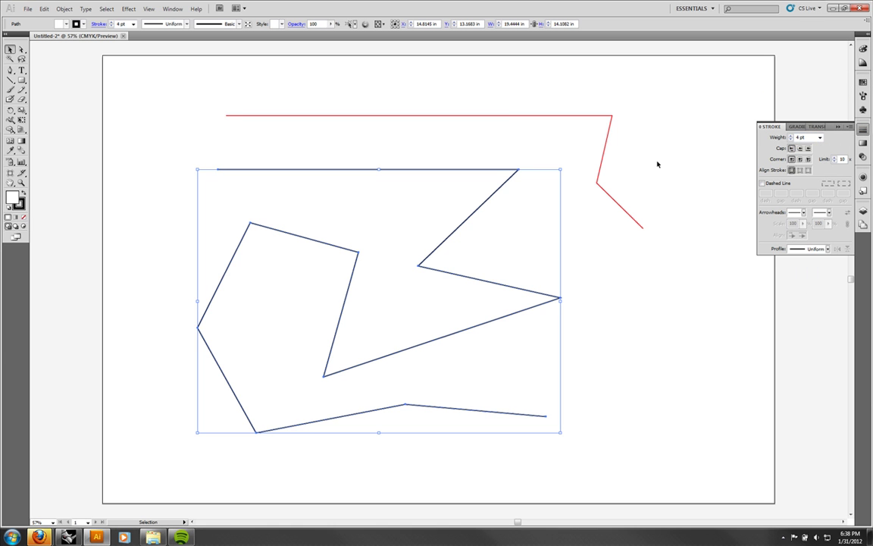
click(523, 267)
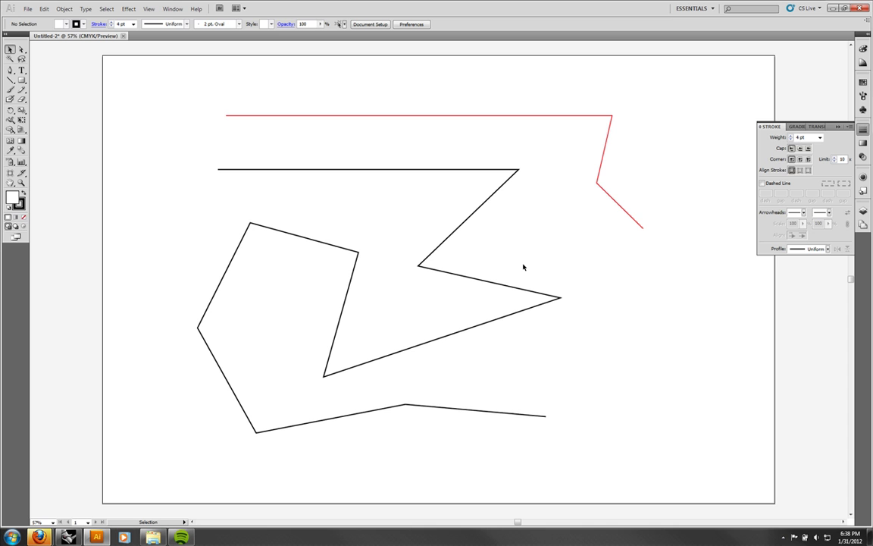
Fill the open black zigzag path with the magenta swatch and deselect it.
drag(523, 267, 162, 241)
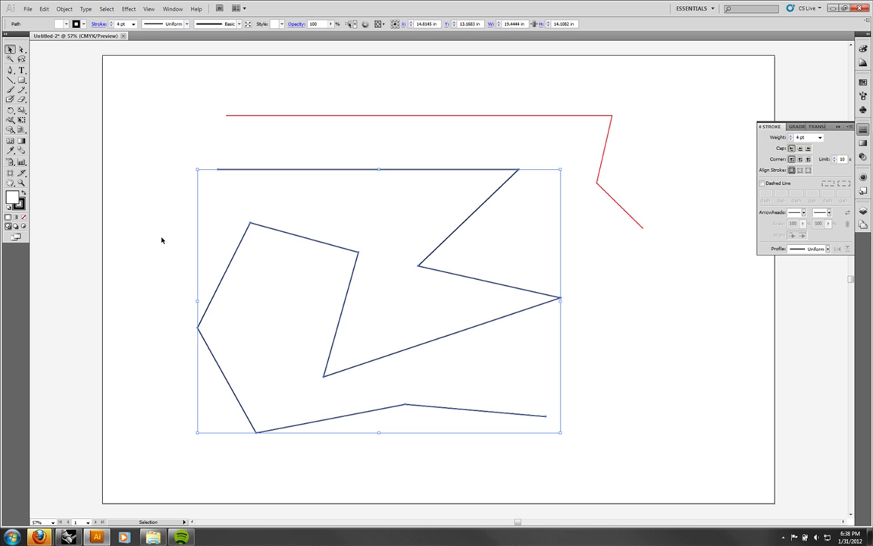
click(14, 199)
click(863, 81)
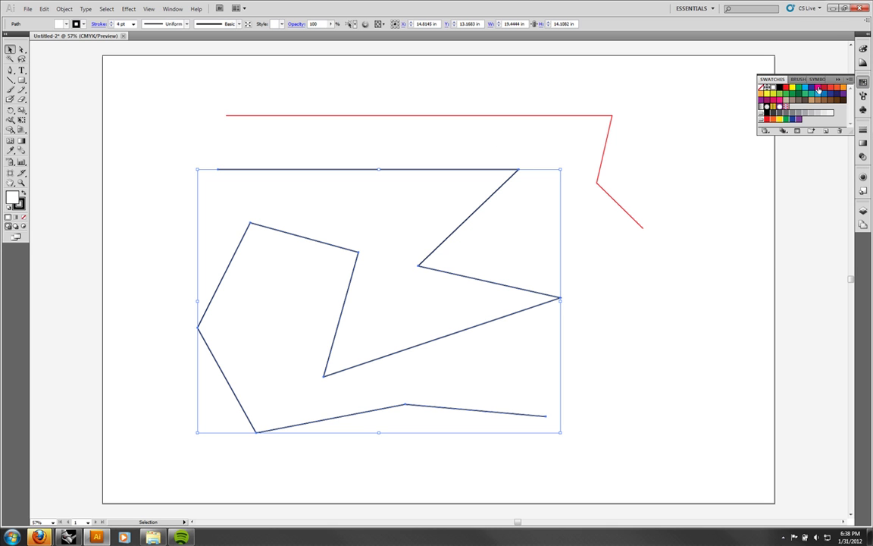
click(819, 91)
click(687, 325)
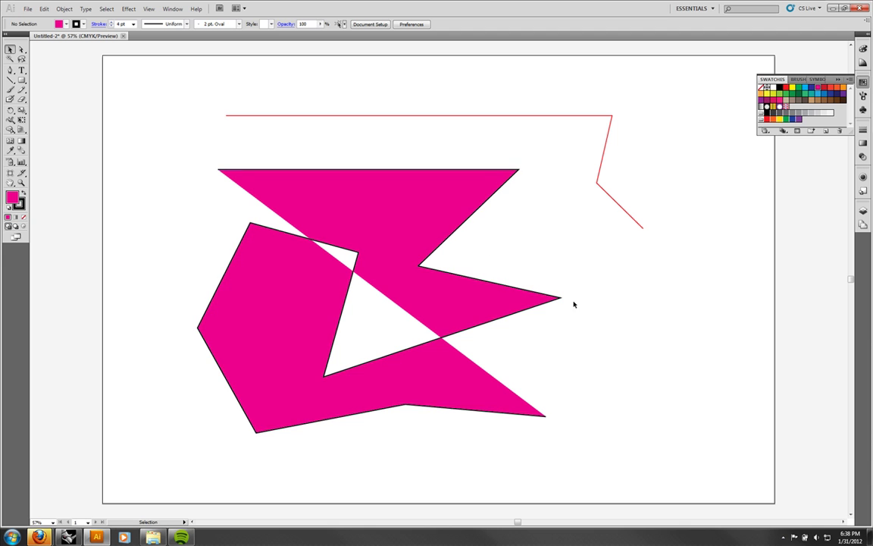
Set the fill of the black zigzag path to None and deselect it.
click(409, 239)
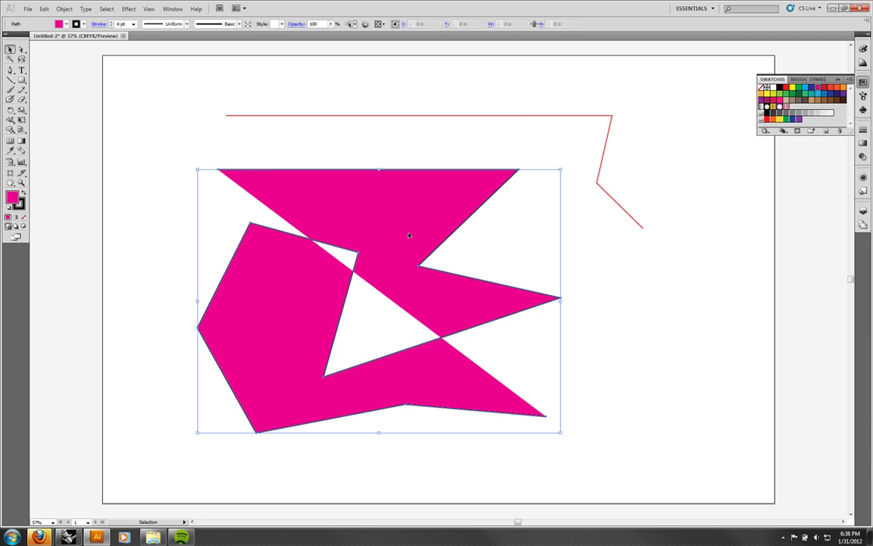
click(18, 217)
click(23, 217)
click(131, 206)
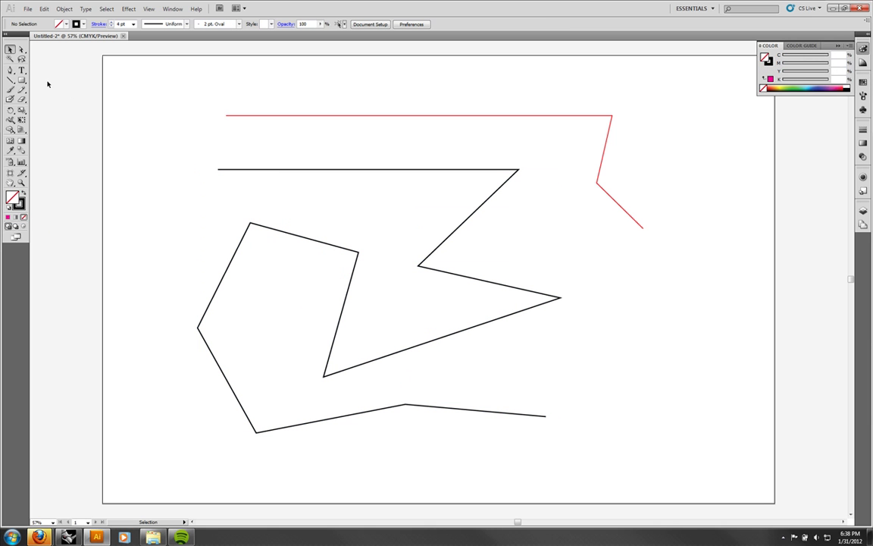
Draw a closed five-sided shape with the Pen tool in the empty area right of the black zigzag path.
click(10, 69)
click(573, 335)
click(604, 279)
click(707, 271)
click(742, 367)
click(689, 437)
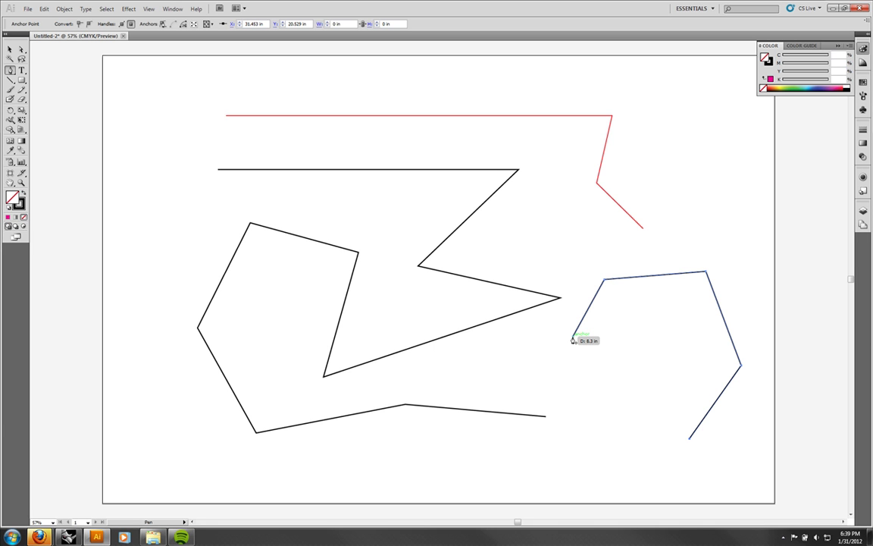
click(573, 335)
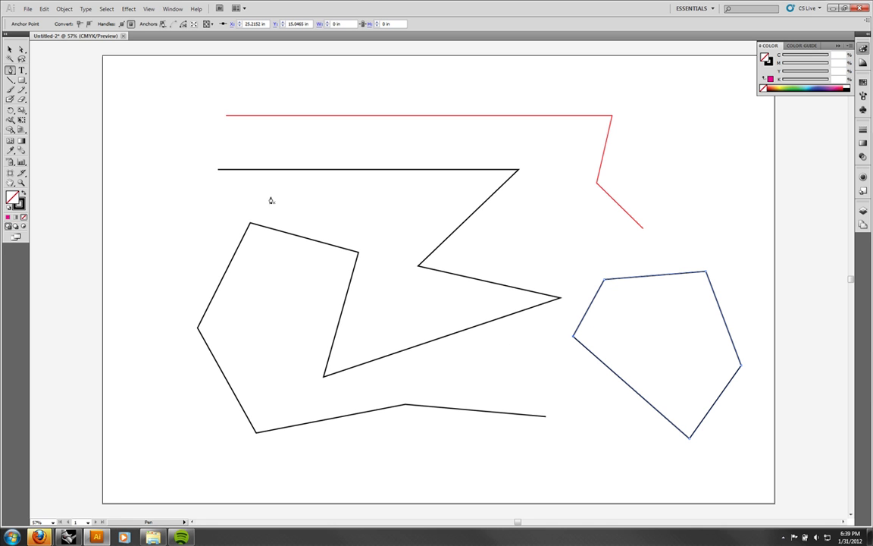
Fill the closed five-sided shape with the magenta swatch and deselect it.
click(10, 49)
click(594, 351)
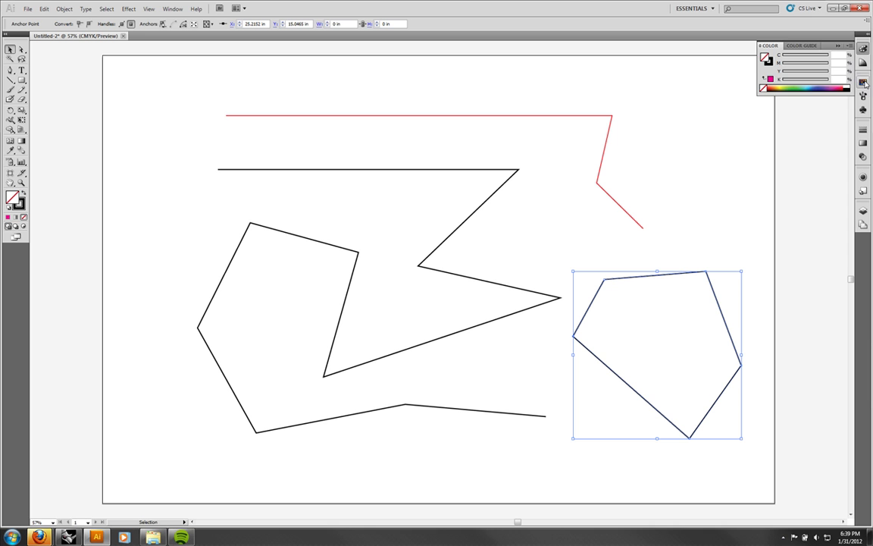
click(863, 82)
click(819, 87)
click(815, 305)
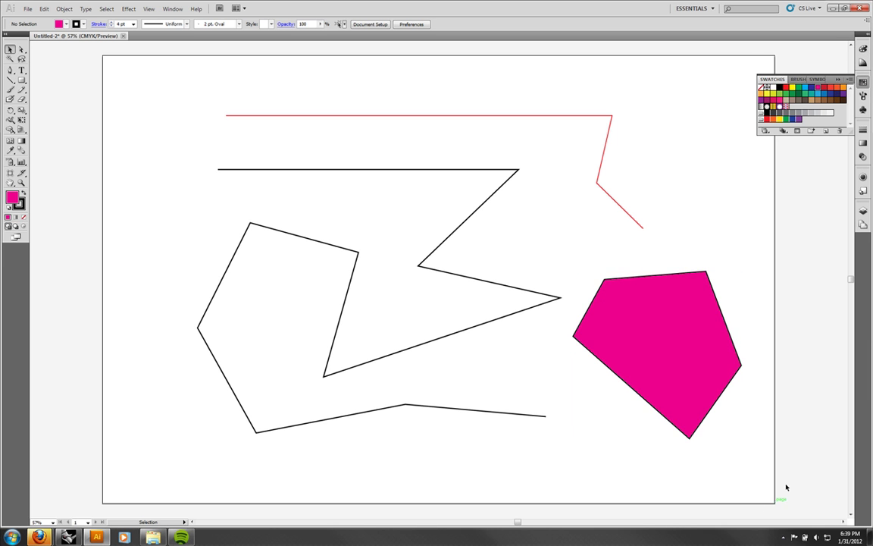
click(680, 383)
click(610, 220)
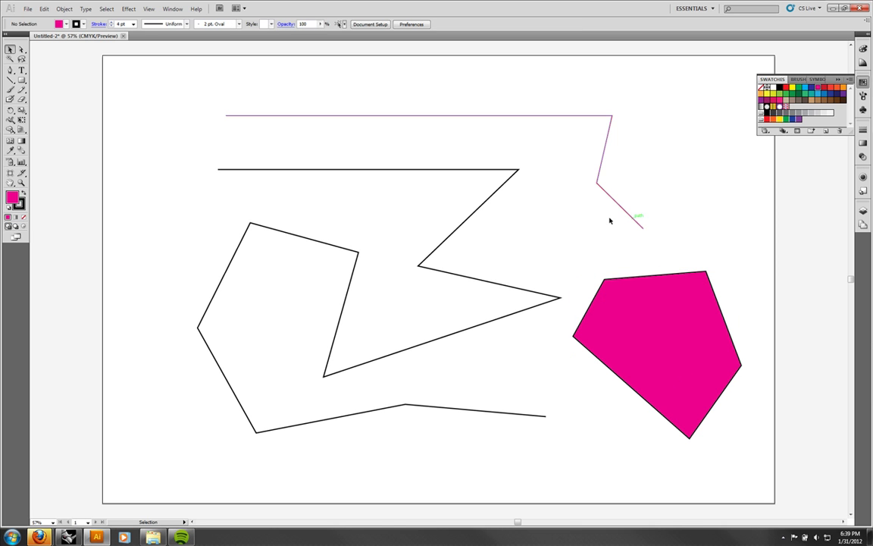
click(624, 212)
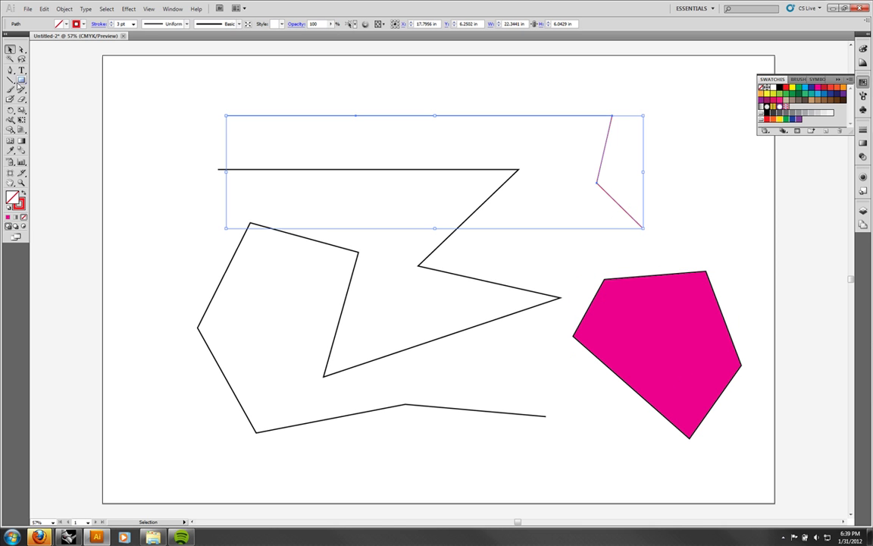
click(643, 119)
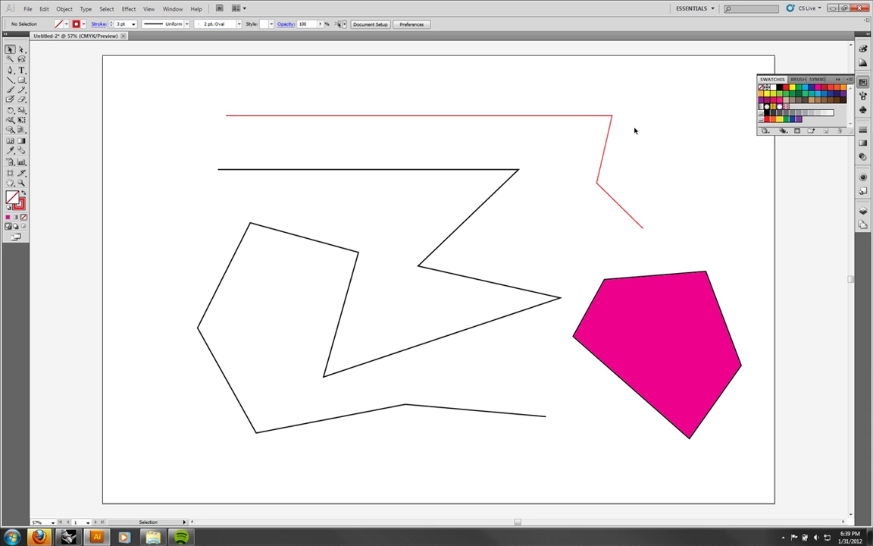
click(611, 124)
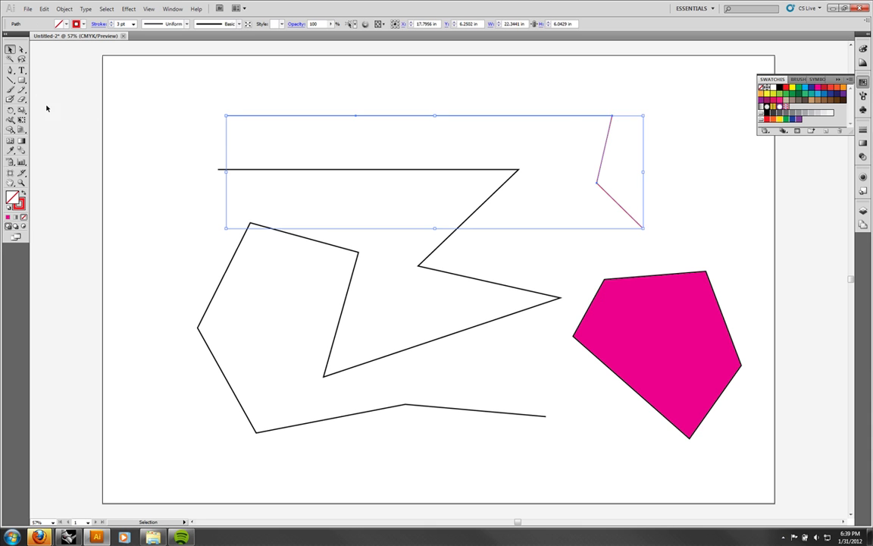
click(135, 108)
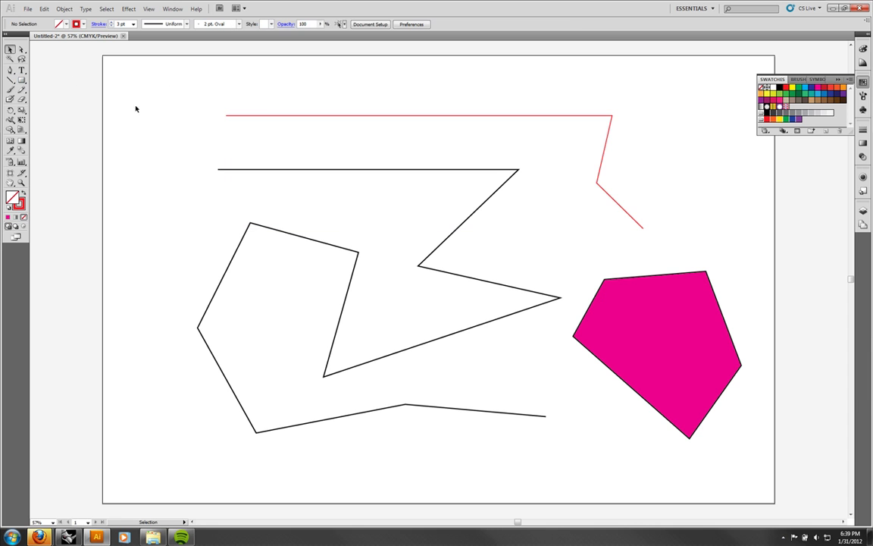
Continue the red path with the Pen tool from its lower-right end through one new anchor point and close it at its starting point.
click(9, 69)
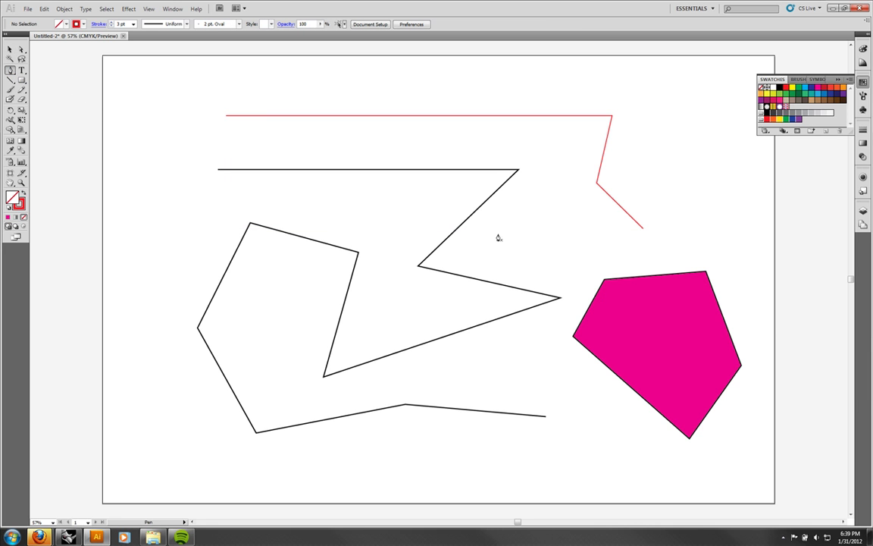
click(644, 233)
click(643, 232)
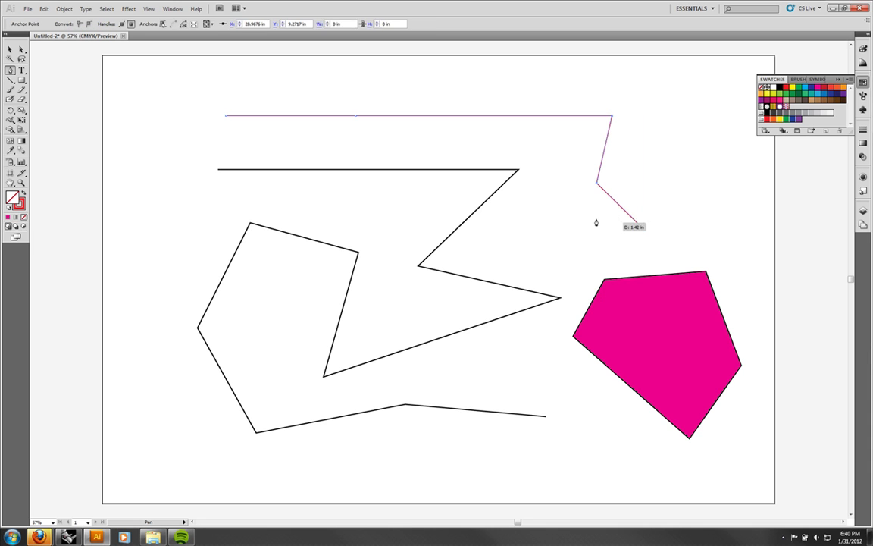
click(511, 242)
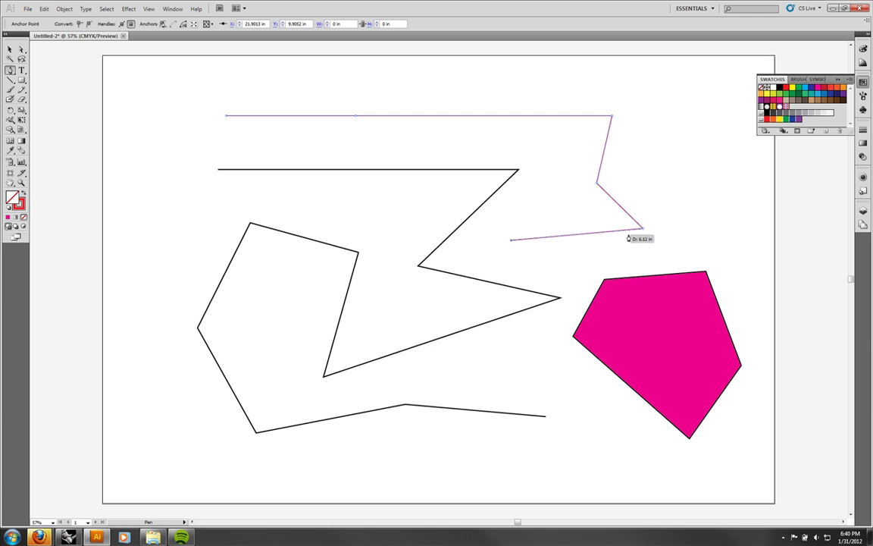
click(226, 116)
key(v)
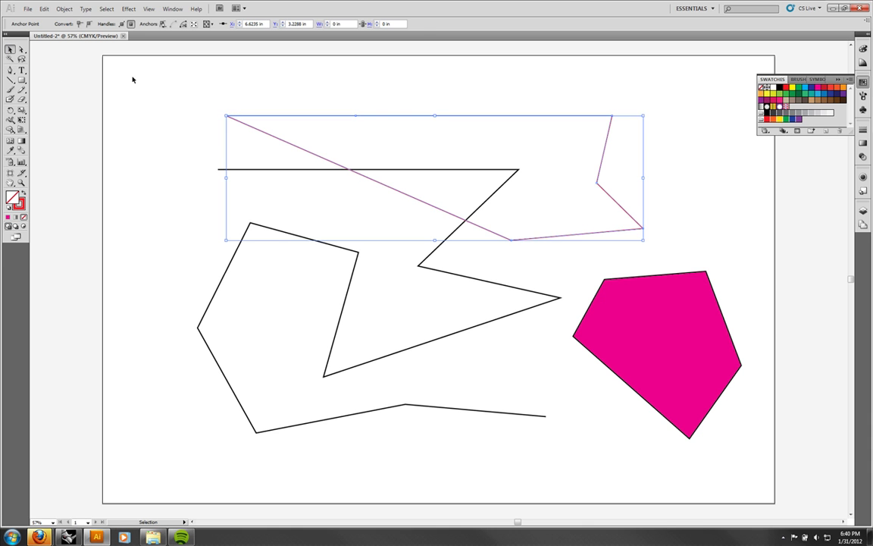
Fill the closed red-outlined path with the last used magenta color.
click(167, 91)
click(267, 135)
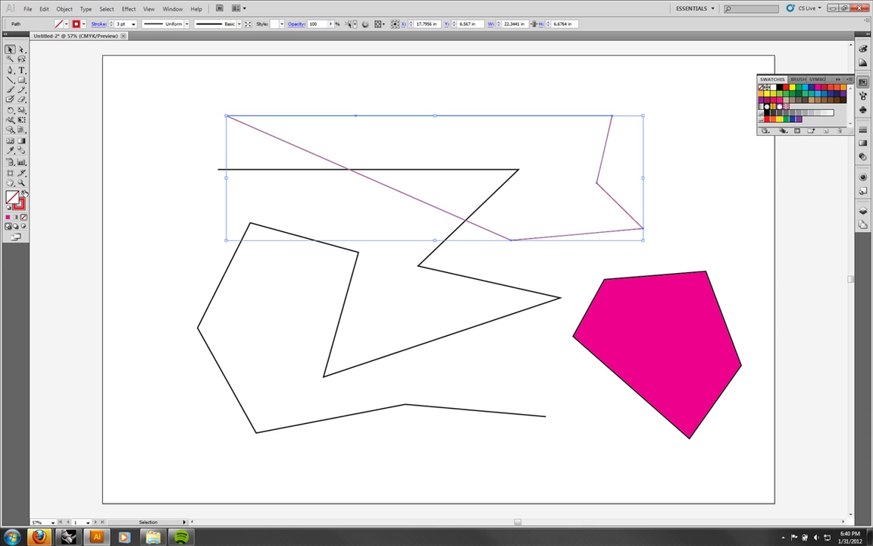
key(F6)
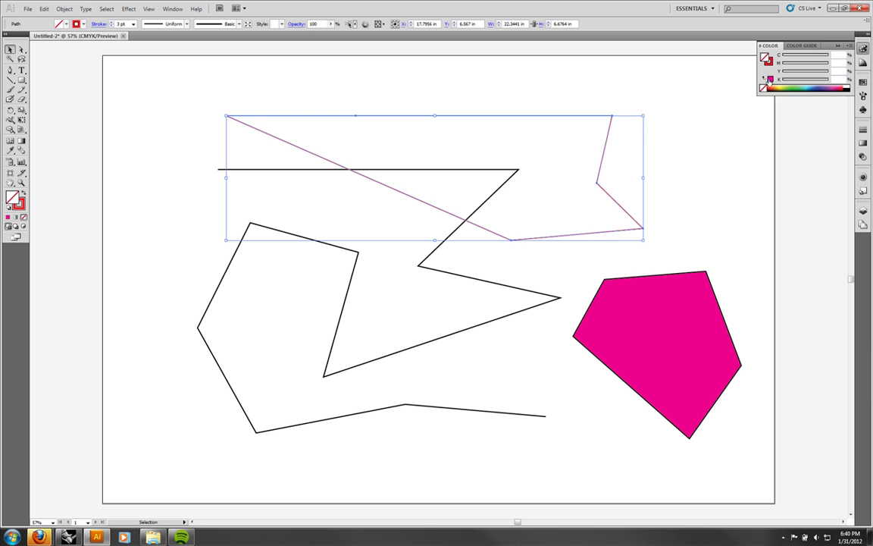
click(770, 78)
click(806, 258)
click(543, 189)
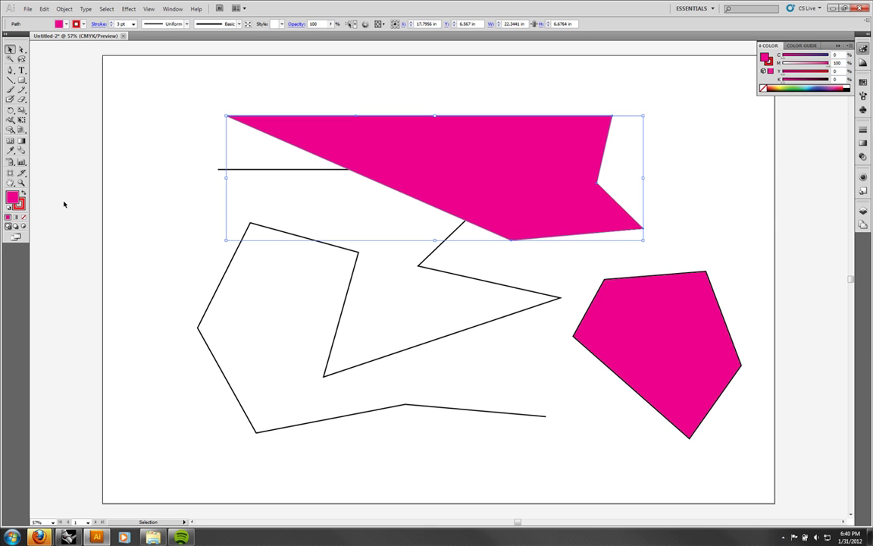
Change the stroke color of the selected magenta shape to black and deselect it.
click(21, 203)
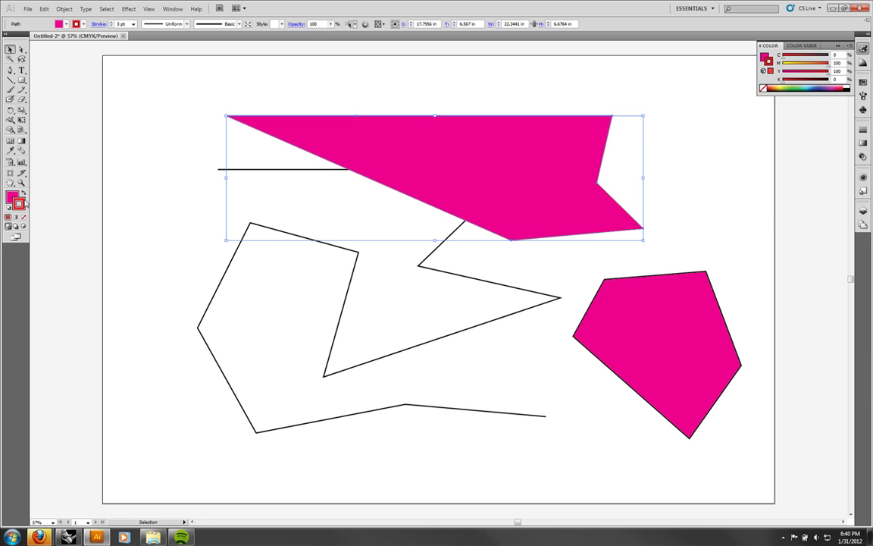
click(851, 87)
click(769, 164)
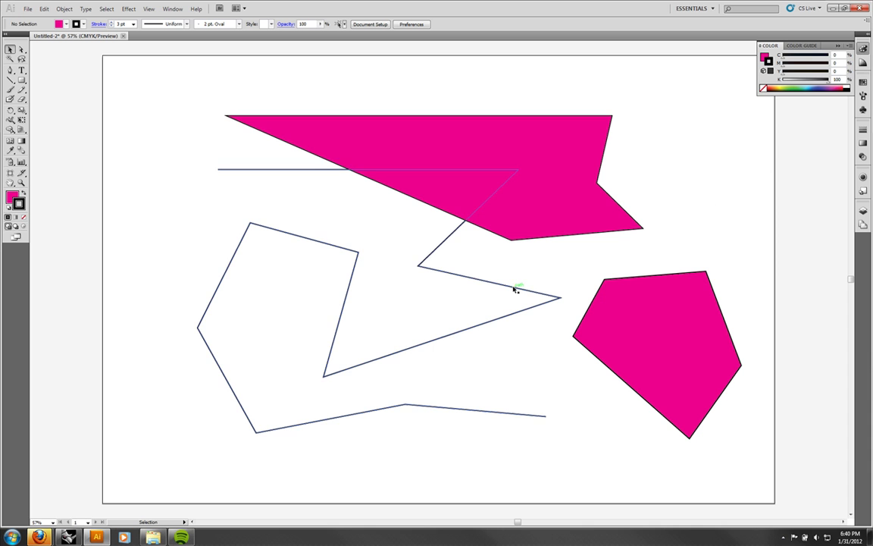
Delete the large magenta shape at the top of the artboard and the magenta five-sided shape.
click(489, 212)
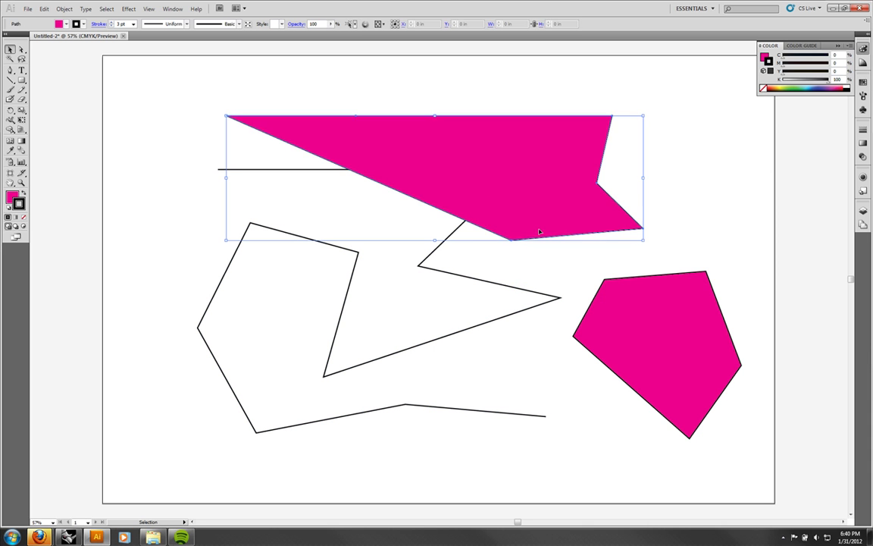
key(Delete)
click(625, 345)
key(Delete)
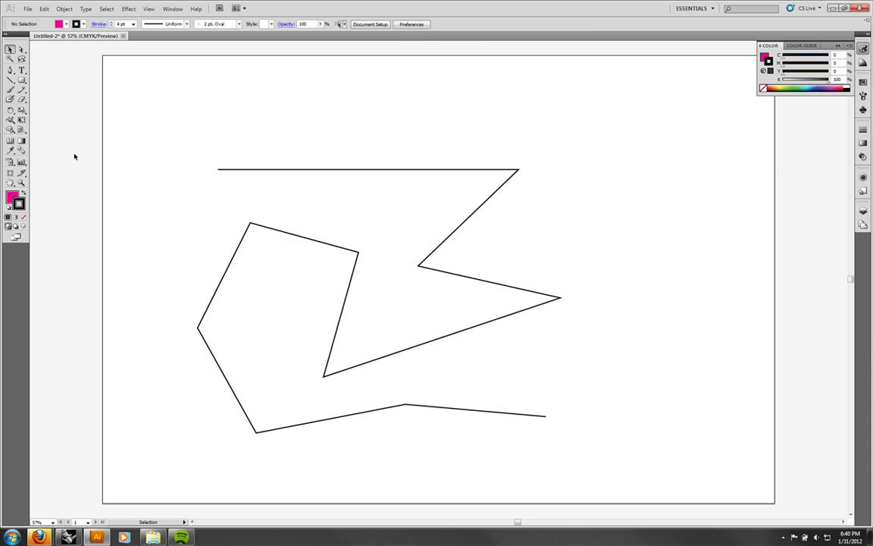
click(10, 70)
click(302, 170)
click(45, 9)
click(61, 18)
Add two anchor points along the upper horizontal segment of the zigzag path with the Add Anchor Point tool.
click(10, 71)
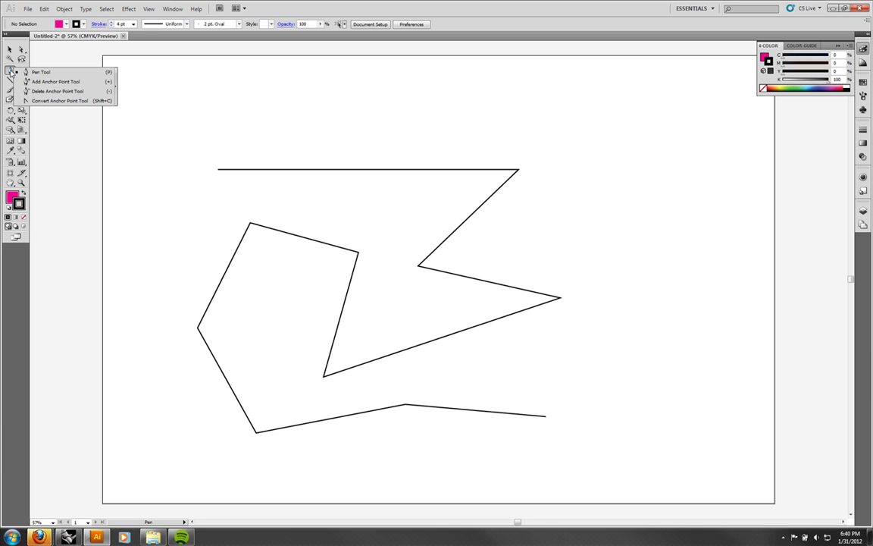
click(54, 81)
click(316, 169)
click(400, 170)
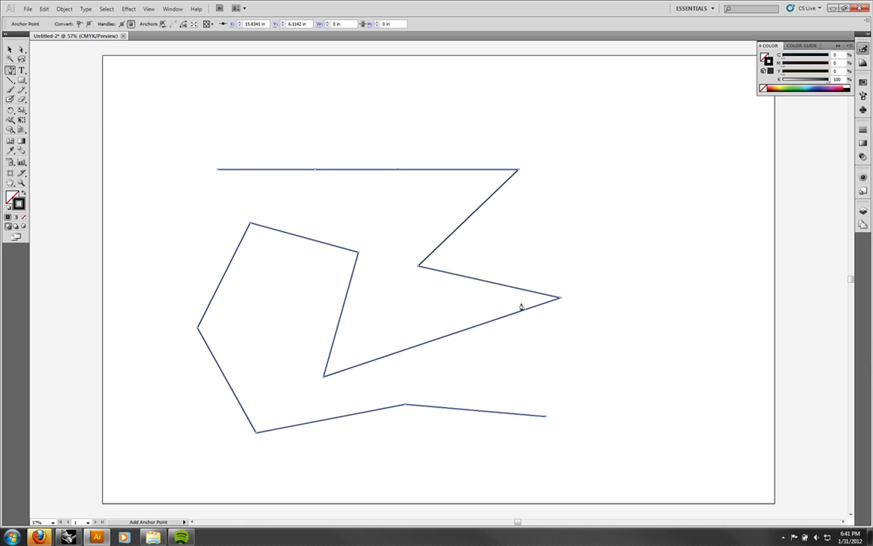
Delete the left end anchor of the upper horizontal line and the polygon's upper-left corner anchor with the Delete Anchor Point tool.
click(10, 69)
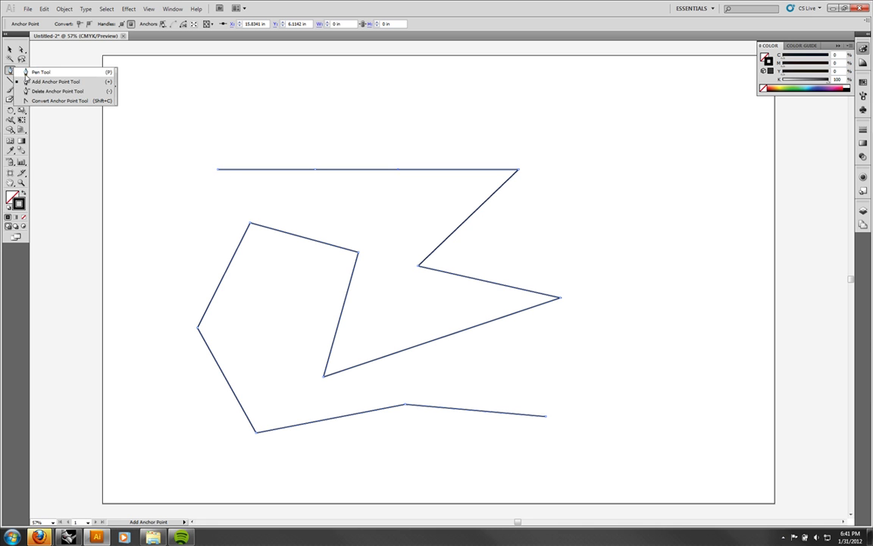
click(36, 91)
click(218, 169)
click(252, 224)
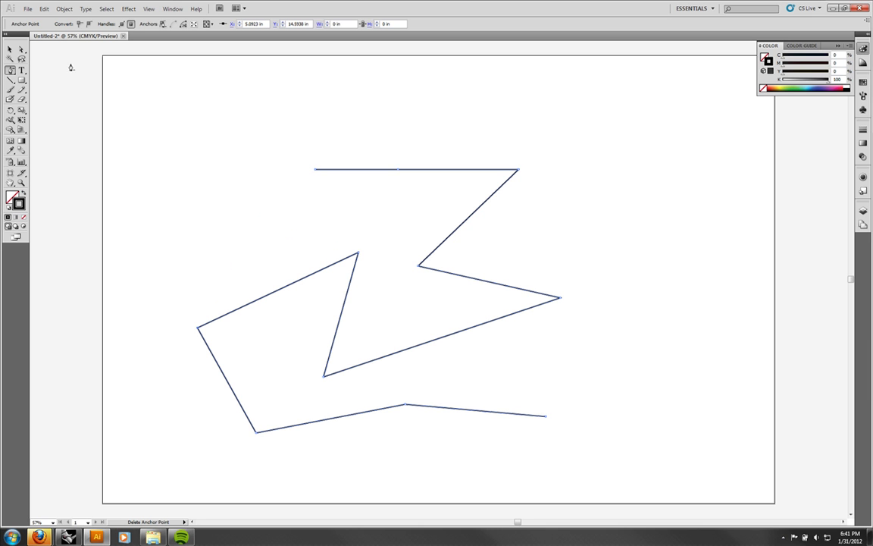
click(16, 73)
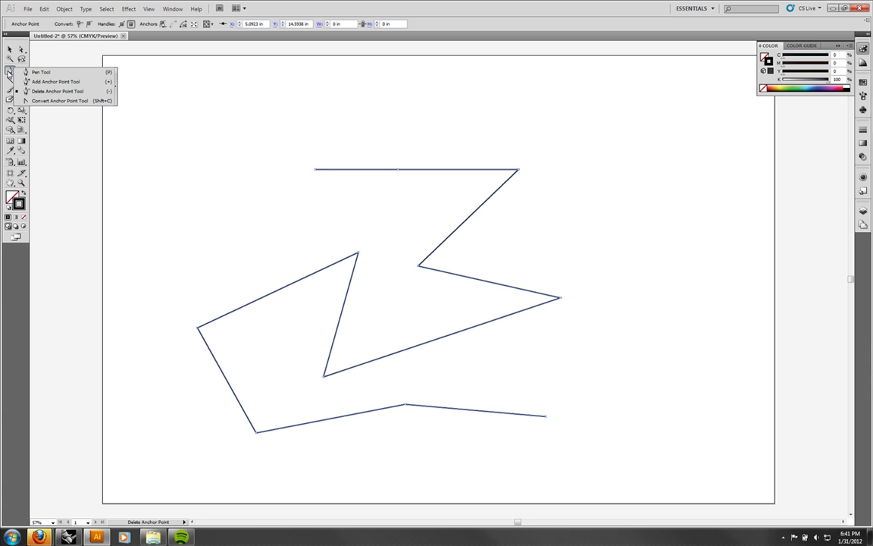
click(9, 74)
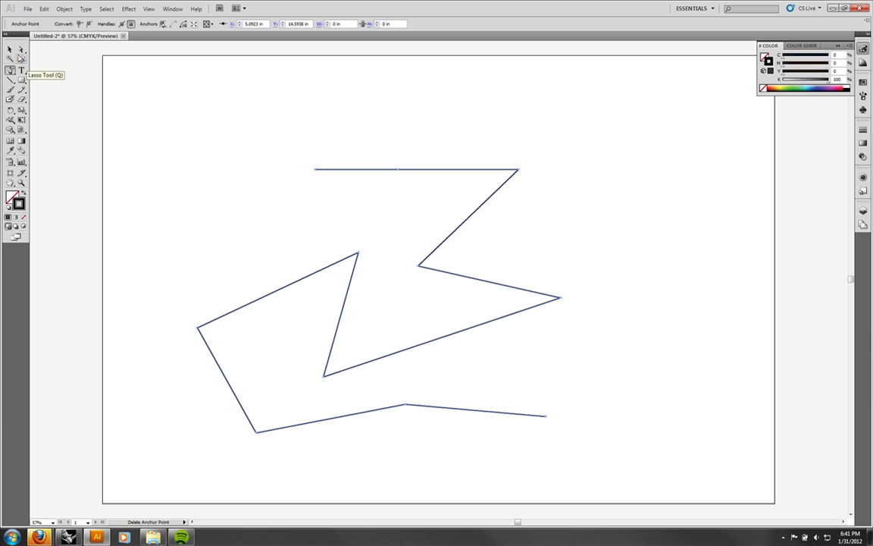
Move the whole path about 1.25 in to the right and 0.25 in up, and deselect it.
click(10, 50)
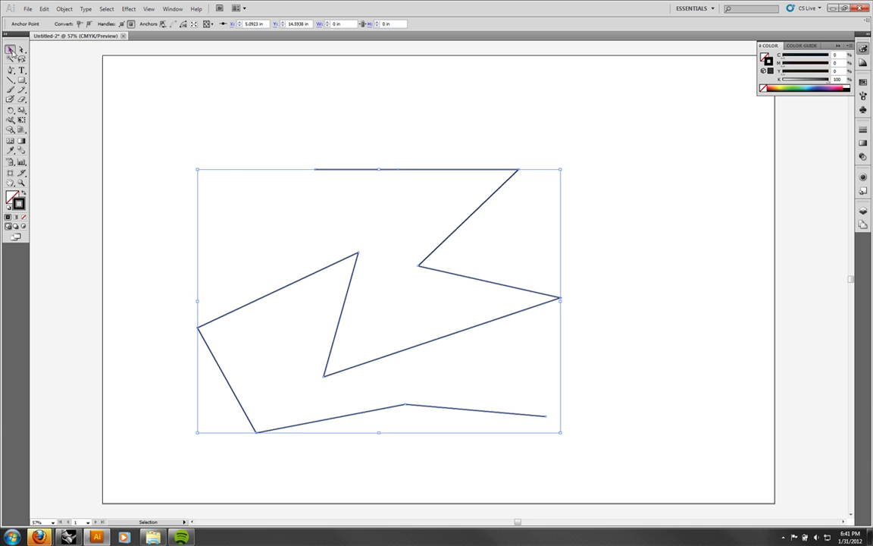
click(220, 107)
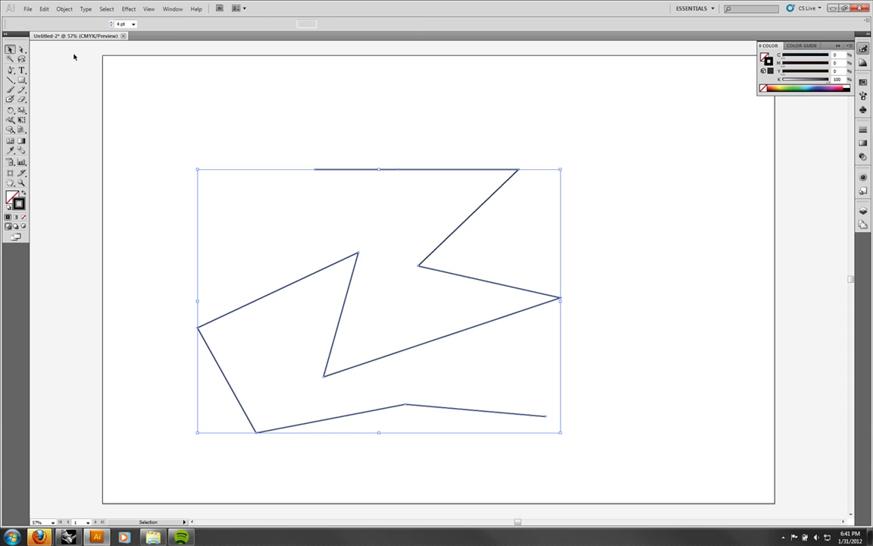
click(359, 255)
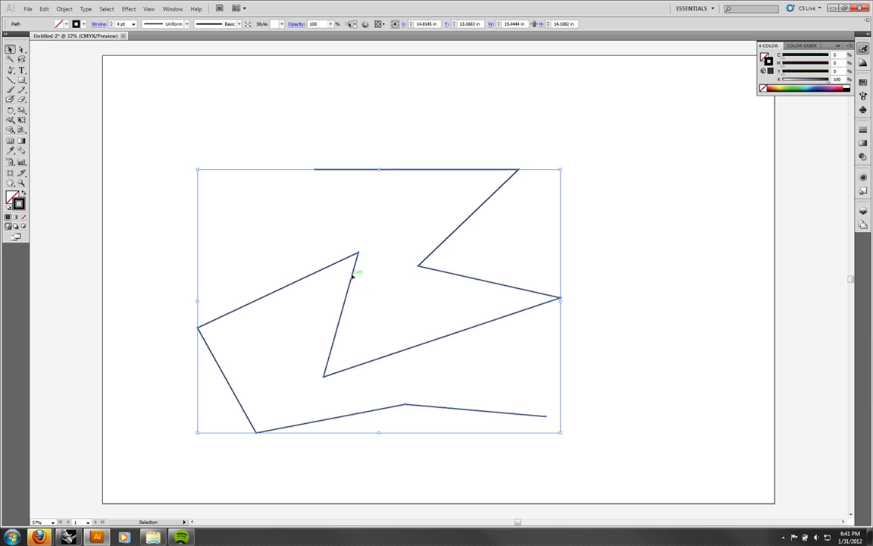
drag(352, 276, 390, 271)
click(455, 136)
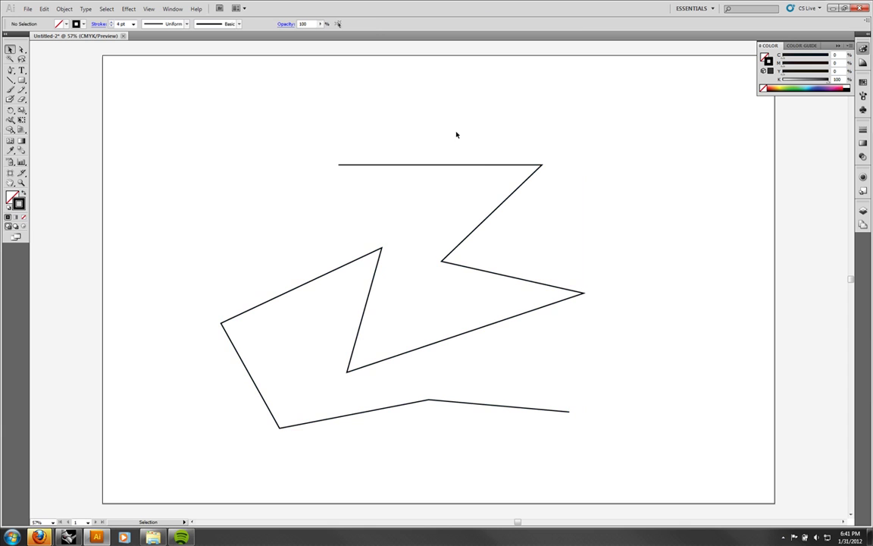
Squeeze the path to about 6.1 in wide and 8.5 in high, and undo both resizes.
click(513, 193)
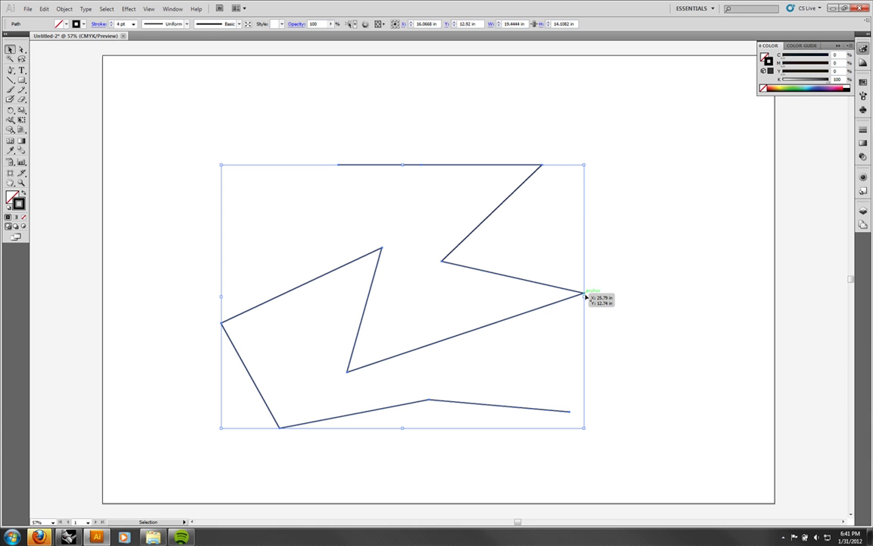
drag(584, 295, 373, 294)
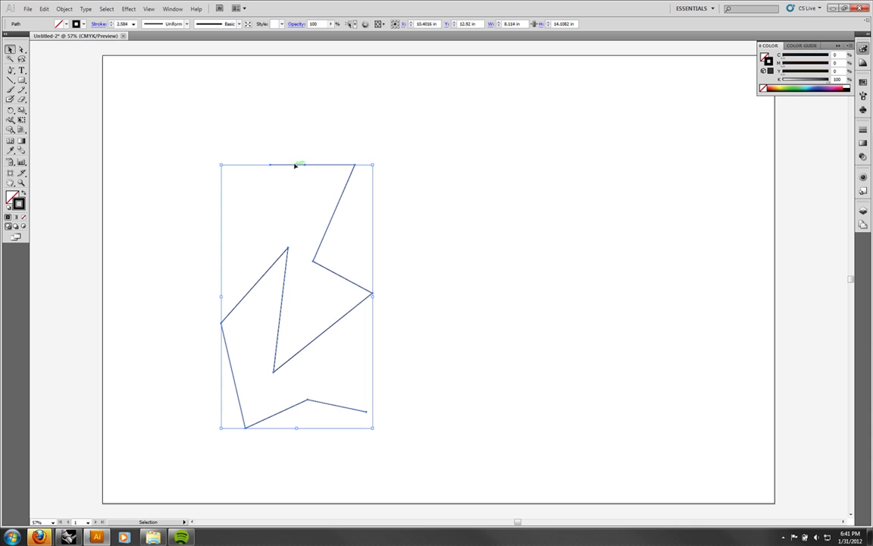
drag(295, 165, 296, 271)
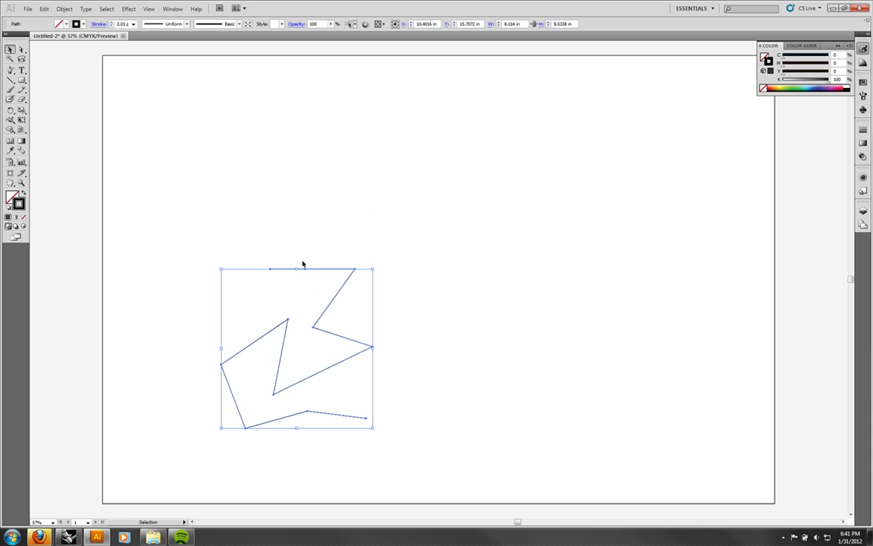
key(ctrl+z)
key(ctrl+z)
key(ctrl+z)
key(ctrl+z)
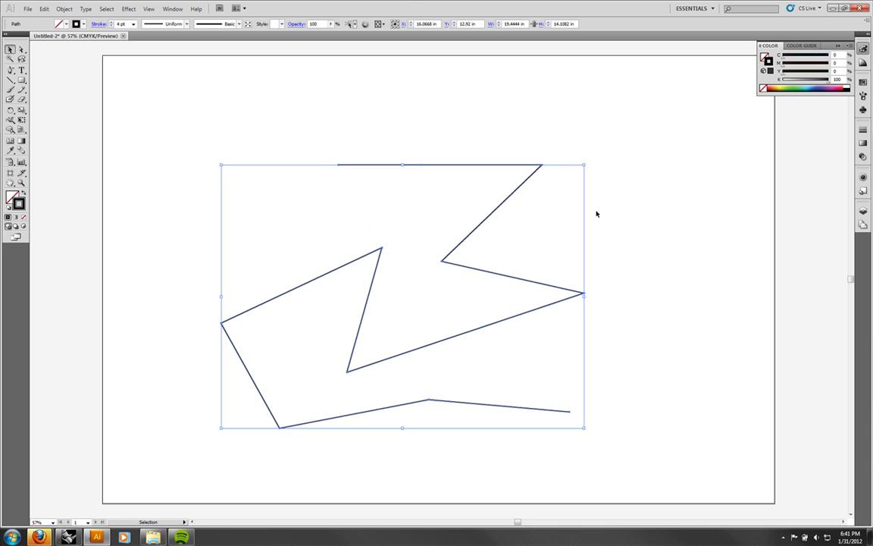
Scale the path proportionally from its upper-right corner to about 21.7 x 15.7 in and deselect it.
mouse_move(583, 164)
mouse_down()
mouse_move(733, 175)
mouse_move(692, 152)
mouse_move(454, 256)
mouse_move(357, 311)
mouse_move(342, 337)
mouse_move(437, 283)
mouse_move(691, 86)
mouse_move(540, 194)
mouse_move(325, 306)
mouse_move(111, 440)
mouse_up()
click(418, 254)
click(390, 447)
click(294, 369)
mouse_move(324, 353)
mouse_down()
mouse_move(723, 141)
mouse_move(723, 182)
mouse_up()
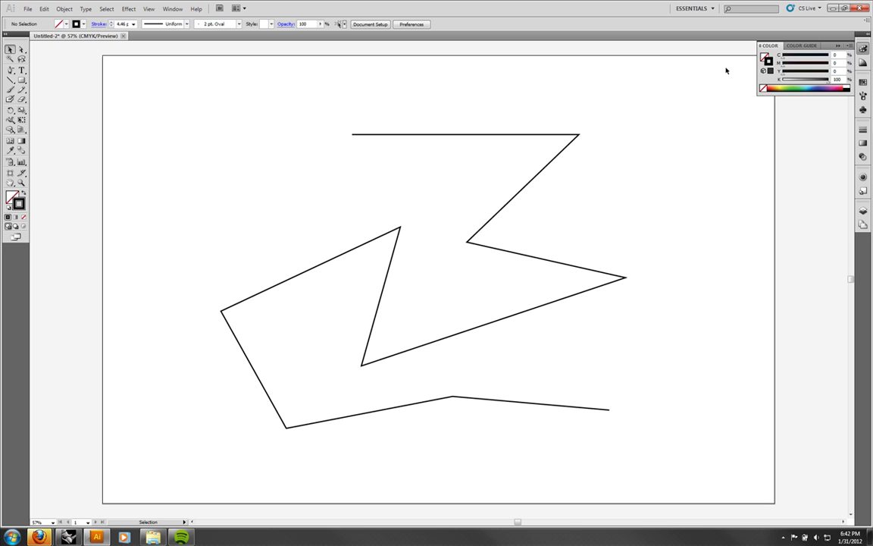
Rotate the path 180 degrees and deselect it.
click(343, 251)
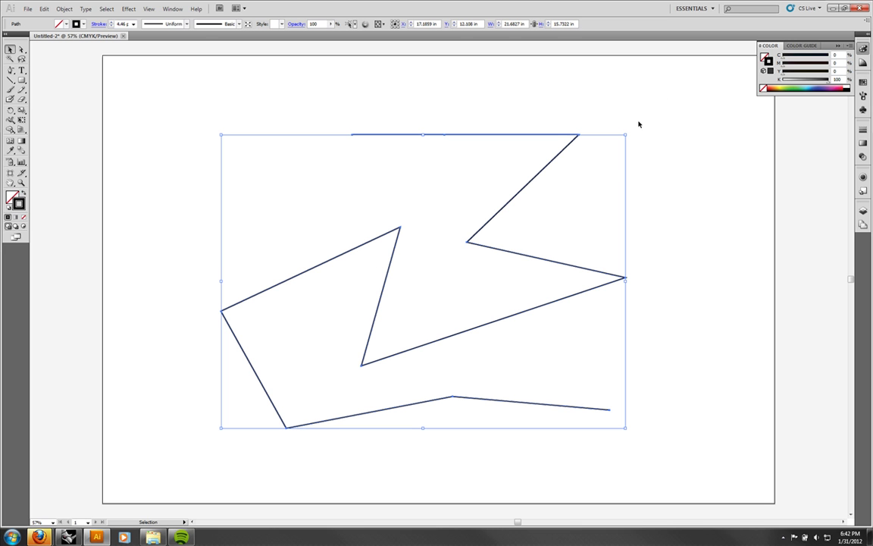
drag(625, 132, 325, 351)
click(371, 106)
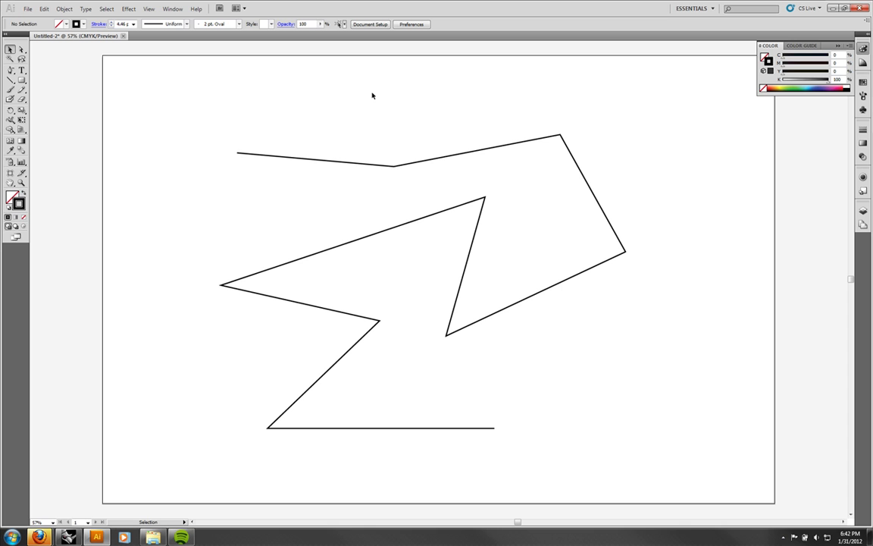
Move the path strictly horizontally past the artboard's right edge and back across its left edge.
drag(422, 125, 371, 293)
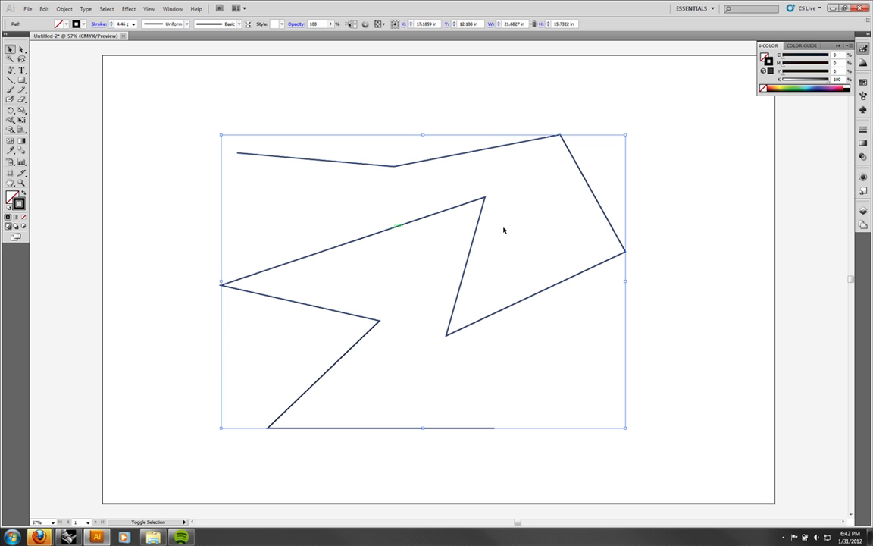
drag(663, 171, 808, 284)
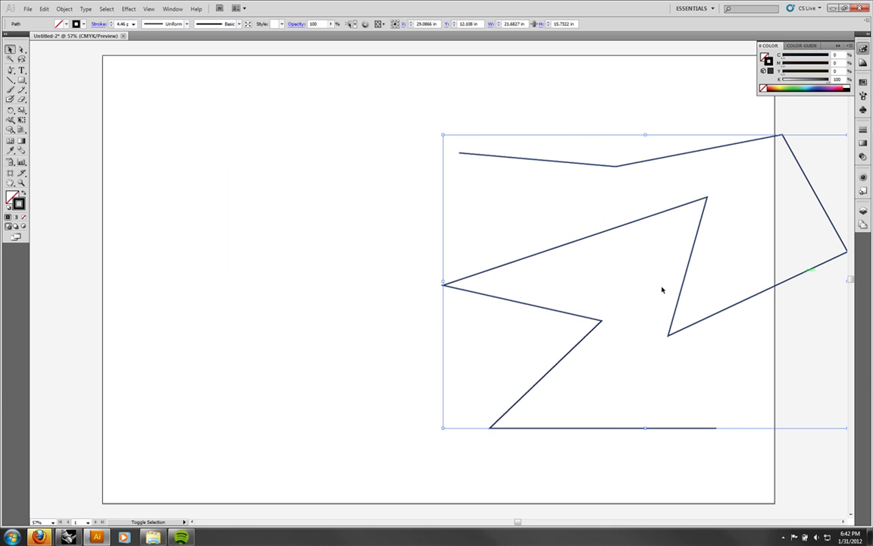
click(455, 318)
drag(473, 292, 130, 310)
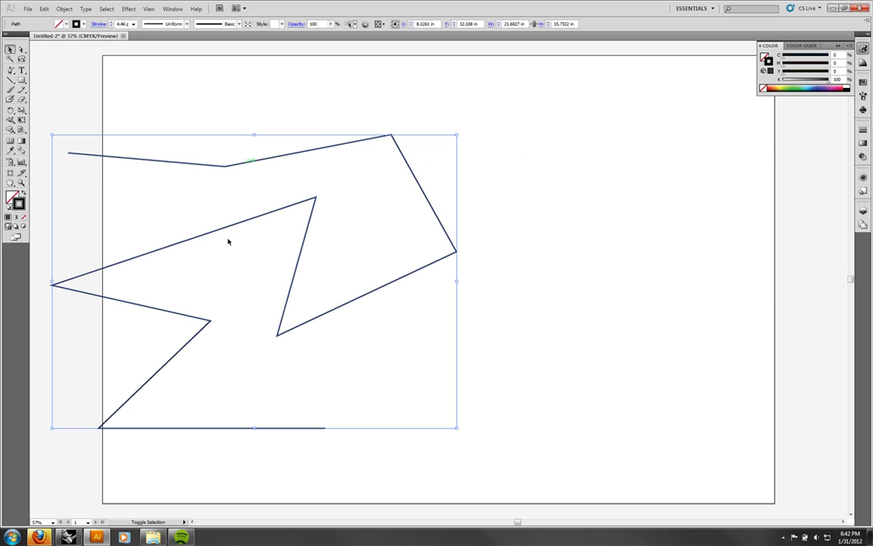
Move the path straight down past the artboard's lower edge and straight back up near the upper edge.
click(228, 244)
drag(230, 230, 228, 323)
click(231, 152)
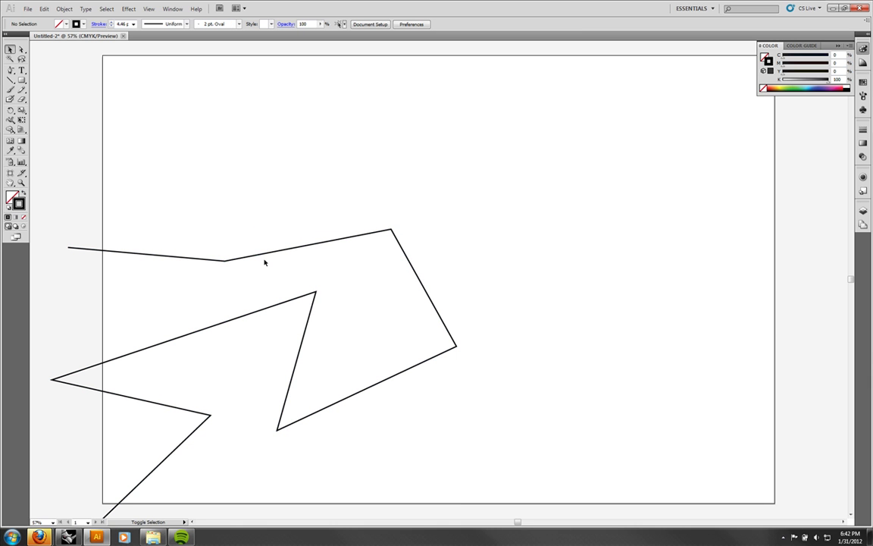
drag(264, 253, 260, 116)
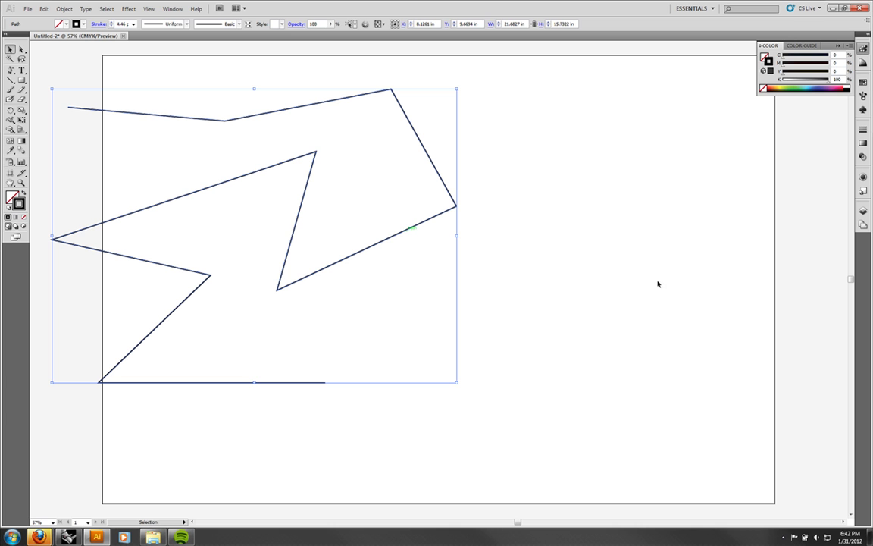
Move the path freely back to the middle of the artboard and deselect it.
click(416, 239)
click(295, 227)
drag(293, 227, 492, 275)
click(701, 215)
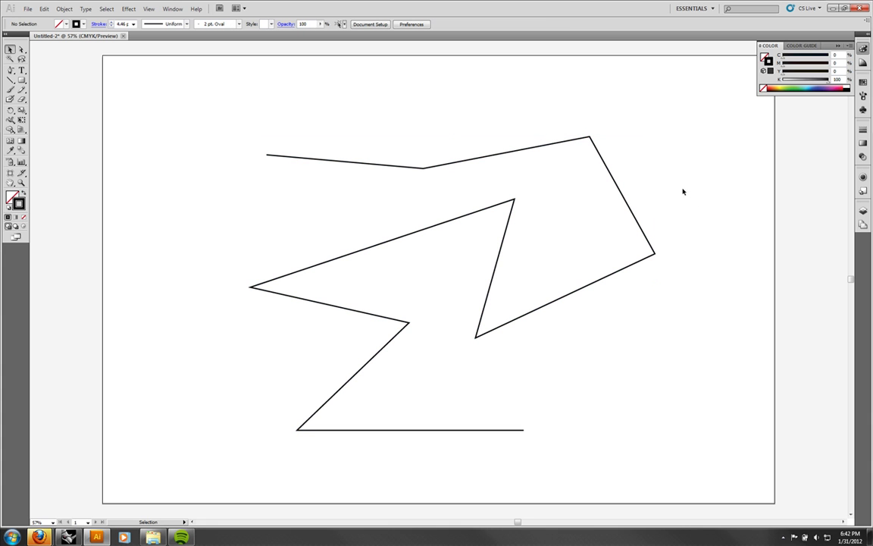
Reshape the path with Direct Selection by moving its upper bend down-left, upper-left end up-right, and left tip inward.
click(21, 50)
click(399, 165)
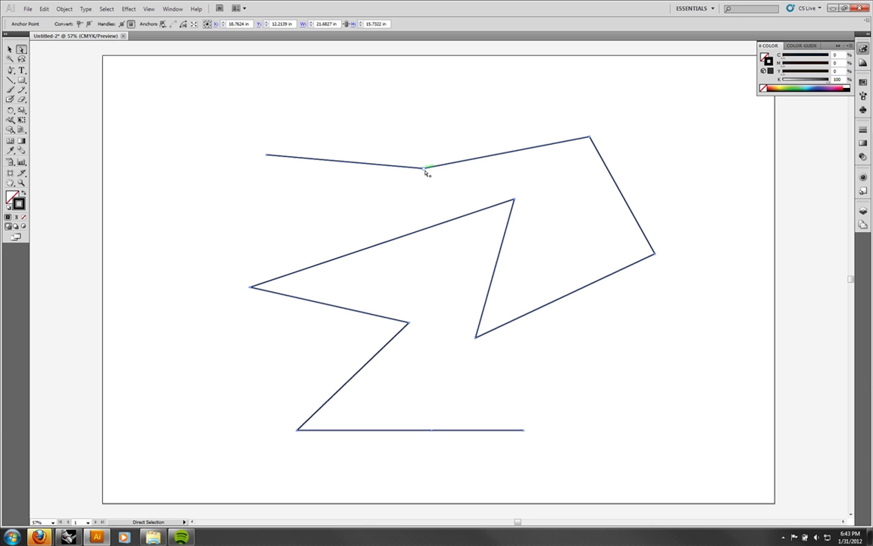
drag(425, 168, 394, 187)
drag(267, 153, 338, 107)
drag(251, 287, 432, 274)
Move the lower line's end anchor and middle anchor up to the left side, and shift the inner tip anchor up-left.
drag(524, 431, 239, 487)
drag(431, 430, 213, 312)
drag(239, 487, 260, 176)
drag(432, 275, 336, 228)
Move the path's right edge segment up and to the right, and shift its four inner anchor points downward together.
click(667, 324)
drag(686, 344, 694, 101)
drag(531, 407, 339, 318)
click(364, 234)
Add an anchor point on the long upper segment of the path and return to Direct Selection.
drag(11, 70, 53, 80)
click(485, 160)
click(21, 49)
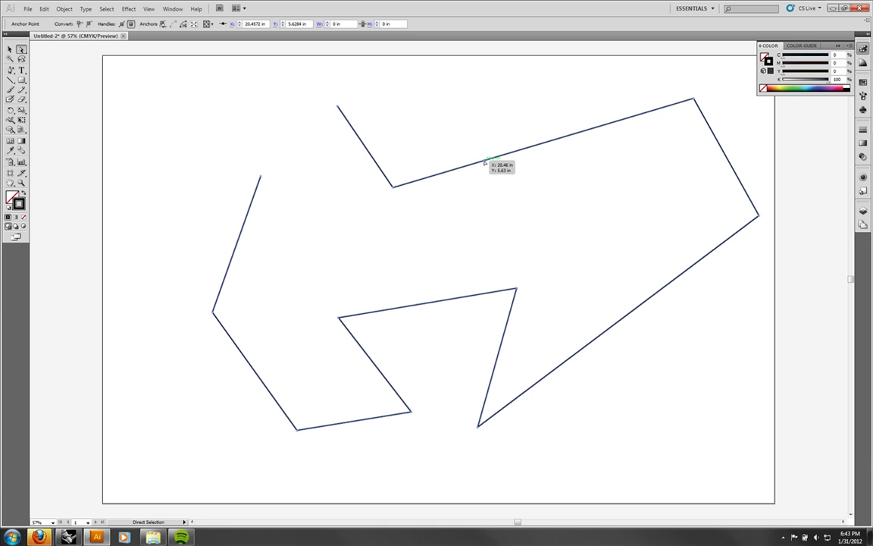
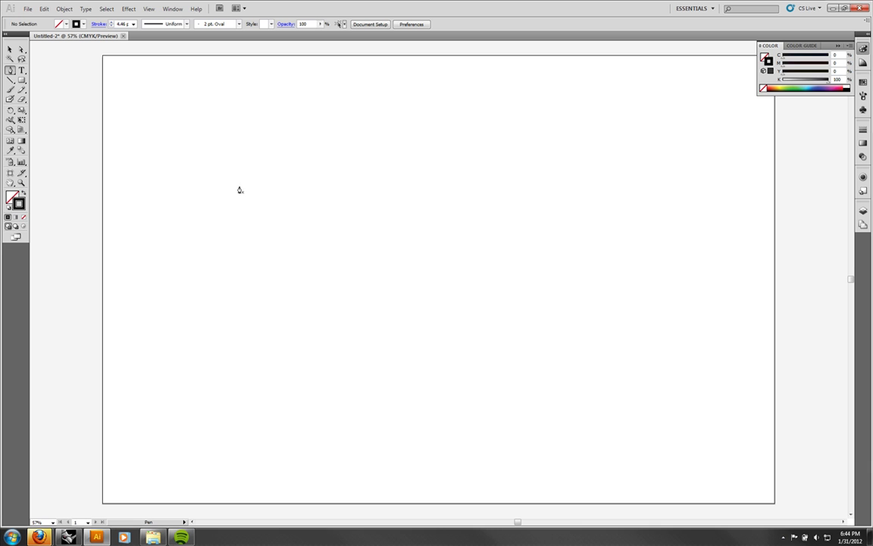
Start a Pen path with a horizontal segment about 7.9 in long and a curved segment bending down to the right.
click(239, 186)
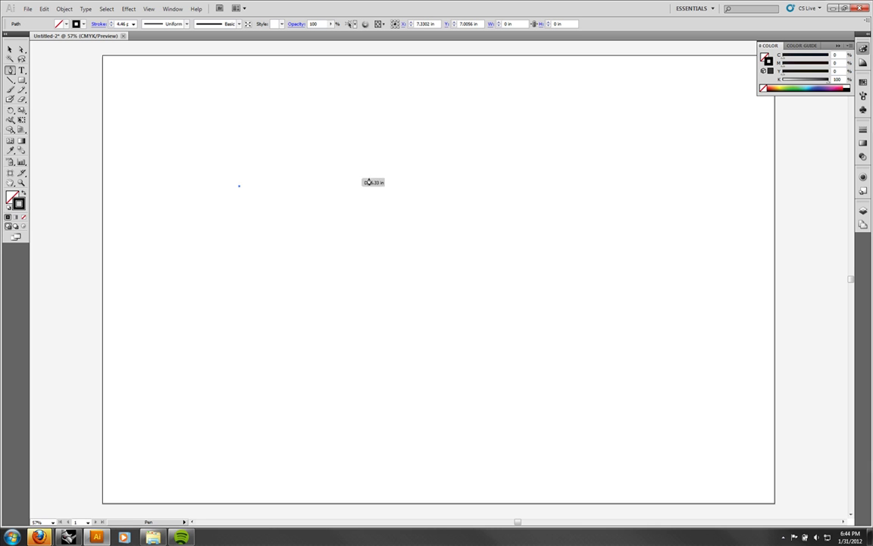
click(386, 187)
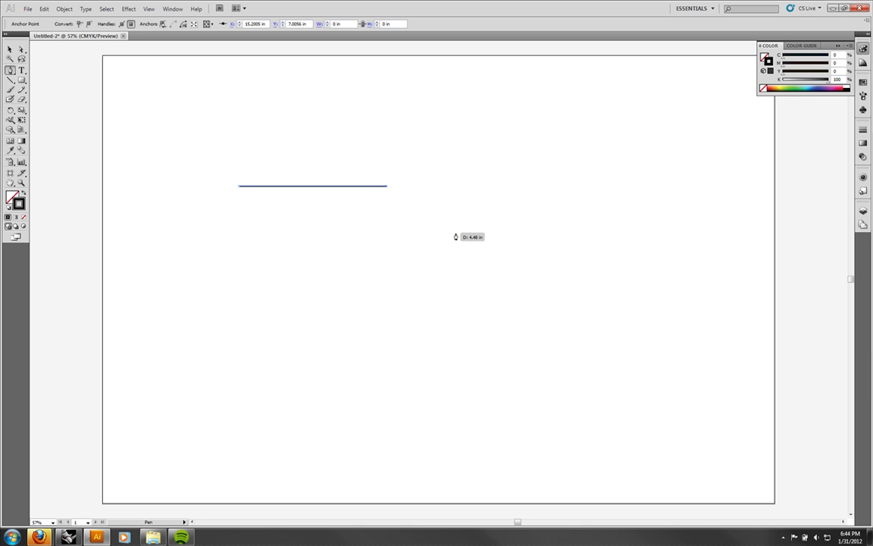
drag(455, 253, 437, 311)
ctrl+click(500, 350)
click(456, 253)
Continue the path through curved and corner anchors around the artboard's right and lower areas and close it at its starting point.
drag(489, 344, 579, 336)
click(643, 267)
drag(718, 312, 667, 430)
drag(459, 445, 290, 354)
drag(312, 292, 213, 351)
drag(240, 186, 346, 176)
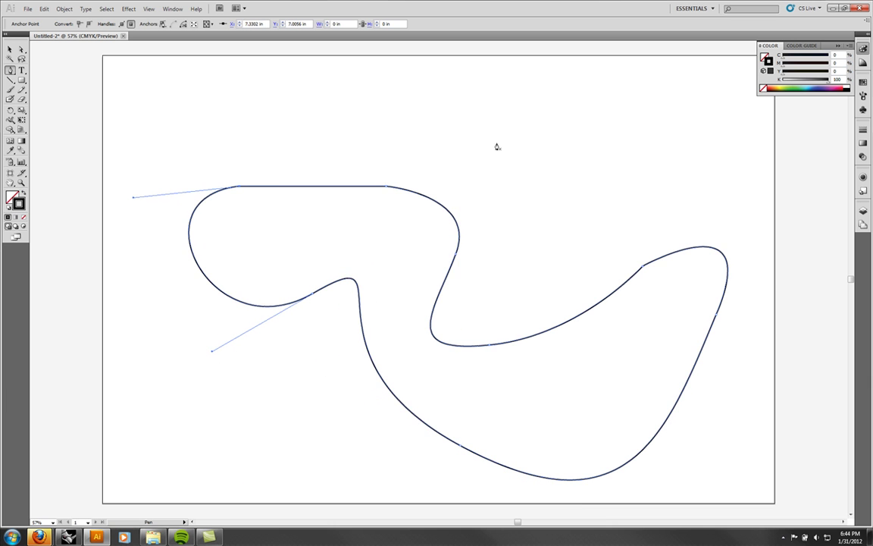
Delete the closed curved path from the artboard.
click(10, 50)
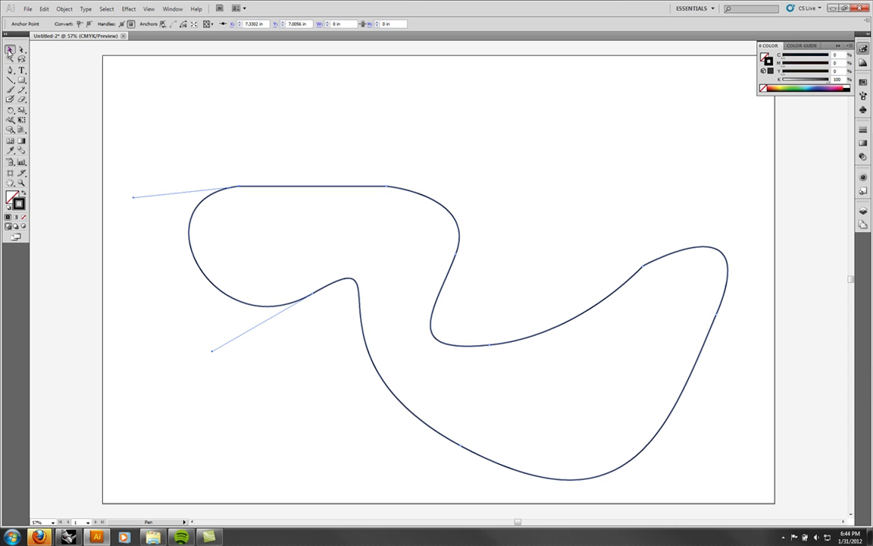
key(Delete)
click(285, 157)
click(415, 195)
key(Delete)
Start a Pen path with a horizontal segment about 6.5 in long, continued by one curve bending down and another levelling out rightward.
click(10, 70)
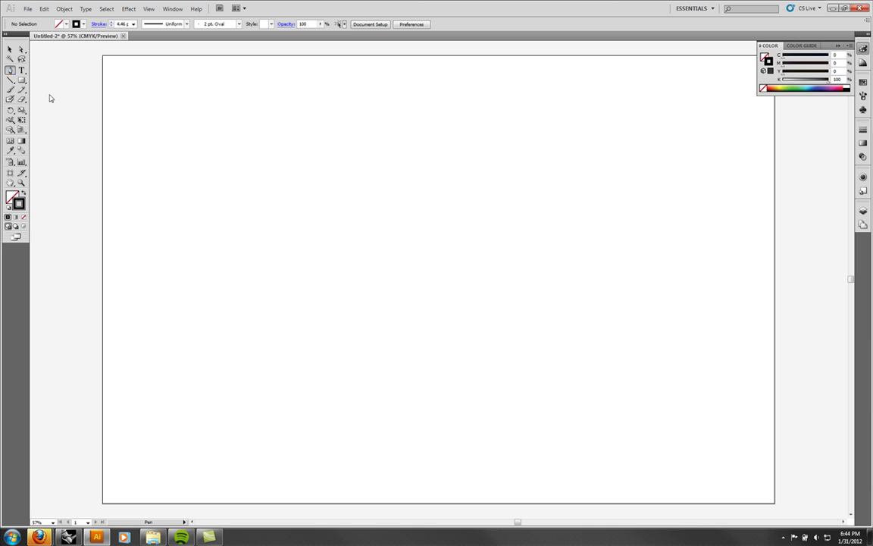
click(213, 182)
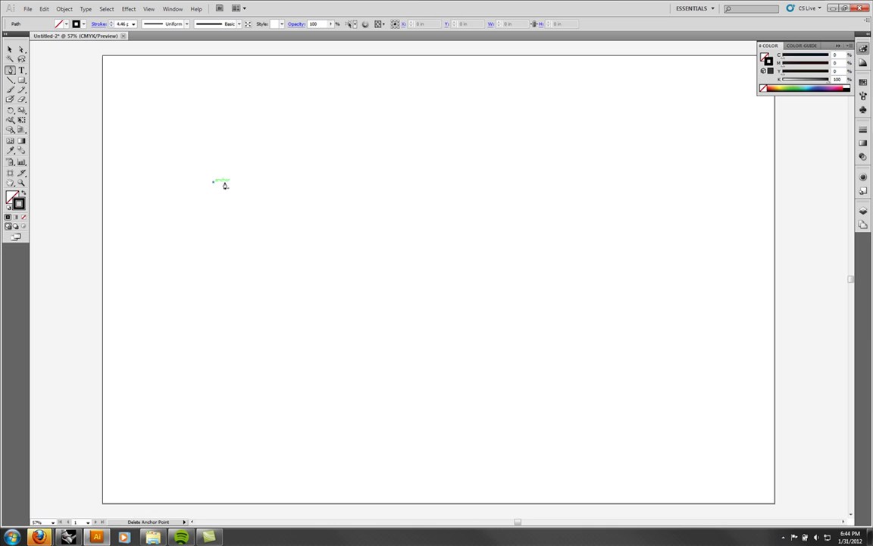
click(336, 181)
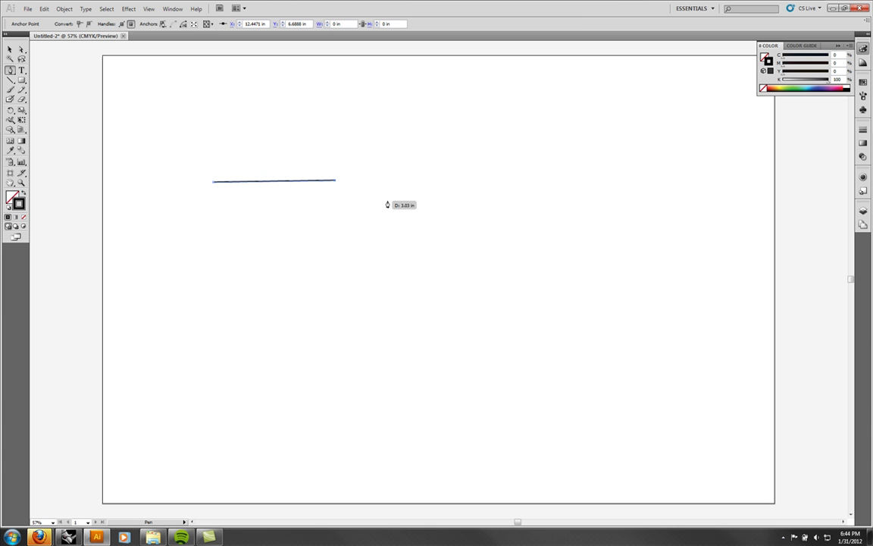
key(ctrl+z)
click(335, 182)
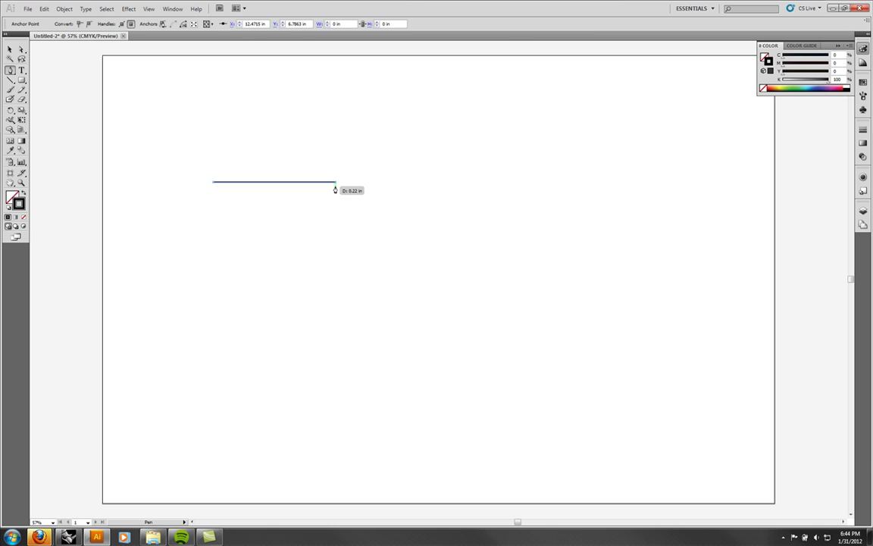
drag(407, 252, 392, 328)
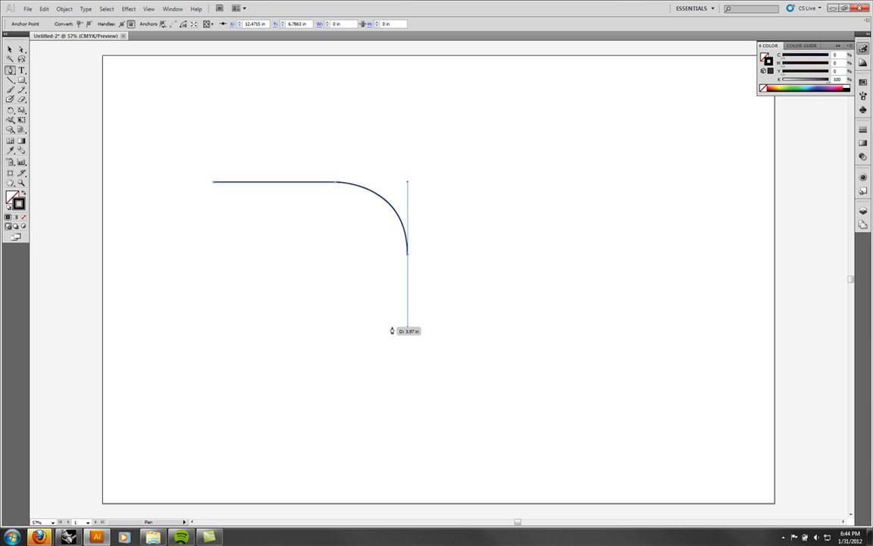
drag(508, 355, 621, 331)
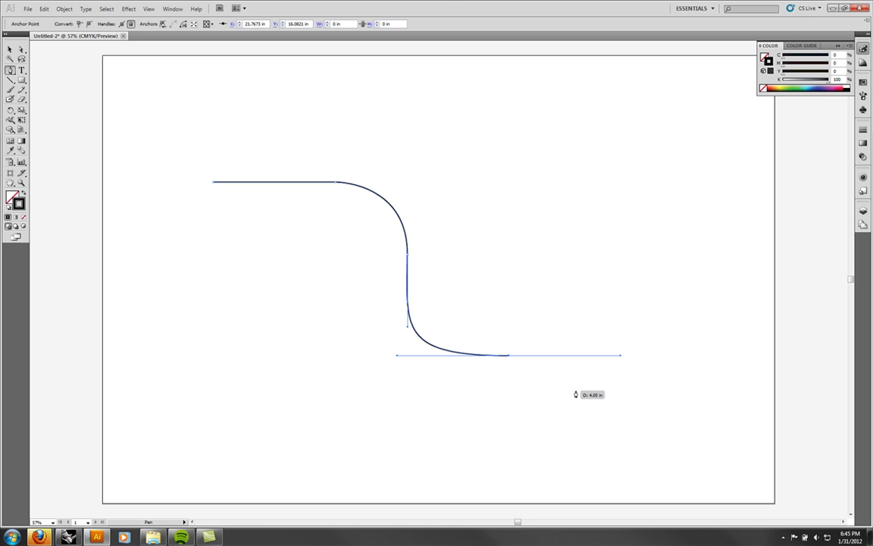
Remove the last anchor's outgoing handle and continue the path with four straight segments around the lower right and back toward the middle.
click(509, 356)
click(672, 357)
click(667, 244)
click(570, 231)
click(520, 289)
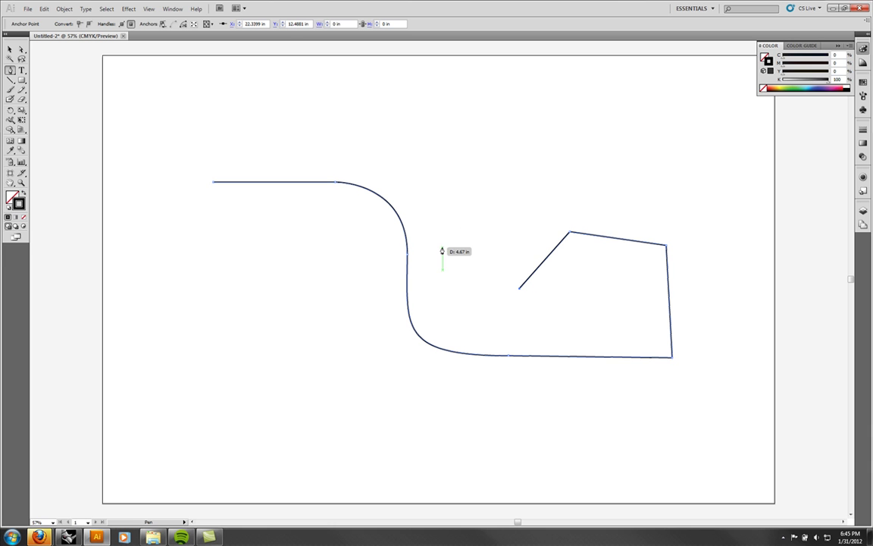
Continue the path with curved segments up to the upper edge, add a straight horizontal segment leftward, and close it at its starting point.
drag(433, 253, 351, 130)
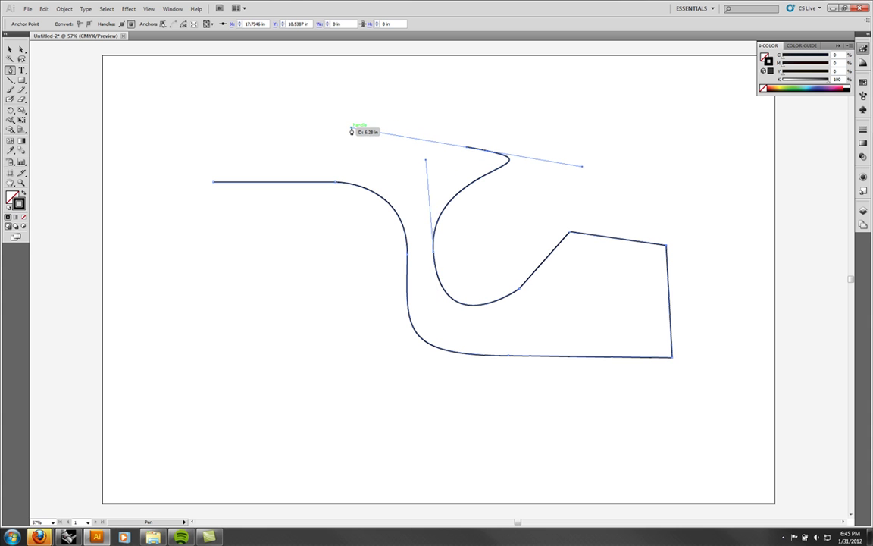
click(468, 148)
click(325, 147)
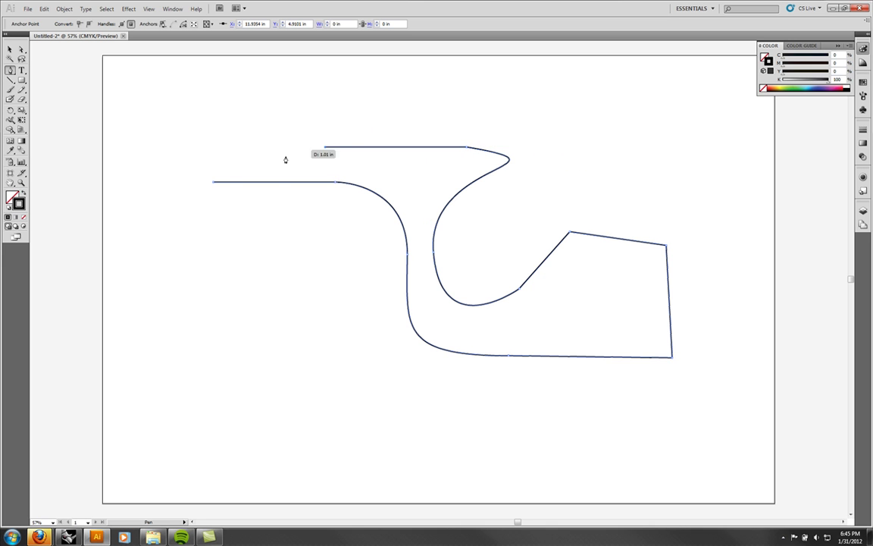
click(213, 183)
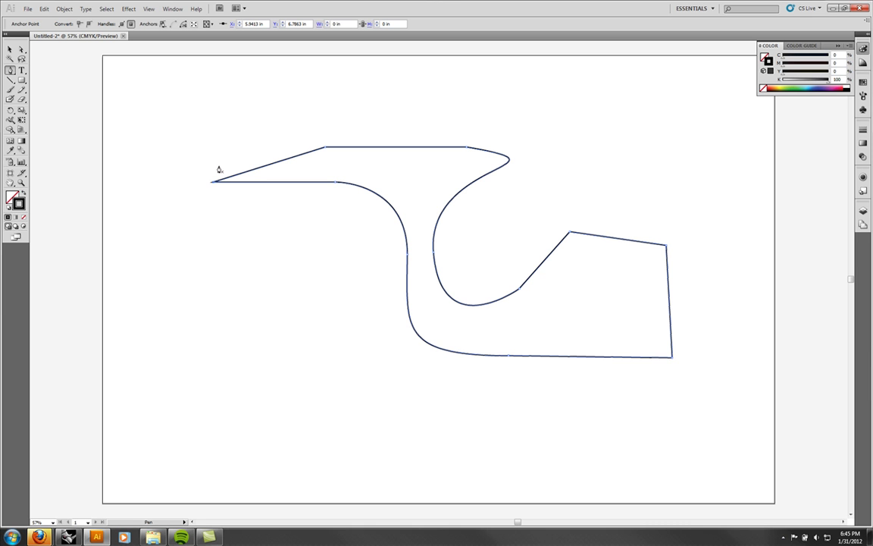
Adjust the handles of the curve below the upper-right corner with Direct Selection so that both handles run vertically.
click(21, 48)
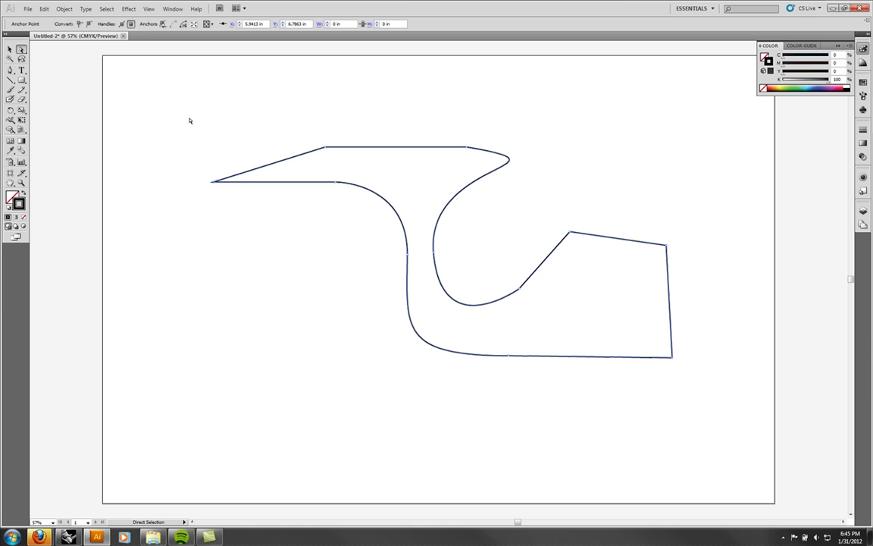
click(467, 149)
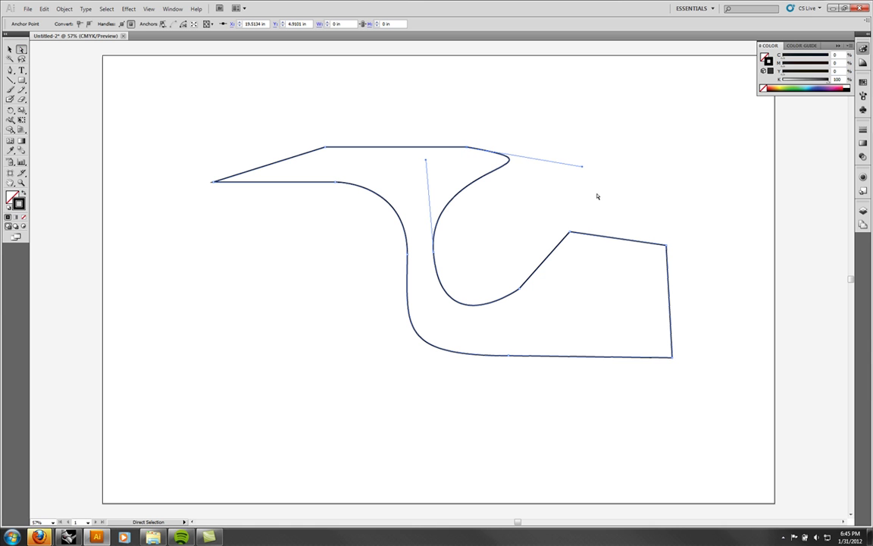
drag(583, 167, 569, 190)
mouse_move(425, 161)
mouse_down()
mouse_move(447, 171)
mouse_move(427, 172)
mouse_move(454, 177)
mouse_move(415, 172)
mouse_move(427, 231)
mouse_move(429, 151)
mouse_up()
drag(570, 192, 479, 202)
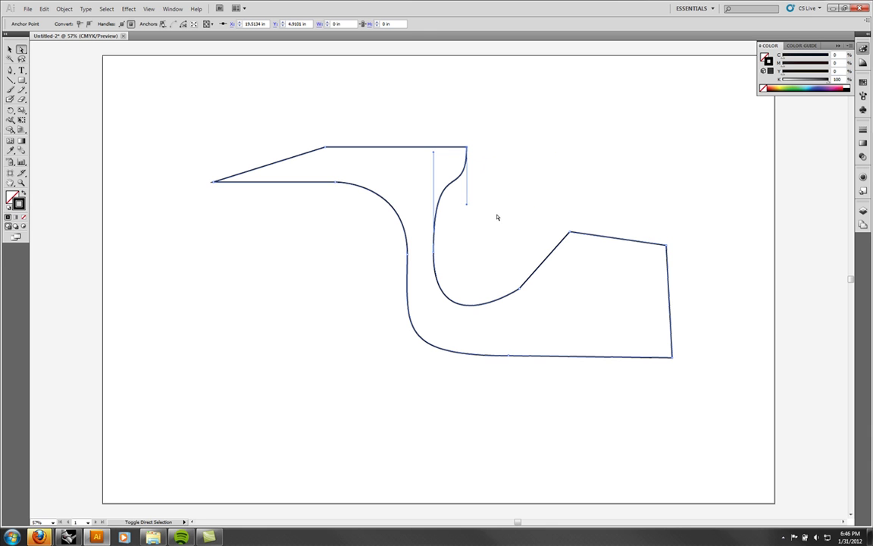
Tilt the handles of the smooth anchor in the middle of the left S-curve diagonally, making its bends more pronounced.
click(500, 243)
click(520, 289)
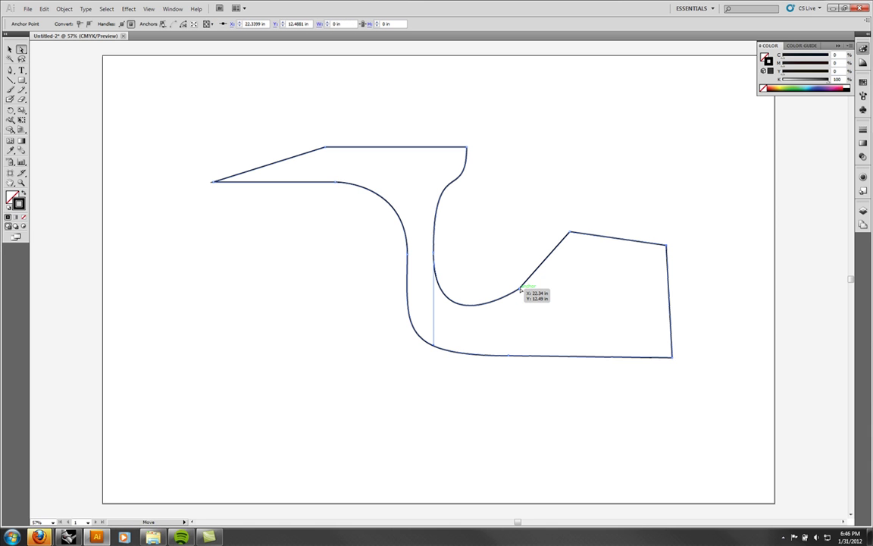
click(575, 293)
click(520, 289)
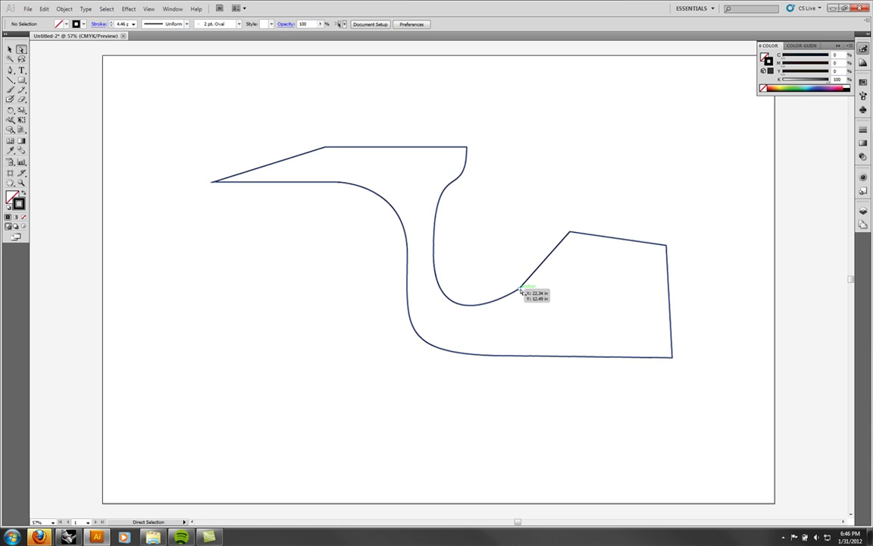
click(408, 255)
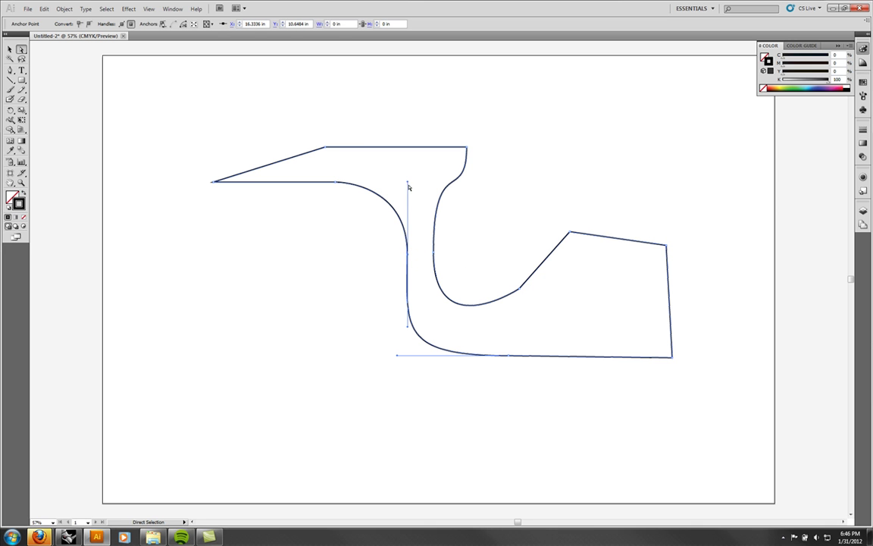
drag(409, 183, 432, 195)
drag(380, 322, 358, 307)
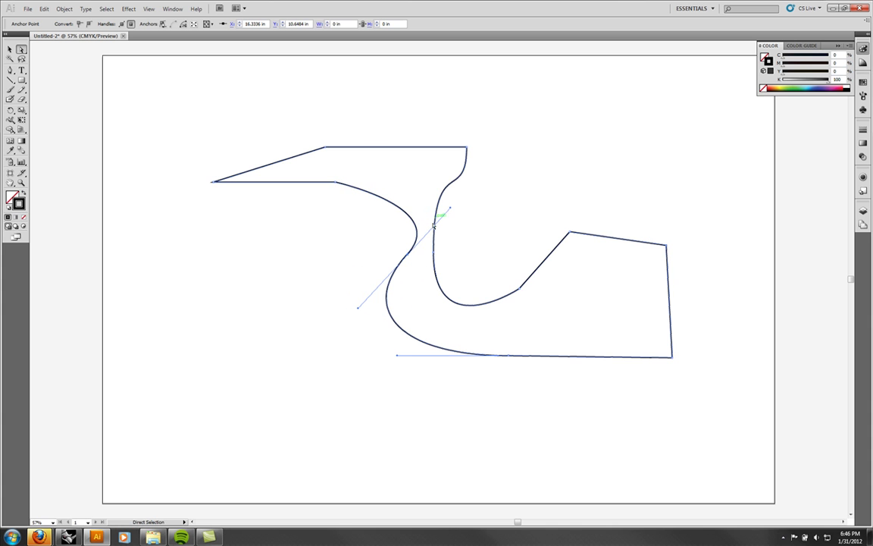
Reshape the lower-left curve into a deep round bulge by adjusting the handles at its two end anchors, and deselect the path.
click(509, 355)
drag(399, 356, 389, 436)
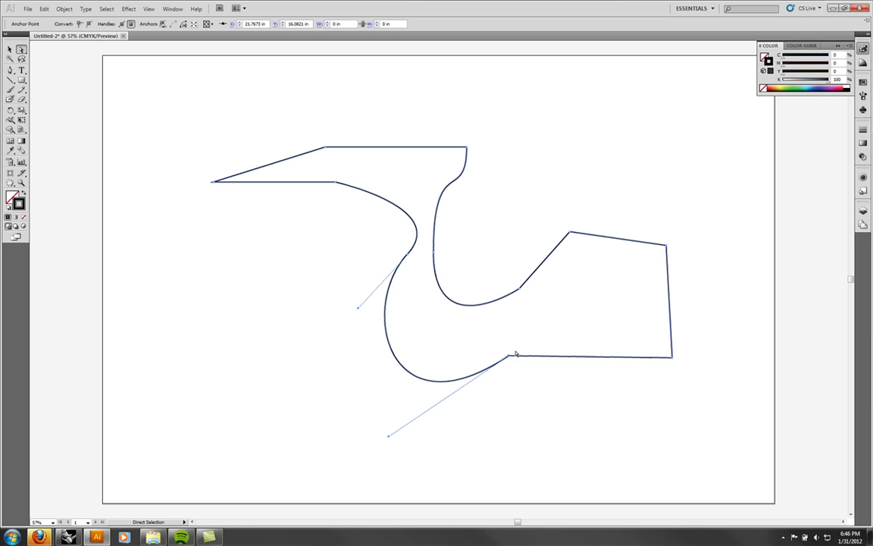
drag(391, 439, 442, 445)
click(407, 255)
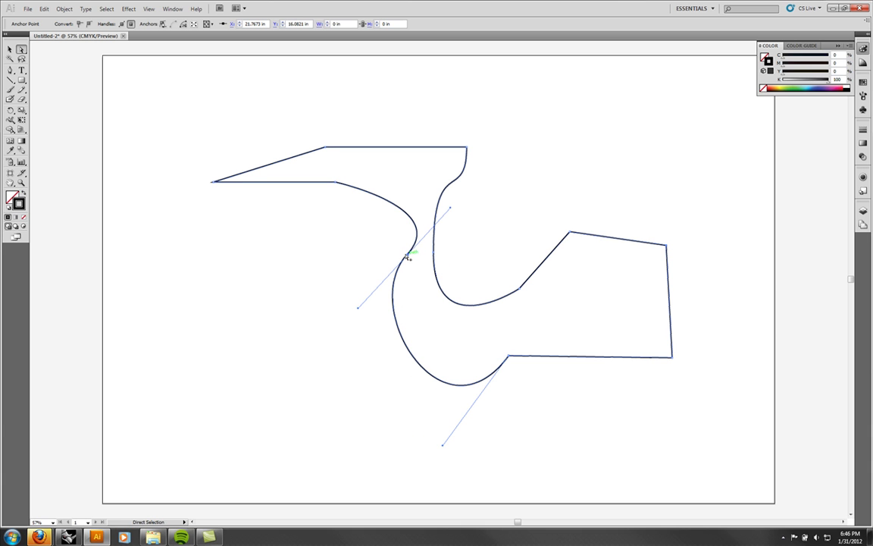
drag(352, 306, 334, 278)
click(407, 256)
mouse_move(358, 310)
mouse_down()
mouse_move(326, 272)
mouse_move(352, 317)
mouse_up()
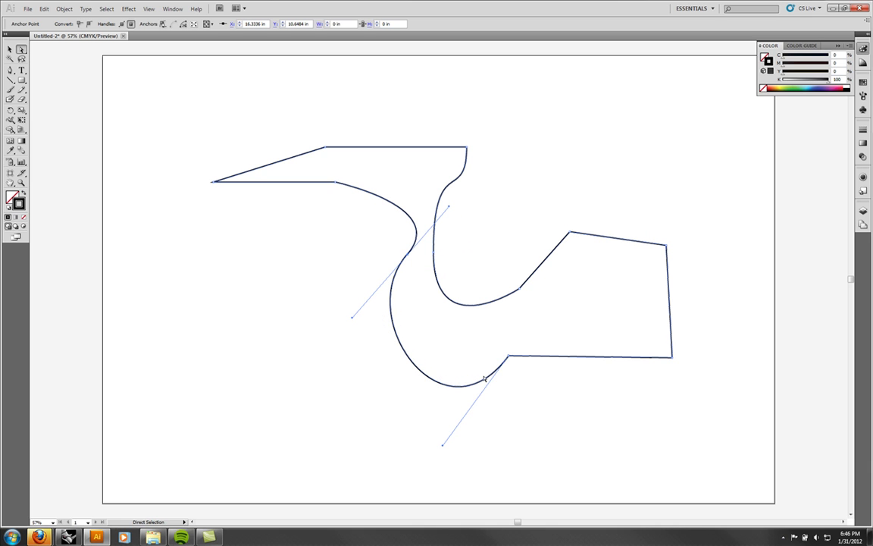
click(520, 289)
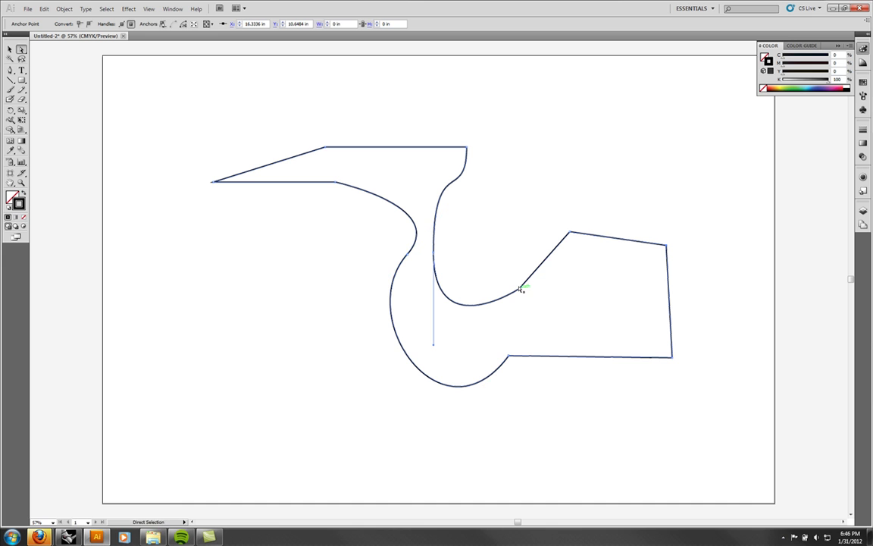
click(467, 148)
click(502, 202)
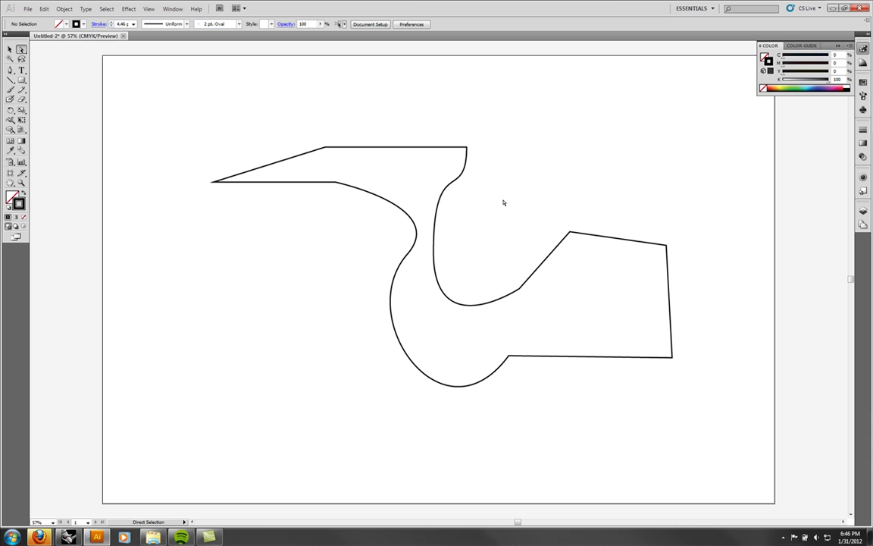
Convert the corner anchor at the right end of the lower horizontal edge to a smooth point and back to a corner.
drag(9, 69, 66, 102)
click(336, 183)
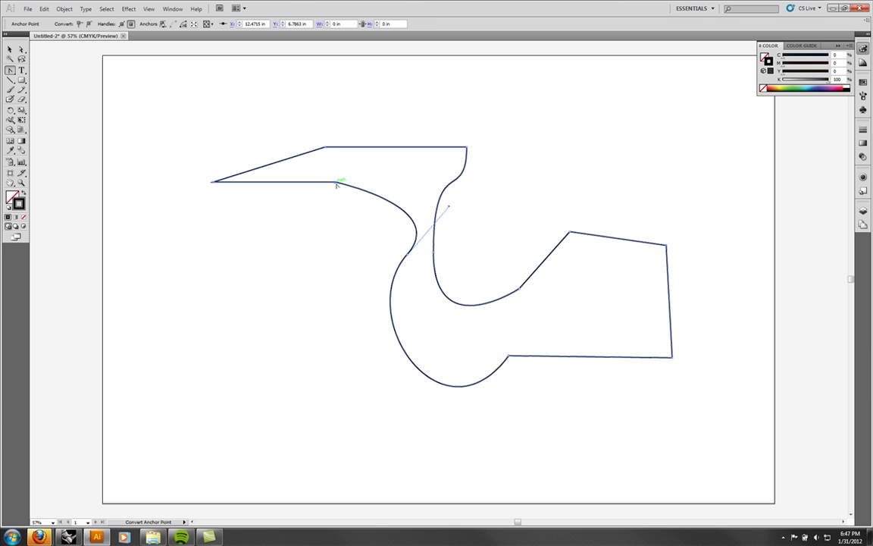
drag(336, 182, 311, 216)
drag(311, 216, 311, 213)
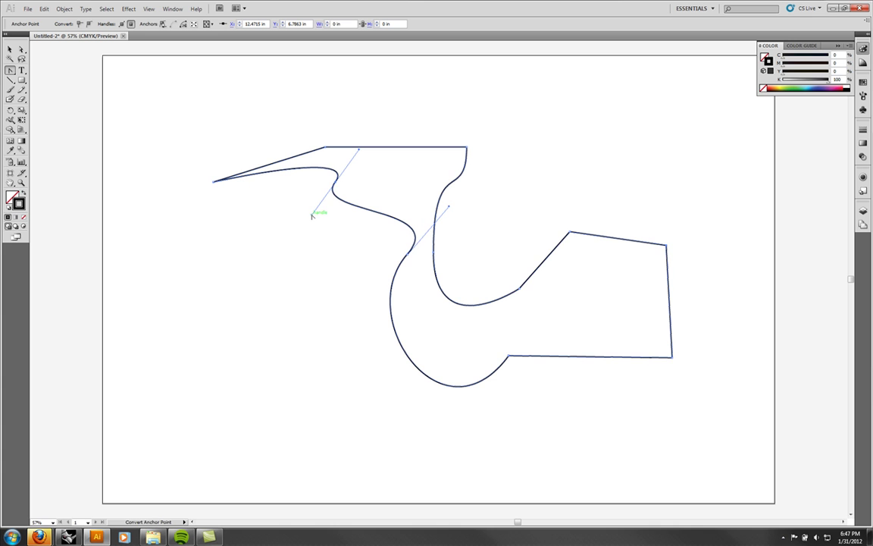
click(334, 181)
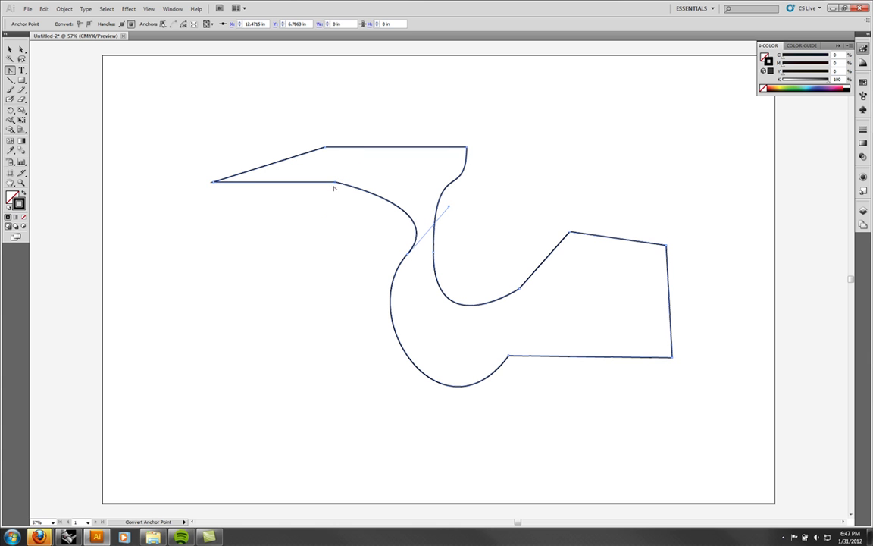
Convert the two lower anchors of the left curve to corners and pull long diagonal smooth handles out of the middle anchor.
click(407, 254)
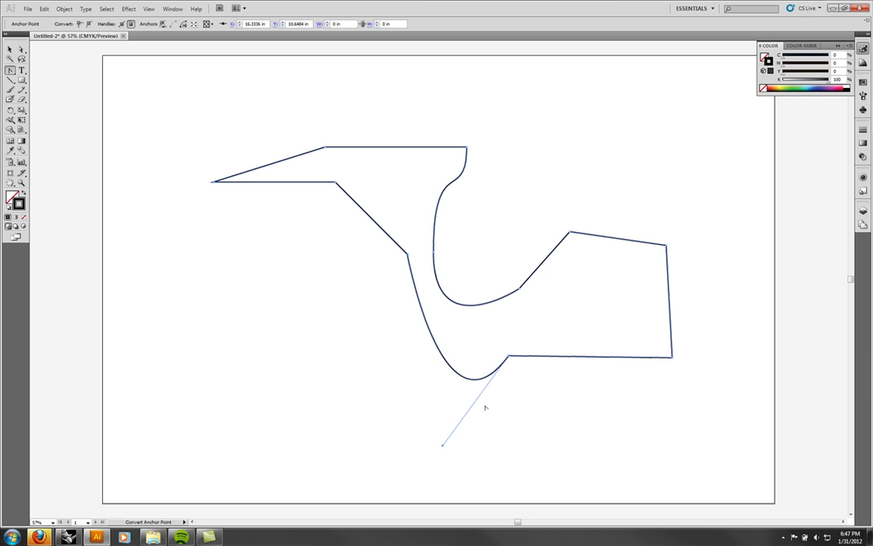
click(508, 355)
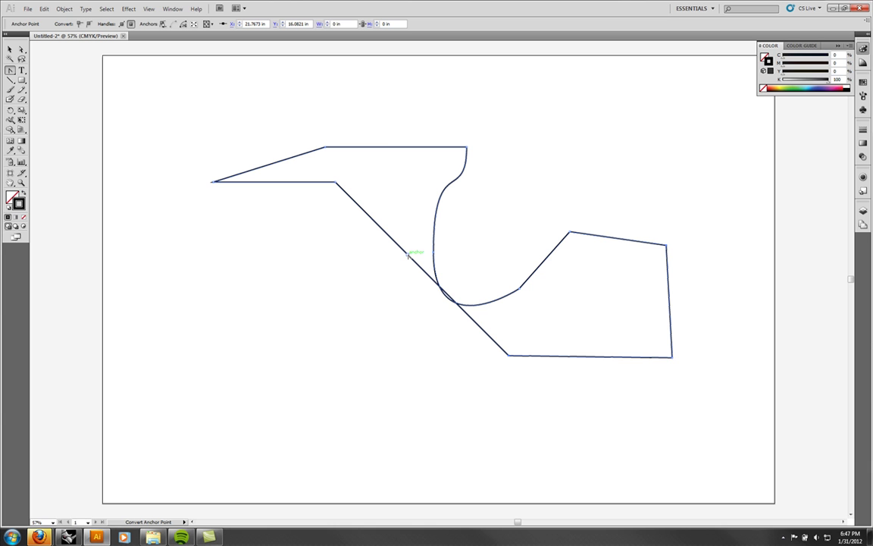
drag(408, 255, 496, 191)
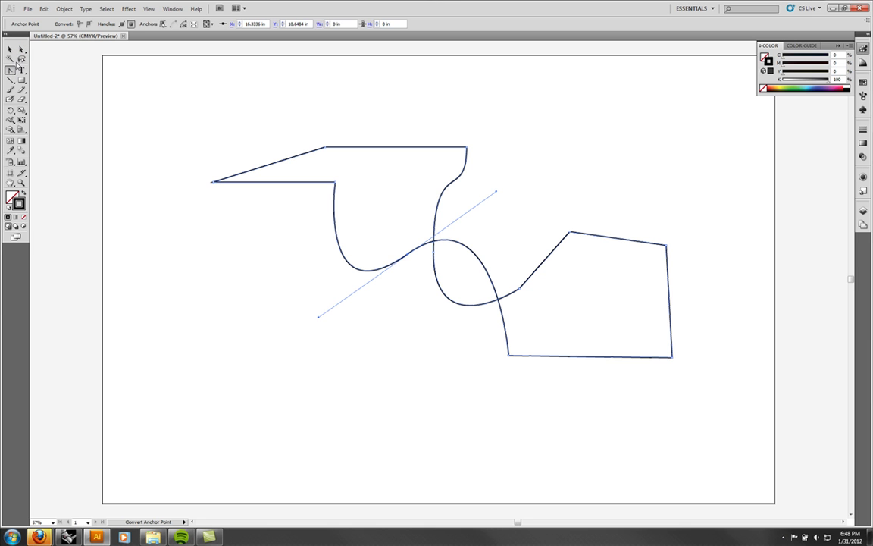
Select the whole closed path and delete it from the artboard.
click(9, 50)
click(696, 410)
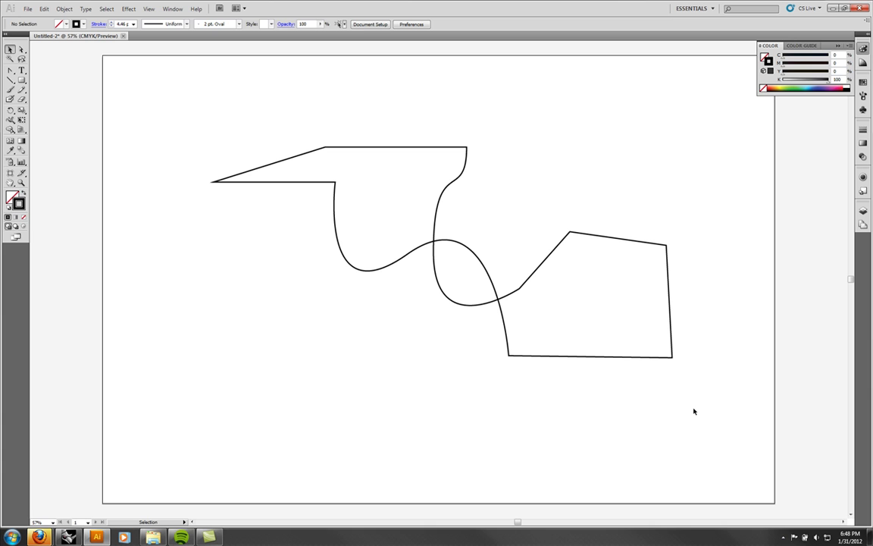
drag(696, 412, 247, 113)
key(Delete)
Draw a horizontal line about 16.7 in long across the upper part of the artboard with the Line Segment tool.
click(10, 80)
drag(248, 167, 397, 167)
drag(479, 175, 559, 168)
click(10, 49)
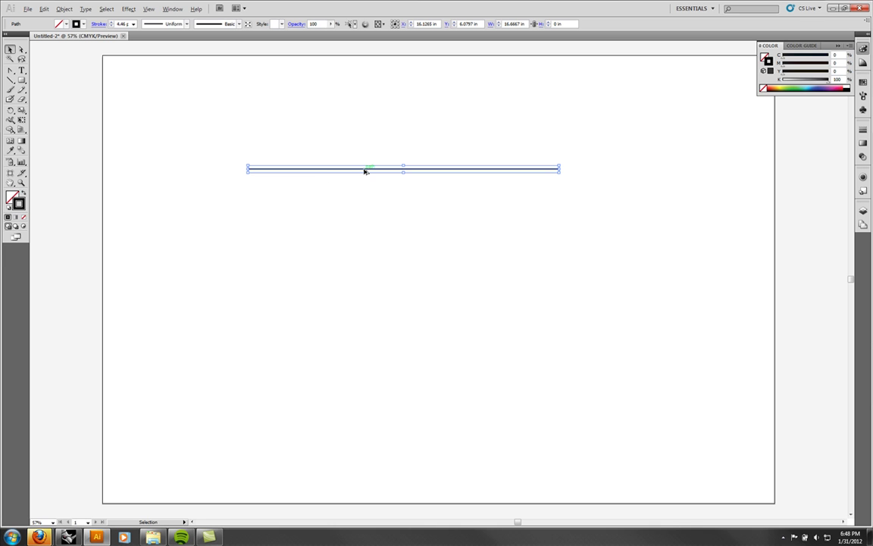
Duplicate the horizontal line seven times straight down to make a stack of eight parallel lines, and deselect them.
drag(364, 170, 385, 251)
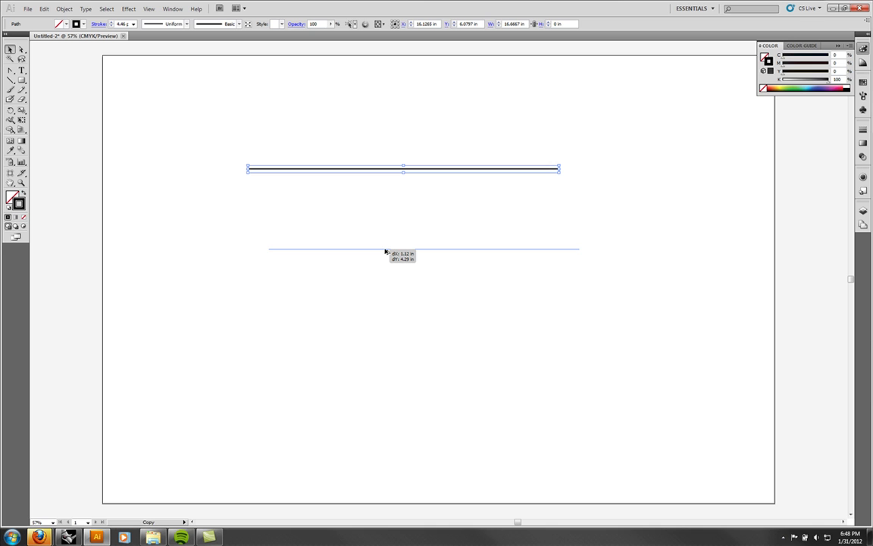
drag(385, 251, 341, 336)
drag(341, 336, 340, 376)
click(640, 377)
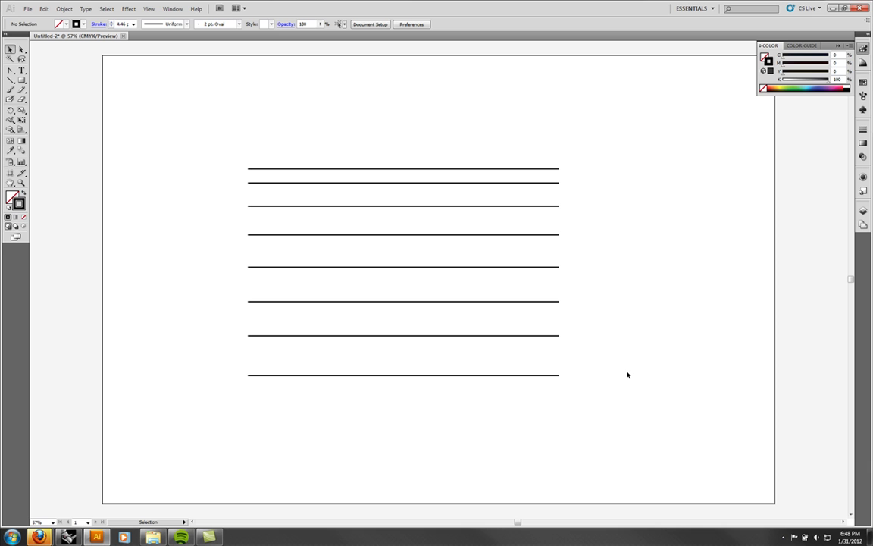
Give the top line a dashed stroke with a 12 pt dash.
click(556, 168)
click(862, 129)
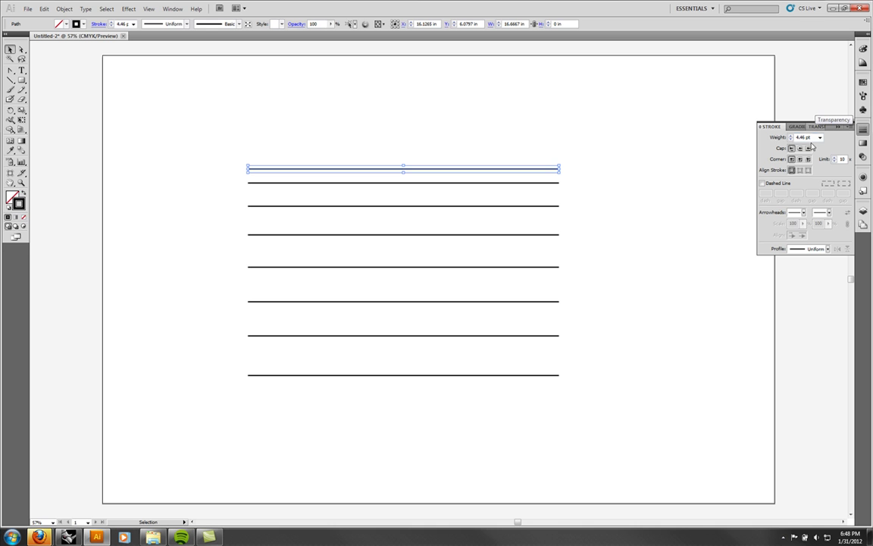
click(763, 184)
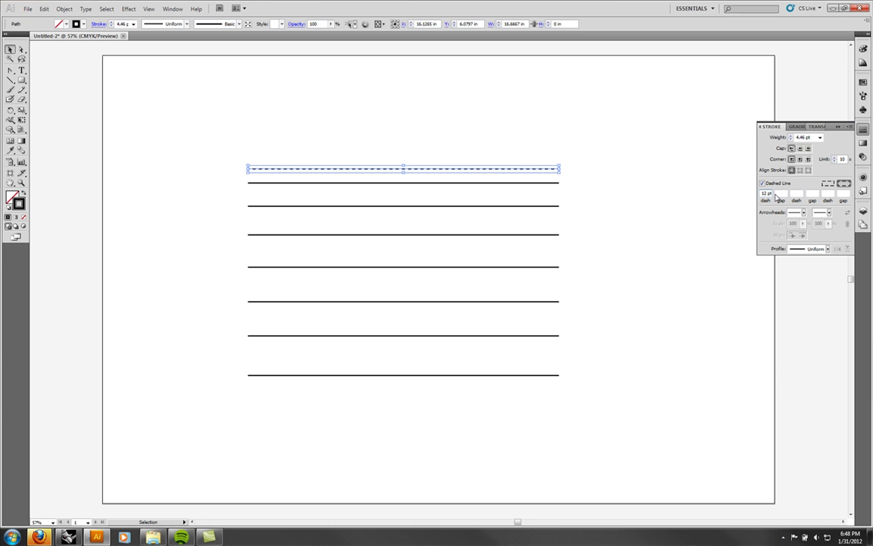
click(599, 165)
Give the second line from the top a dashed stroke with a 24 pt dash and deselect it.
click(560, 183)
click(763, 183)
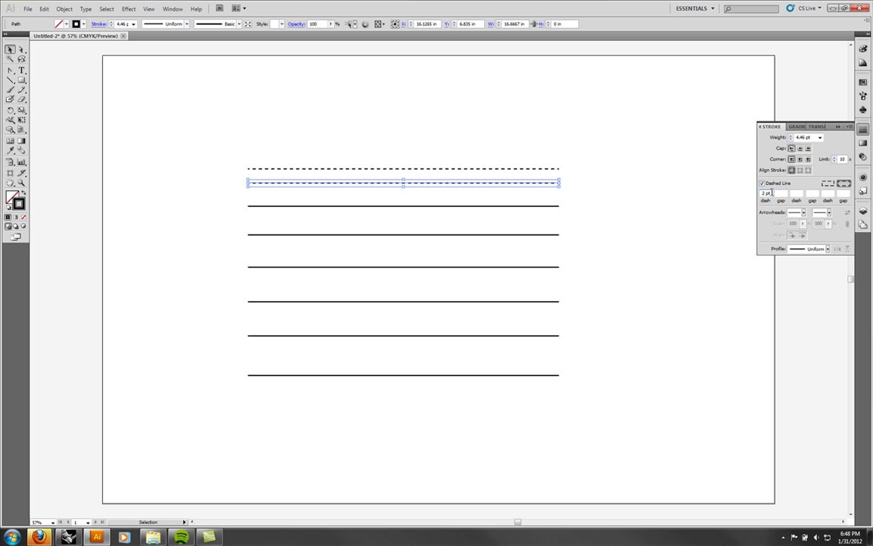
text(1)
key(Return)
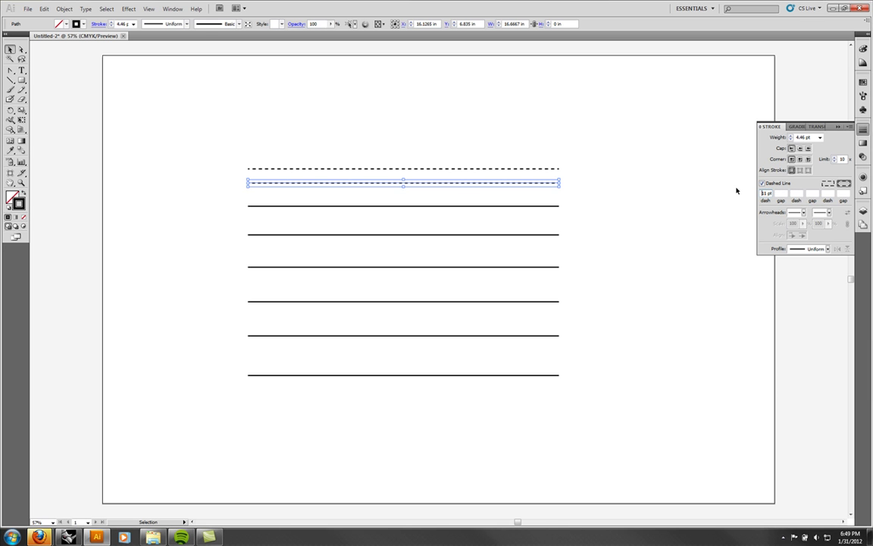
double_click(767, 193)
text(24)
key(Return)
click(565, 196)
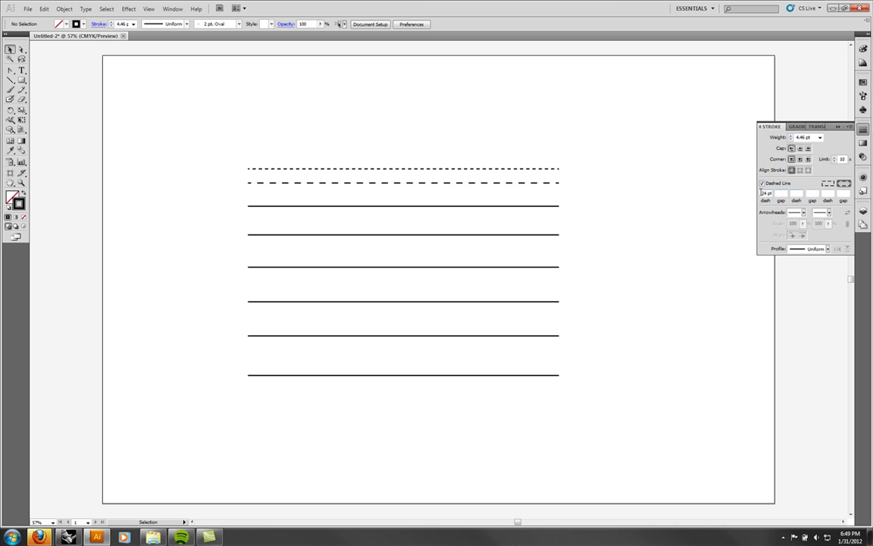
Give the third line a dashed stroke with a 24 pt dash and a 12 pt gap.
click(550, 206)
click(763, 183)
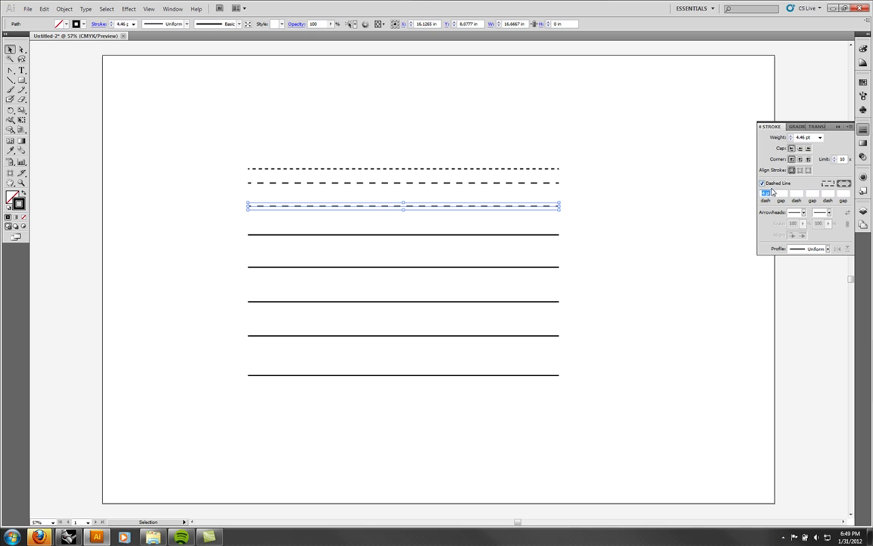
text(24)
click(781, 193)
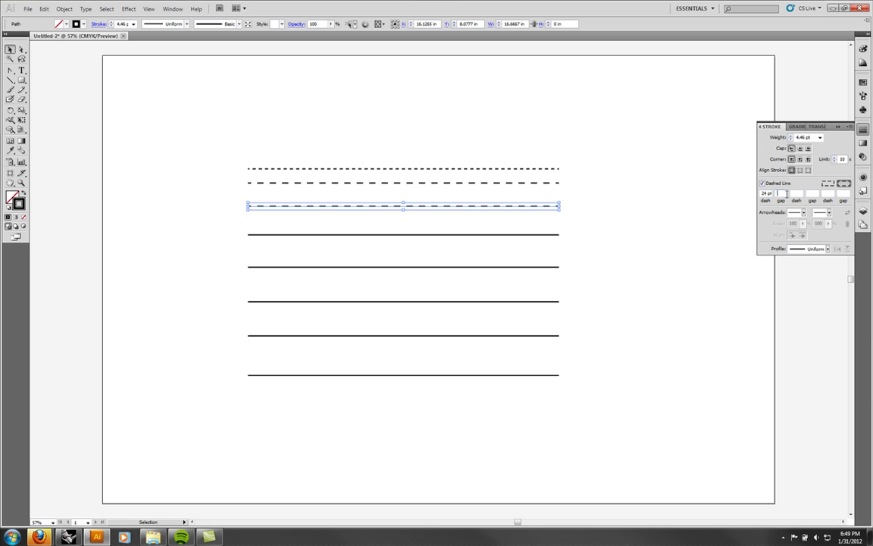
text(12)
click(695, 202)
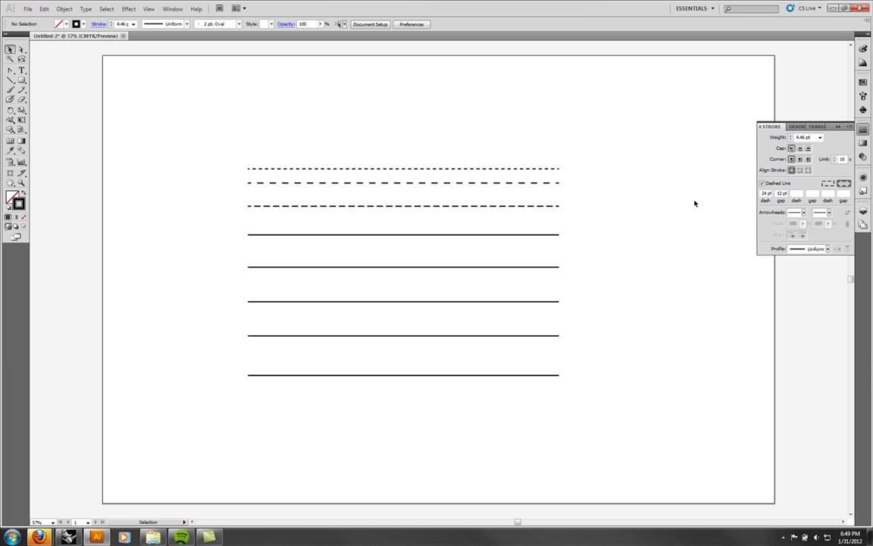
Give the fourth line a dashed stroke with a 2 pt dash and an empty gap value.
click(554, 235)
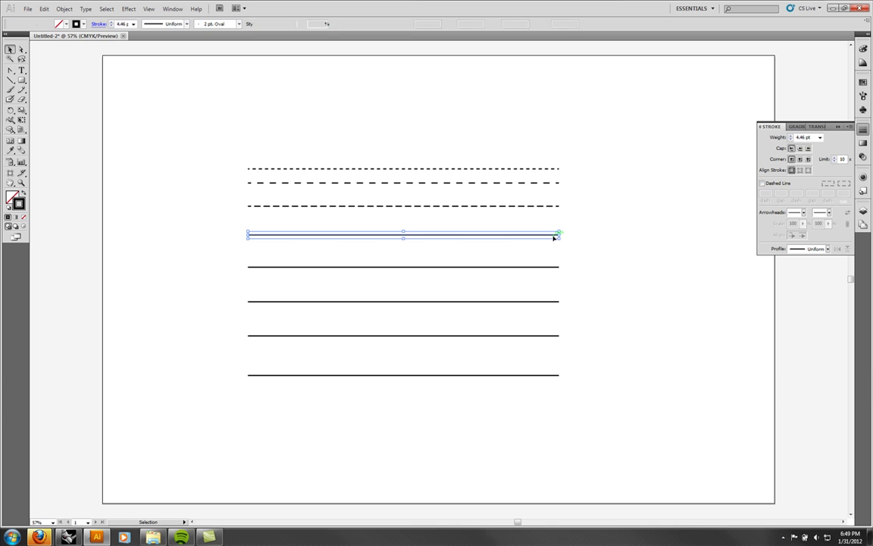
click(762, 183)
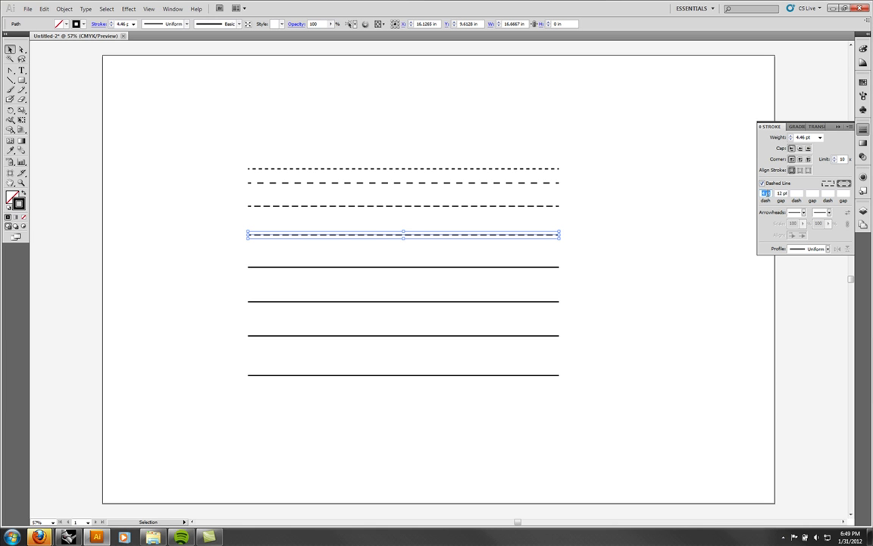
text(2)
key(Tab)
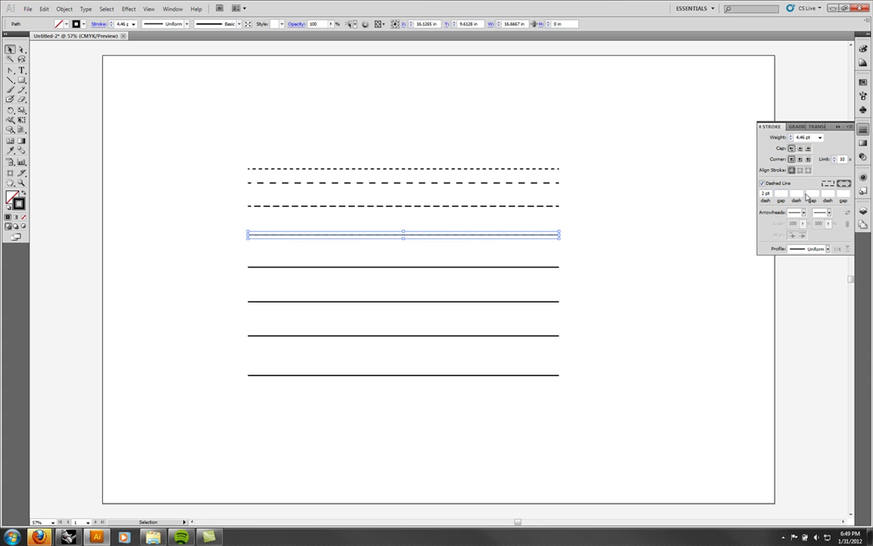
click(678, 203)
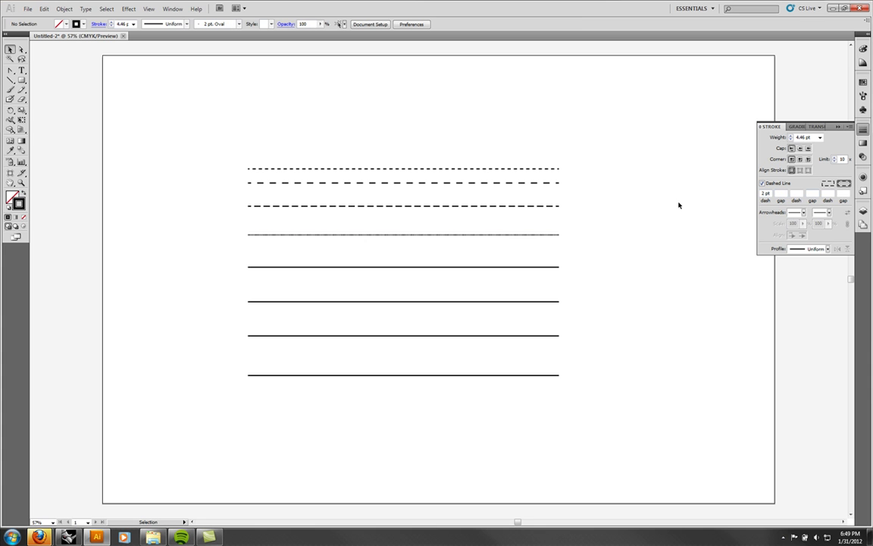
Set the fourth line's dash to 4 pt and deselect it.
click(559, 235)
double_click(766, 193)
text(4)
key(Return)
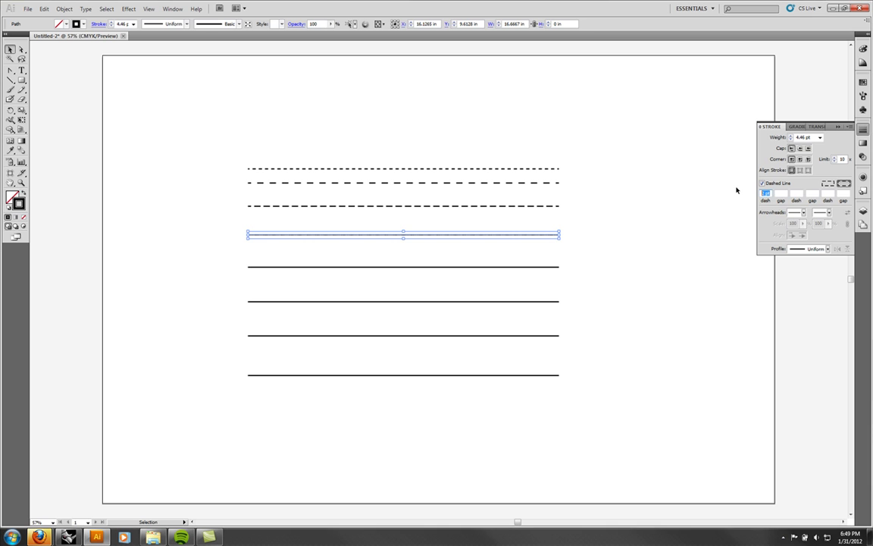
click(736, 190)
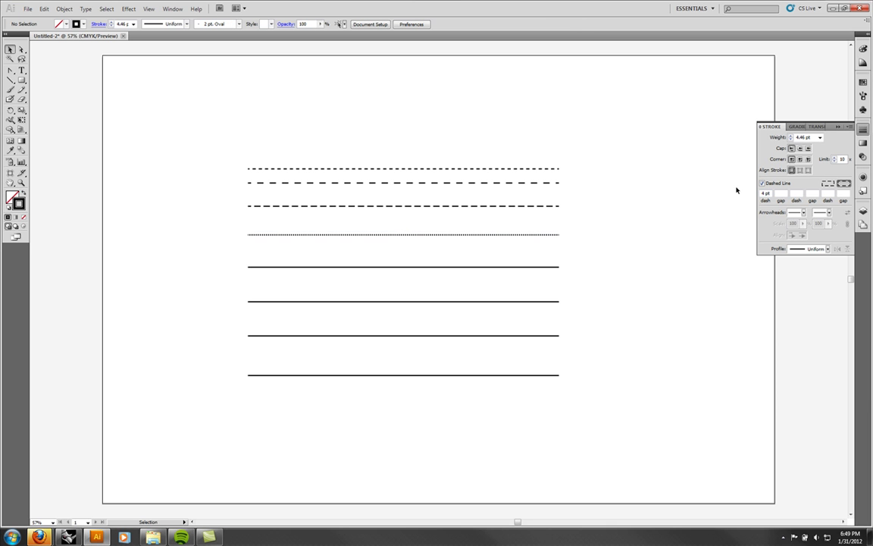
Give the fifth line a dashed stroke with a 4 pt dash and an 8 pt gap.
click(522, 267)
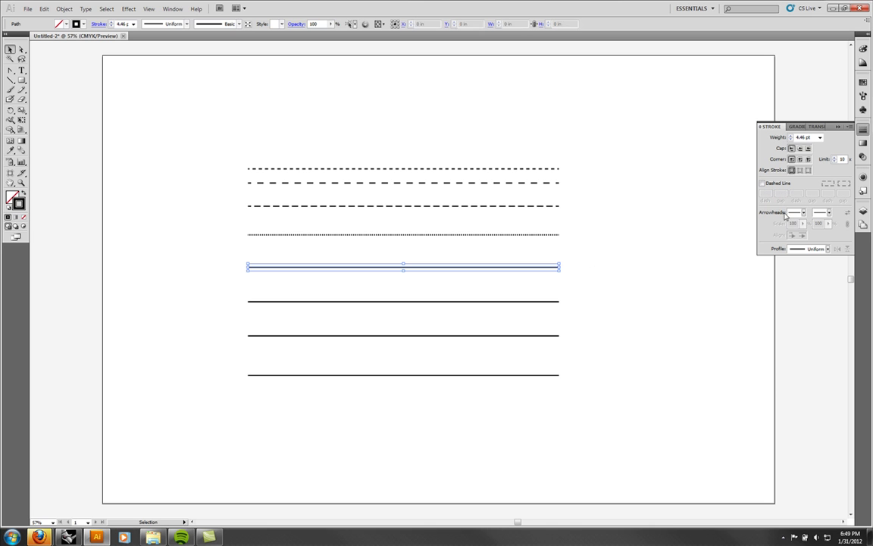
click(762, 183)
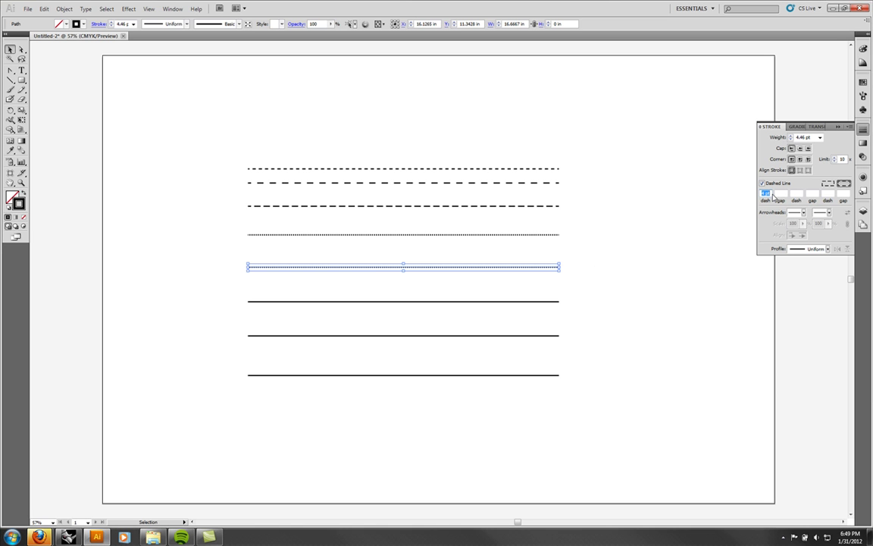
text(4)
click(783, 193)
text(8)
click(664, 210)
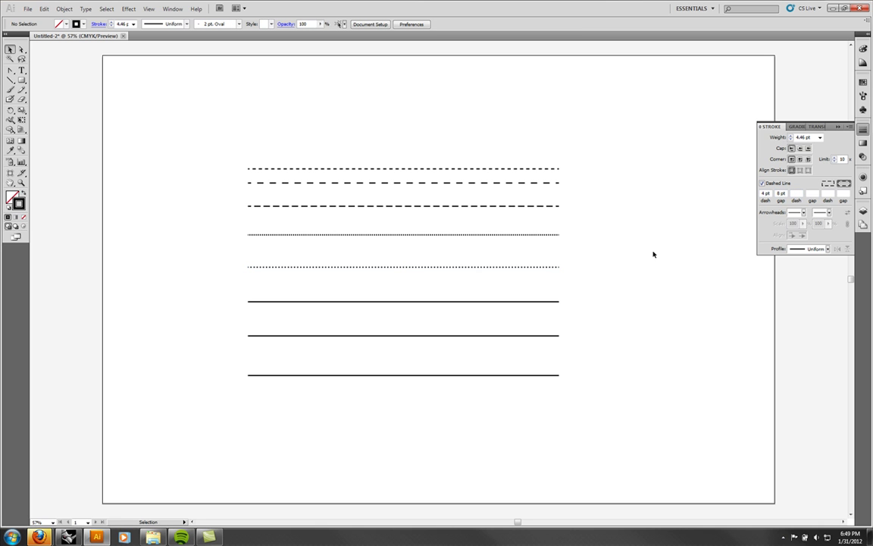
Give the sixth line a dashed stroke with a 4 pt dash and a 20 pt gap.
click(559, 301)
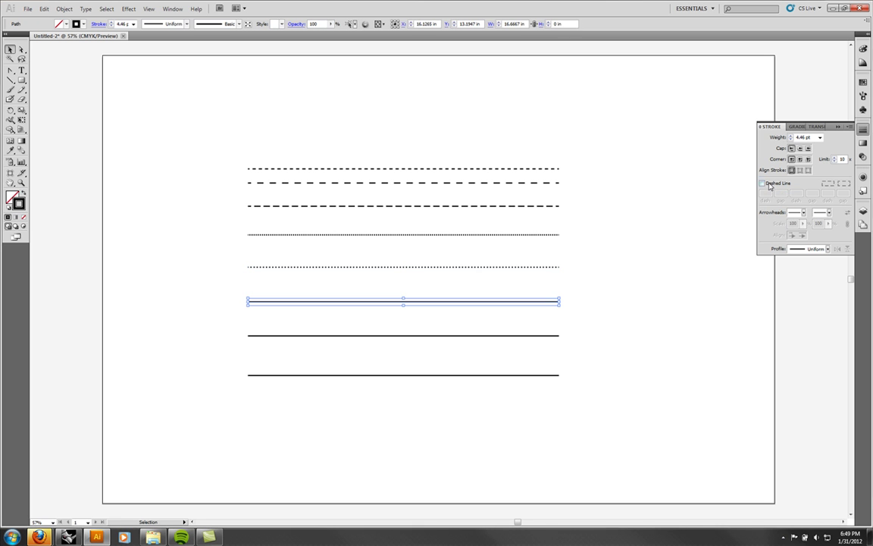
click(762, 183)
key(Tab)
key(Return)
click(792, 170)
key(Return)
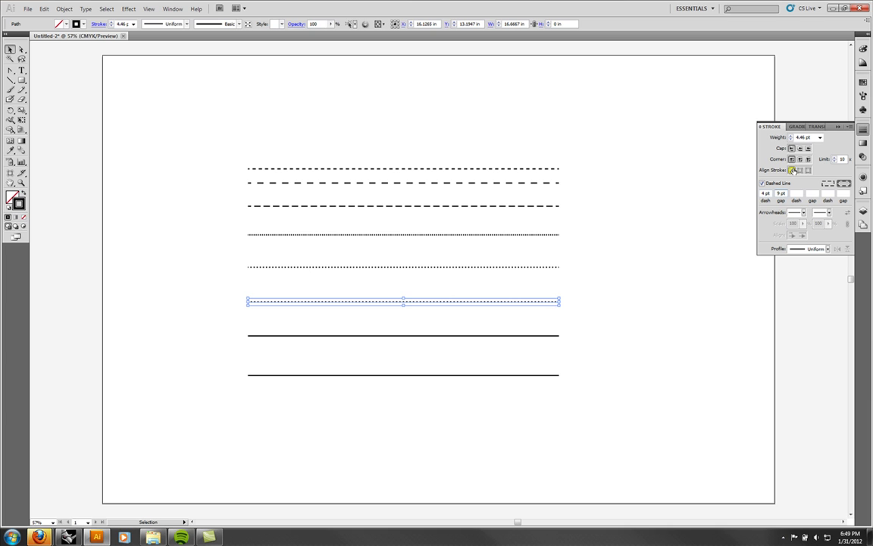
text(20)
key(Return)
click(727, 189)
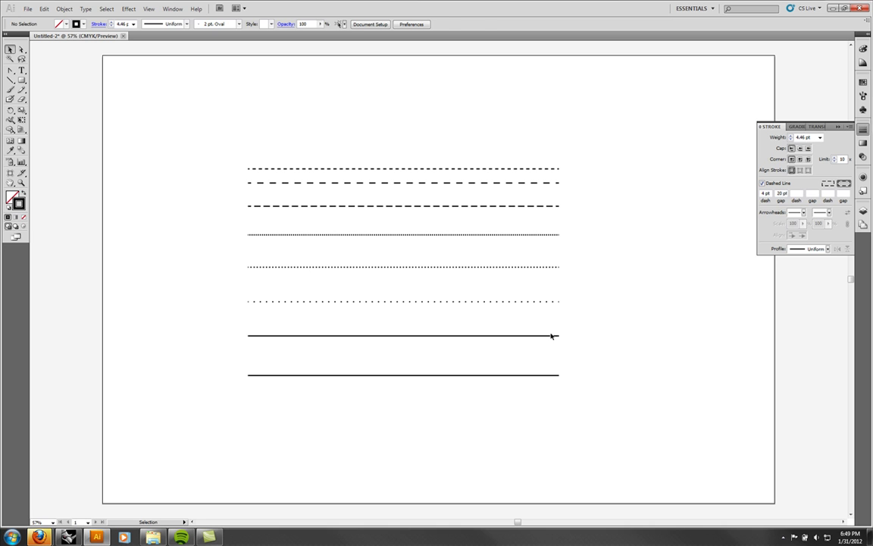
Give the seventh line a dashed stroke with a 4 pt dash, 20 pt gap and 10 pt second dash.
click(553, 336)
click(763, 182)
click(798, 194)
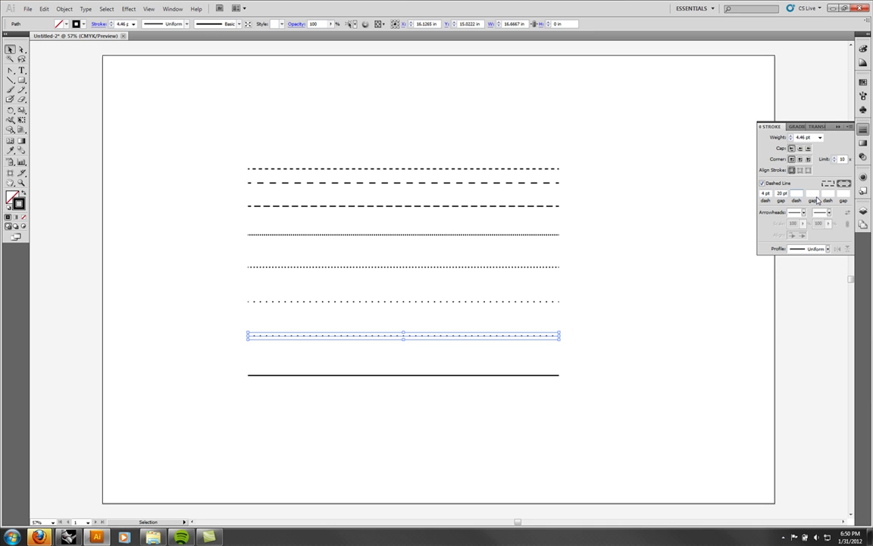
text(10)
key(Tab)
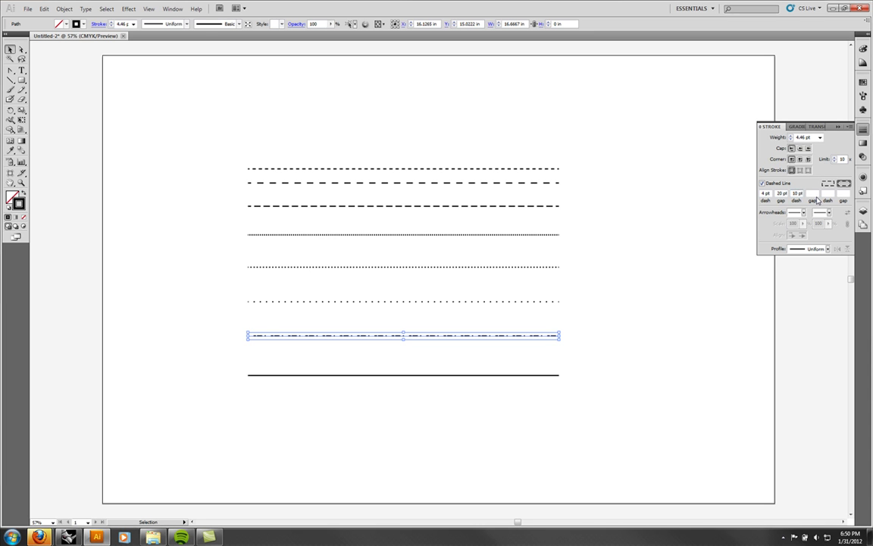
click(704, 228)
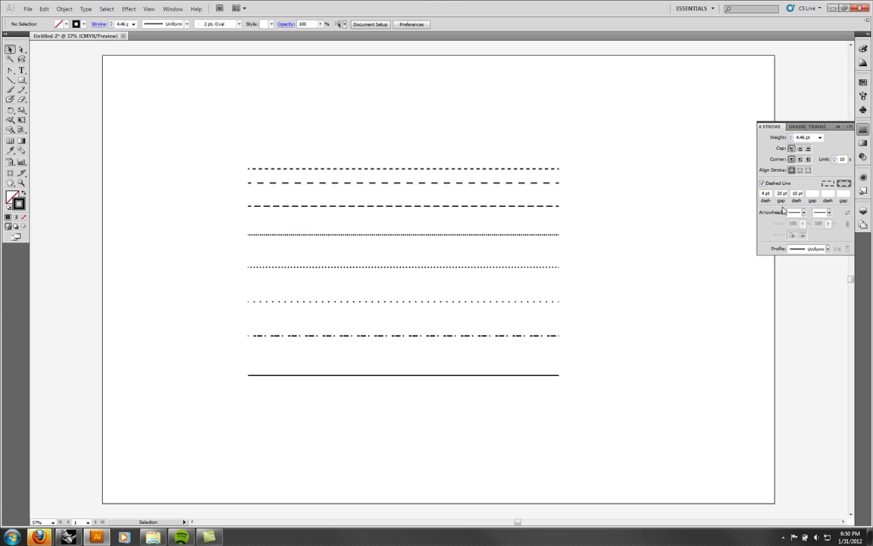
click(817, 194)
text(4)
key(Tab)
double_click(814, 193)
text(10)
key(Return)
Extend the seventh line's dash pattern with a 20 pt second gap and a 4 pt third dash.
click(554, 338)
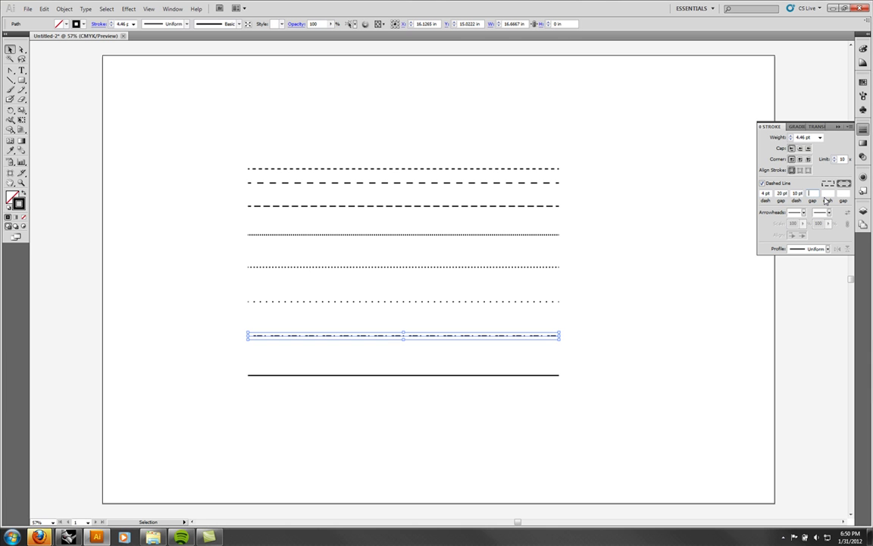
text(20)
key(Return)
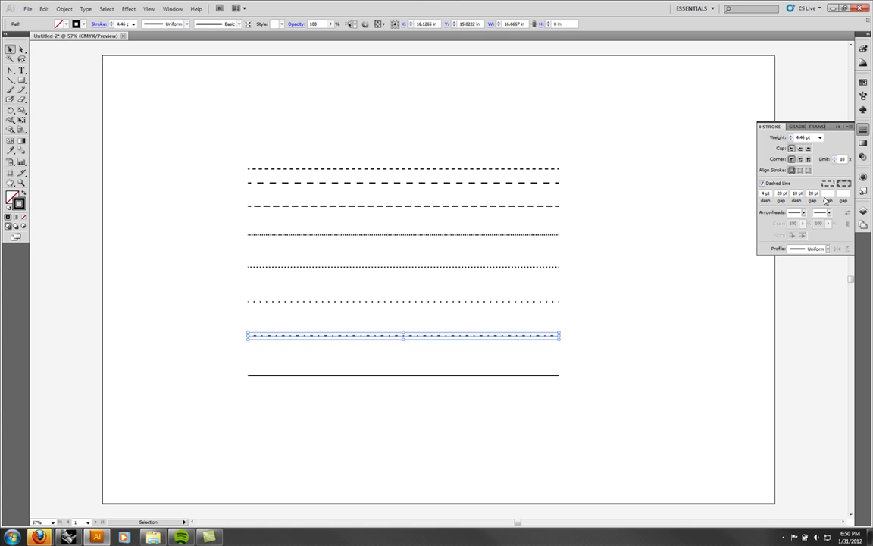
click(829, 194)
text(4)
click(702, 194)
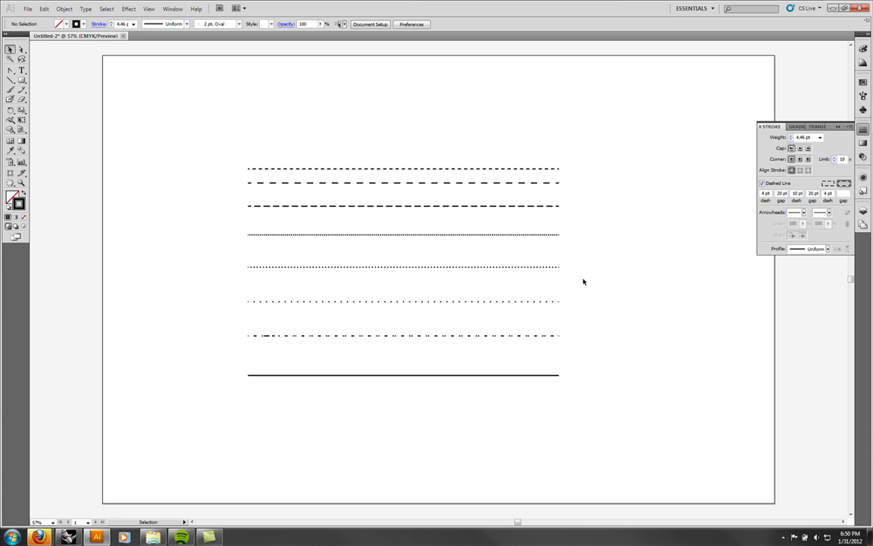
Select all eight lines and examine their dash patterns up close.
right_click(694, 394)
click(621, 408)
drag(608, 413, 485, 141)
drag(645, 318, 597, 320)
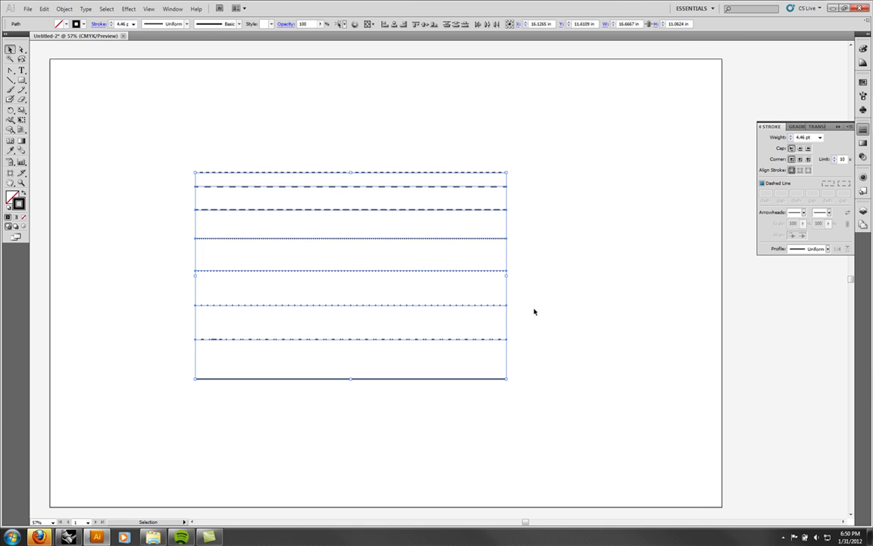
click(22, 183)
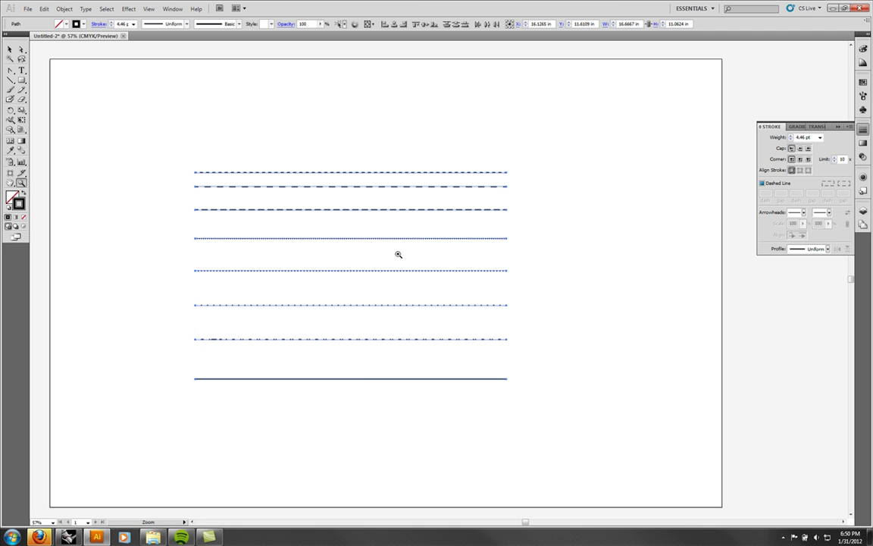
click(366, 229)
drag(207, 200, 644, 491)
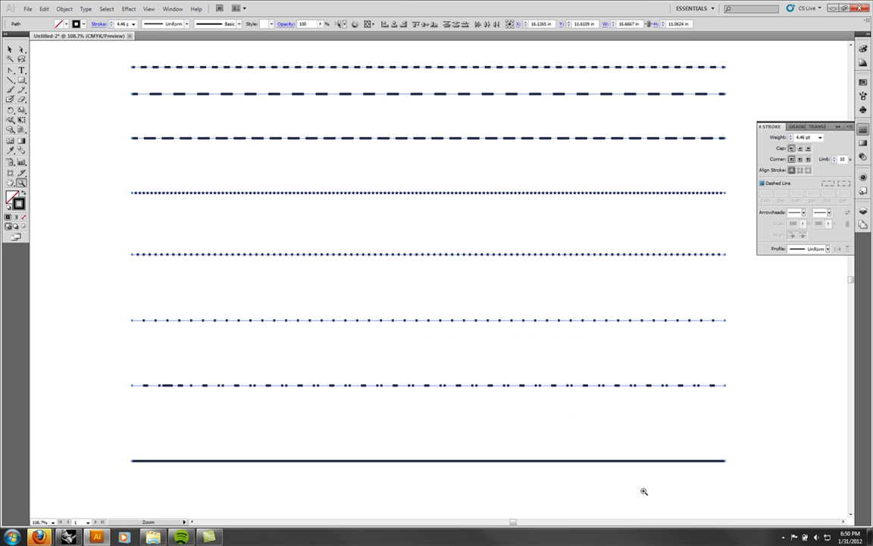
alt+click(448, 238)
alt+click(481, 271)
alt+click(481, 260)
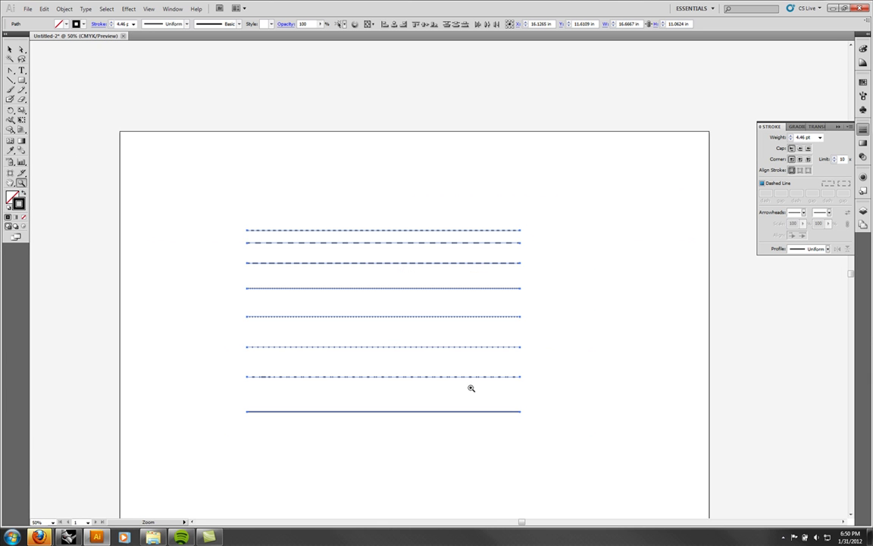
Duplicate the eight lines to the right of the originals and shift both sets left so they fit side by side on the artboard.
drag(557, 399, 509, 380)
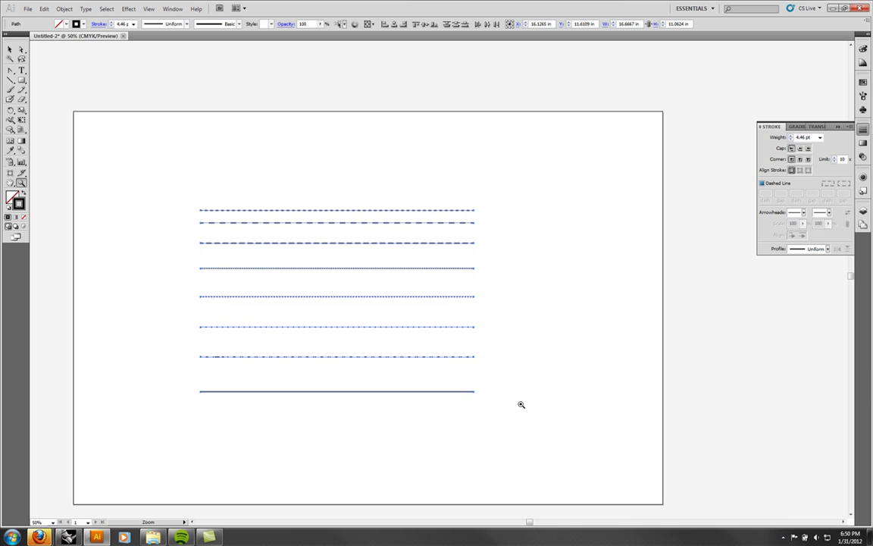
scroll(534, 331, down, 3)
scroll(534, 333, up, 3)
scroll(533, 338, down, 4)
scroll(535, 342, up, 4)
scroll(542, 347, down, 1)
scroll(543, 348, up, 3)
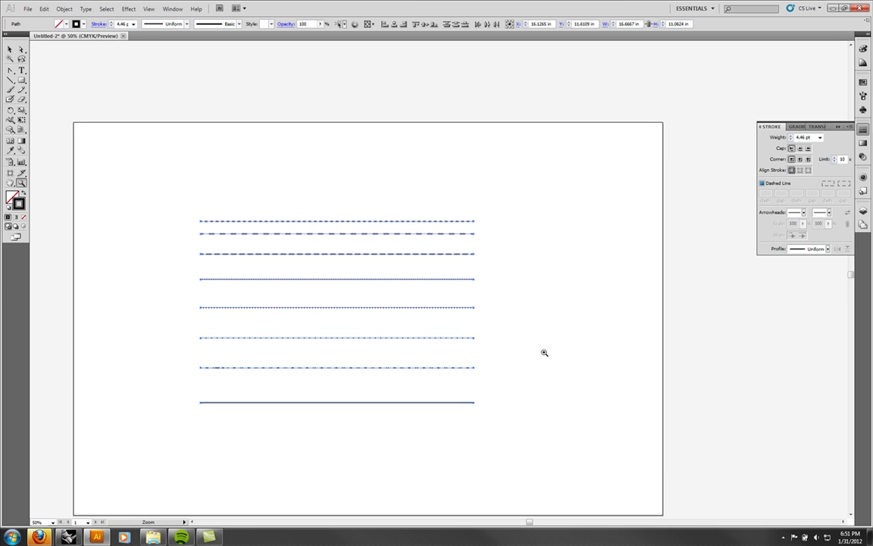
scroll(493, 348, right, 2)
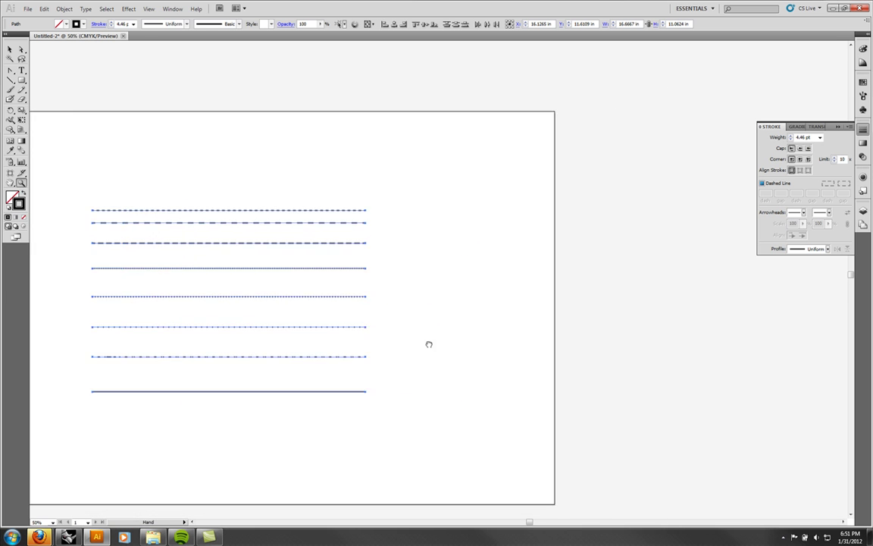
key(v)
key(ctrl+a)
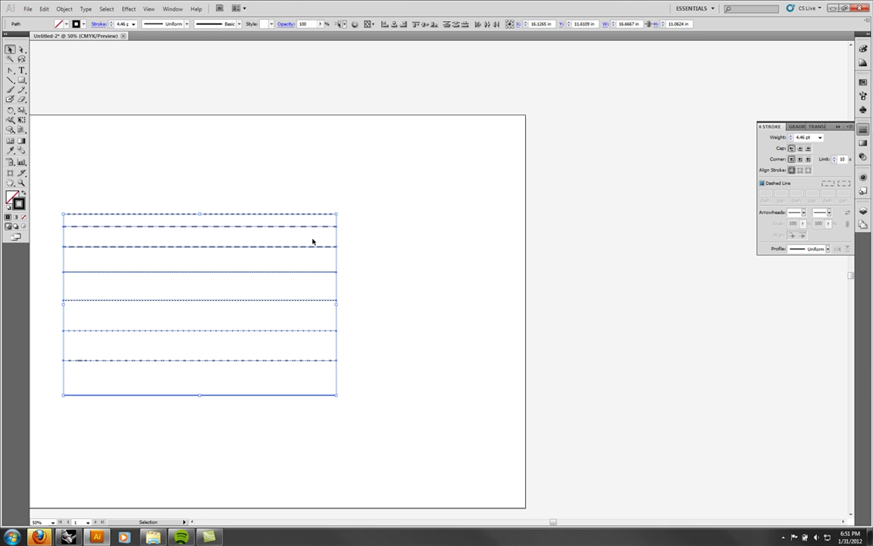
drag(316, 226, 624, 215)
click(711, 418)
key(ctrl+a)
drag(209, 255, 289, 235)
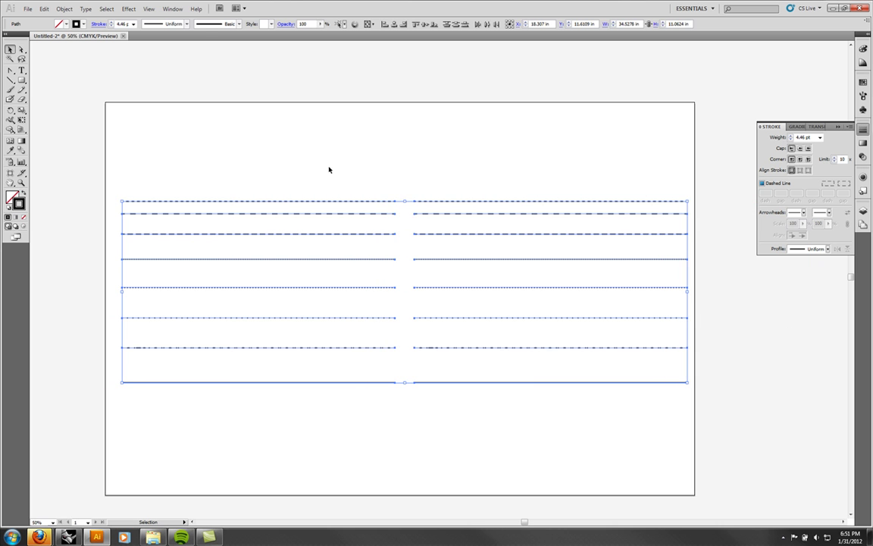
Select the duplicated set of lines, switch the dash alignment to preserve exact dash and gap lengths, and deselect.
click(401, 238)
drag(470, 397, 708, 180)
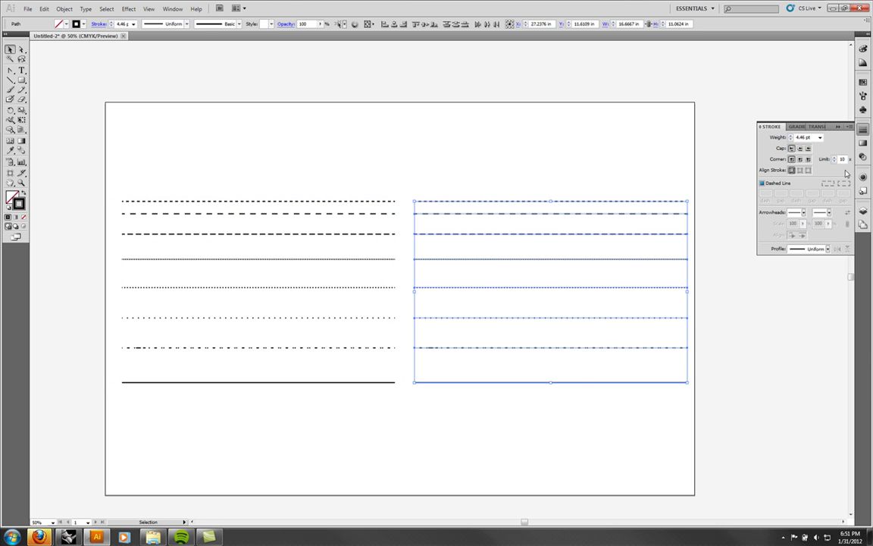
click(576, 164)
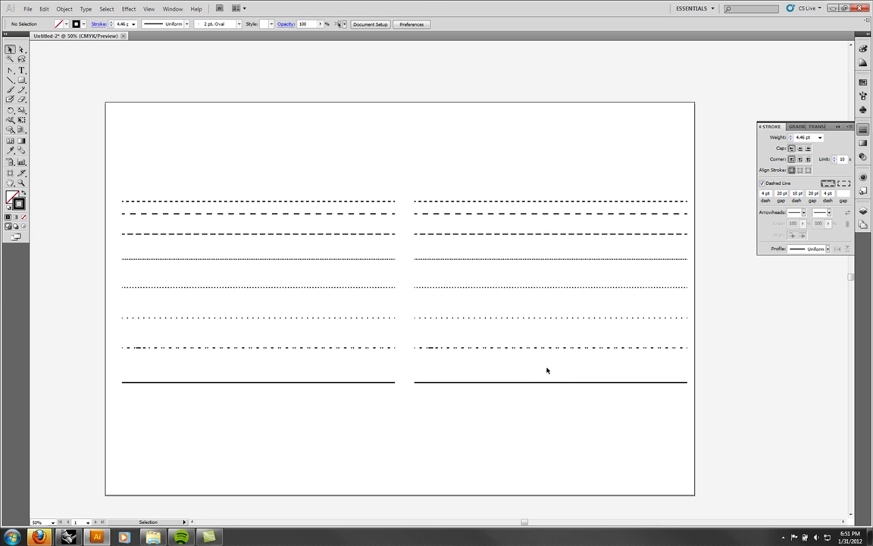
Use the Eyedropper to give the upper seven duplicated lines the solid stroke of the duplicate set's eighth line, and deselect.
drag(561, 361, 489, 175)
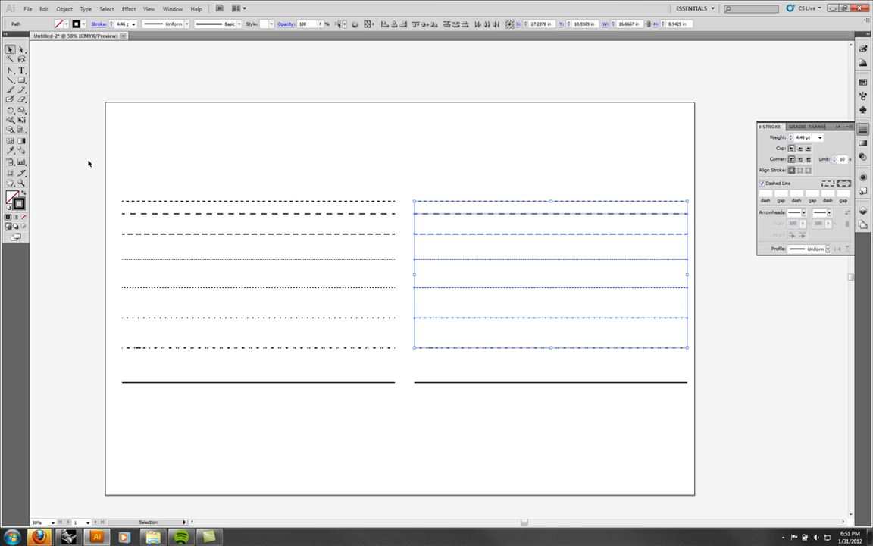
click(11, 150)
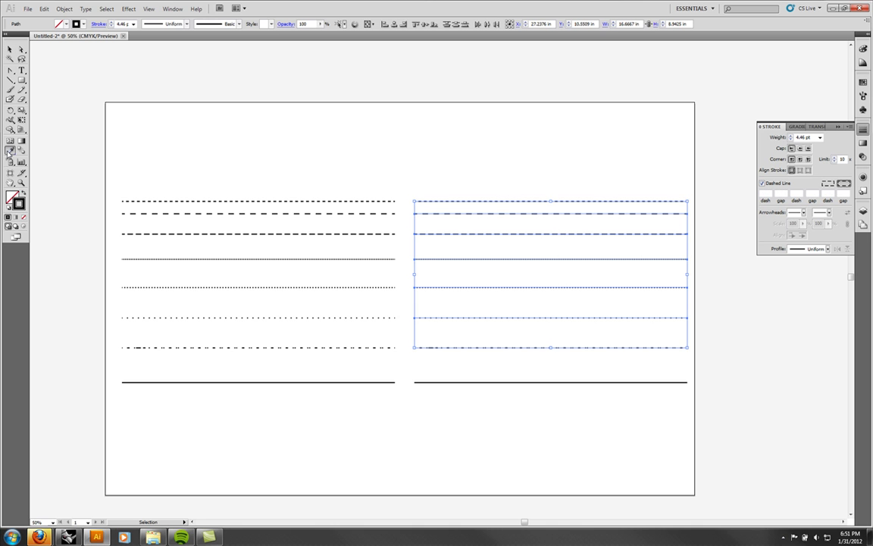
click(437, 382)
click(10, 49)
click(469, 141)
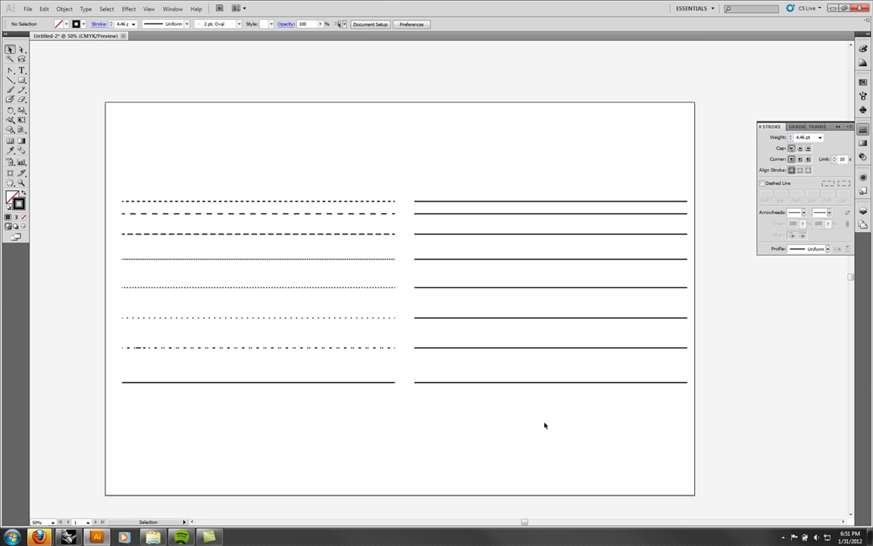
Select all eight duplicated lines, sample the original set's first dashed line with the Eyedropper to apply its 12 pt dash, and deselect.
drag(500, 408, 471, 150)
click(10, 150)
click(154, 199)
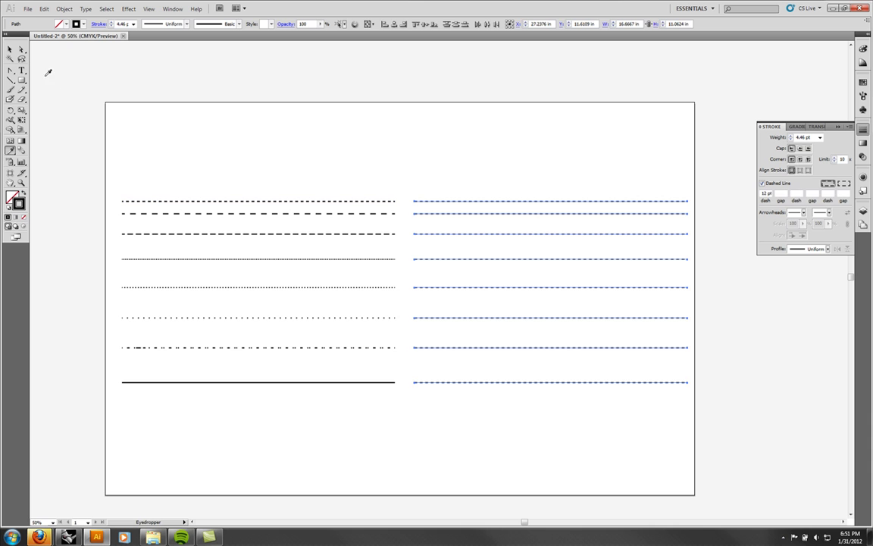
click(10, 49)
click(192, 93)
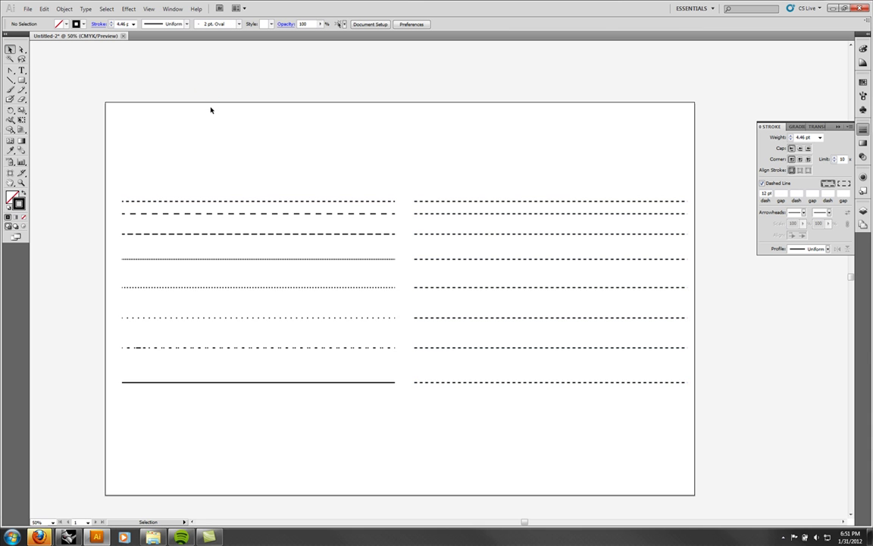
Return all eight duplicated lines to a solid stroke by sampling the original set's solid line with the Eyedropper, and deselect.
drag(541, 449, 458, 159)
click(10, 151)
click(214, 381)
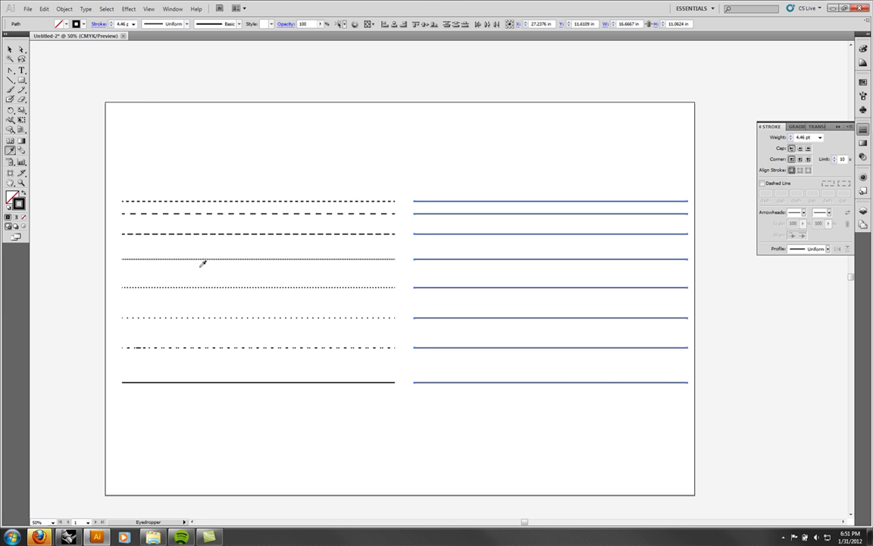
click(10, 48)
click(338, 205)
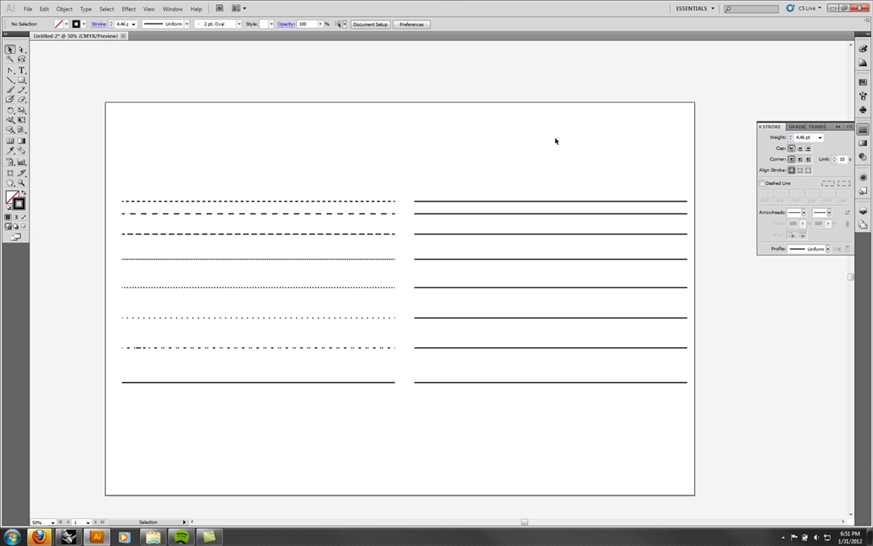
click(511, 350)
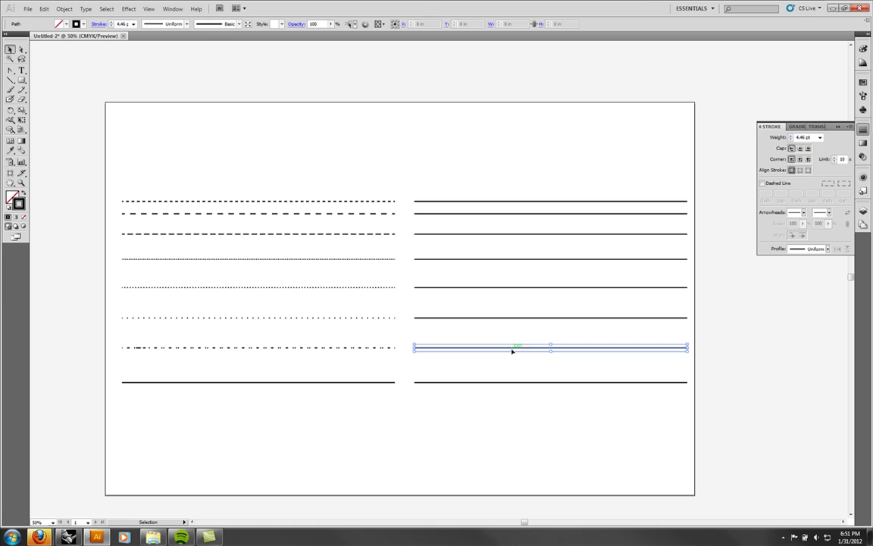
shift+click(520, 288)
shift+click(524, 235)
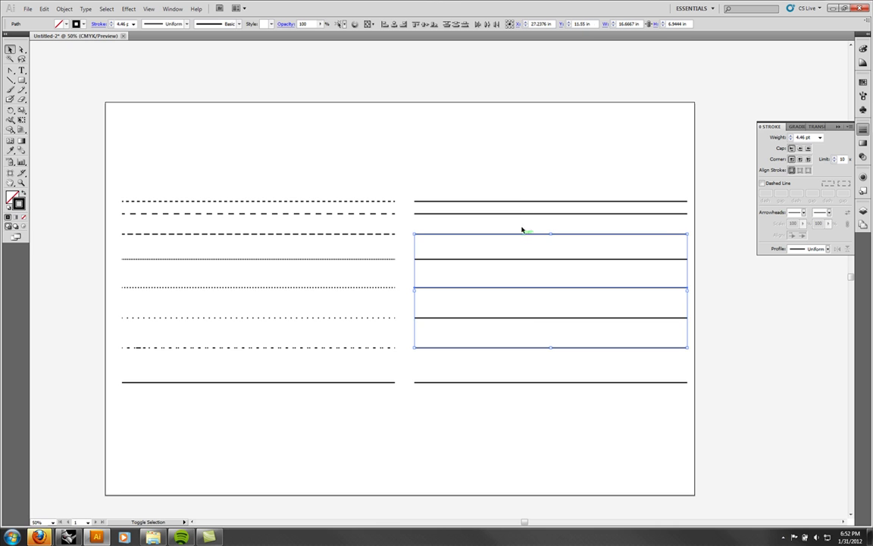
shift+click(520, 202)
key(a)
key(v)
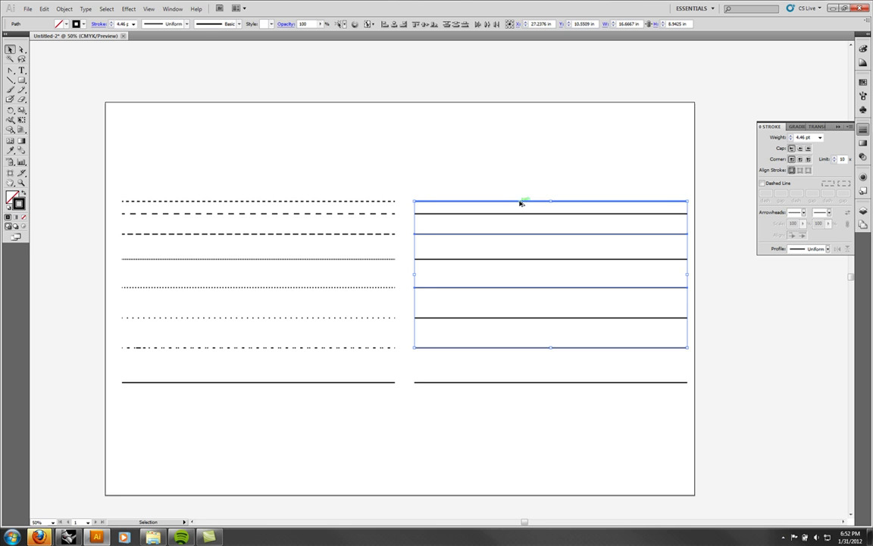
click(534, 365)
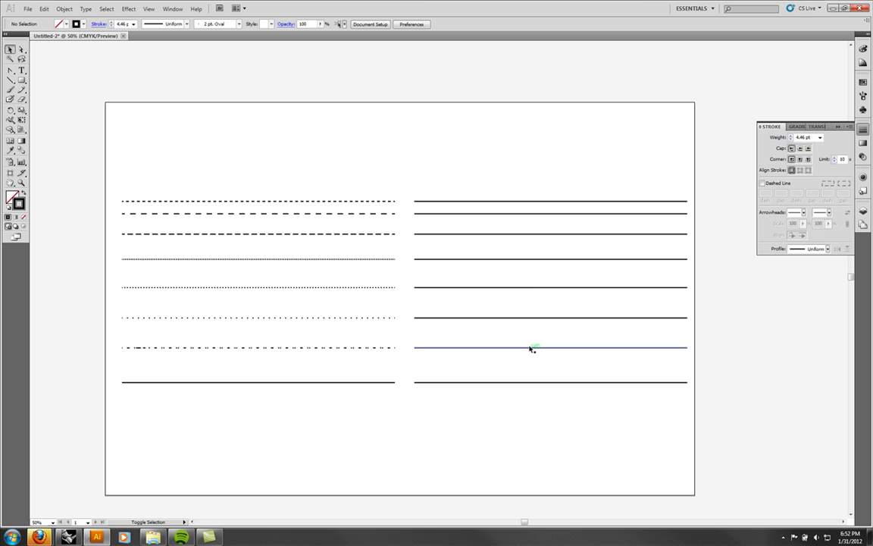
Select the first, third, fifth and seventh duplicated lines together, give them a red stroke, and deselect.
click(531, 347)
shift+click(531, 286)
shift+click(523, 233)
shift+click(524, 202)
shift+click(524, 201)
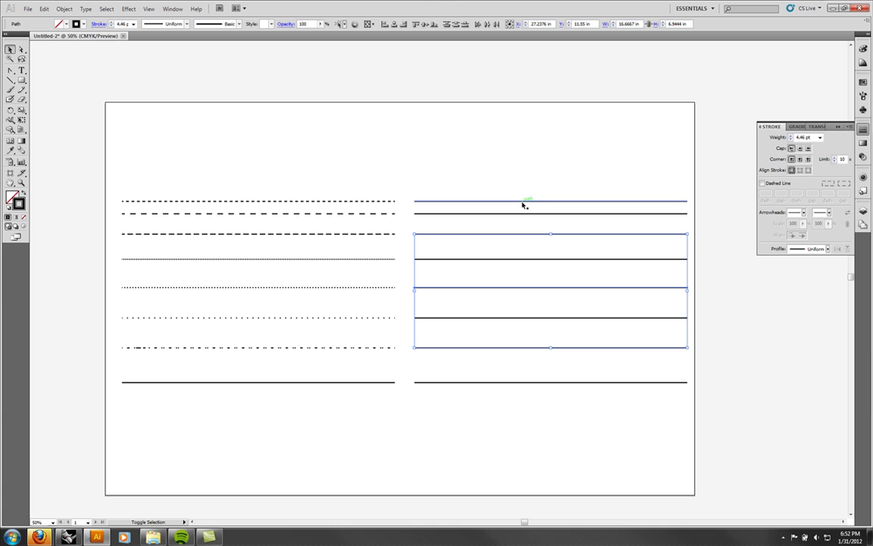
shift+click(561, 202)
shift+click(568, 202)
shift+click(570, 201)
click(785, 88)
click(721, 86)
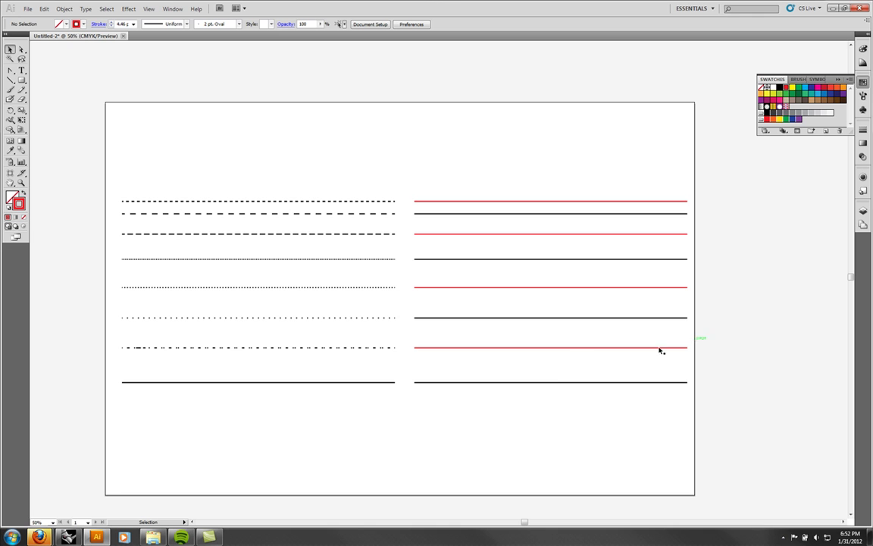
Try selecting every object with the same stroke color as the eighth duplicated line, then deselect and undo the selection change.
click(558, 383)
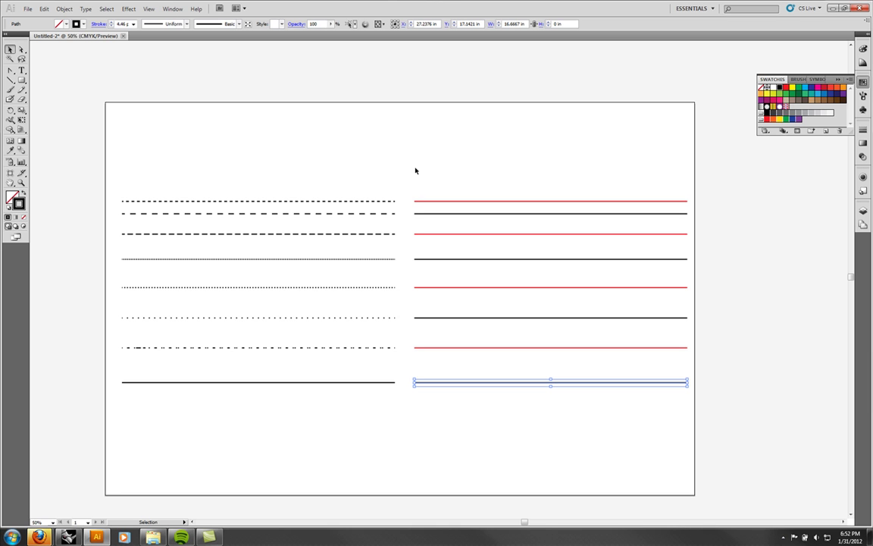
click(106, 9)
mouse_move(119, 98)
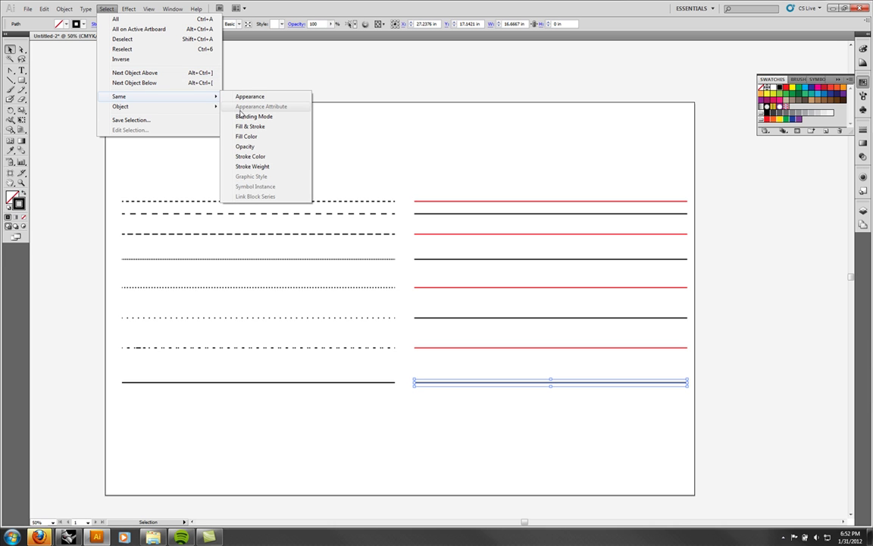
click(256, 157)
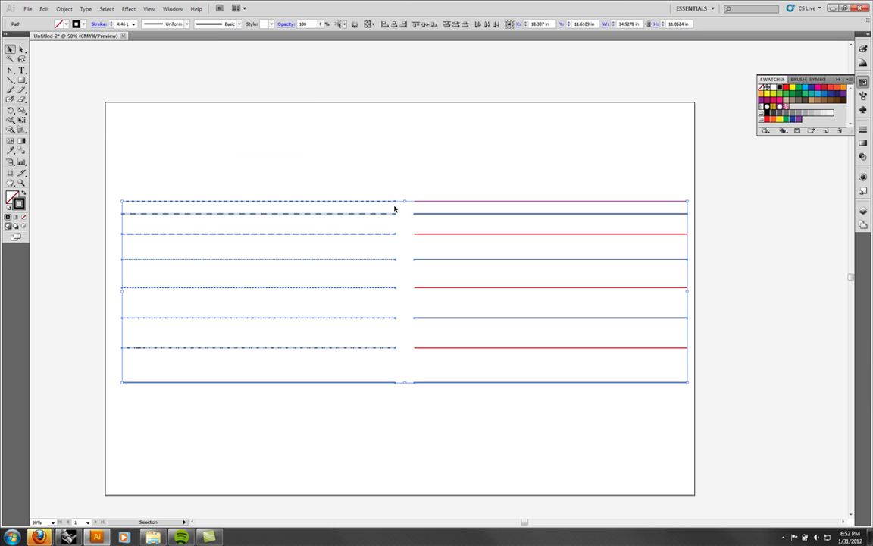
drag(345, 316, 426, 350)
click(464, 379)
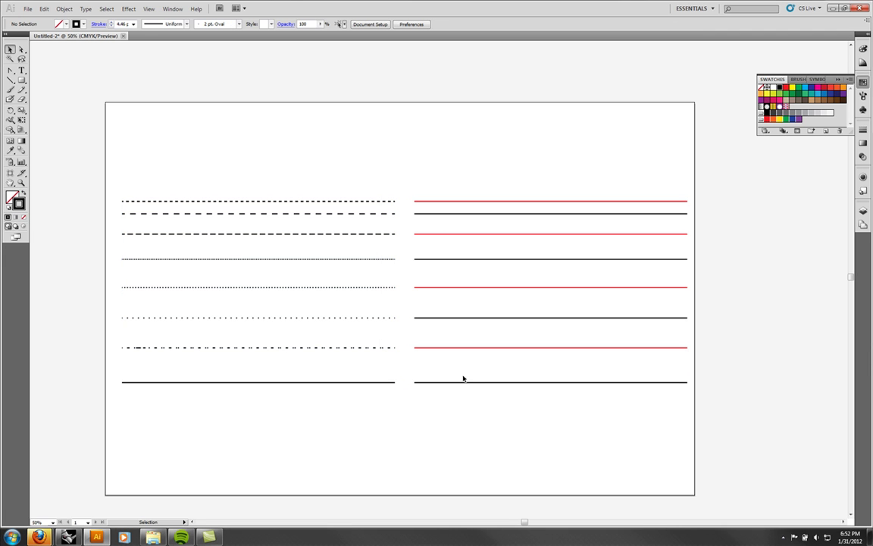
click(44, 9)
click(72, 16)
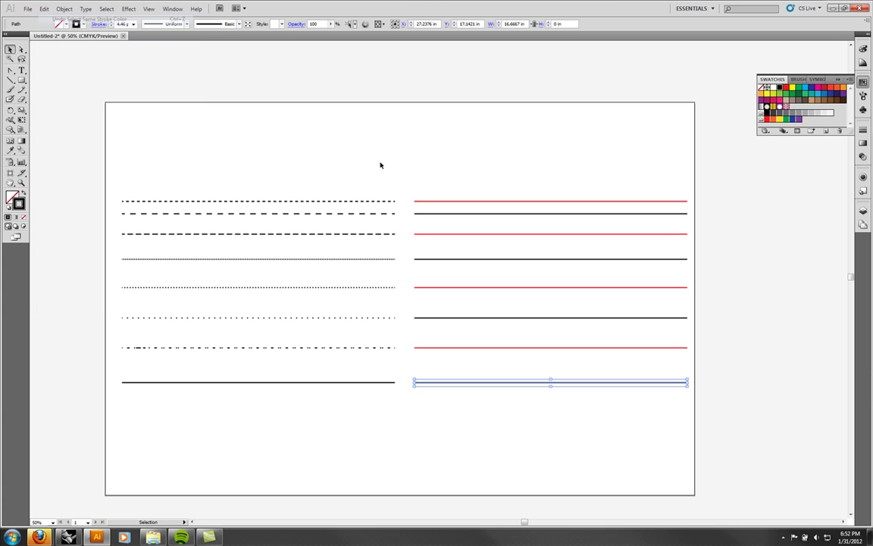
Select all objects that share the eighth duplicated line's black stroke color and delete them.
click(106, 9)
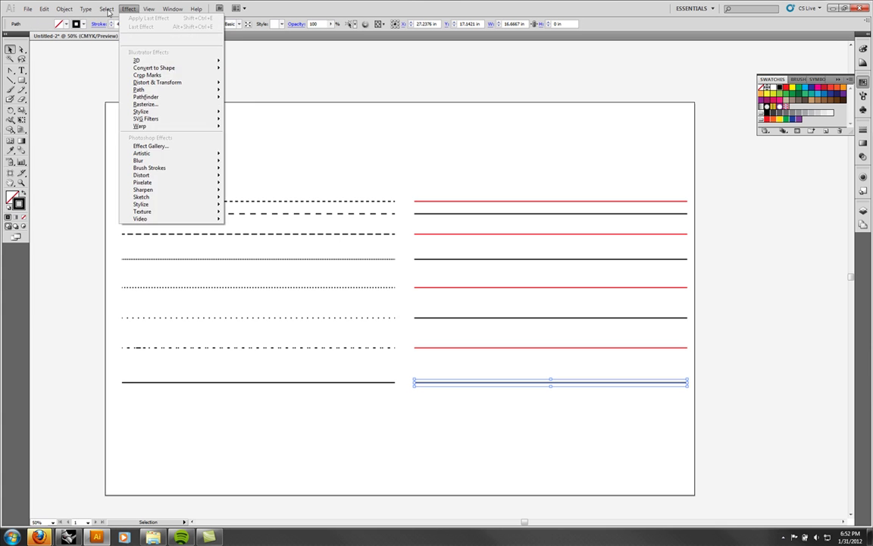
mouse_move(127, 97)
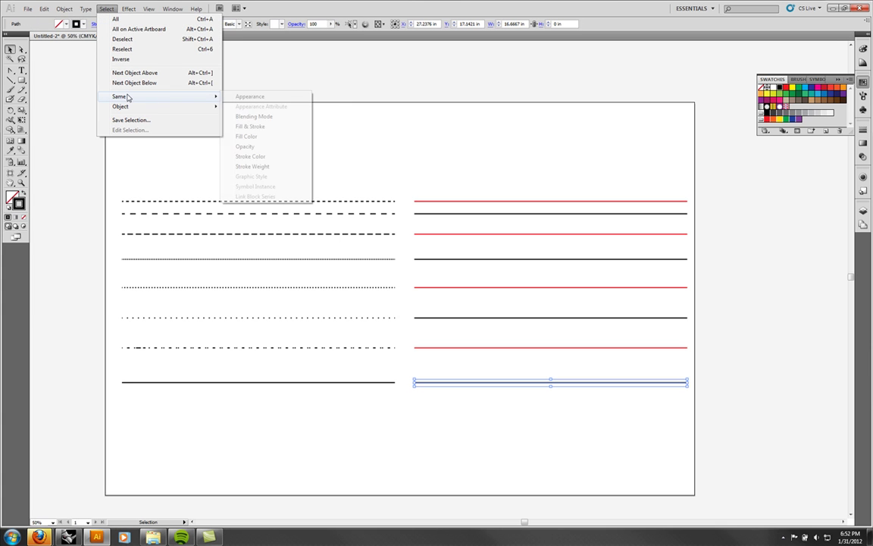
click(269, 165)
key(Delete)
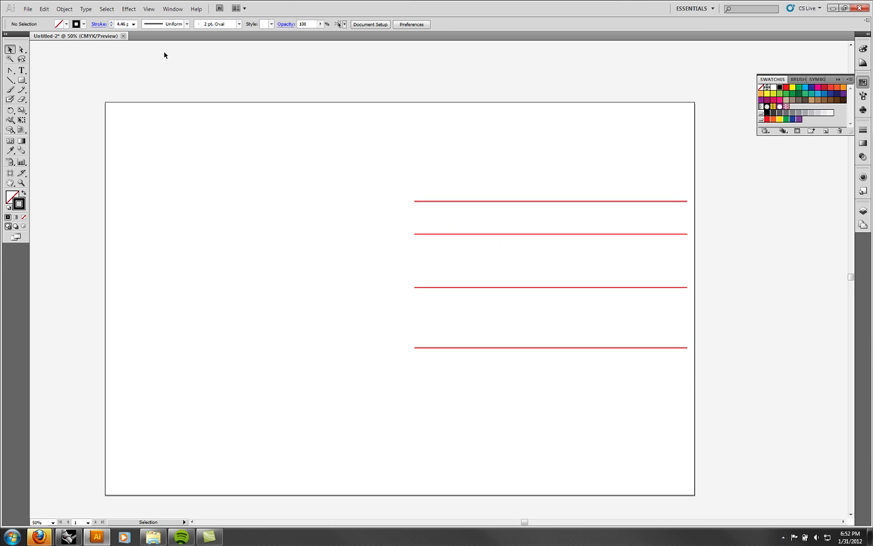
Undo the deletion of the black lines and clear the selection.
click(43, 8)
click(60, 17)
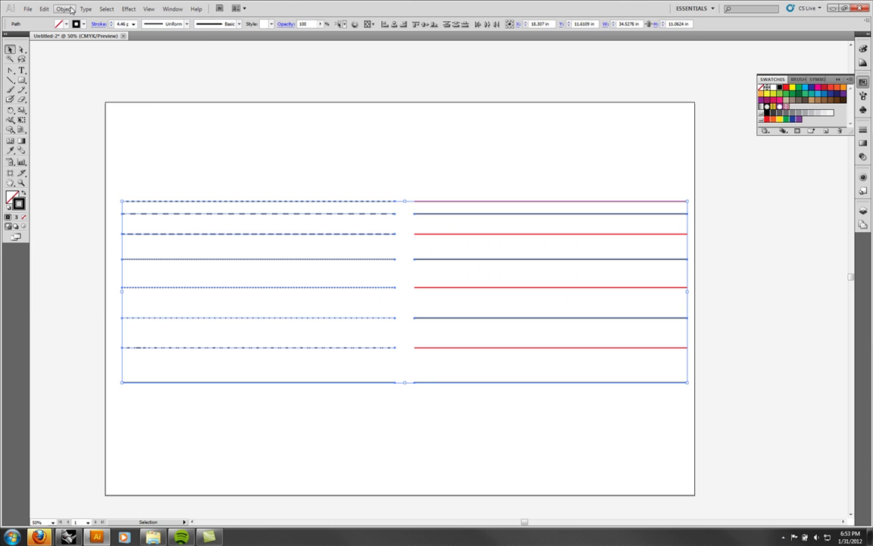
click(385, 244)
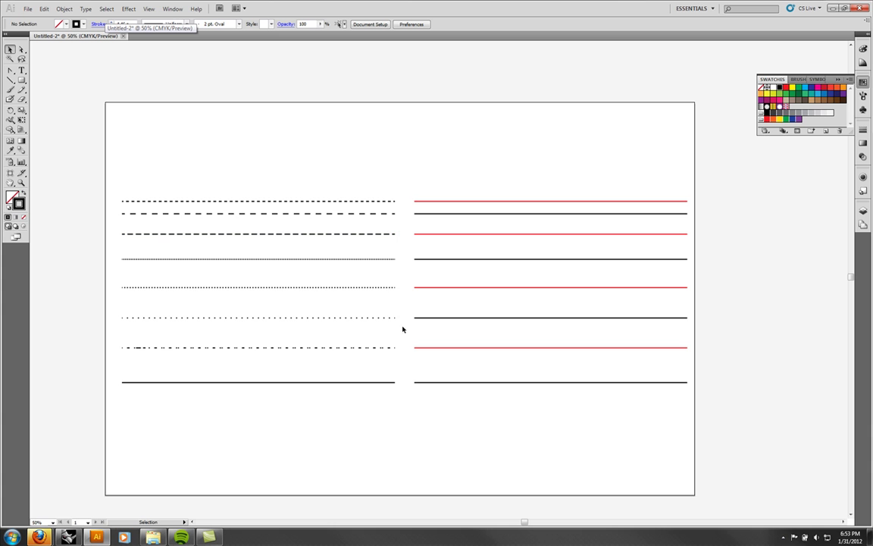
Select every object with the same stroke weight as the original set's solid line, and clear the selection.
click(393, 383)
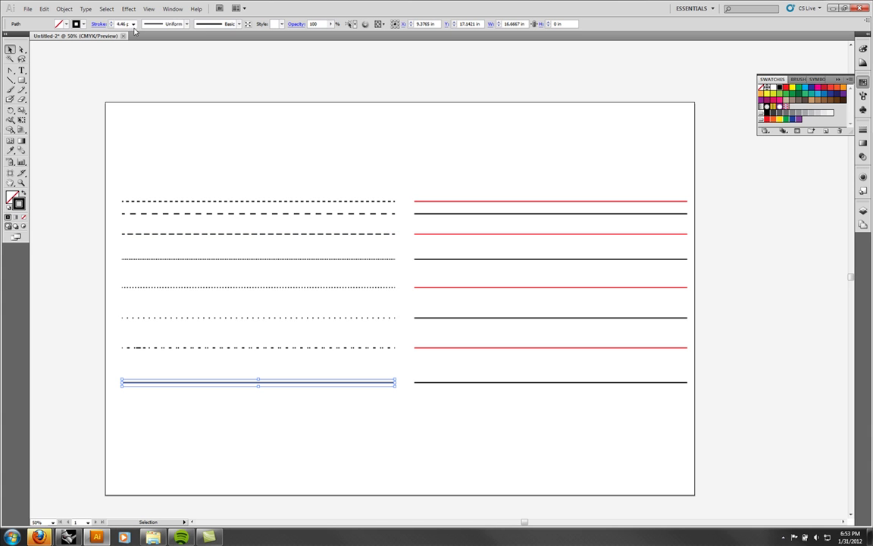
click(87, 8)
mouse_move(106, 8)
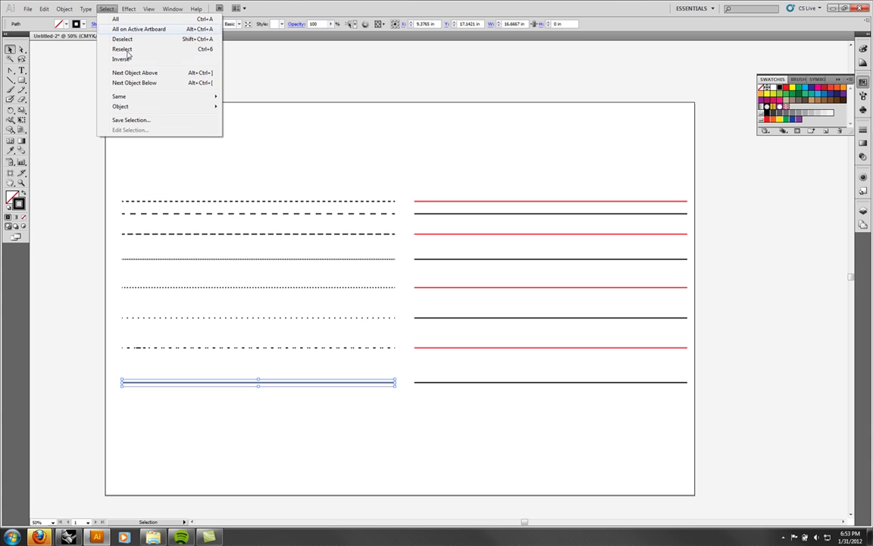
mouse_move(145, 100)
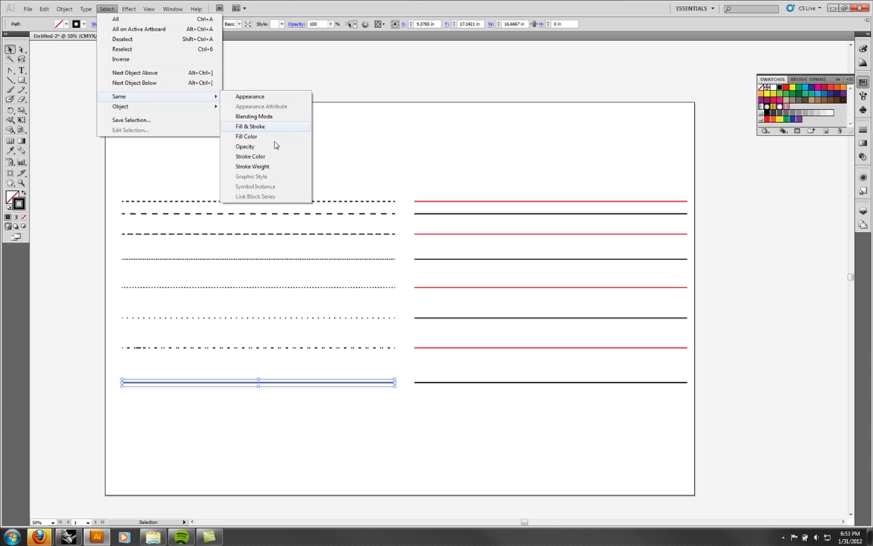
click(274, 168)
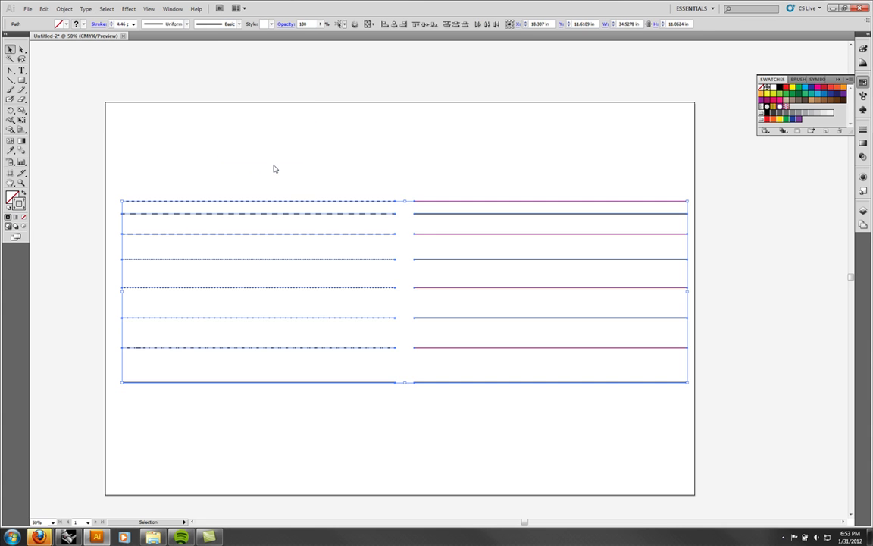
click(273, 167)
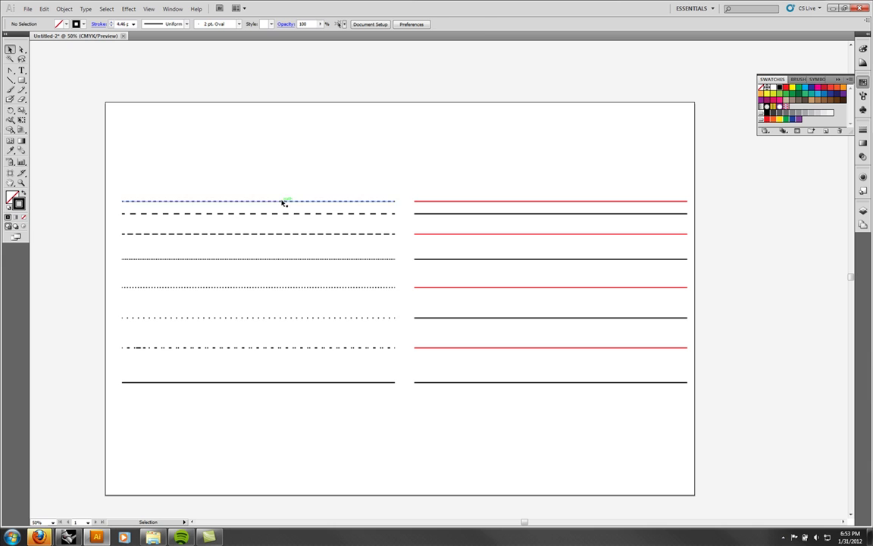
Select the original set's first dashed line, review the criteria for selecting objects with matching attributes, and deselect.
click(283, 201)
click(106, 8)
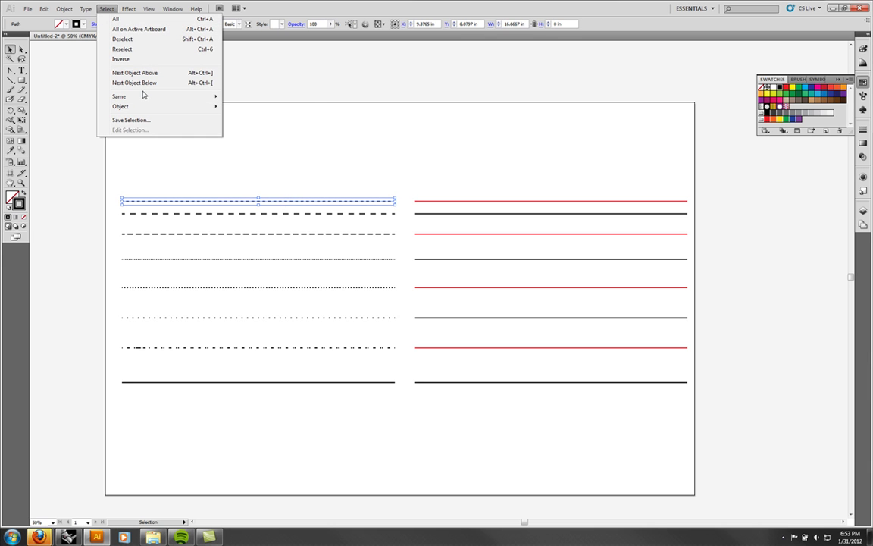
mouse_move(144, 96)
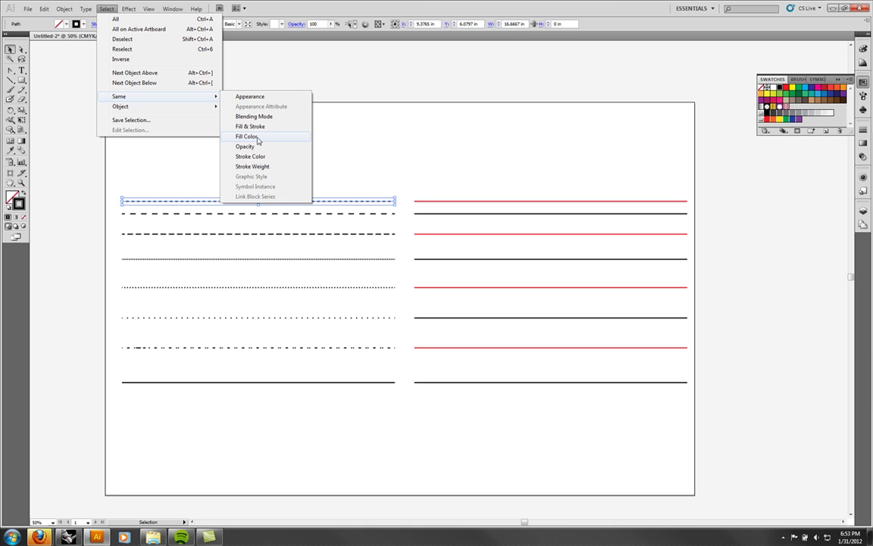
click(410, 123)
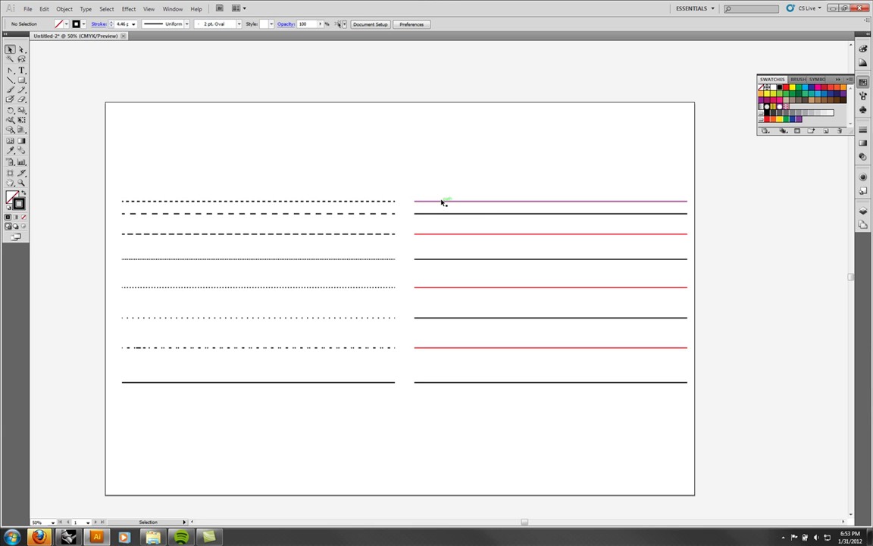
Select both sets of lines and delete them all from the artboard.
drag(714, 180, 86, 434)
key(Delete)
click(10, 80)
click(183, 267)
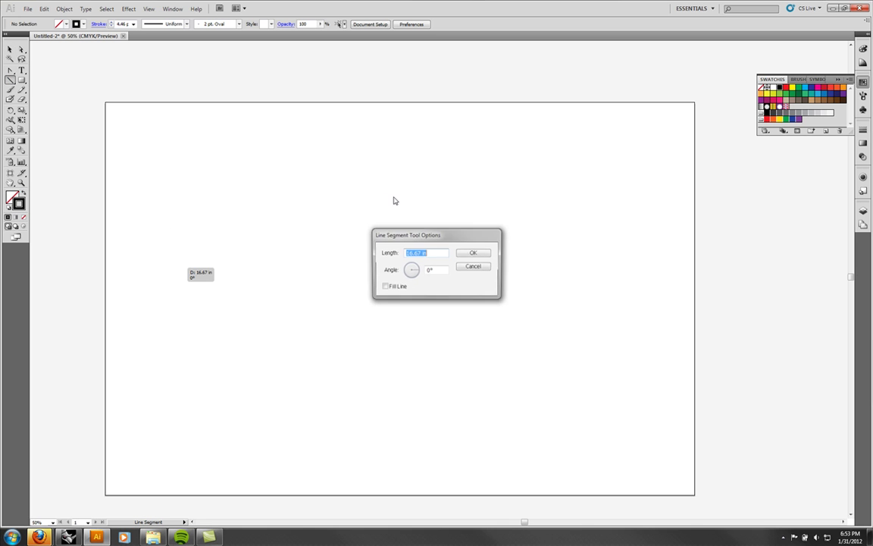
click(428, 241)
Draw a long horizontal straight path across the upper half of the artboard with the Pen tool, and display its stroke settings.
click(10, 70)
click(160, 236)
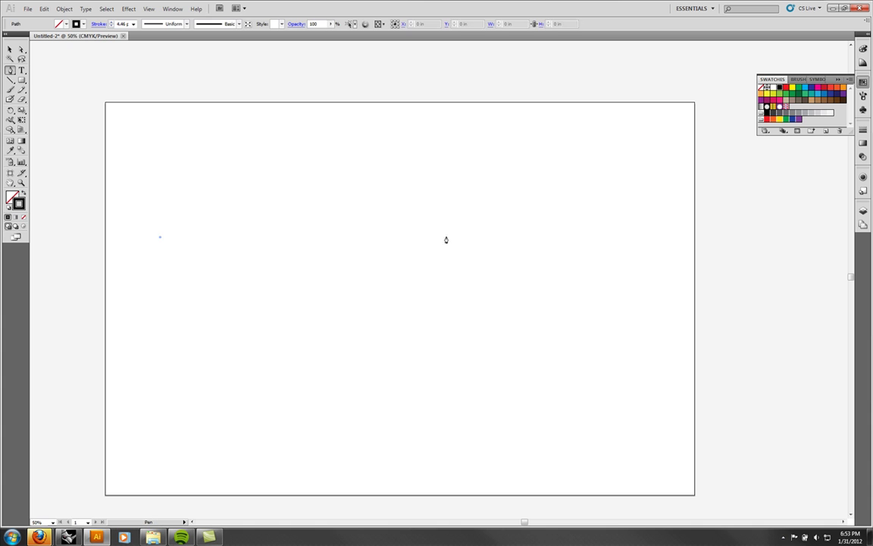
click(628, 237)
click(10, 50)
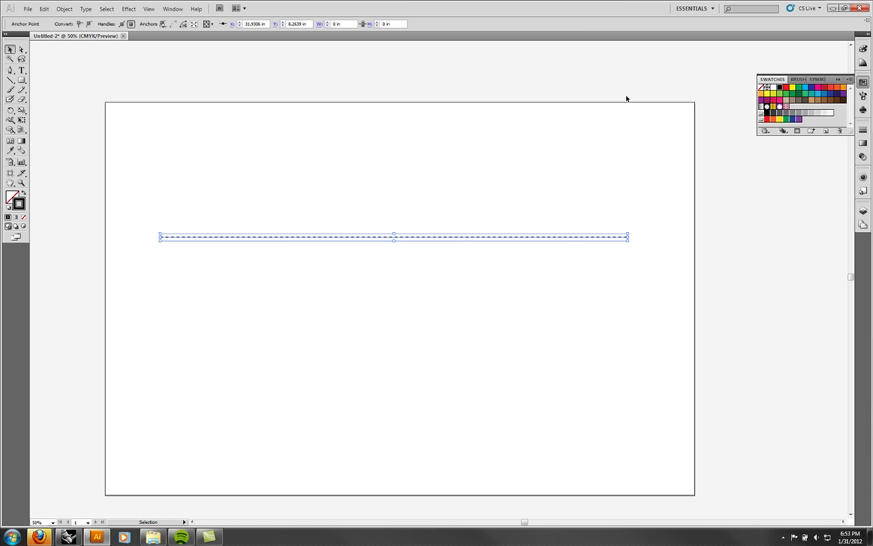
key(ctrl+F10)
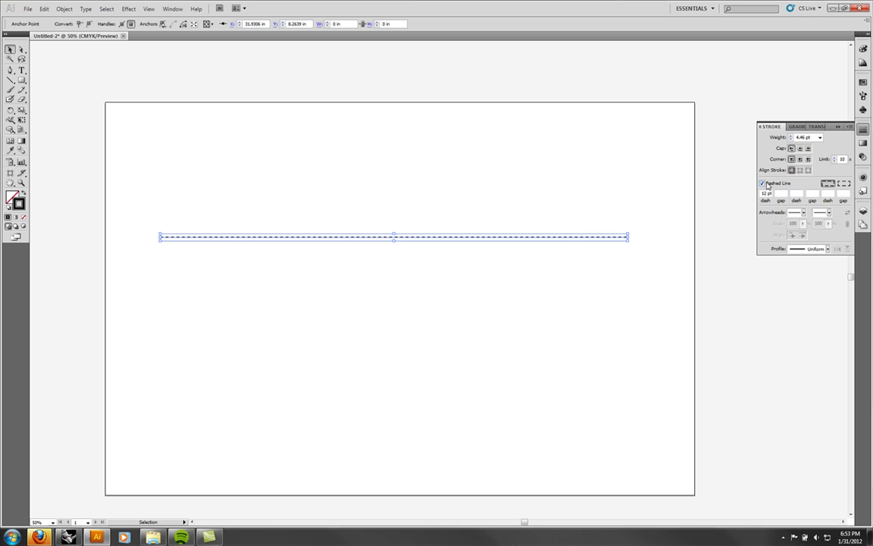
Make the horizontal line solid, draw a rectangle about 9.64 by 11.67 in across its left part, and deselect it.
click(763, 183)
click(41, 125)
click(21, 80)
drag(222, 146, 380, 336)
click(9, 49)
click(154, 127)
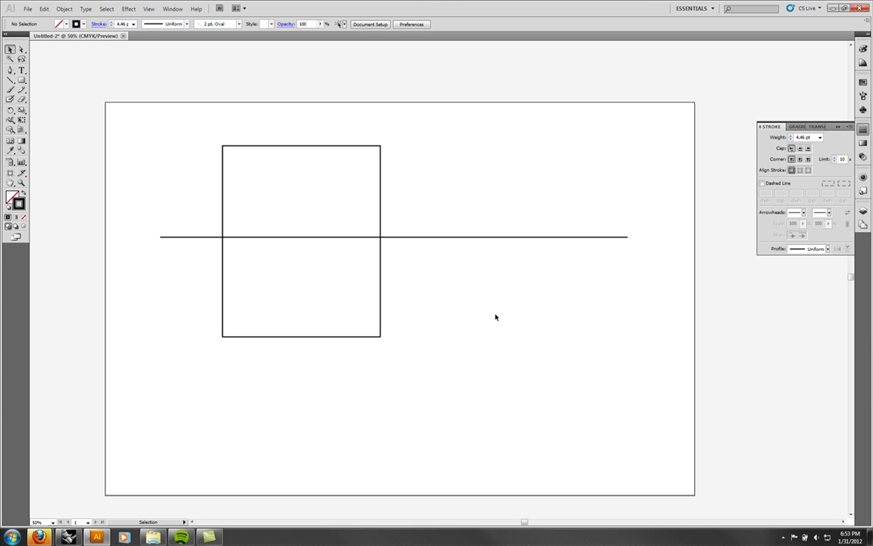
Cut the rectangle's left and top edges with the Scissors tool and delete the severed upper-left corner piece.
click(21, 183)
drag(140, 120, 695, 402)
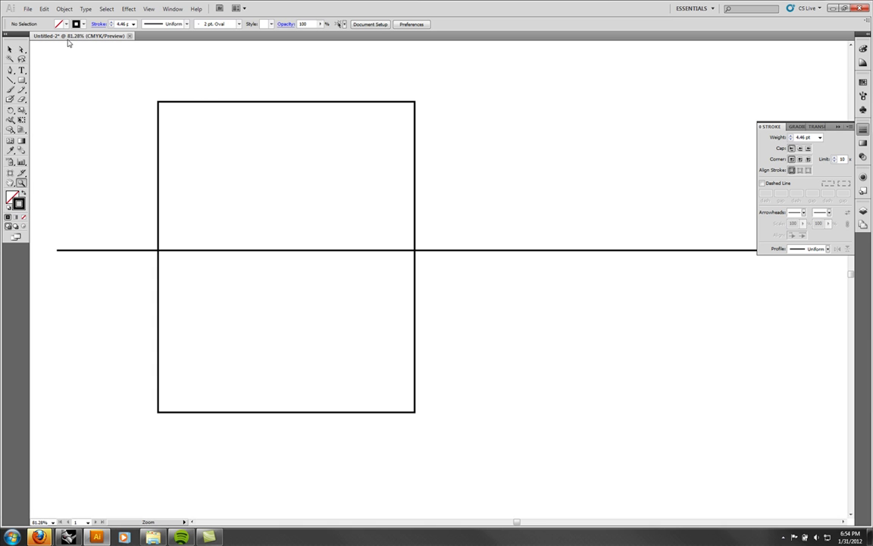
click(10, 50)
drag(21, 99, 54, 112)
click(158, 173)
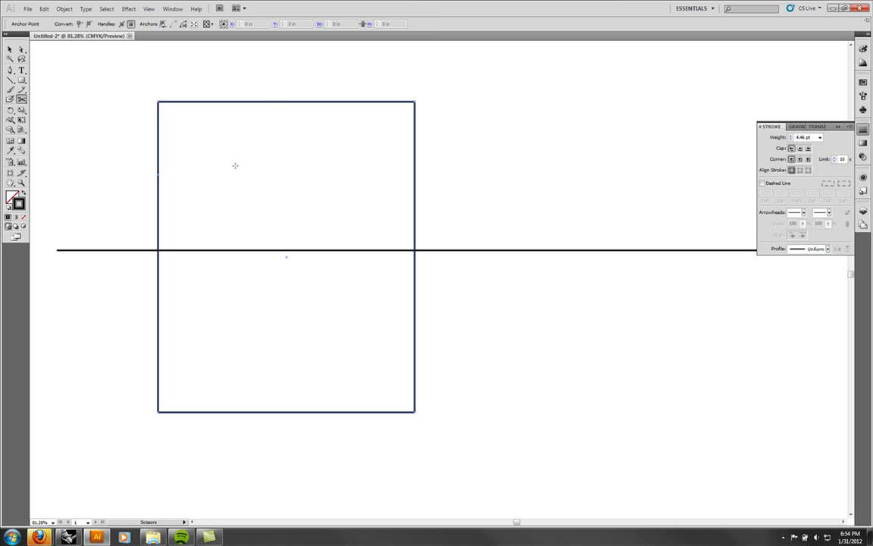
click(266, 101)
key(v)
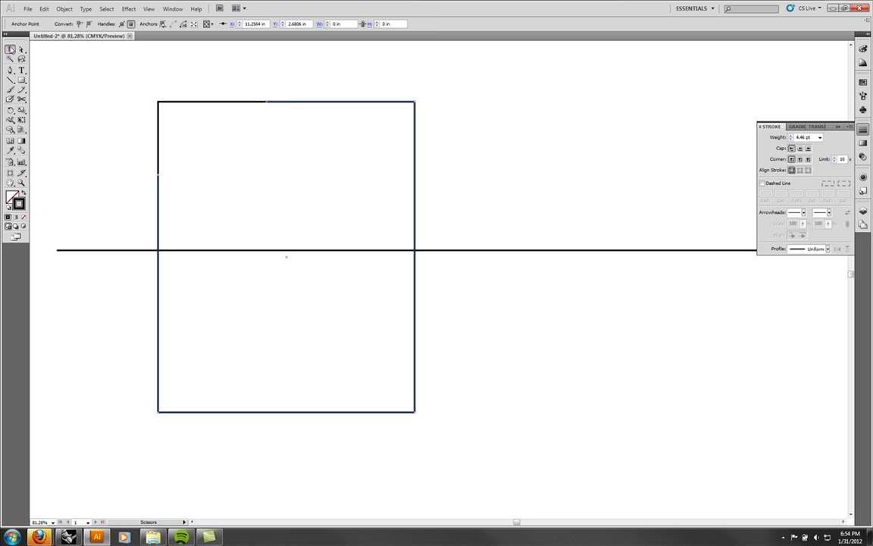
click(205, 89)
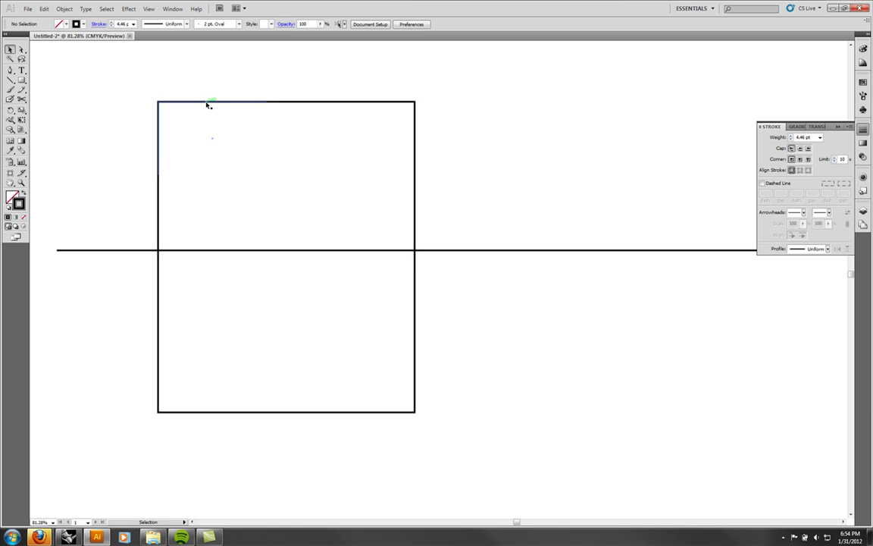
click(208, 103)
key(Delete)
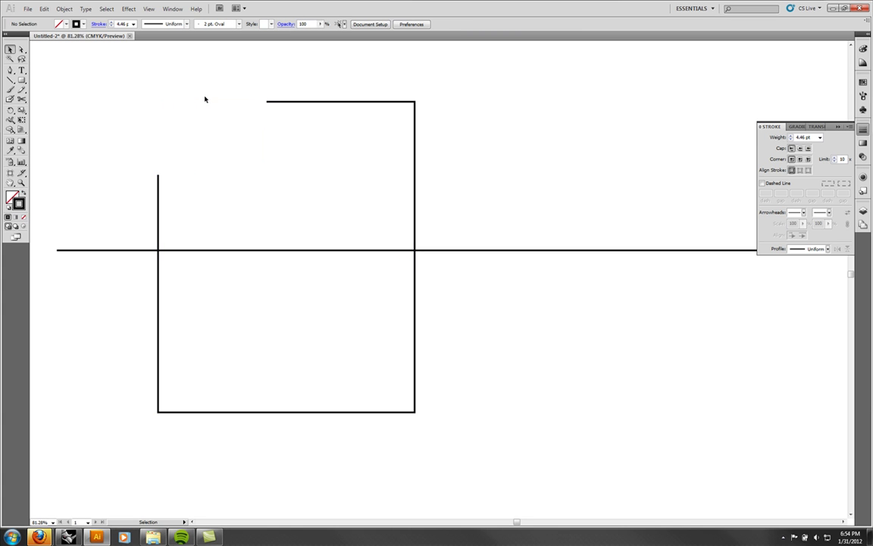
Undo the deletion of the rectangle's corner piece and the cuts, and clear the selection.
click(44, 9)
click(55, 45)
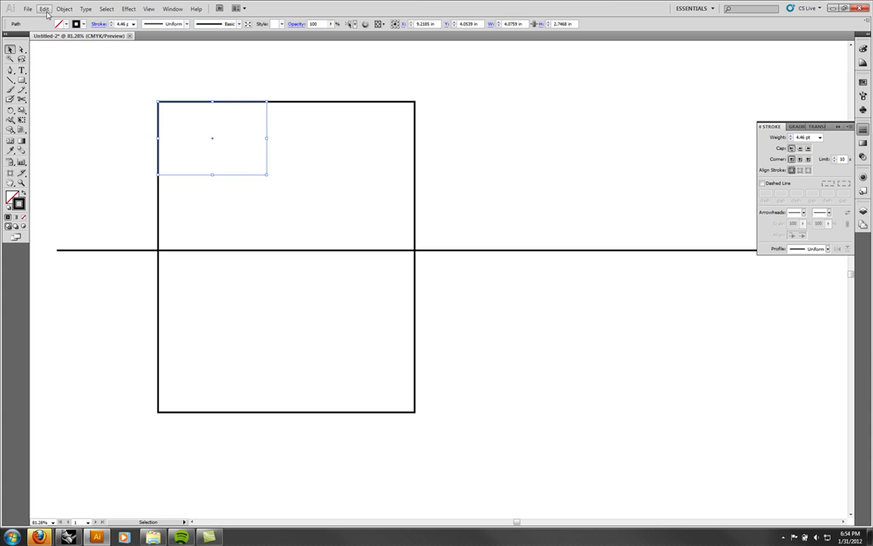
key(ctrl+z)
key(ctrl+shift+a)
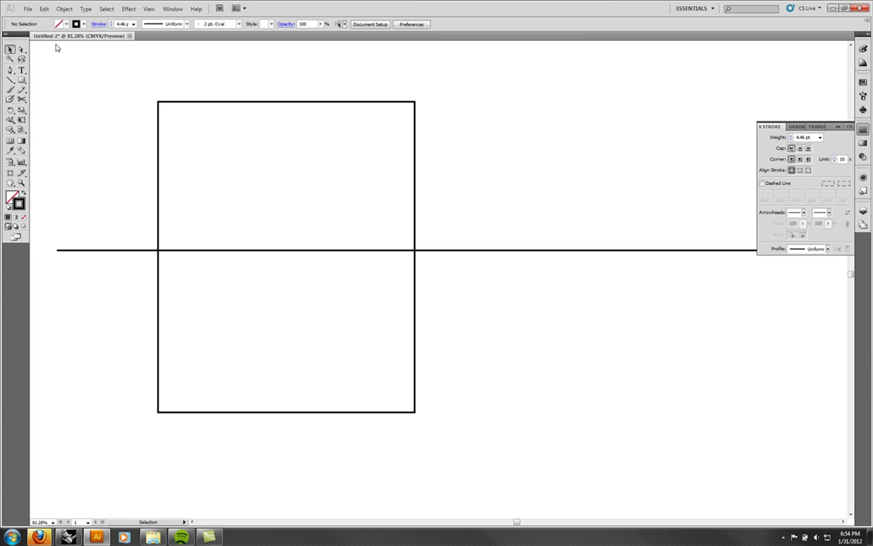
Cut the rectangle with the Scissors tool at both intersections with the horizontal line and delete the part below the line.
click(22, 99)
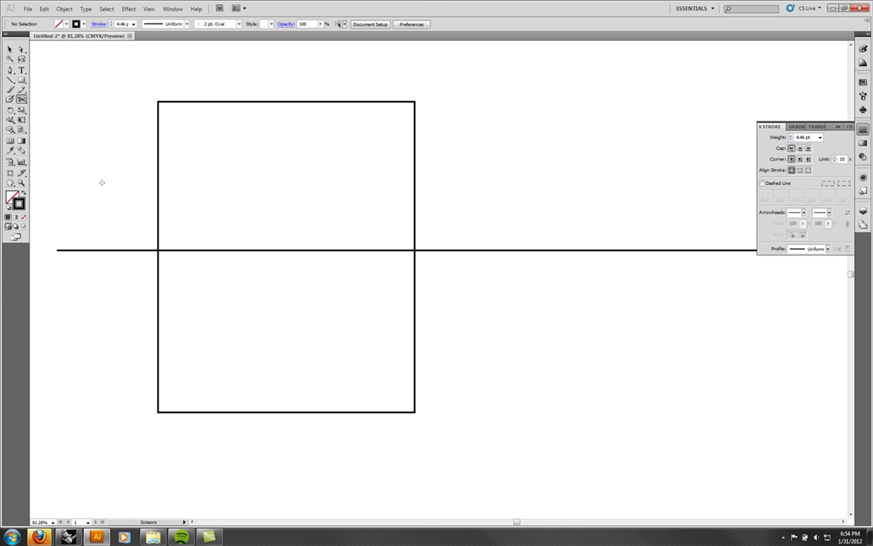
click(158, 249)
click(415, 249)
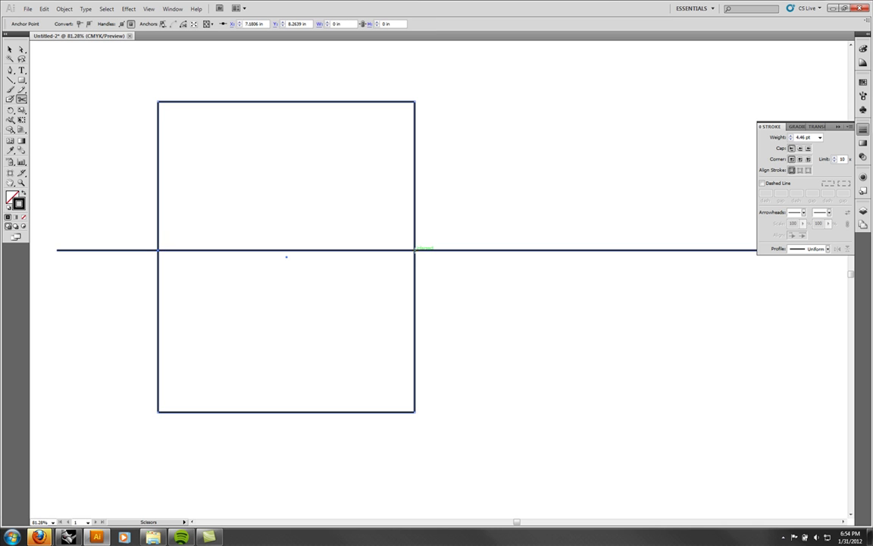
click(10, 50)
drag(521, 431, 366, 268)
key(Delete)
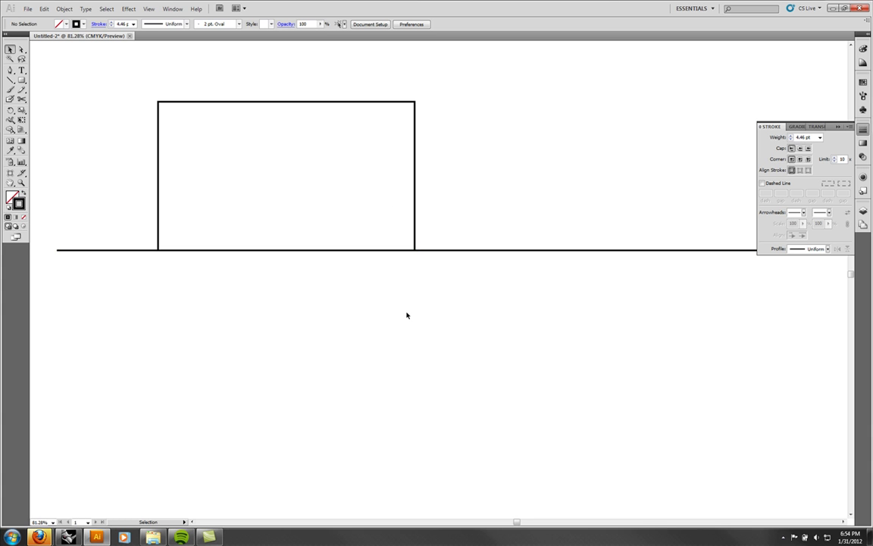
Undo the deletion of the rectangle's lower part and clear the selection.
key(z)
key(ctrl+z)
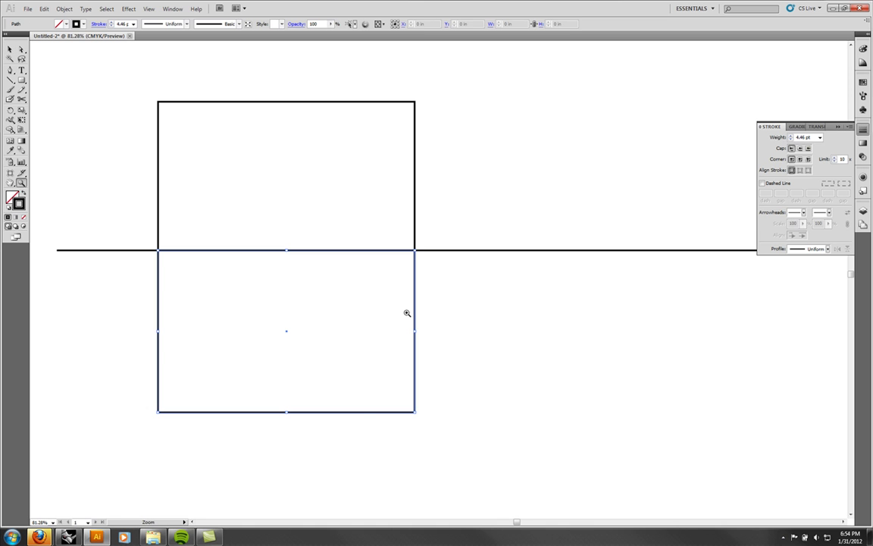
click(471, 300)
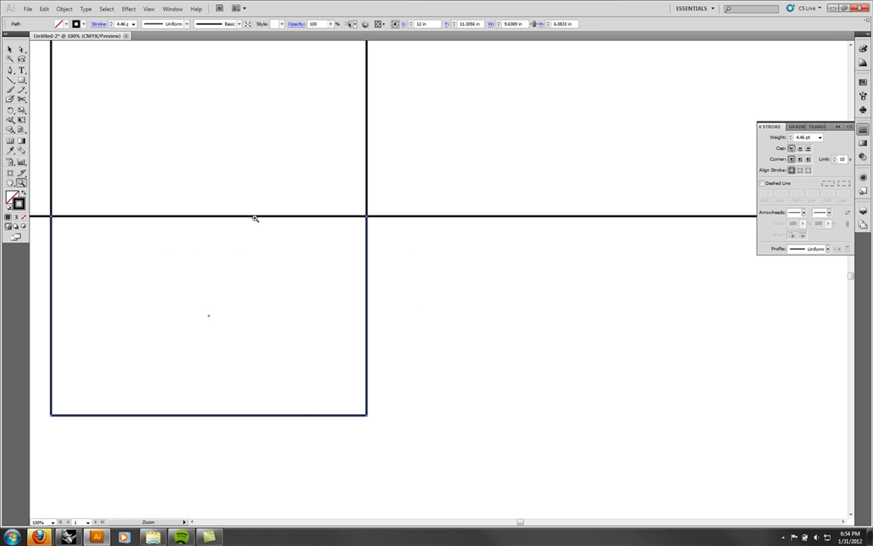
key(ctrl+minus)
click(10, 48)
click(633, 130)
drag(617, 202, 512, 193)
drag(477, 388, 324, 298)
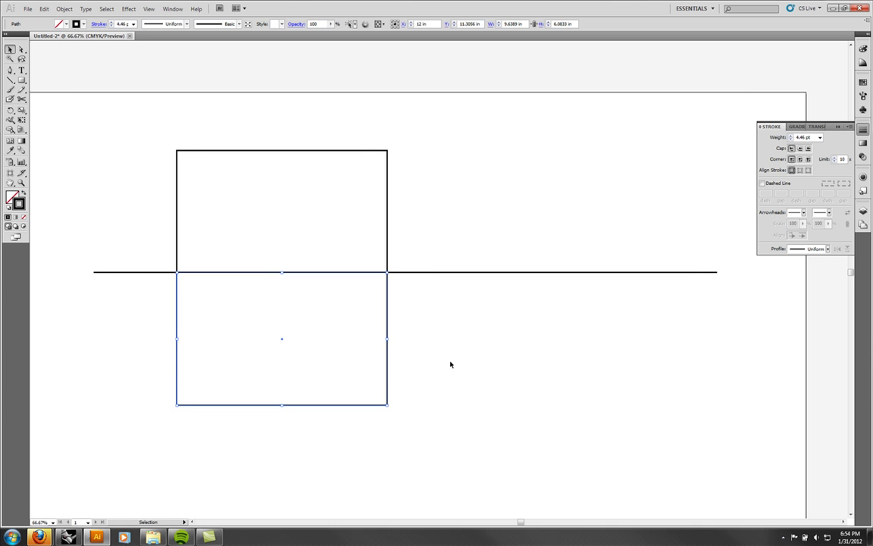
key(a)
click(451, 354)
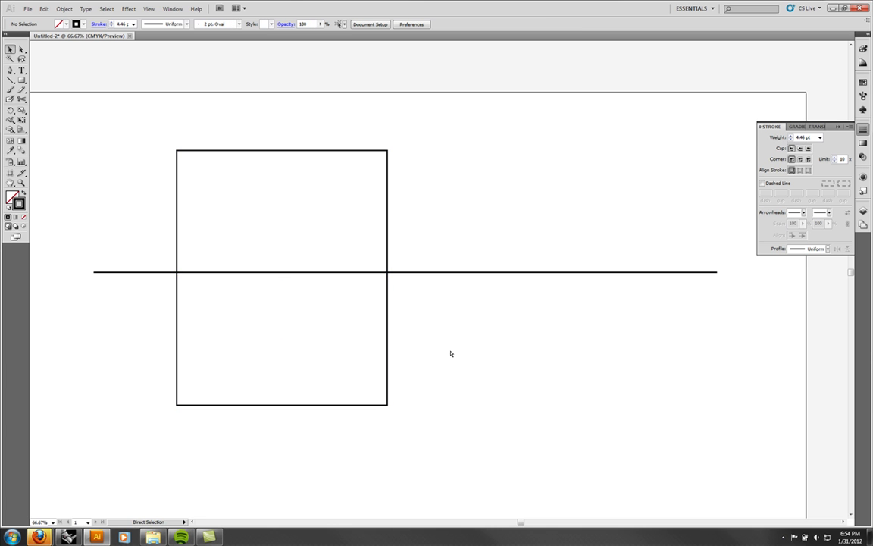
Undo the edits back past the Scissors cuts and redo only the rectangle to make it whole.
key(ctrl+z)
click(44, 8)
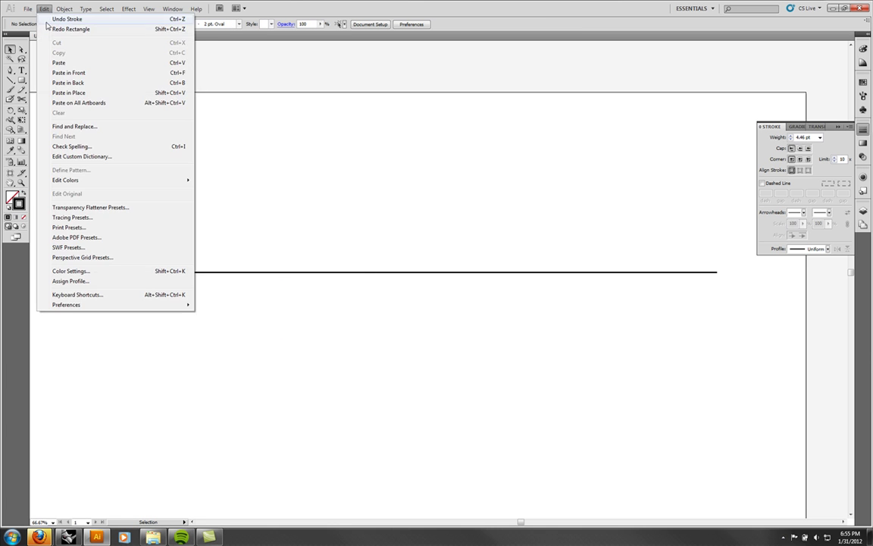
click(72, 28)
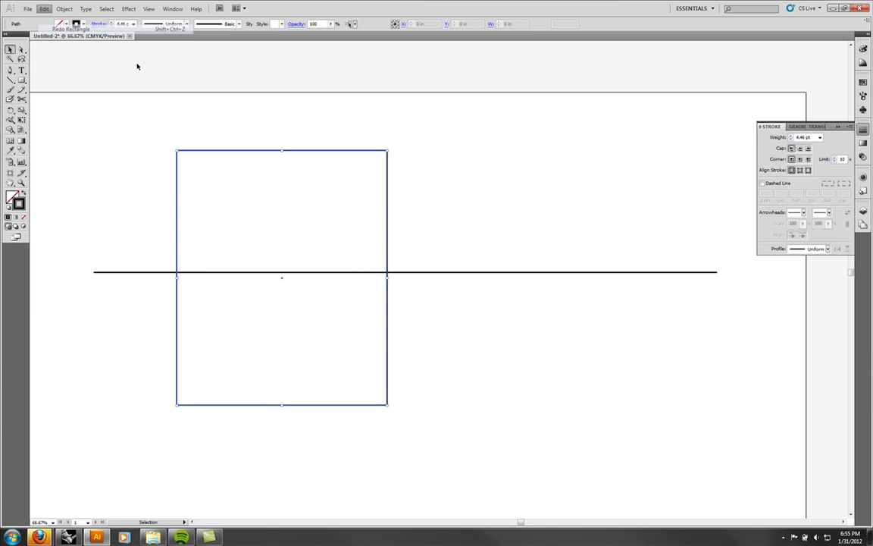
Show the Pathfinder panel, place it above the horizontal line beside the rectangle, and deselect everything.
click(173, 9)
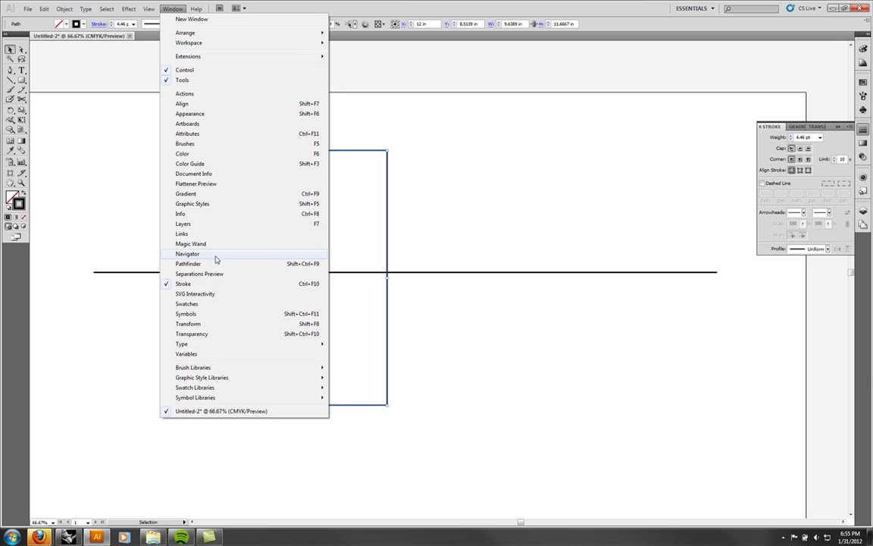
click(287, 265)
drag(376, 70, 537, 144)
click(637, 209)
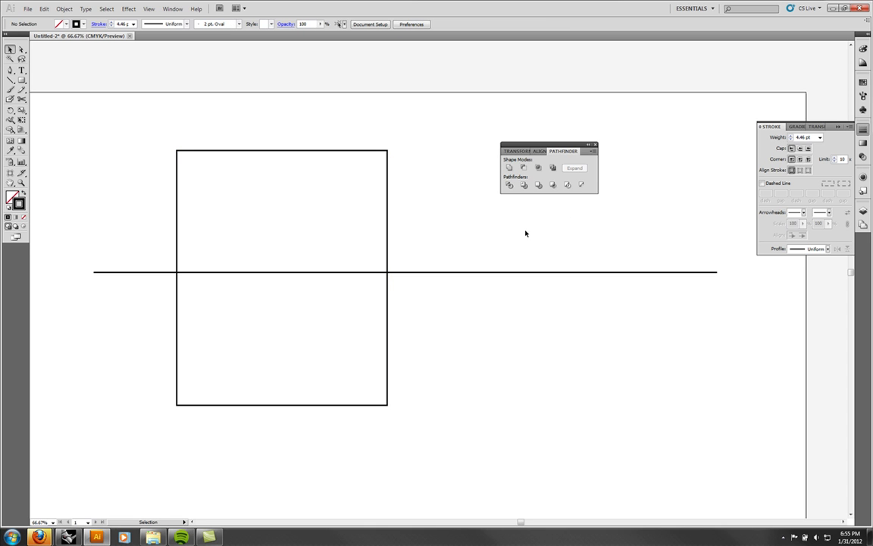
Draw a rectangle about 3.48 by 3.02 in below the line and a circle about 3.67 in across overlapping its lower-right corner.
key(m)
drag(442, 302, 518, 368)
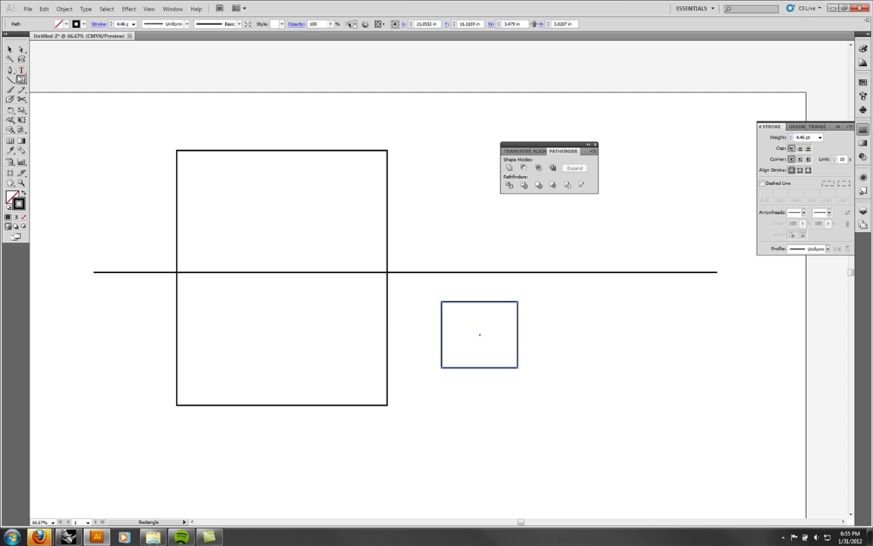
drag(21, 80, 53, 101)
drag(21, 80, 33, 82)
drag(21, 80, 65, 103)
mouse_move(496, 335)
mouse_down()
mouse_move(598, 412)
mouse_move(590, 347)
mouse_move(581, 342)
mouse_move(577, 374)
mouse_up()
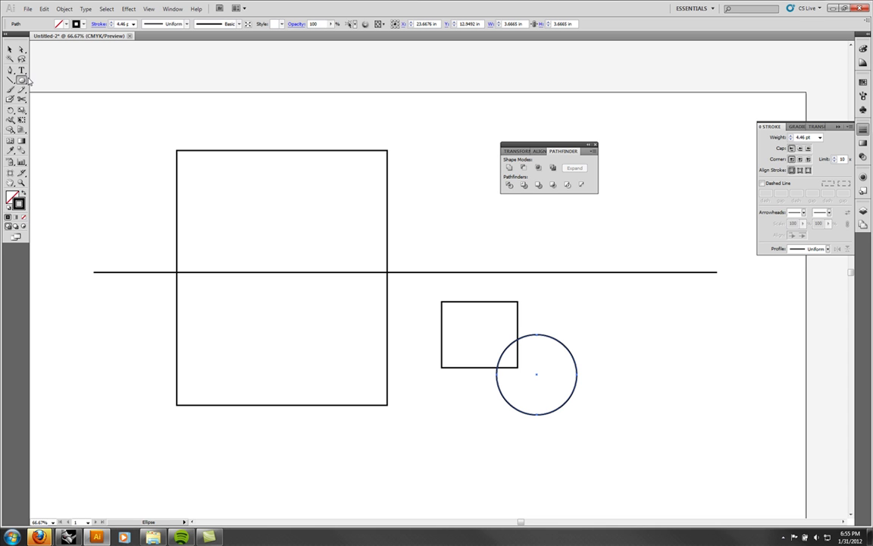
click(9, 50)
click(648, 403)
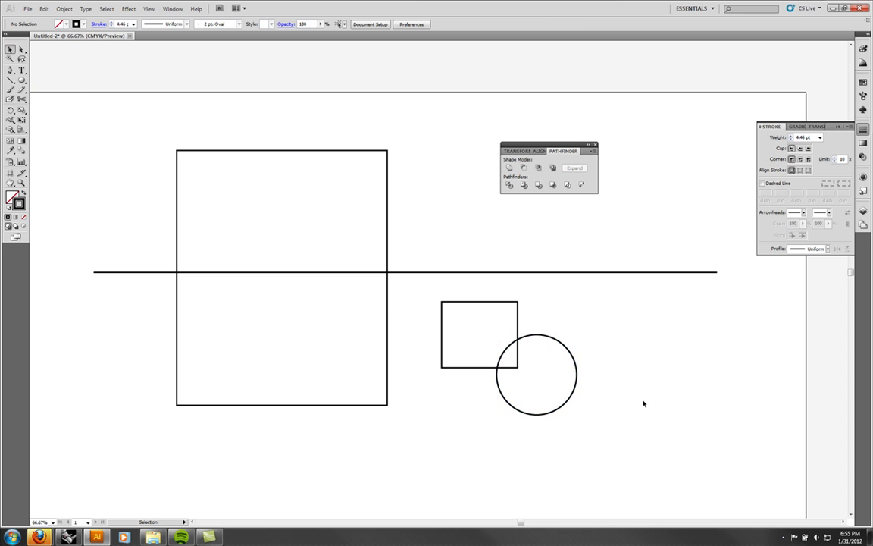
drag(572, 358, 554, 345)
Try uniting the small rectangle and circle with Pathfinder, move the combined shape slightly, and undo these changes.
drag(629, 436, 426, 290)
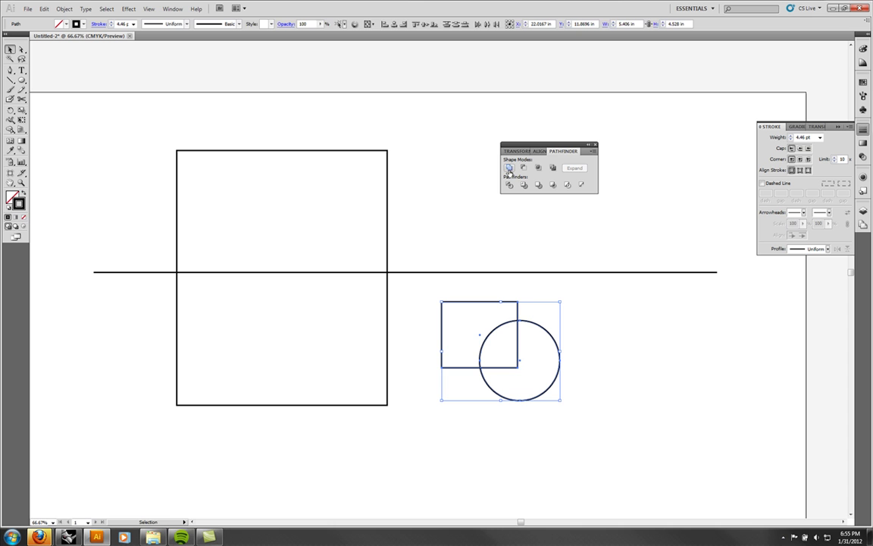
click(509, 167)
click(596, 370)
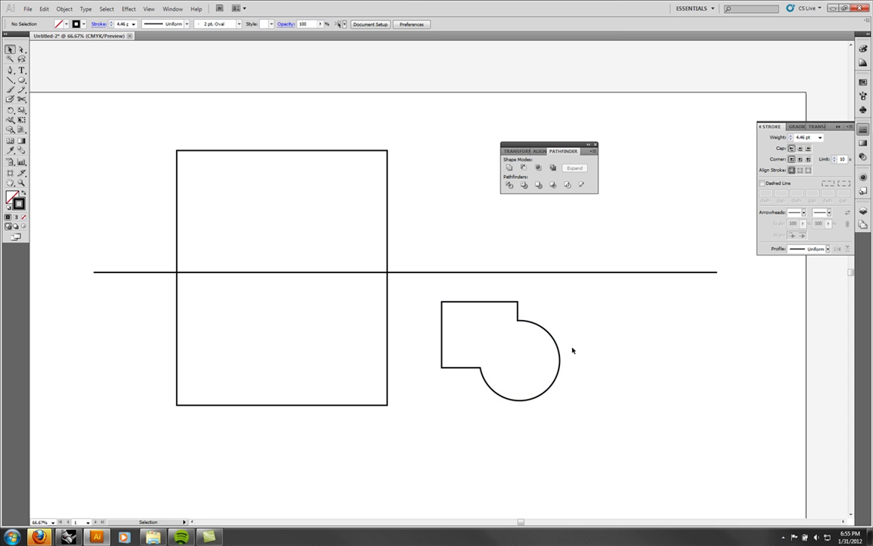
mouse_move(557, 344)
mouse_down()
mouse_move(591, 350)
mouse_move(561, 347)
mouse_up()
key(ctrl+z)
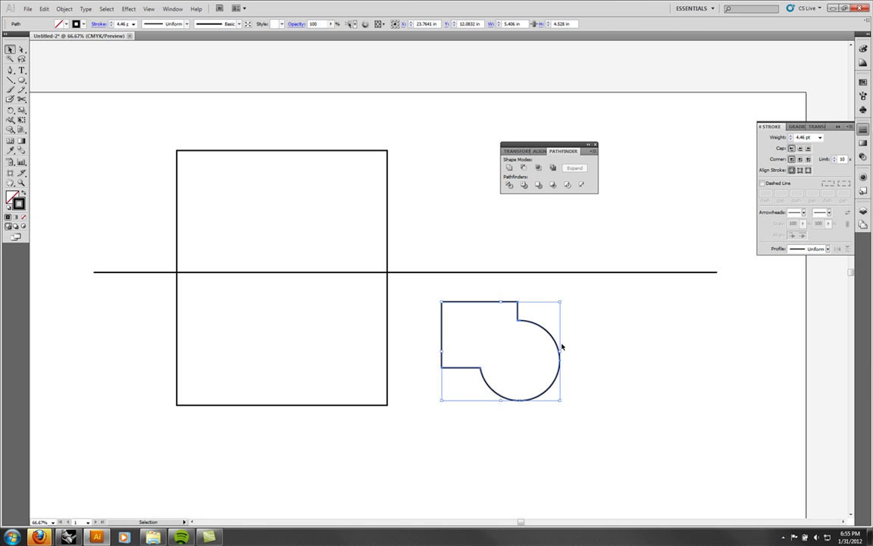
key(ctrl+z)
click(583, 341)
Try Pathfinder's Minus Front and Intersect on the small rectangle and circle, undoing each result.
drag(618, 435, 489, 330)
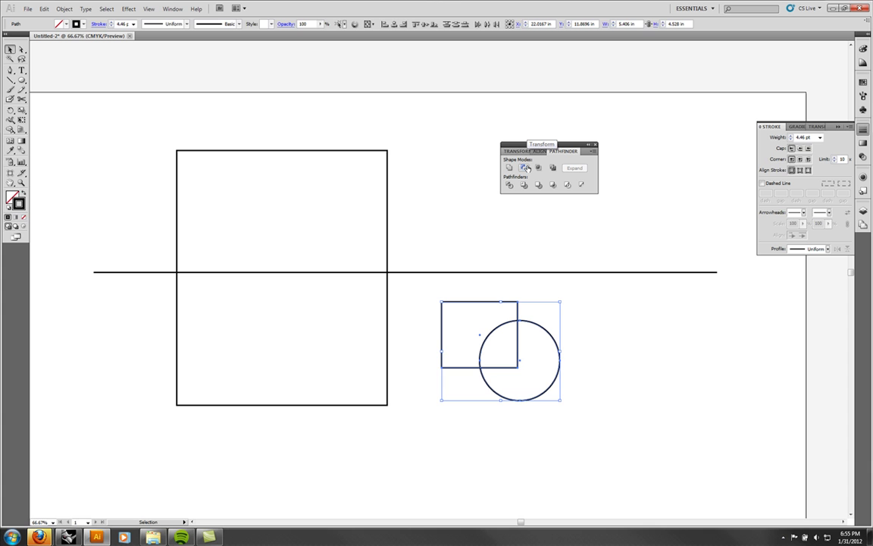
click(525, 167)
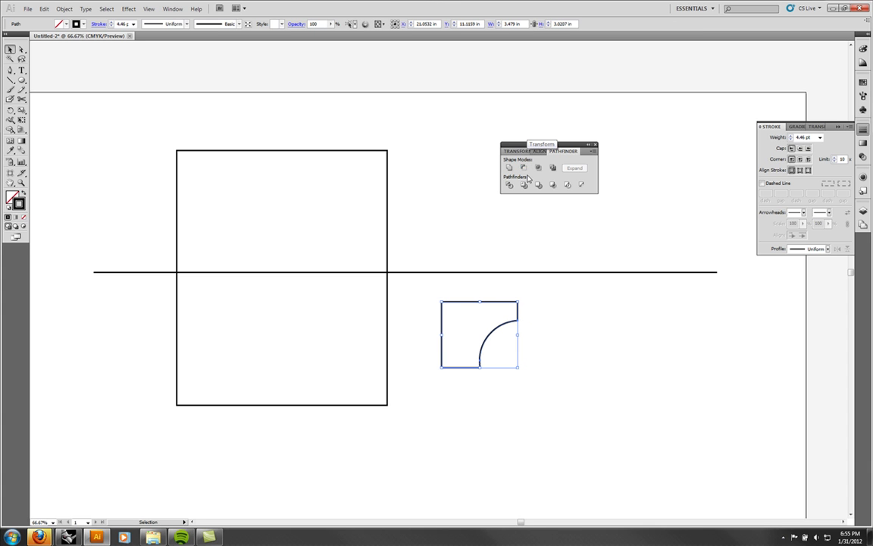
click(569, 325)
key(ctrl+z)
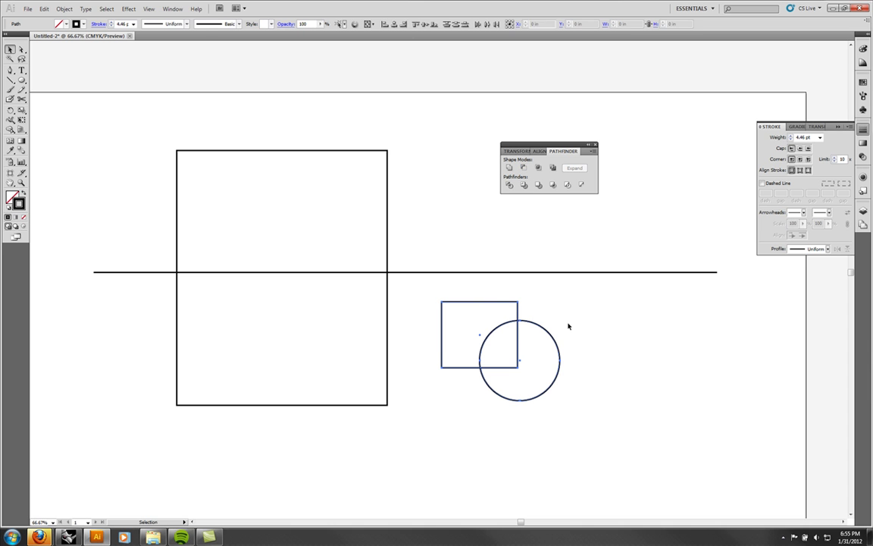
click(540, 169)
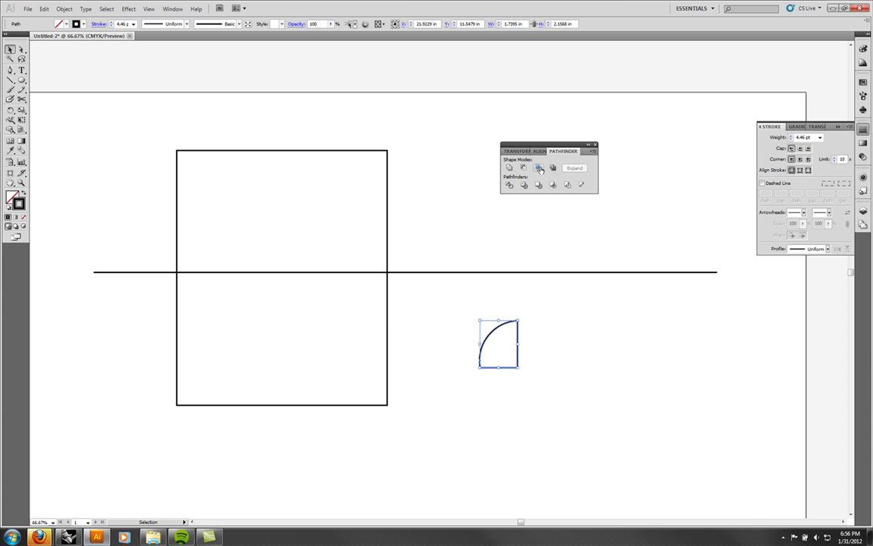
key(ctrl+z)
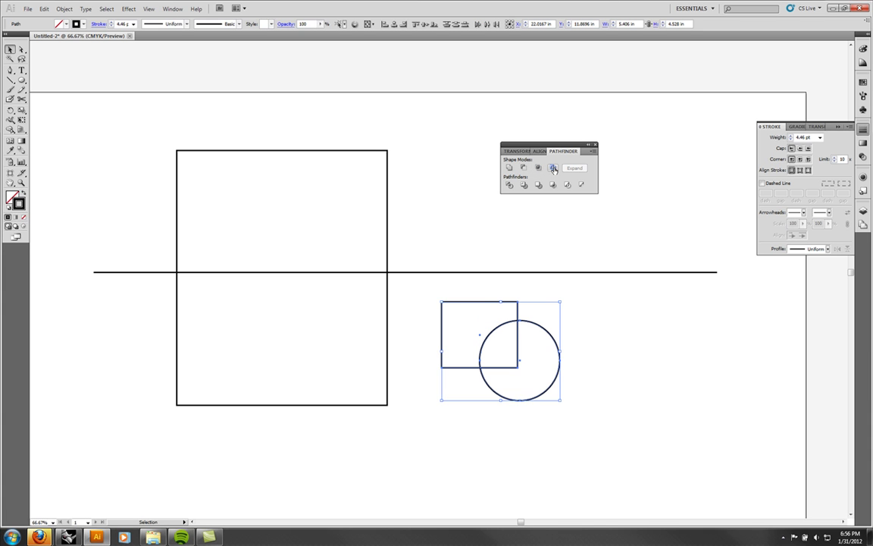
Apply Pathfinder Exclude to the small rectangle and circle, and expand Layer 1 and the resulting group in the layer list.
click(553, 169)
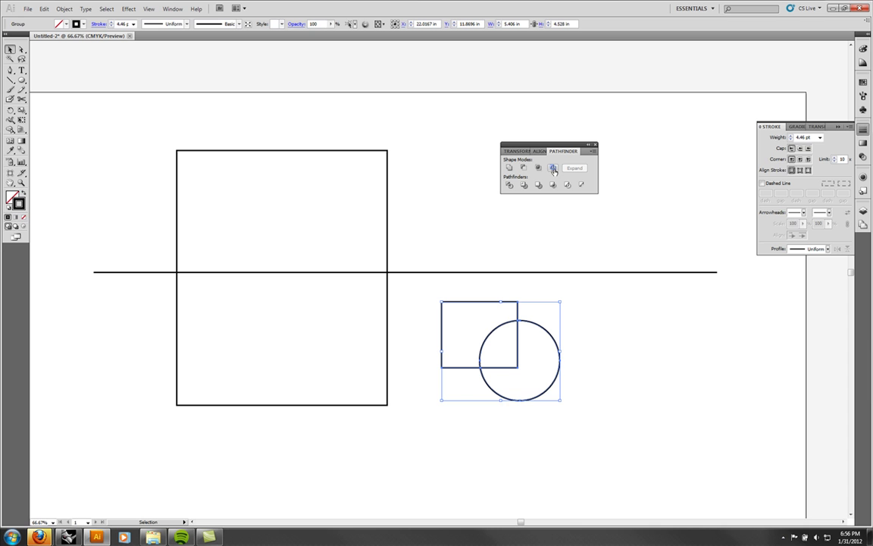
right_click(529, 329)
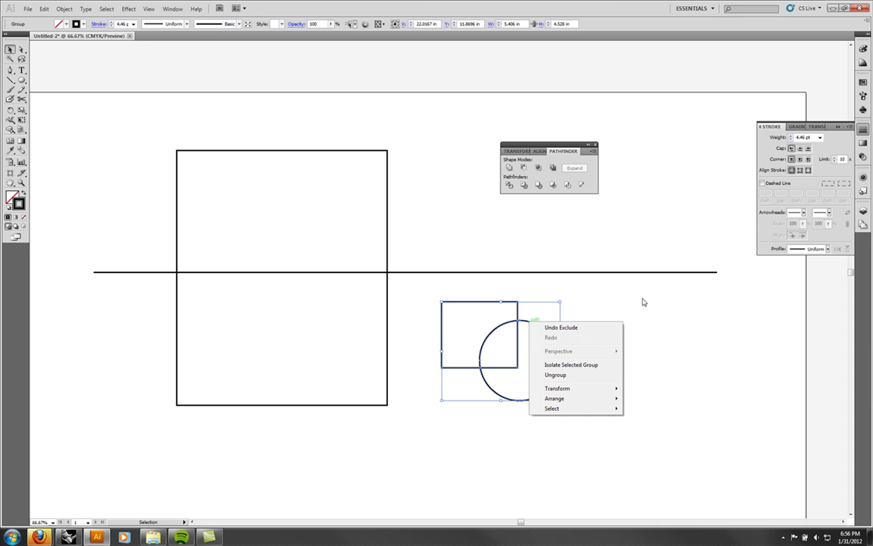
click(865, 213)
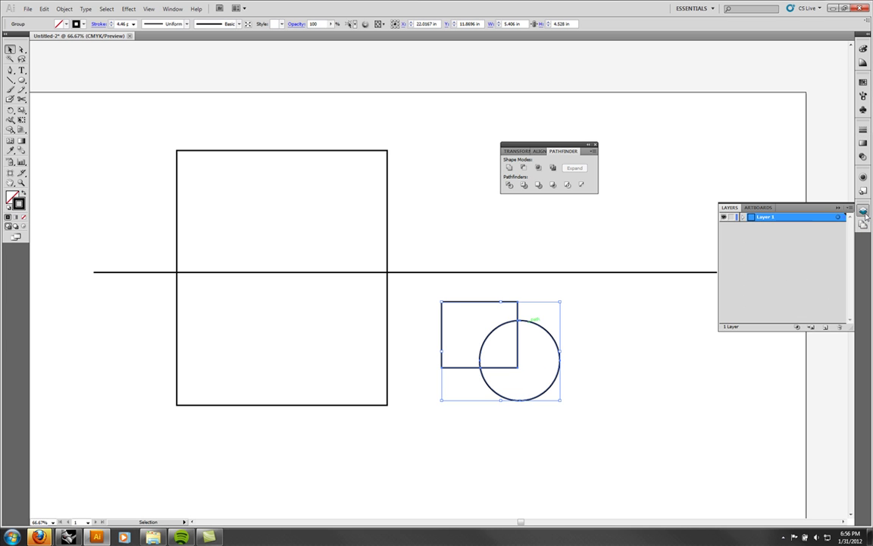
click(745, 218)
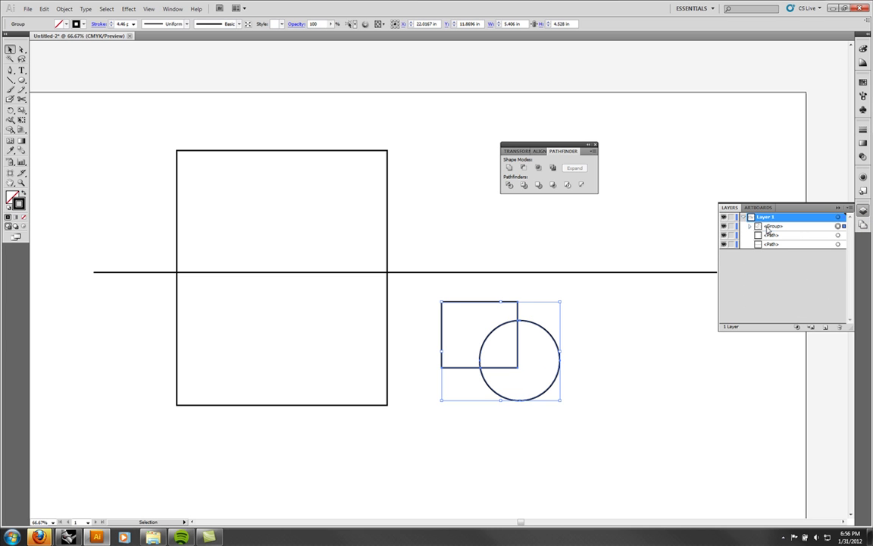
click(750, 226)
click(750, 226)
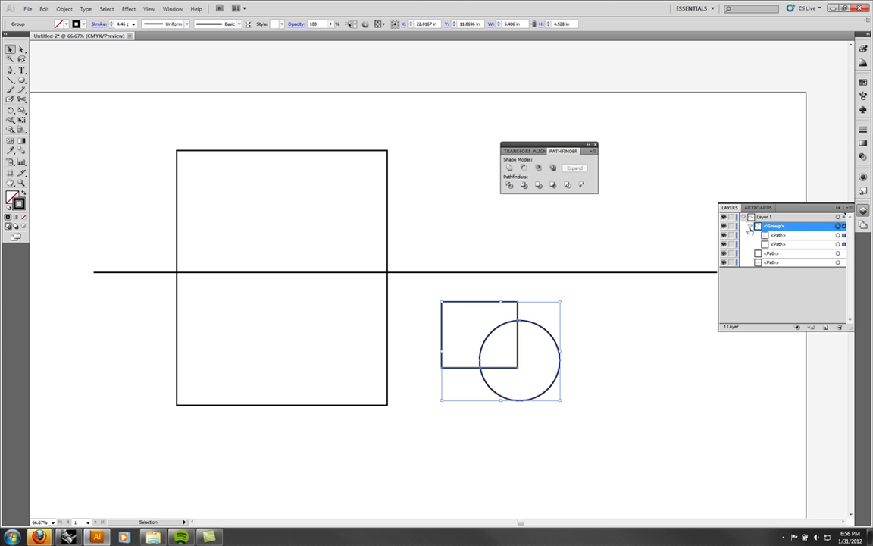
Ungroup the excluded rectangle-and-circle shape and move its two pieces, shifting the circle piece away from the rectangle piece.
right_click(546, 330)
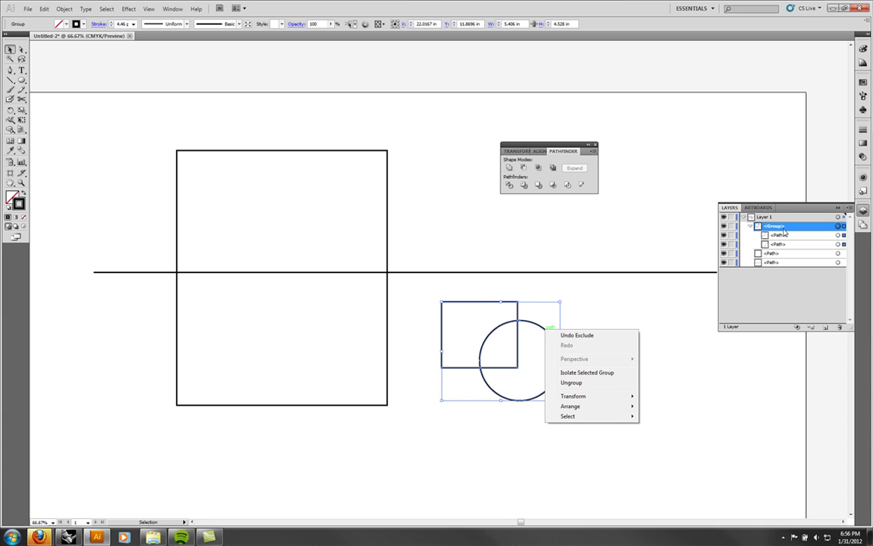
click(621, 381)
click(558, 376)
drag(561, 365, 625, 387)
click(533, 325)
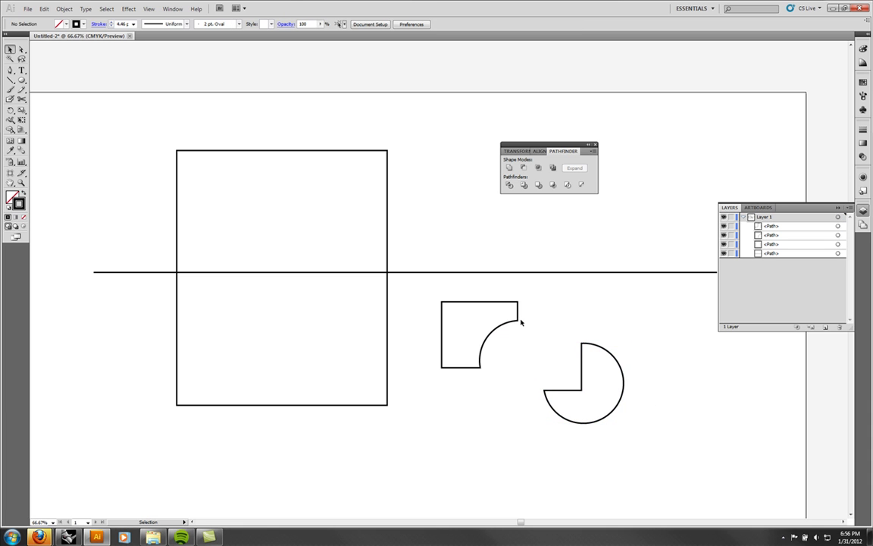
mouse_move(521, 323)
mouse_down()
mouse_move(584, 346)
mouse_move(531, 325)
mouse_up()
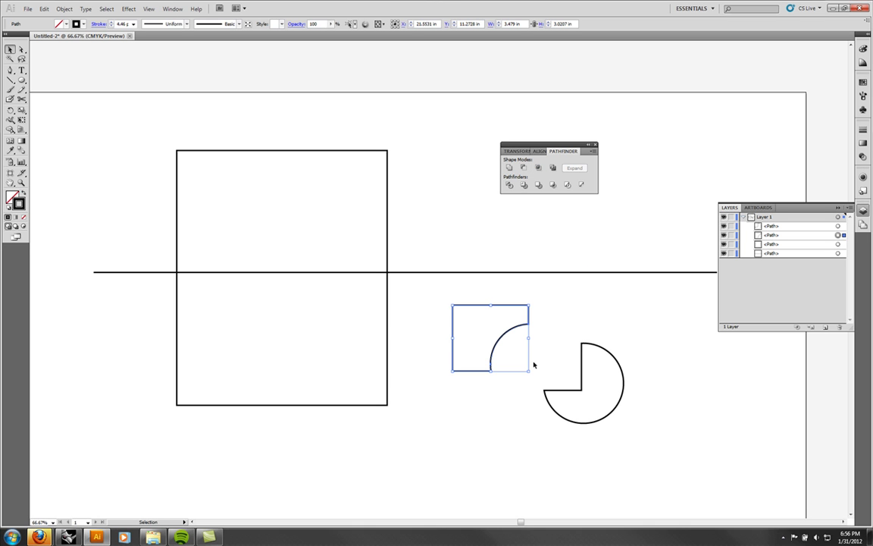
Undo the piece moves, the ungrouping and the Exclude operation on the small rectangle and circle, and clear the selection.
key(ctrl+z)
key(ctrl+z)
key(ctrl+z)
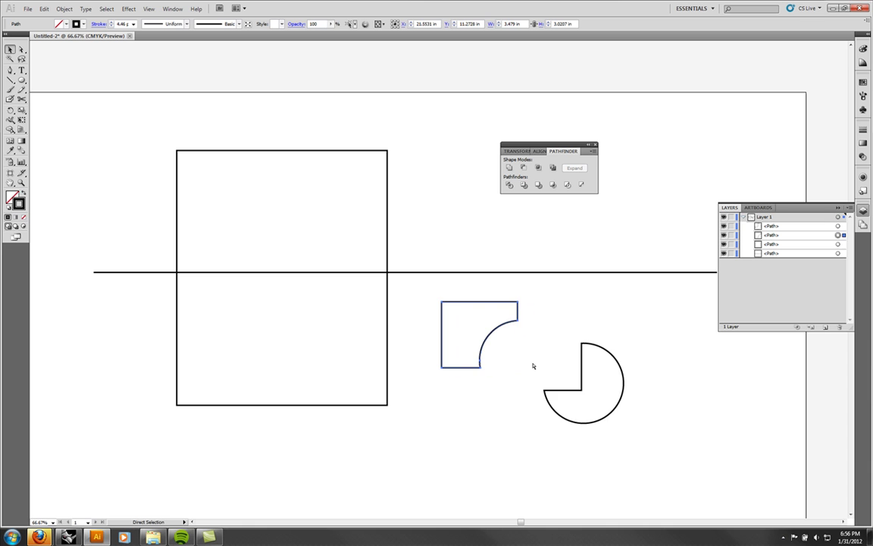
key(v)
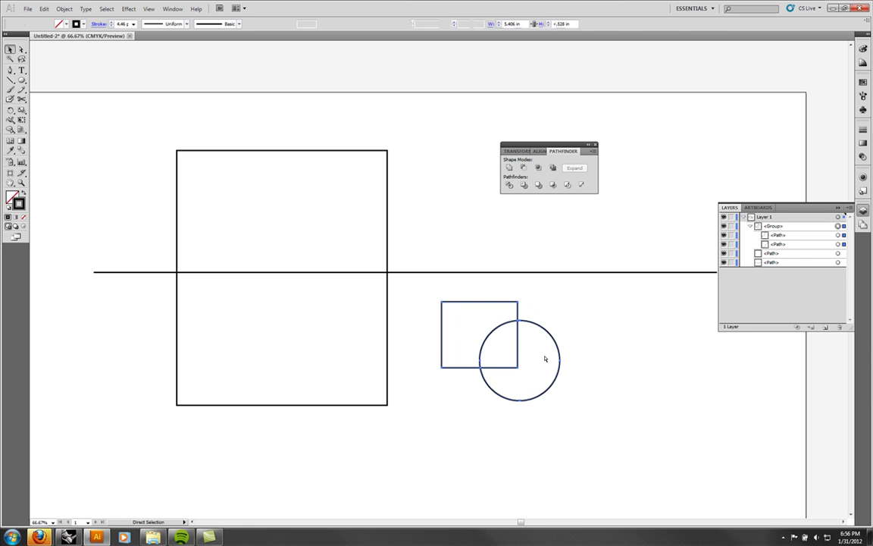
key(ctrl+shift+g)
click(579, 347)
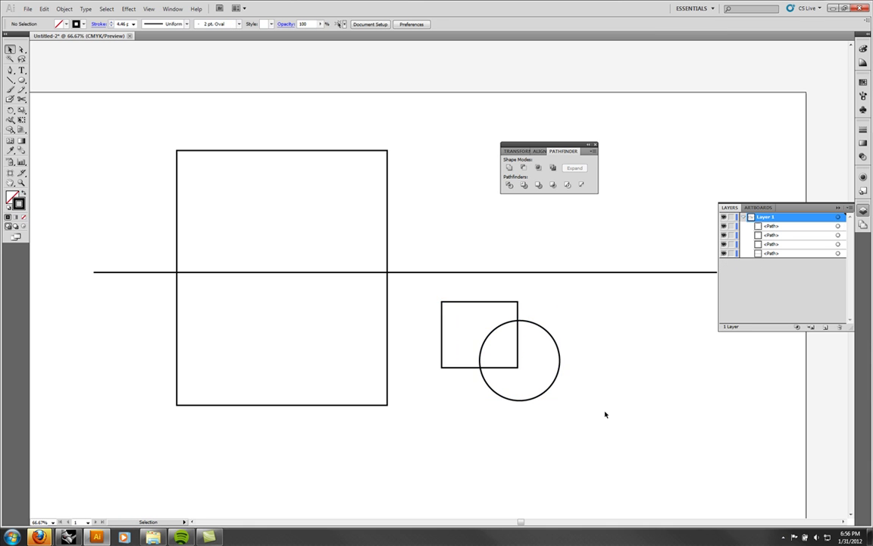
Divide the small rectangle and circle with Pathfinder, ungroup the result, and pull the circle and overlap pieces apart.
drag(597, 427, 445, 302)
drag(606, 429, 443, 300)
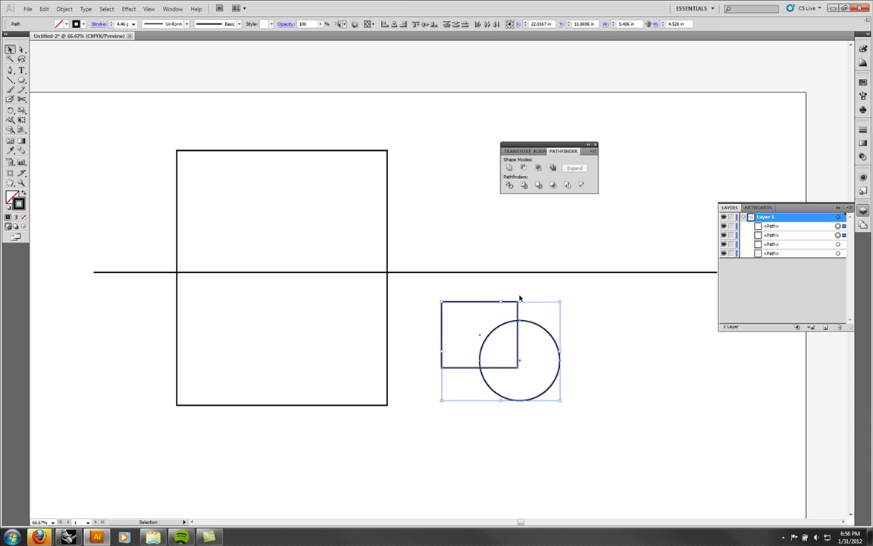
click(508, 185)
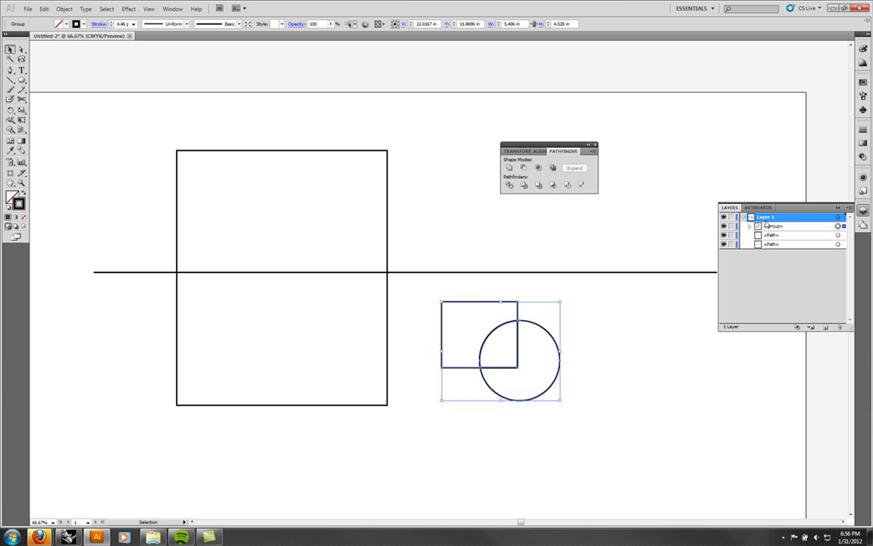
right_click(542, 331)
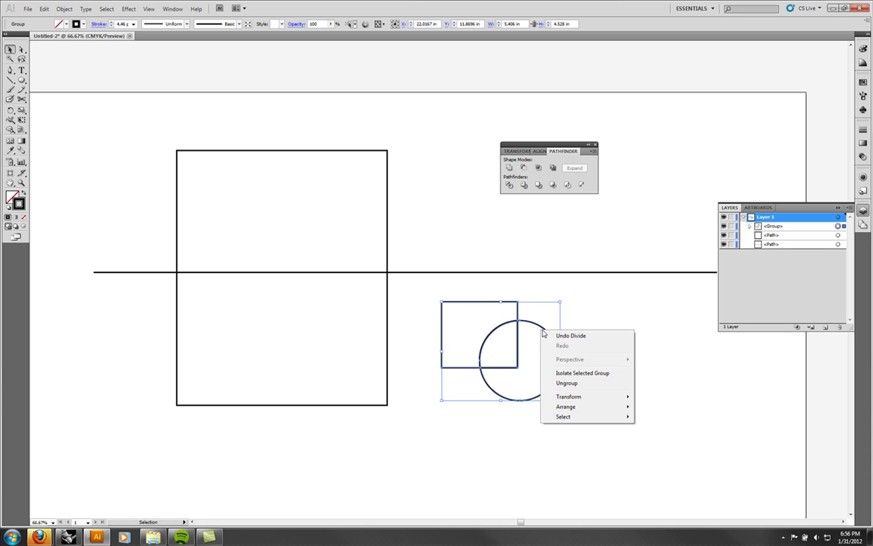
click(566, 383)
click(607, 354)
drag(548, 332, 607, 353)
drag(520, 335, 551, 343)
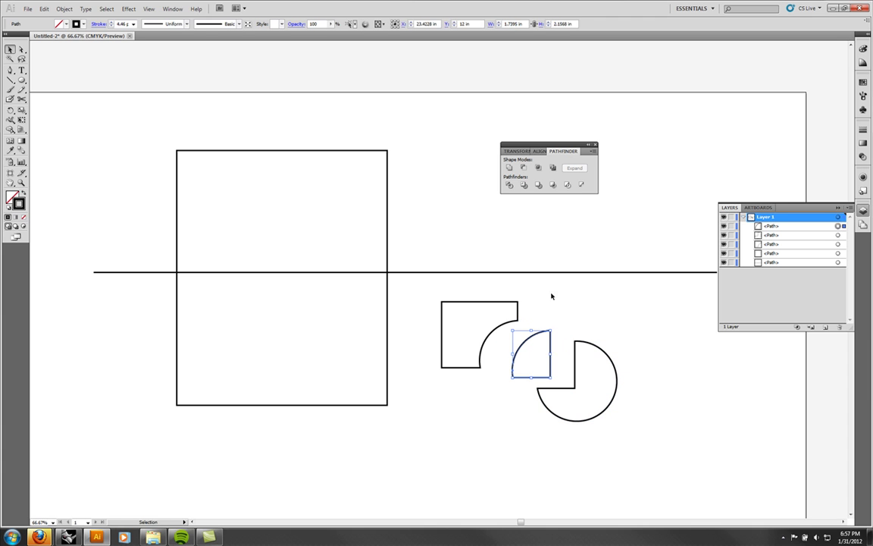
click(552, 296)
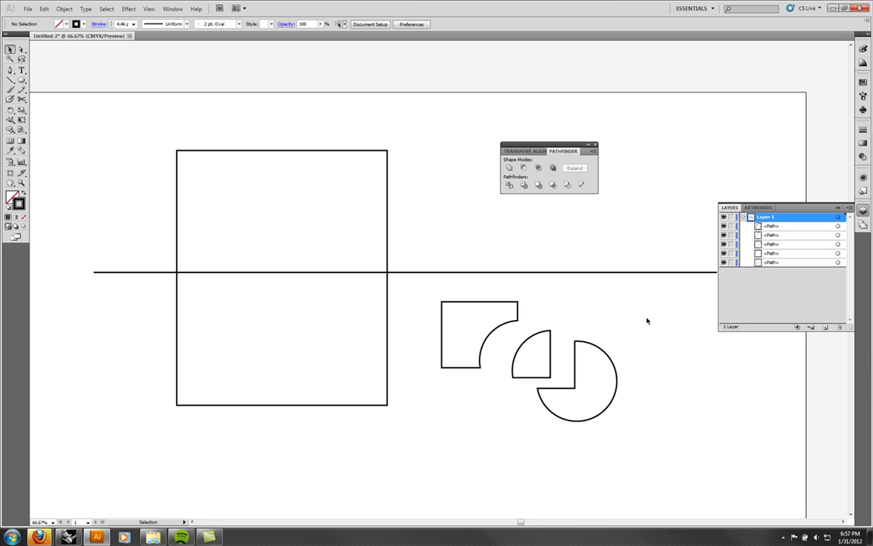
Undo the separation, ungrouping and Divide on the small shapes, and redo the circle's move onto the rectangle's corner.
key(ctrl+z)
key(ctrl+z)
key(ctrl+z)
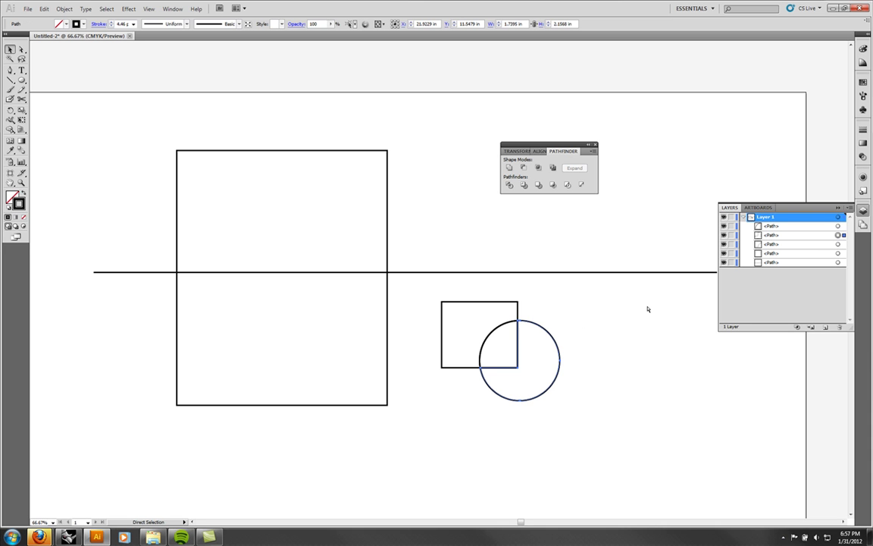
key(ctrl+z)
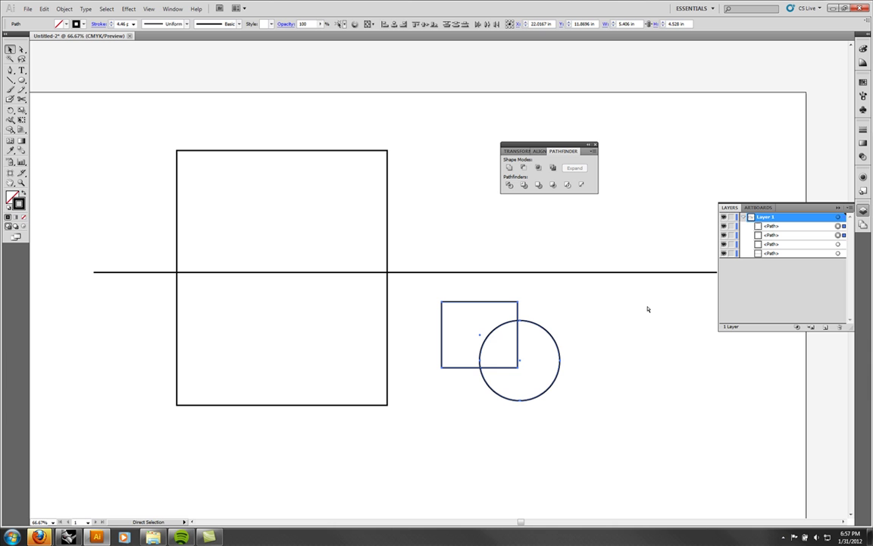
key(ctrl+z)
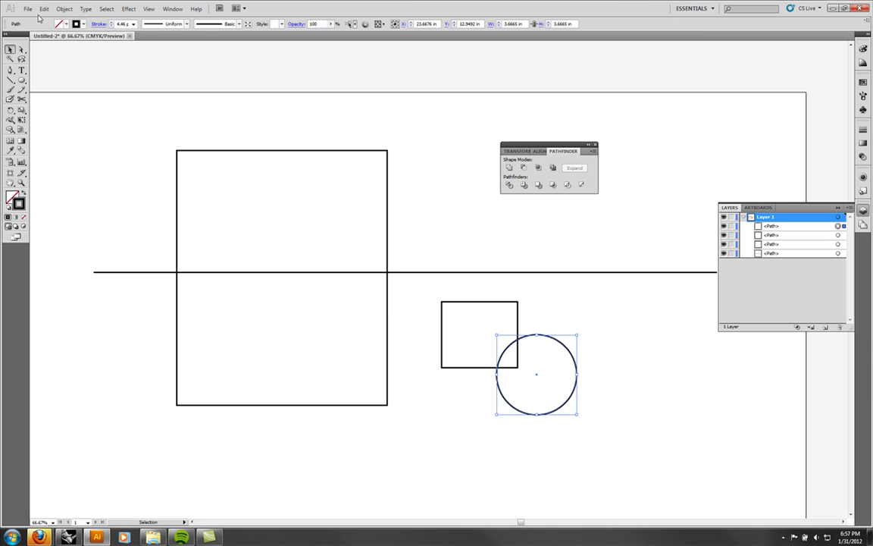
click(44, 9)
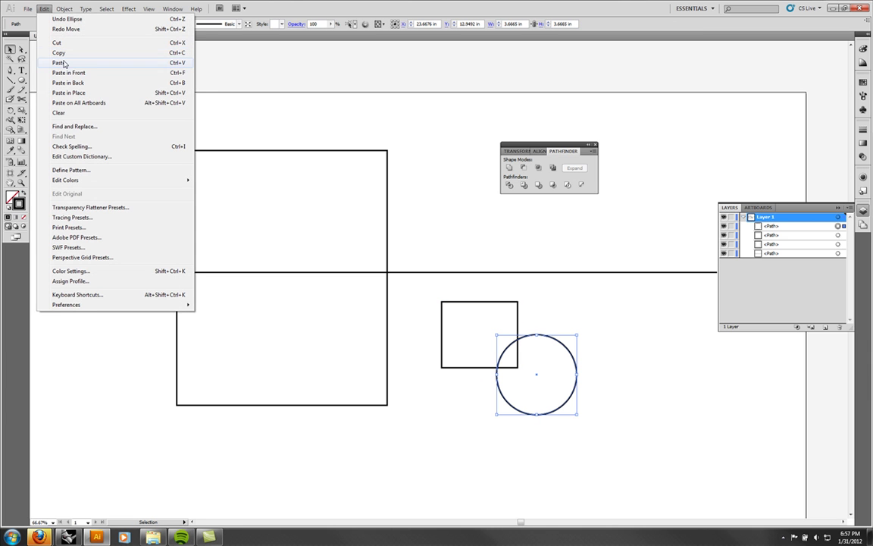
click(66, 29)
click(418, 242)
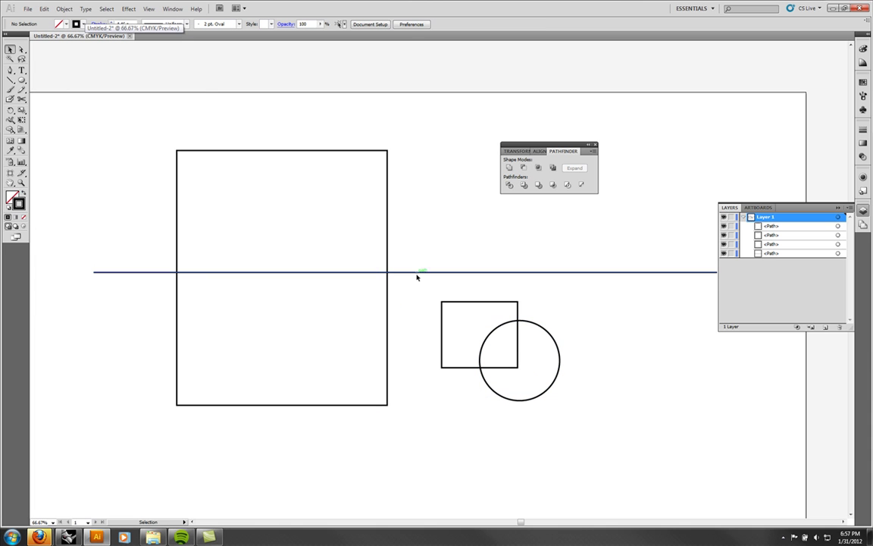
Divide the large rectangle along the horizontal line with Pathfinder, try deleting the resulting group, and undo the deletion.
drag(417, 331, 190, 252)
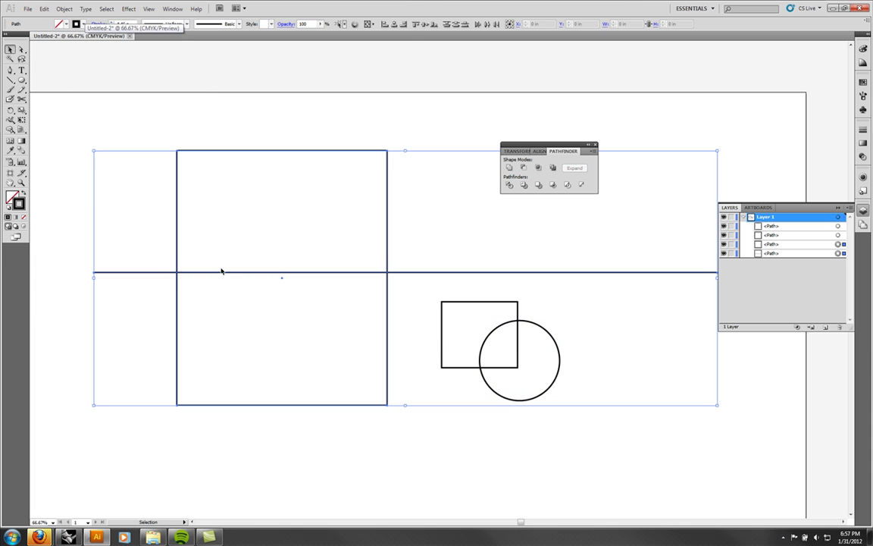
click(509, 185)
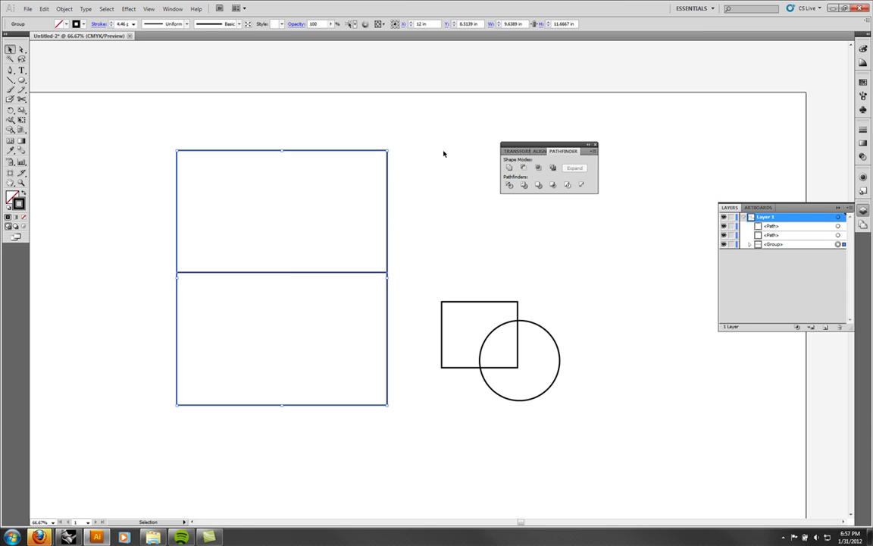
click(396, 329)
click(359, 306)
key(Delete)
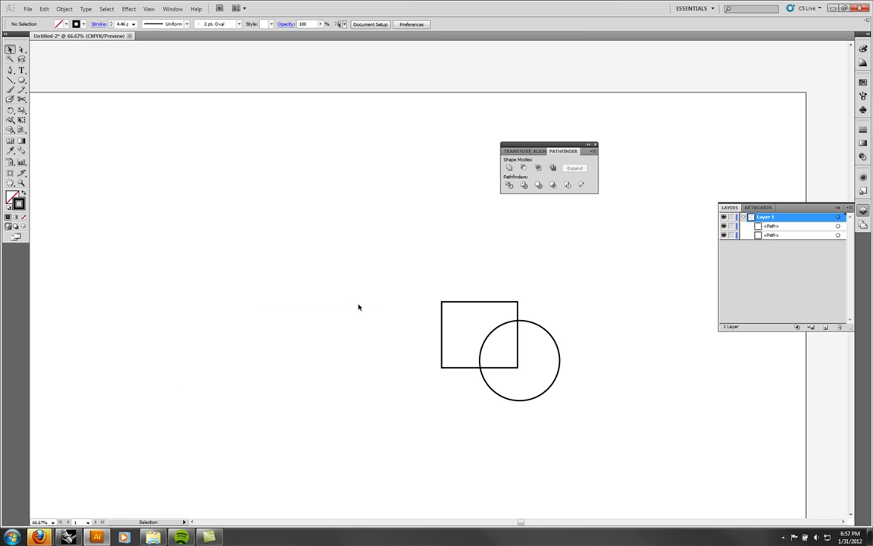
key(ctrl+z)
Ungroup the divided large rectangle and delete only its lower half.
right_click(359, 306)
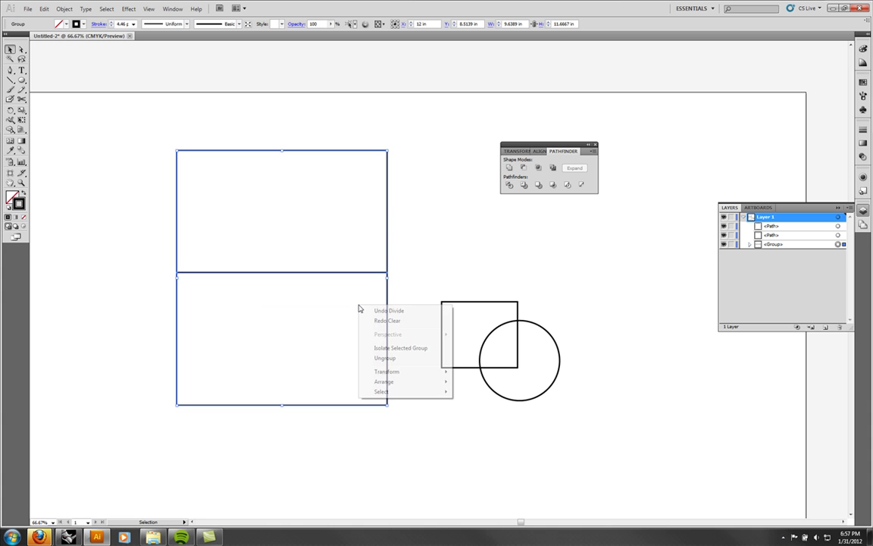
click(407, 358)
click(414, 407)
drag(413, 368, 347, 366)
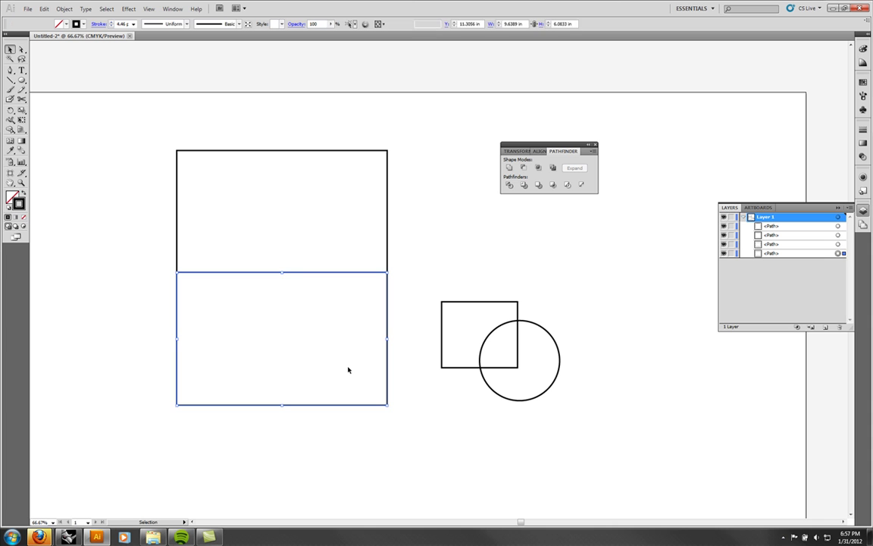
key(Delete)
Undo the deletion, ungrouping and Divide on the large rectangle and line, redoing the one step undone too far.
key(ctrl+z)
key(ctrl+z)
key(ctrl+z)
key(ctrl+z)
click(44, 9)
click(65, 28)
Try Pathfinder's Trim on the unfilled small rectangle and circle, dismiss the message, and clear the selection.
drag(643, 489, 427, 309)
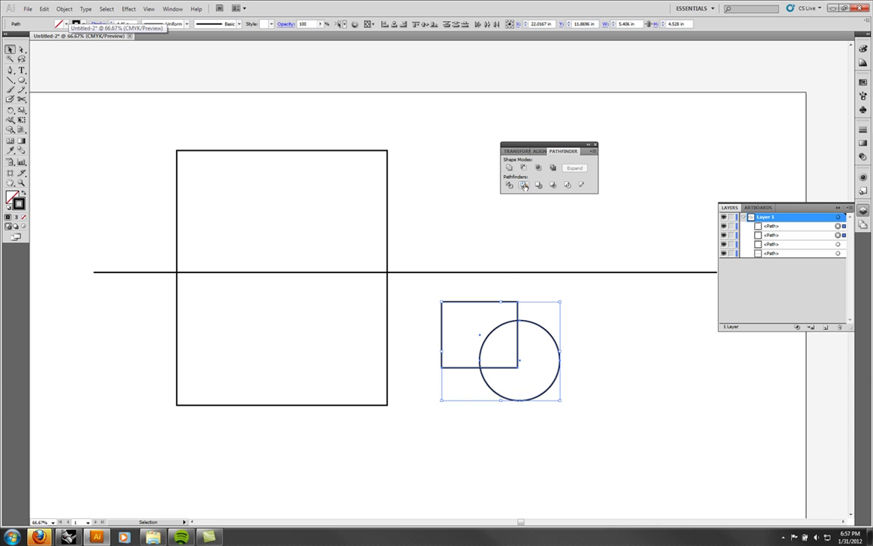
click(523, 185)
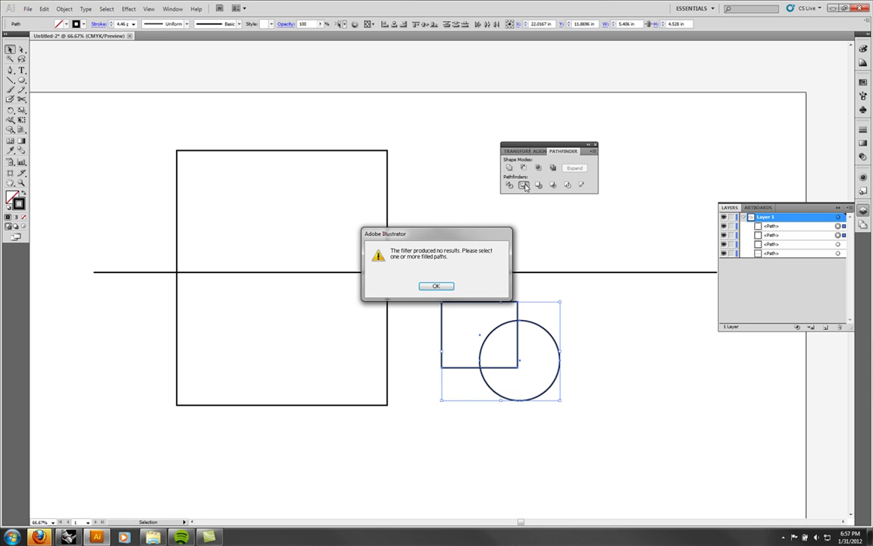
click(439, 286)
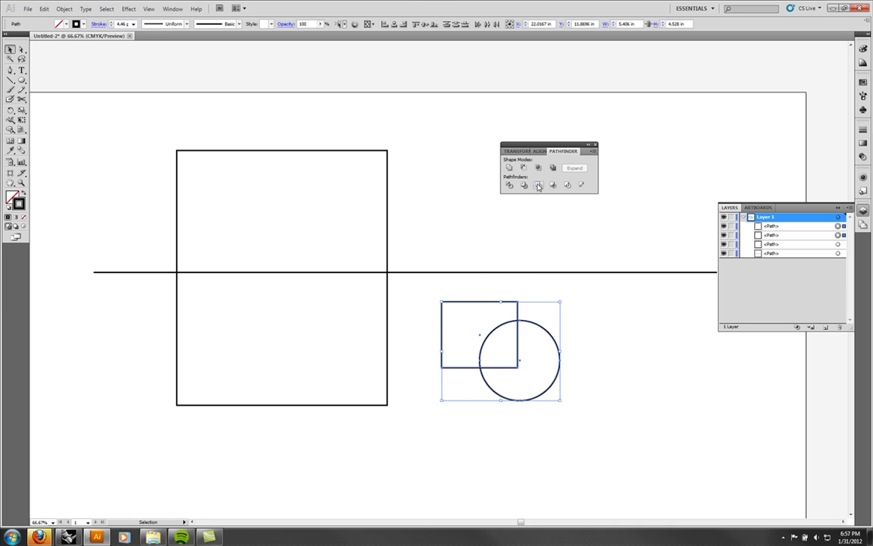
click(642, 398)
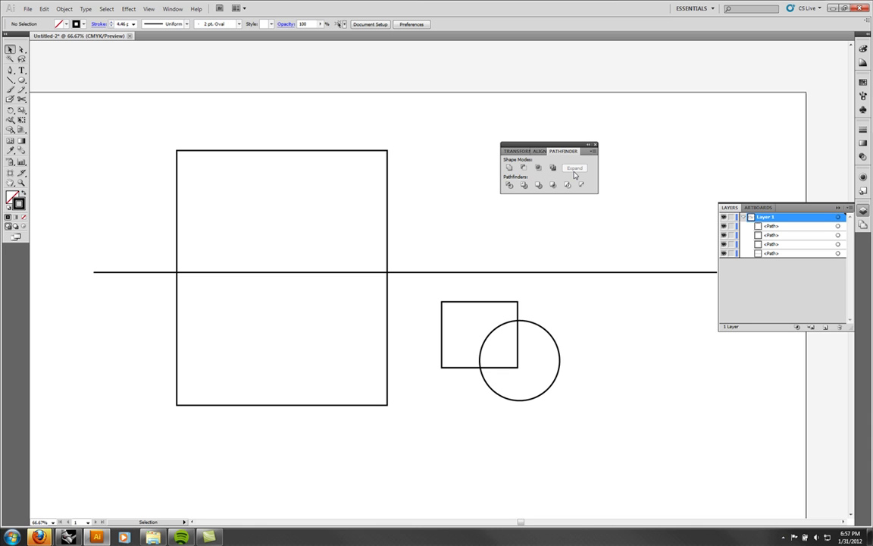
Divide the small rectangle and circle with Pathfinder, ungroup the result, and move the circle piece down and to the right.
drag(579, 436, 432, 297)
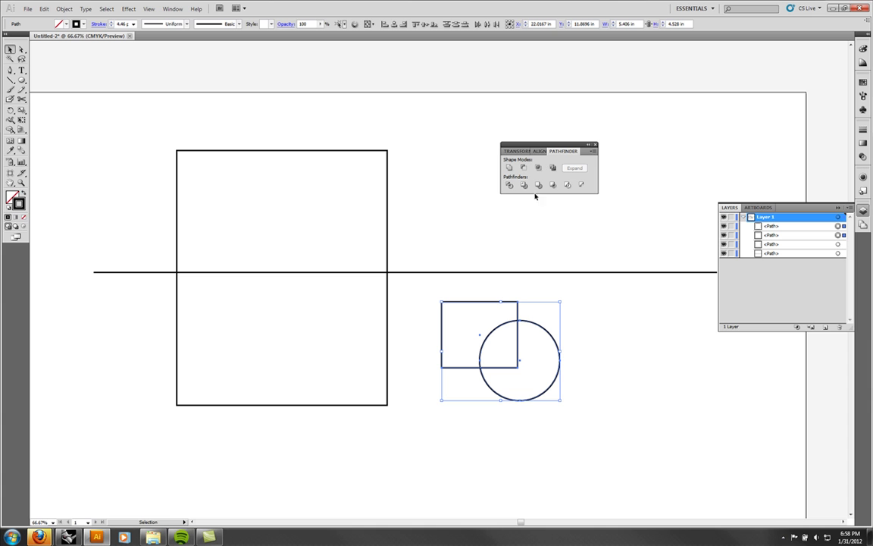
click(510, 185)
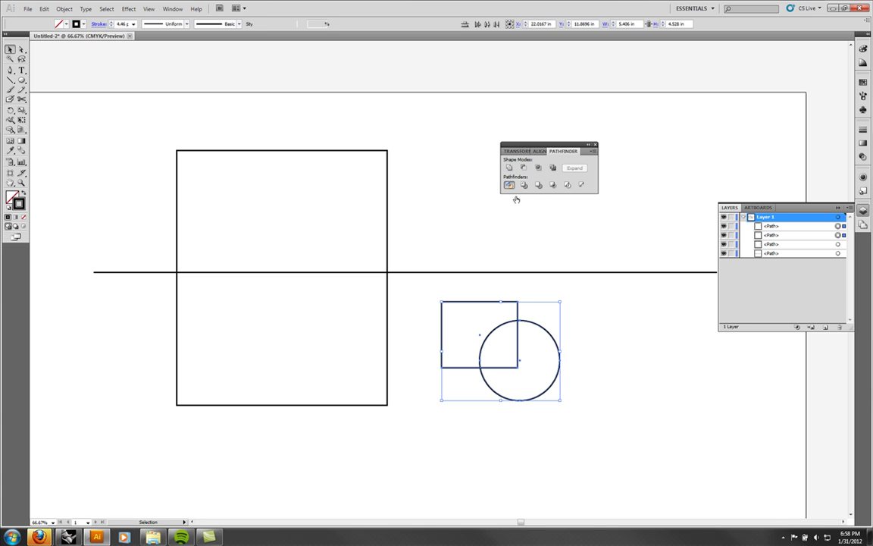
right_click(512, 345)
click(531, 394)
click(580, 330)
drag(555, 345, 579, 366)
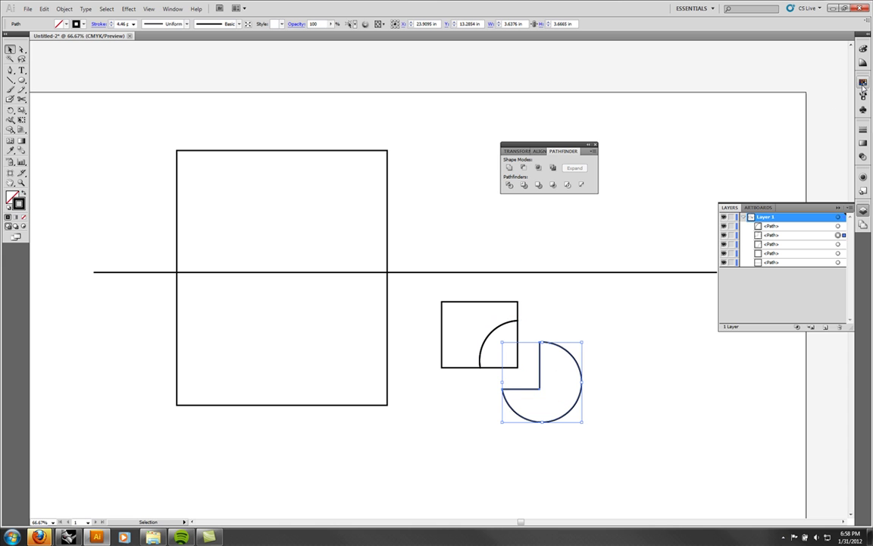
Give the separated circle piece a solid red fill with no stroke by swapping its fill and stroke colours.
click(863, 83)
click(791, 88)
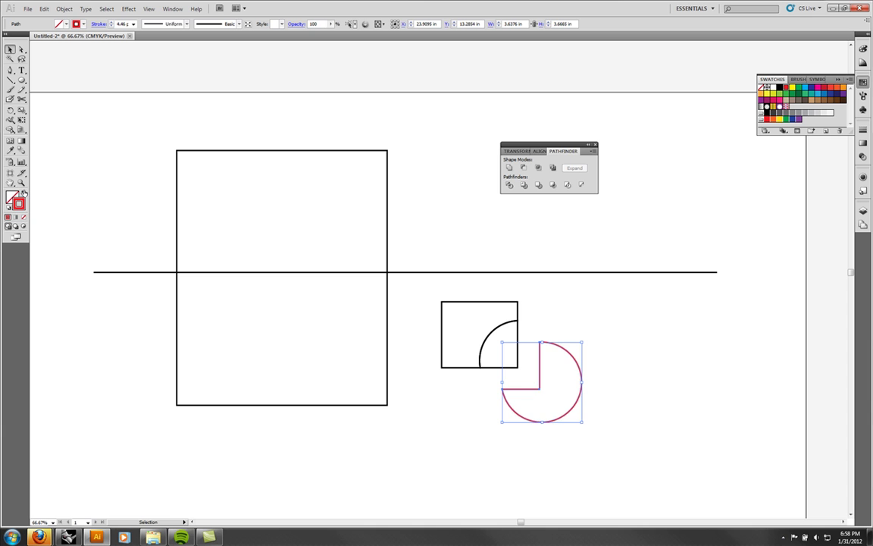
click(23, 193)
Fill the quarter-round overlap piece with yellow, keeping its black stroke, and clear the selection.
click(489, 345)
click(483, 347)
click(15, 198)
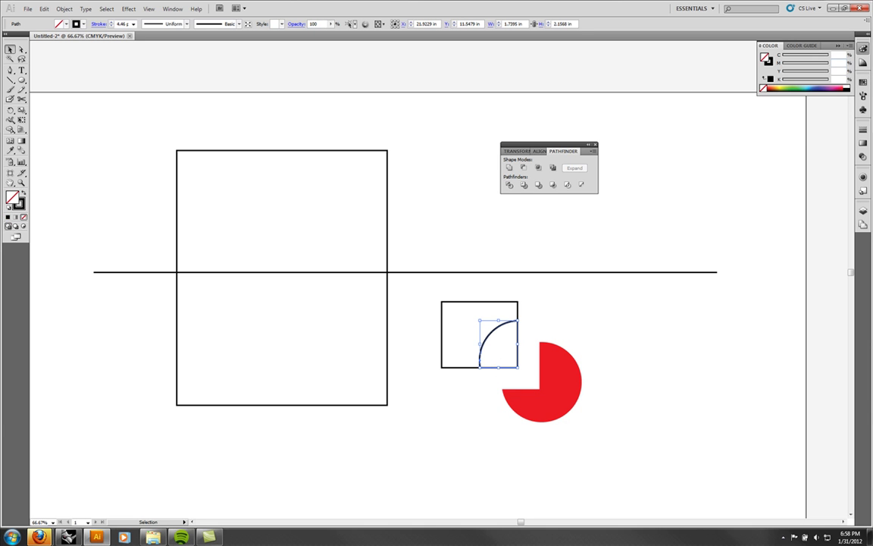
click(792, 86)
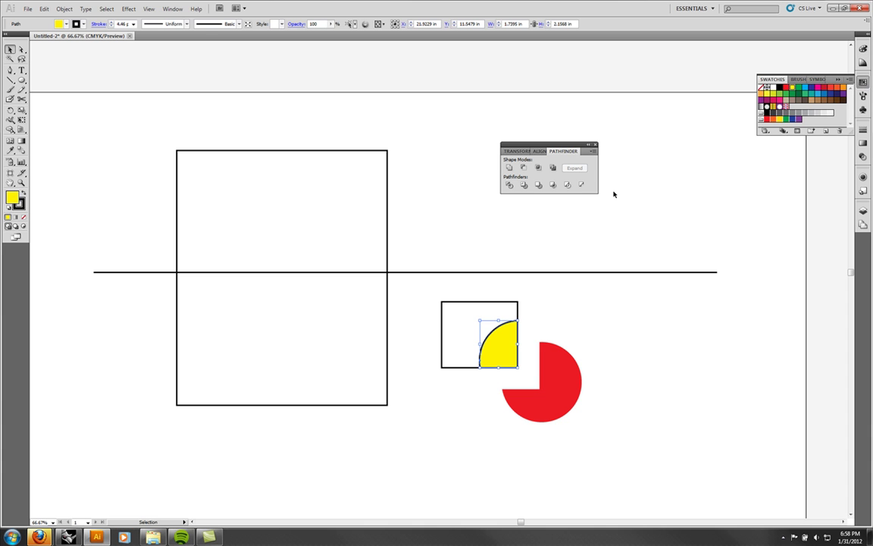
click(614, 191)
Fill the notched rectangle piece with blue and move it to the right of the red piece, just below the horizontal line.
click(512, 305)
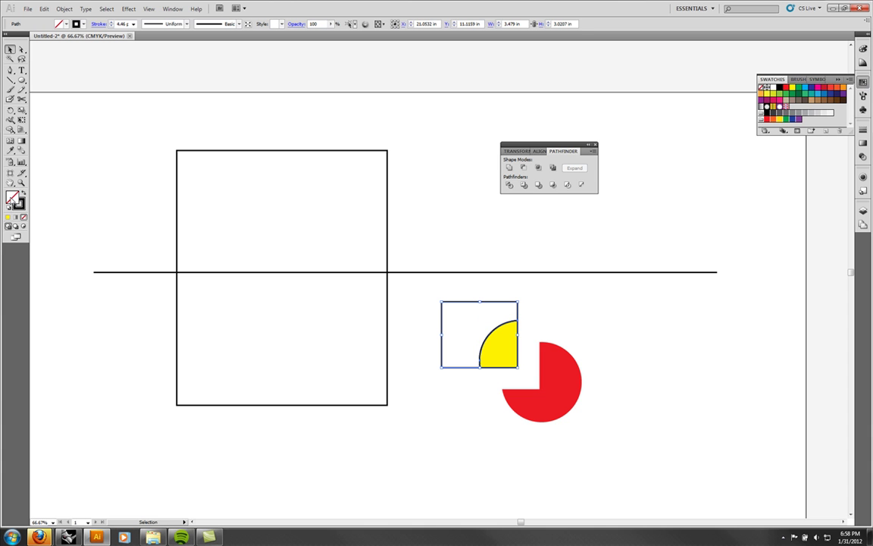
click(862, 49)
click(863, 82)
click(808, 92)
click(692, 259)
drag(486, 319, 673, 307)
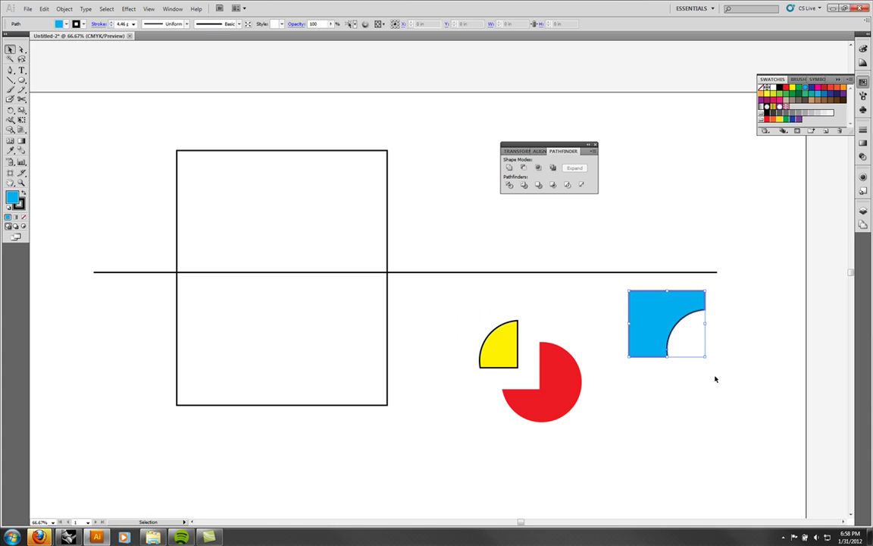
drag(717, 417, 760, 417)
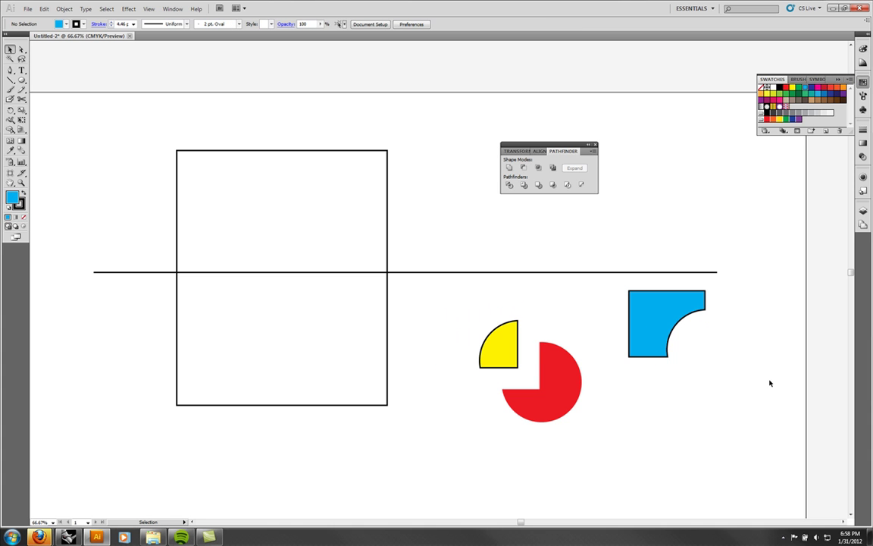
Shift the blue cut-out shape slightly toward the red one, and delete all of the existing artwork.
drag(655, 311, 631, 311)
click(688, 375)
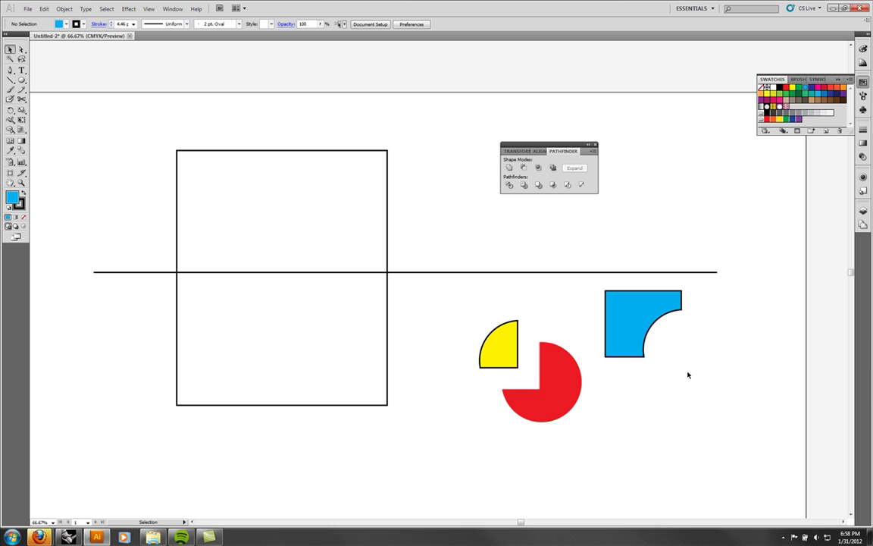
drag(716, 454, 135, 226)
key(Delete)
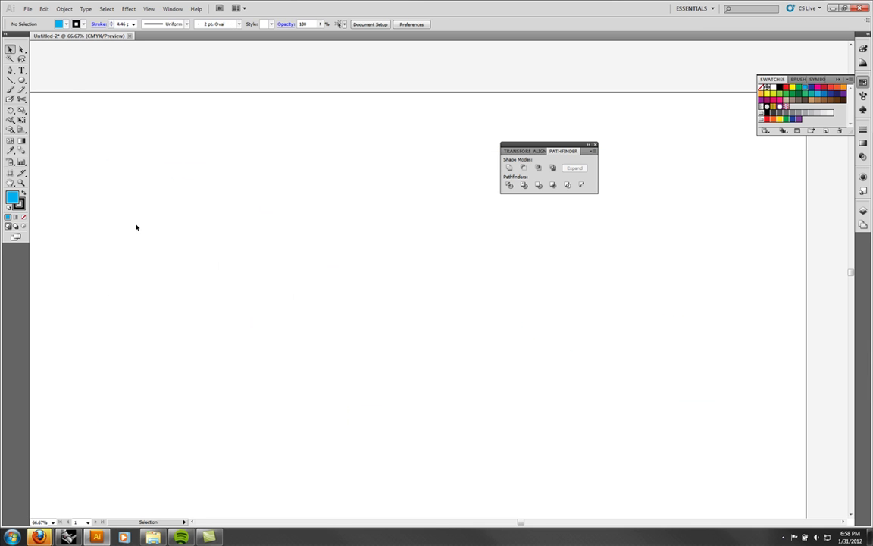
Draw two separate straight lines with the Pen tool, sloping in opposite directions and crossing near their upper ends.
click(10, 69)
click(168, 349)
click(338, 217)
click(10, 49)
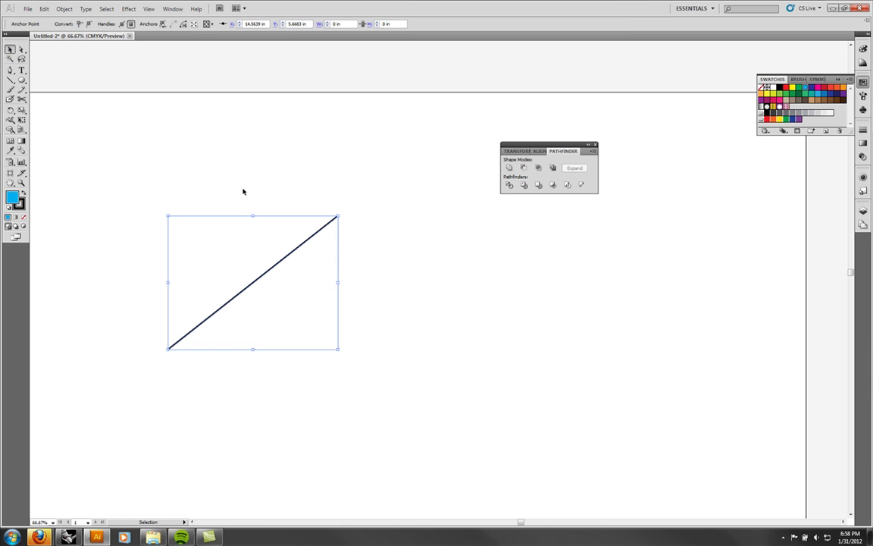
click(30, 66)
click(9, 69)
click(268, 194)
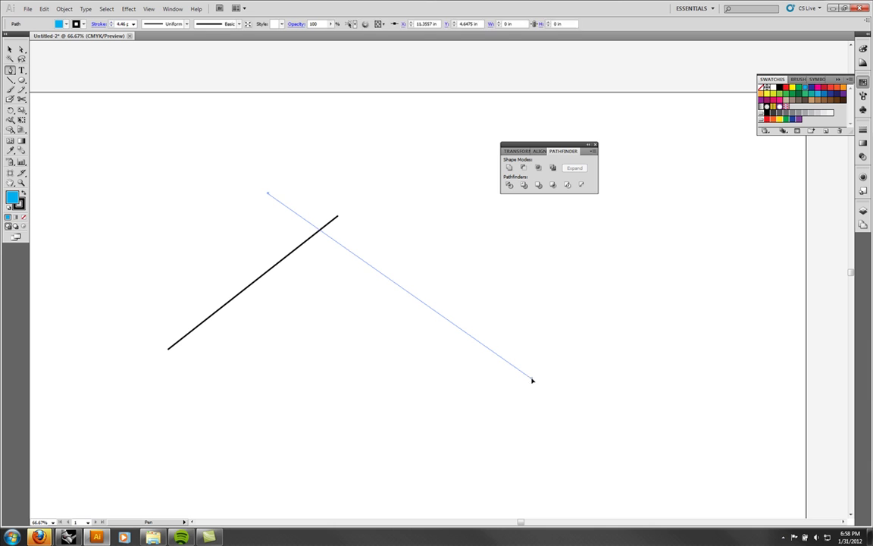
click(532, 378)
key(v)
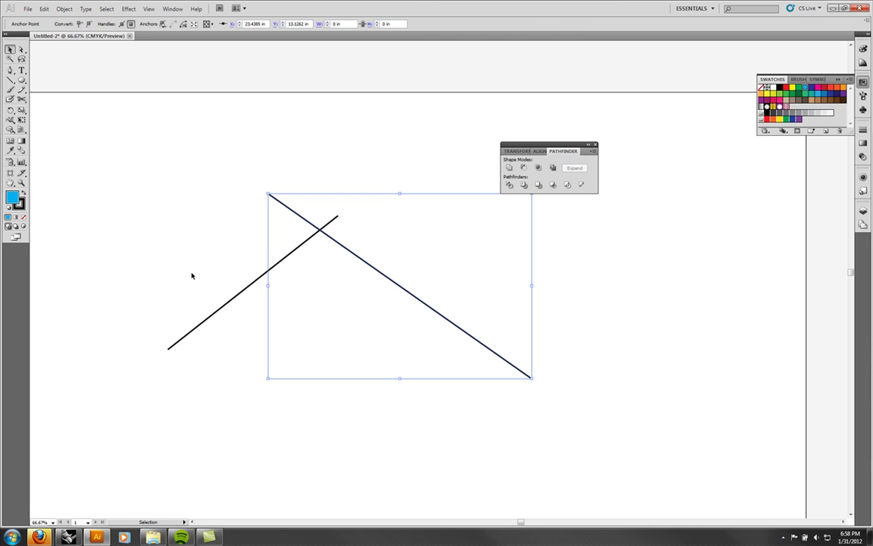
Draw a third separate Pen line sloping down to the right across the lower end of the first line.
click(10, 69)
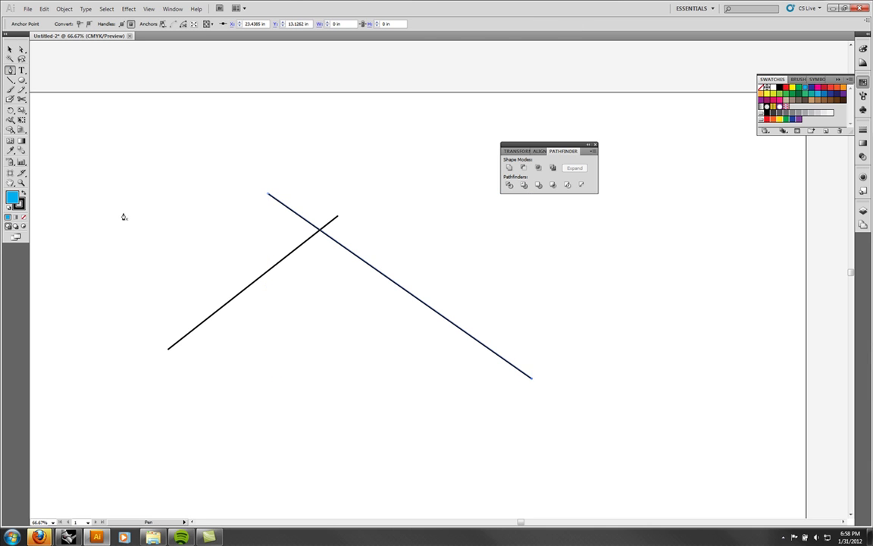
click(172, 273)
click(331, 432)
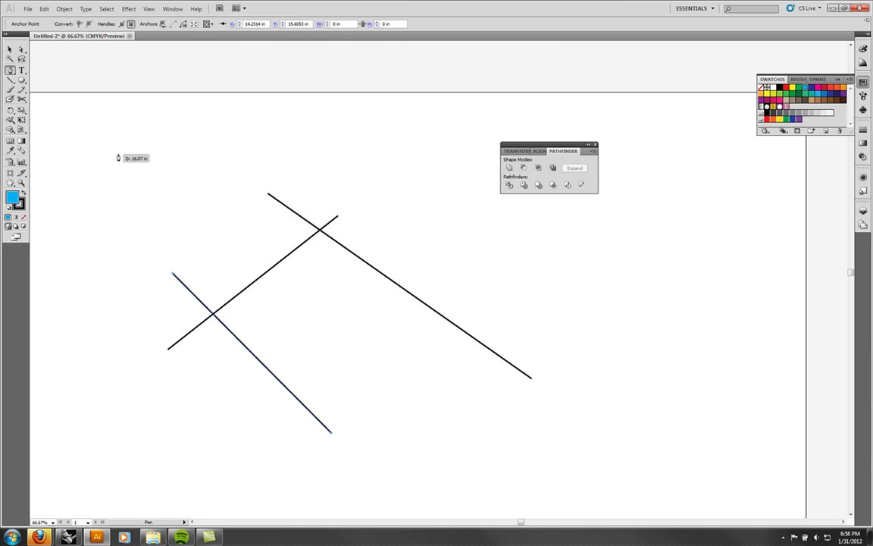
ctrl+click(43, 92)
Draw a three-segment zigzag Pen path crossing the third line and the long second line, and remove its fill.
click(204, 390)
click(328, 307)
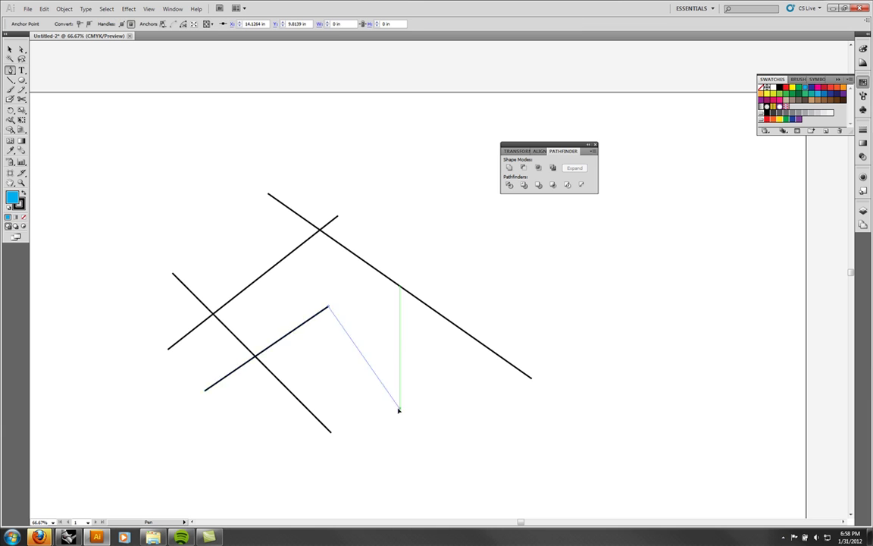
click(400, 409)
click(440, 272)
click(10, 48)
click(24, 217)
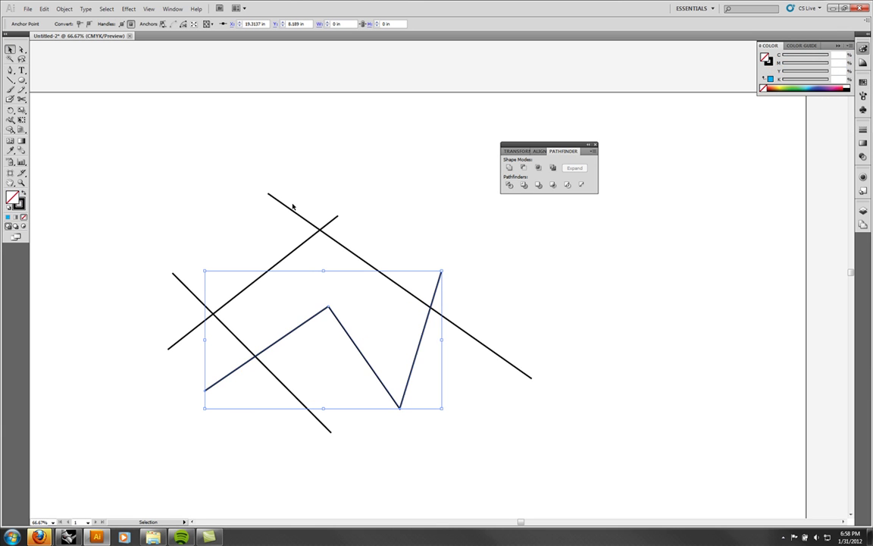
click(516, 230)
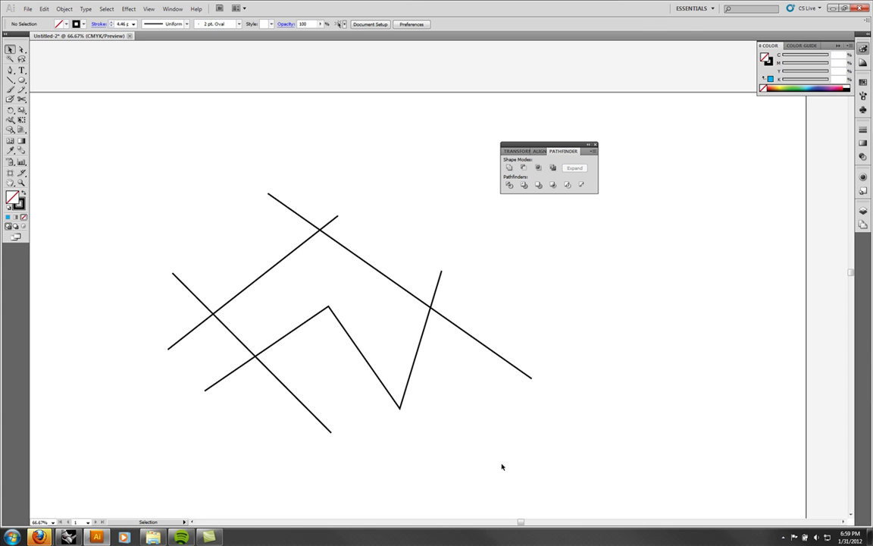
Make the crossing lines a Live Paint group and fill their enclosed area with cyan blue using the Live Paint Bucket.
key(ctrl+a)
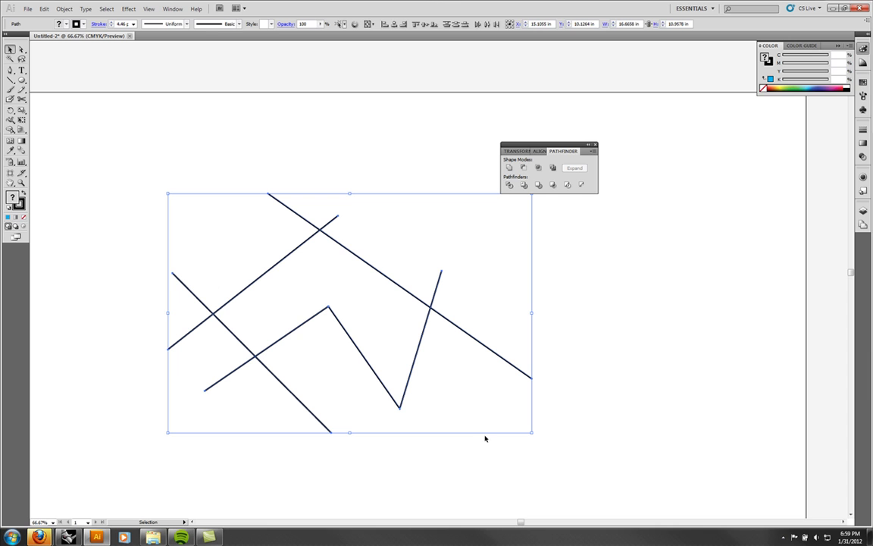
key(ctrl+shift+a)
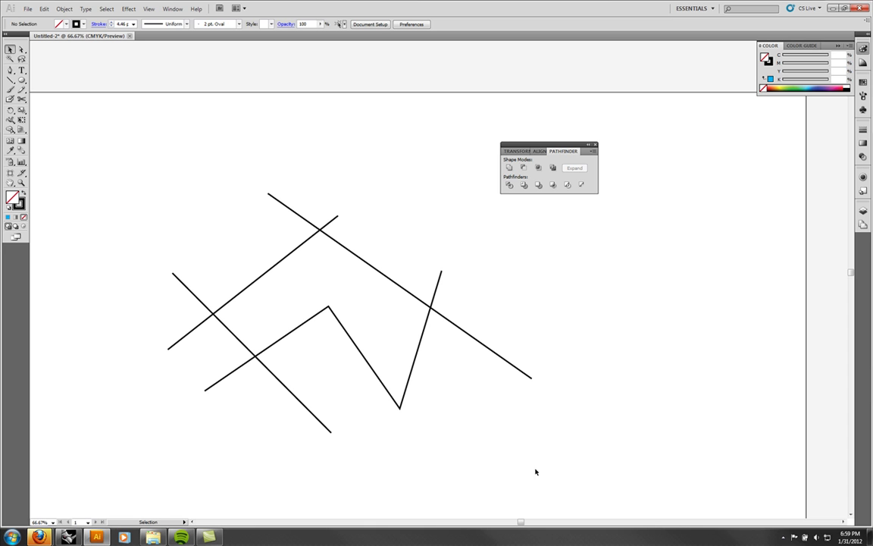
drag(525, 447, 144, 195)
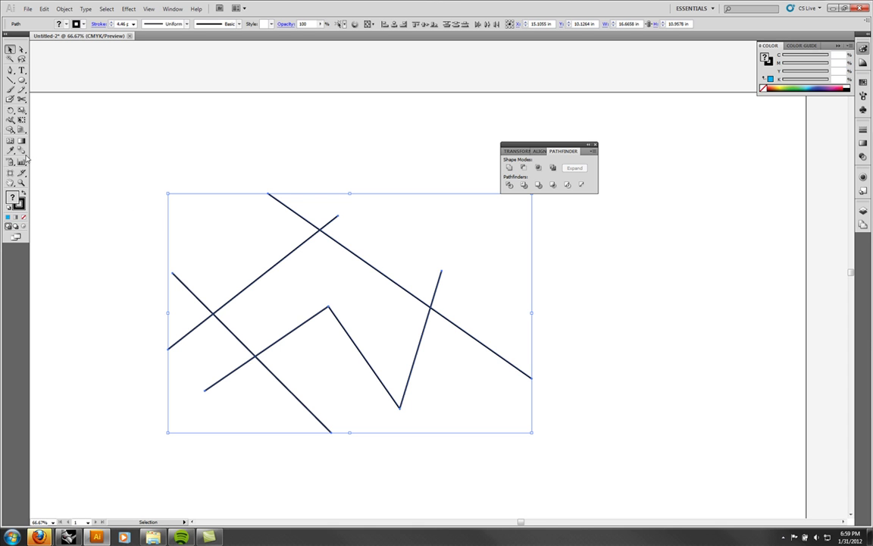
click(10, 129)
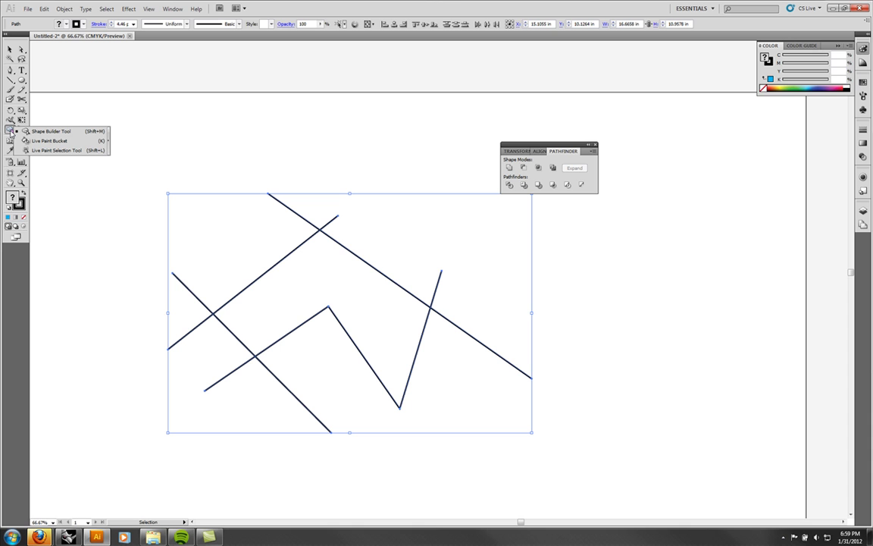
click(51, 142)
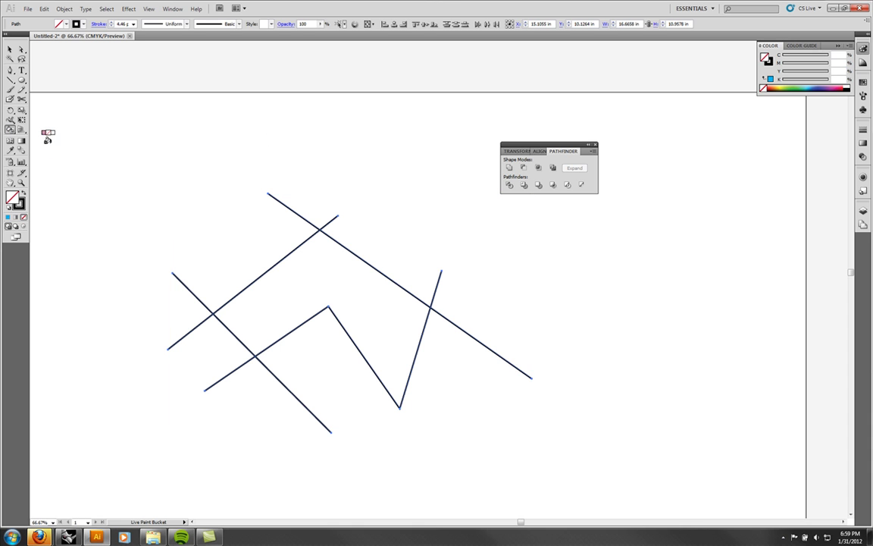
click(863, 82)
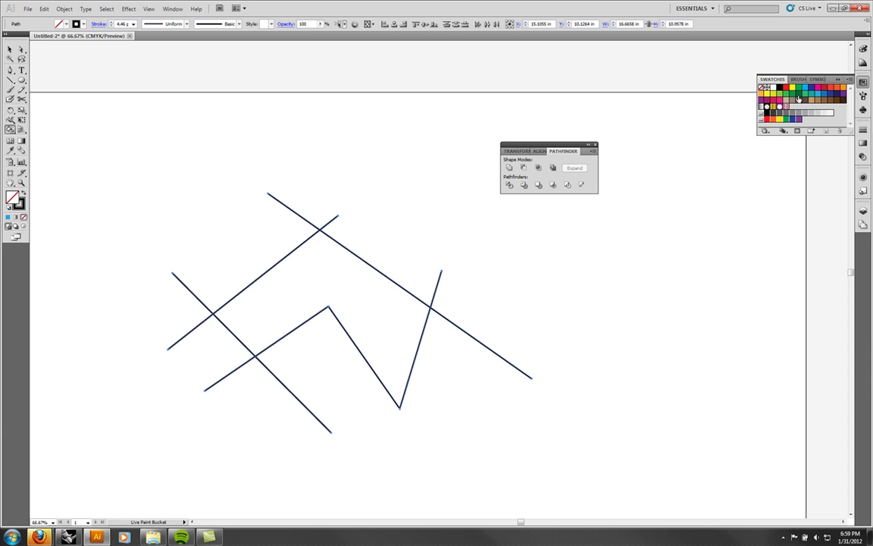
click(805, 89)
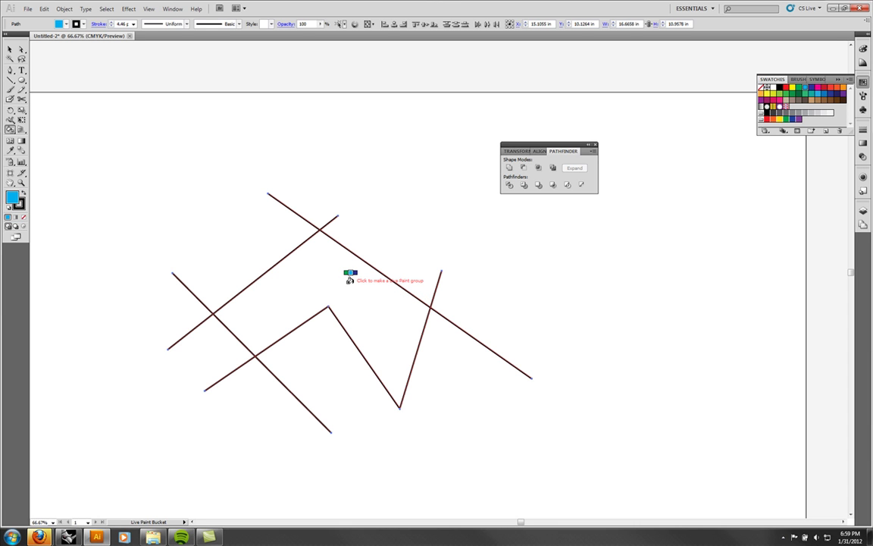
click(371, 274)
click(371, 274)
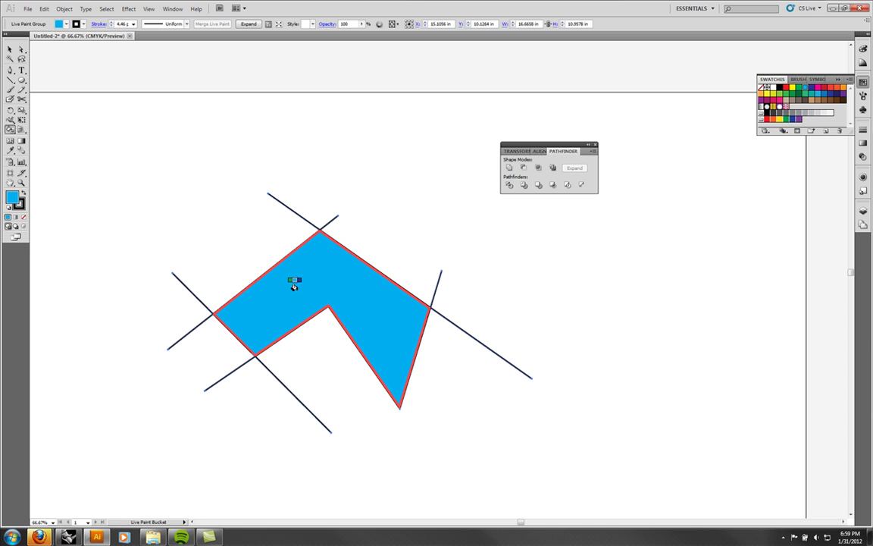
click(10, 49)
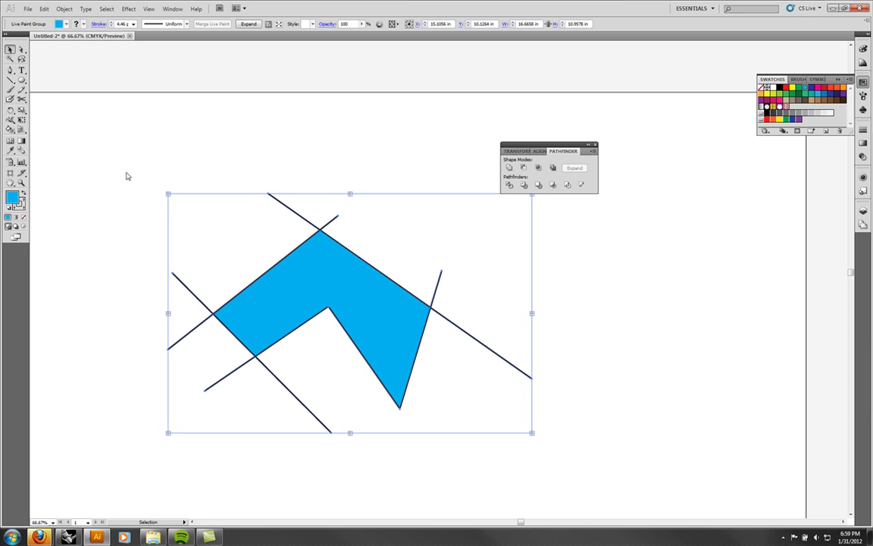
click(126, 174)
Draw three overlapping circles beside the blue shape with the Ellipse tool, and remove the fill from all three.
click(21, 80)
mouse_move(579, 262)
mouse_down()
mouse_move(692, 358)
mouse_move(693, 374)
mouse_up()
drag(765, 444, 629, 307)
drag(722, 225, 611, 337)
click(10, 49)
drag(593, 288, 725, 474)
click(23, 217)
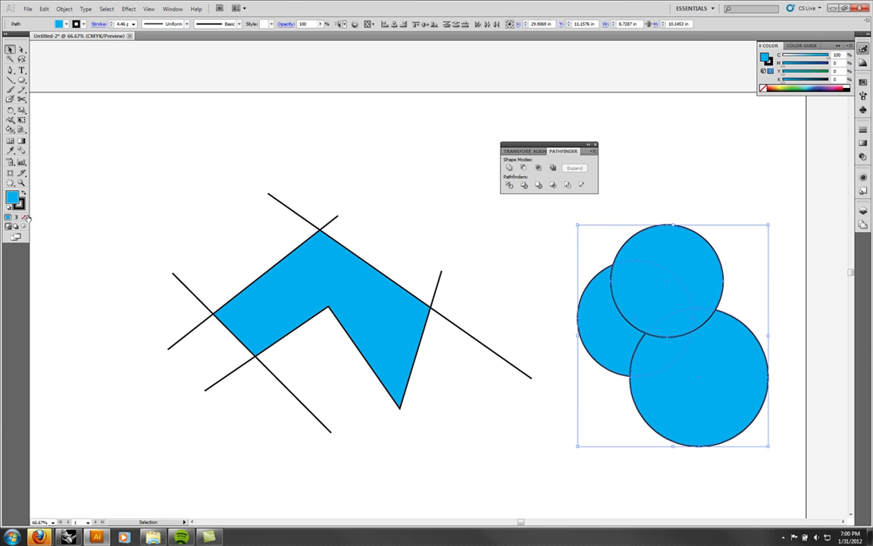
Convert the three overlapping circles into a Live Paint group with the Live Paint Bucket.
click(739, 497)
drag(739, 496, 515, 205)
click(11, 130)
click(694, 243)
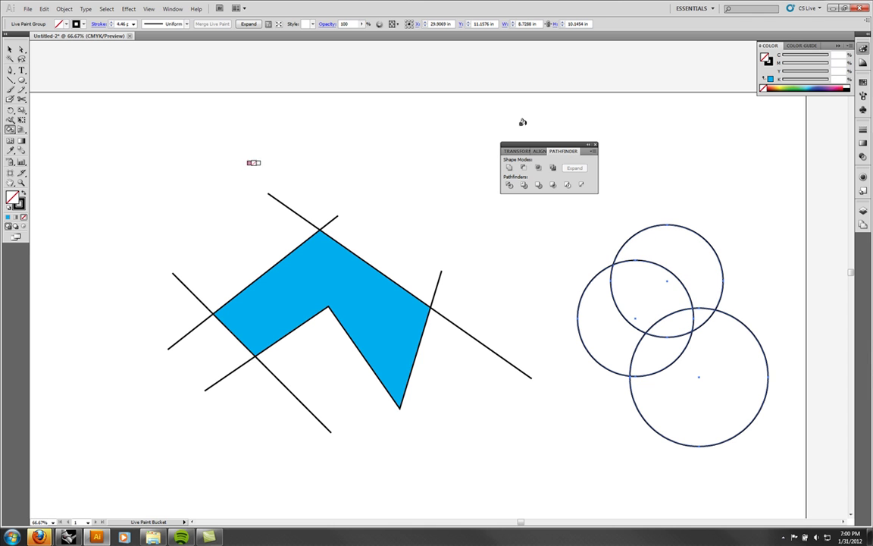
Paint the upper circle's outer crescent, the overlap of all three circles and the large lower circle's outer area yellow.
click(863, 81)
click(794, 88)
click(670, 239)
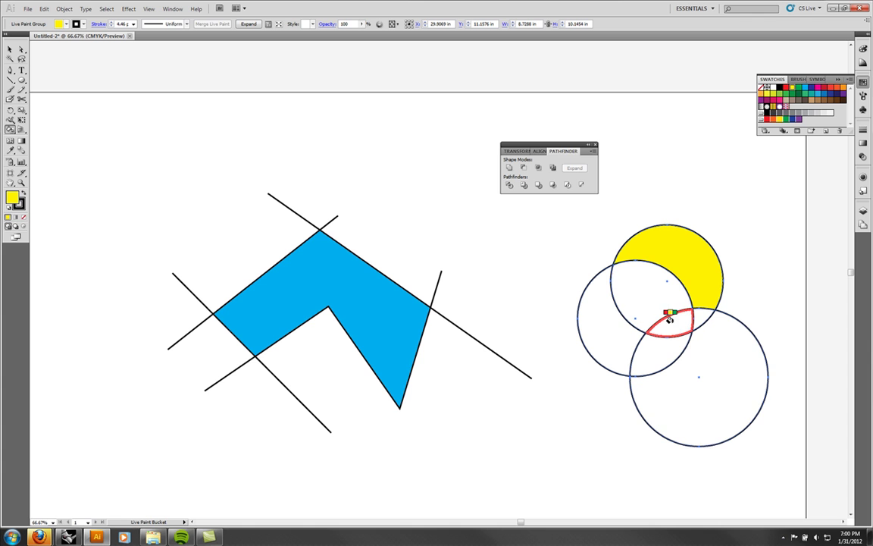
click(670, 319)
click(694, 345)
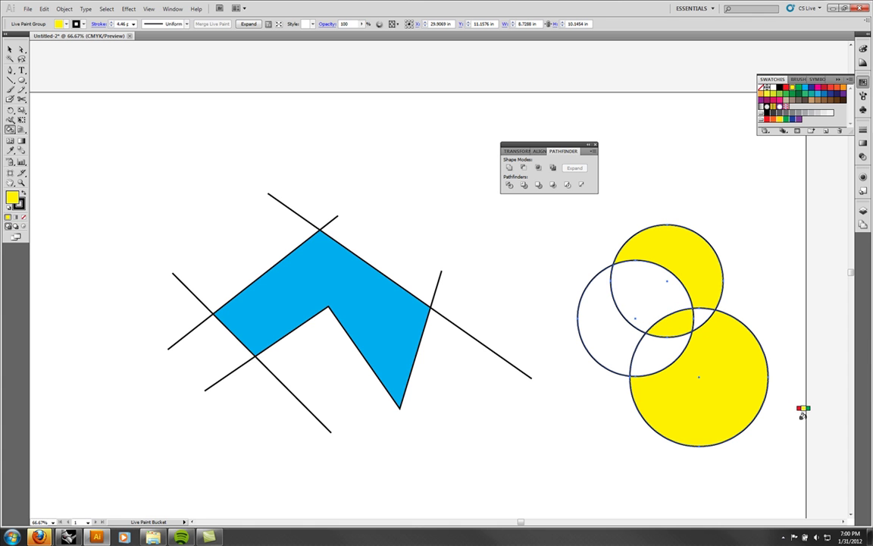
click(10, 50)
click(410, 172)
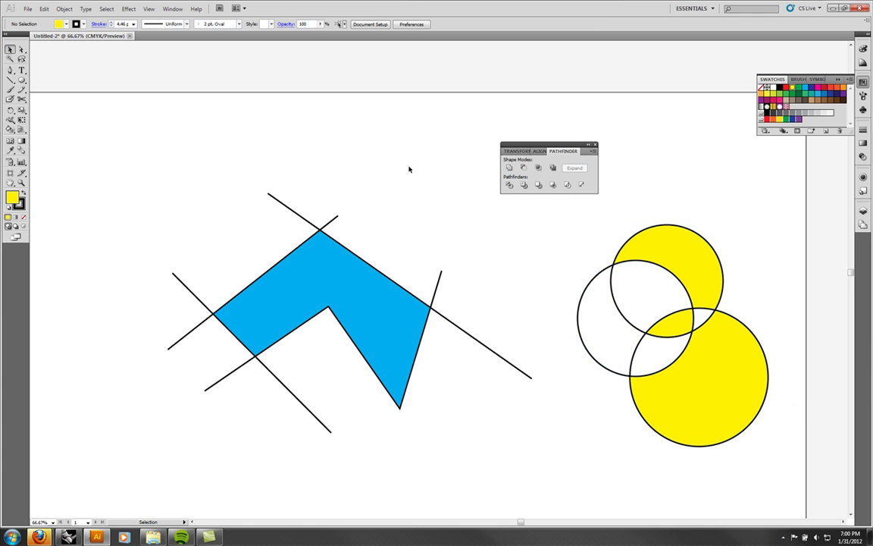
Close the Pathfinder panel and move the Live Paint circles around as one group, placing them slightly lower than before.
click(595, 144)
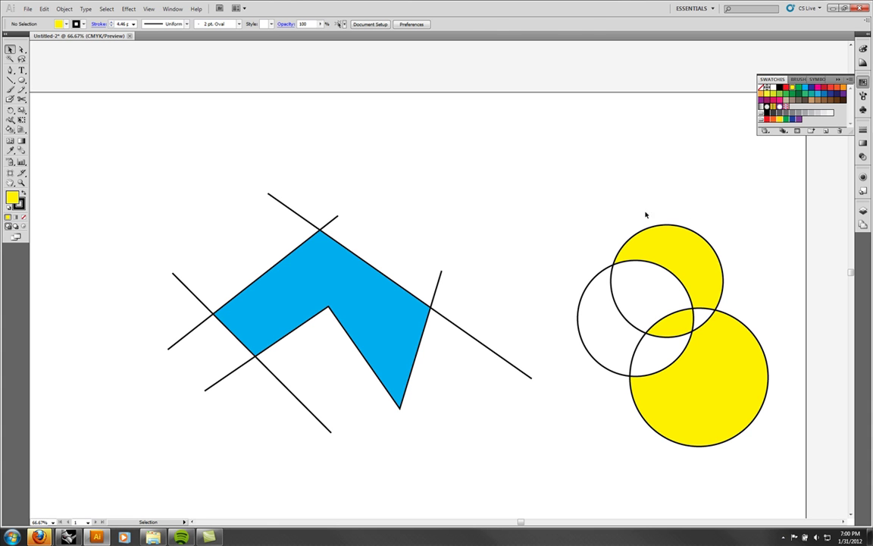
drag(696, 301, 532, 150)
mouse_move(592, 182)
mouse_down()
mouse_move(702, 284)
mouse_move(707, 277)
mouse_move(584, 181)
mouse_move(595, 219)
mouse_up()
drag(588, 194, 695, 294)
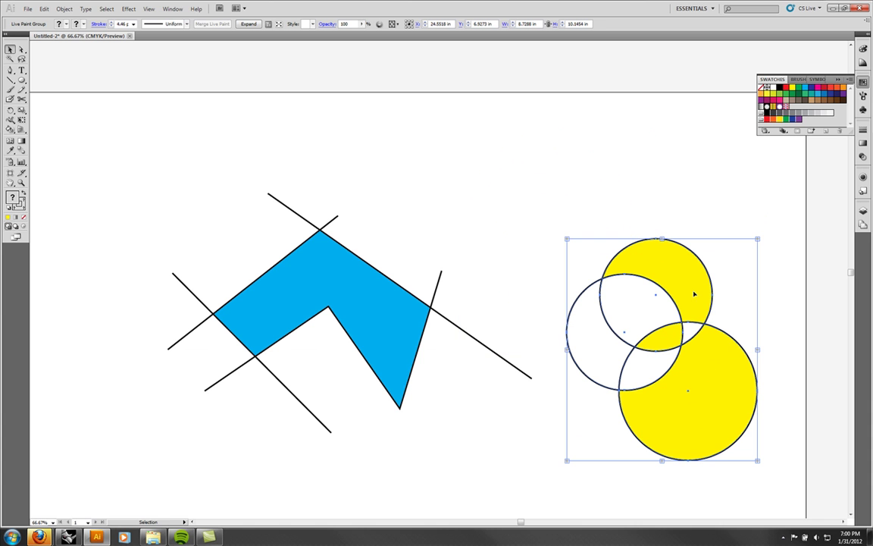
Expand the circles' Live Paint group into regular grouped paths.
right_click(694, 292)
key(Escape)
click(251, 24)
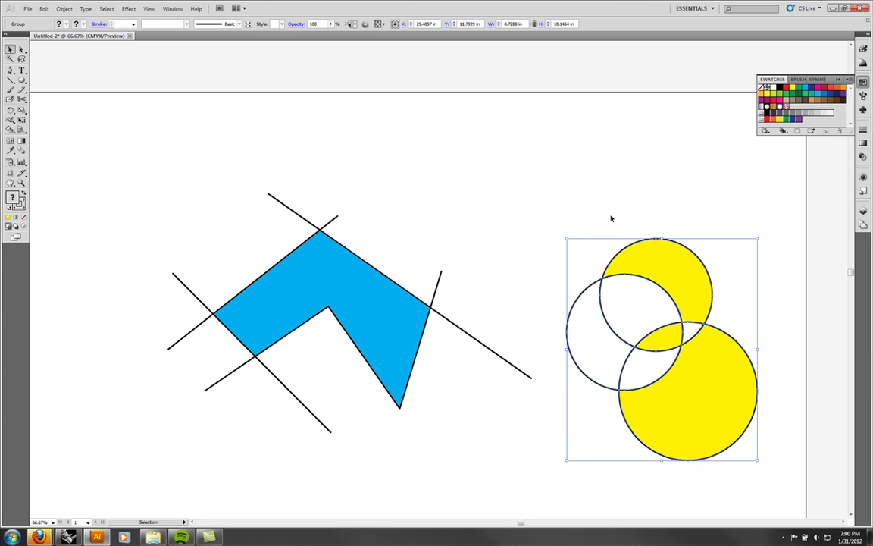
Nudge the expanded circles slightly up and to the right, and ungroup them.
mouse_move(692, 295)
mouse_down()
mouse_move(720, 319)
mouse_move(705, 280)
mouse_move(705, 290)
mouse_up()
right_click(680, 262)
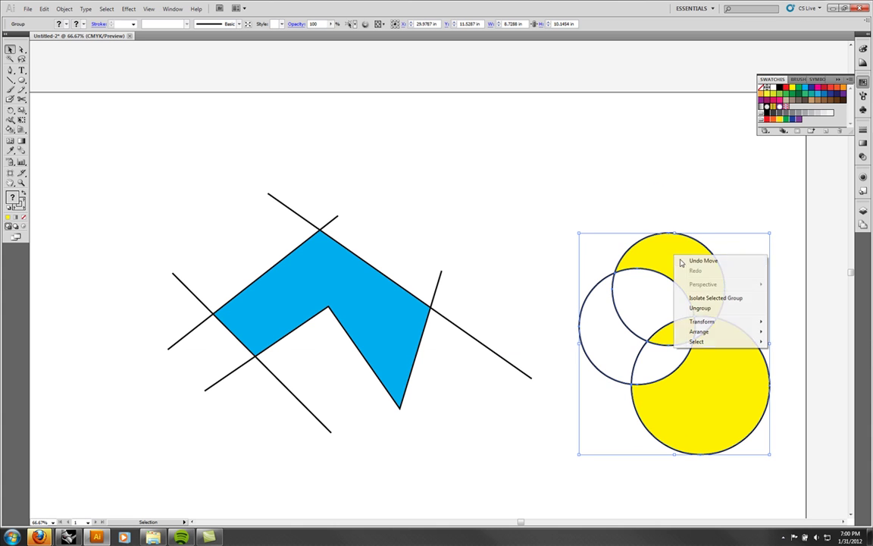
click(712, 308)
click(699, 210)
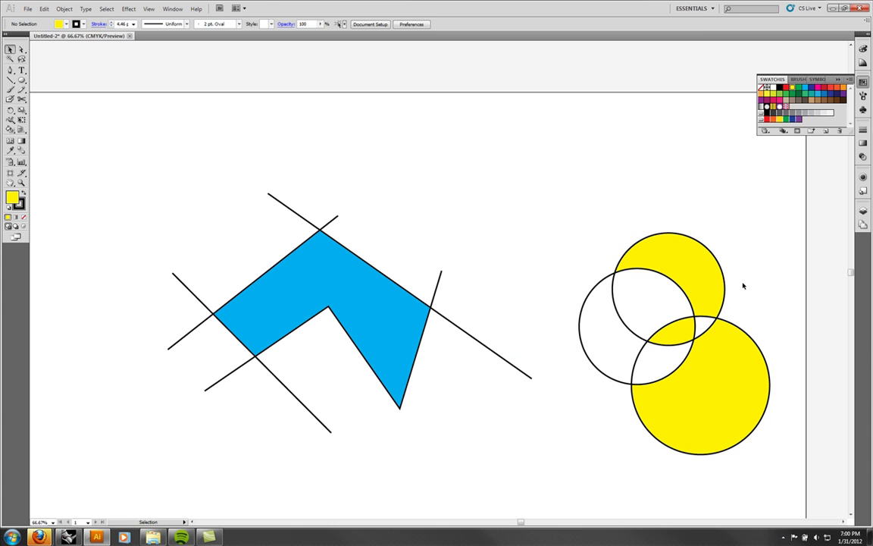
Move the yellow fill pieces up and away from the circle outlines, and undo the move.
click(704, 288)
drag(705, 302, 530, 150)
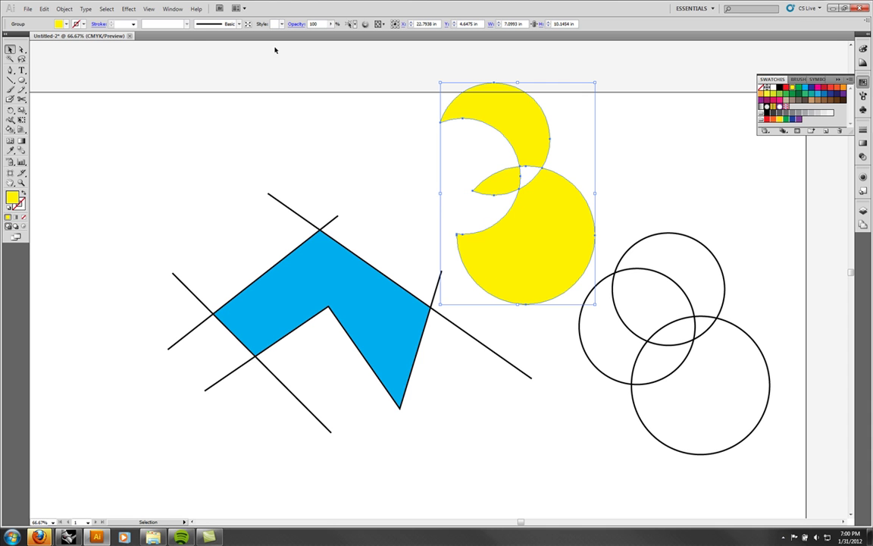
click(44, 8)
click(61, 19)
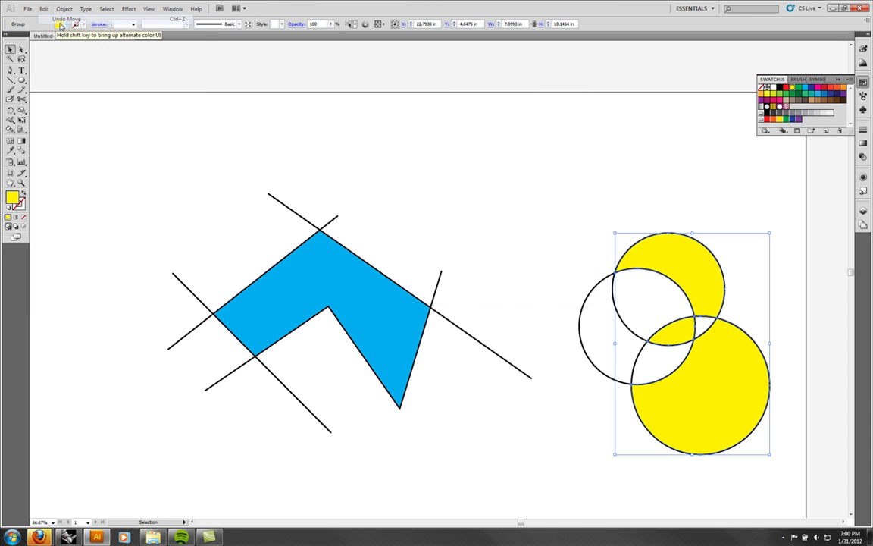
Move the circle outlines off the yellow fills toward the blue shape, and undo the move.
click(544, 282)
drag(597, 287, 413, 231)
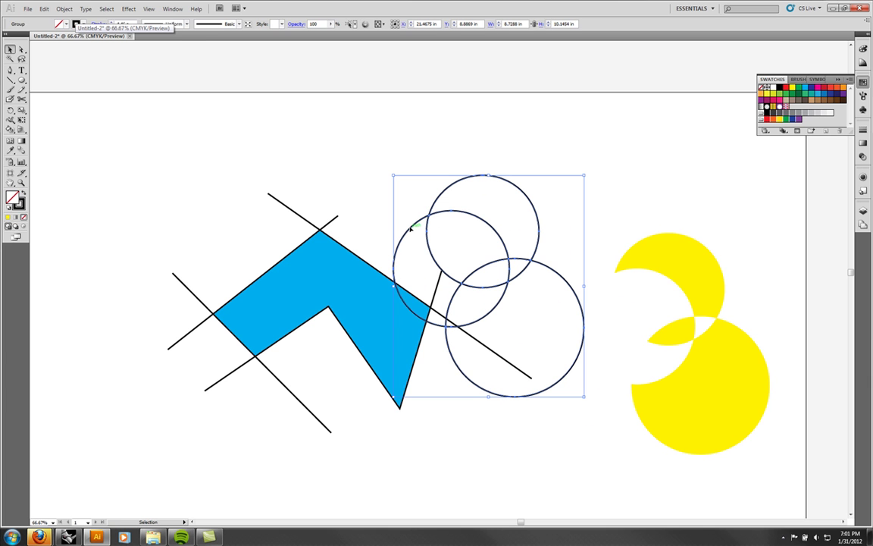
click(61, 9)
click(54, 19)
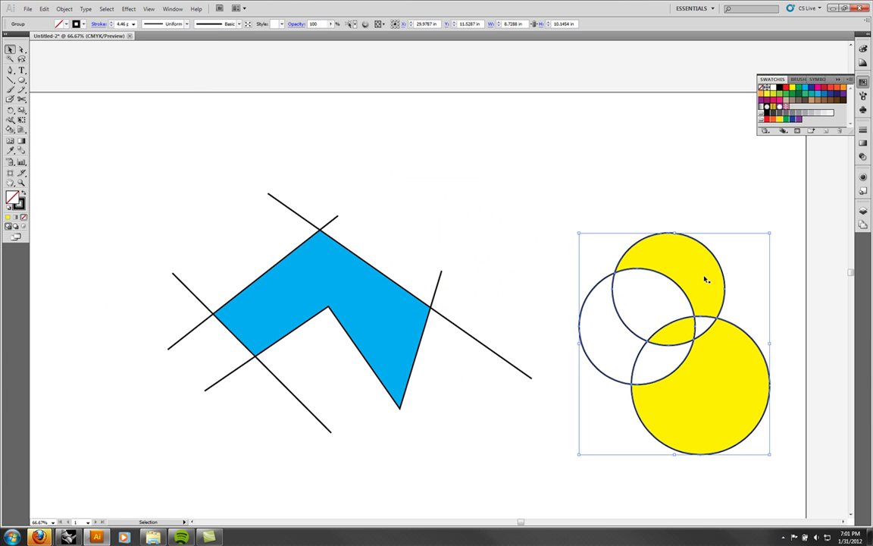
Ungroup the group of black circle outlines and deselect everything.
right_click(668, 279)
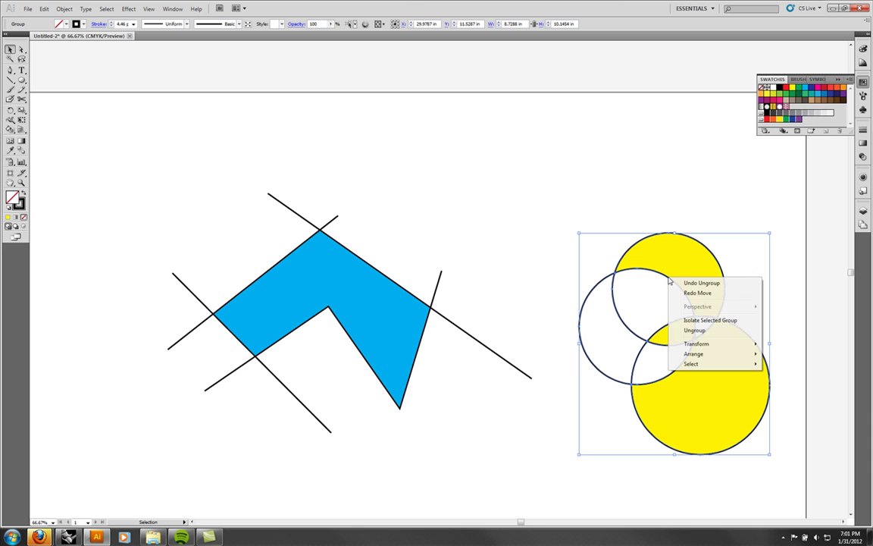
click(695, 331)
click(692, 195)
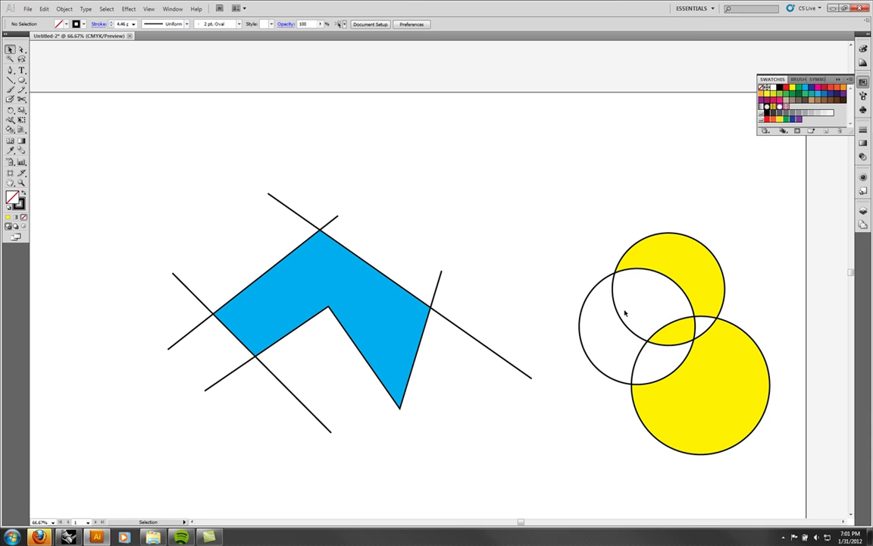
Try moving the upper circle outline and, with the yellow fills ungrouped, the large yellow fill off the artwork, undoing each move.
drag(620, 307, 481, 228)
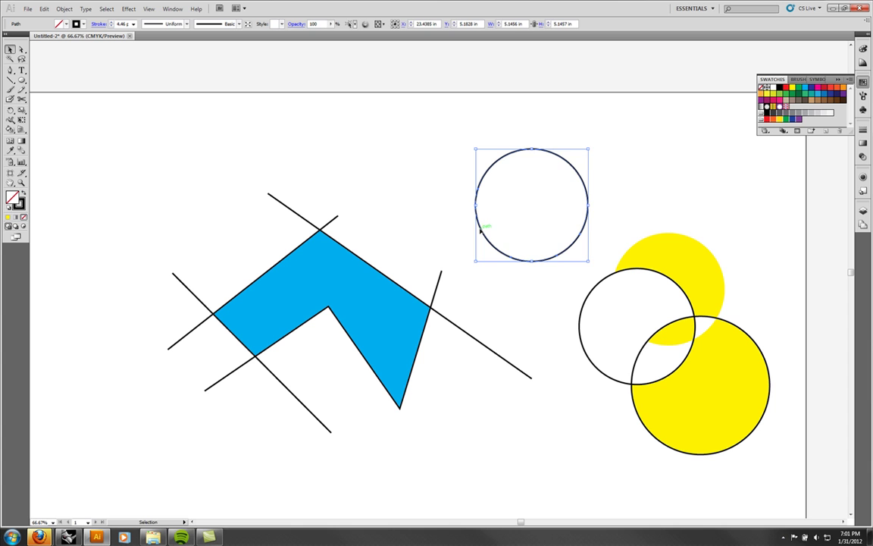
key(ctrl+z)
click(696, 262)
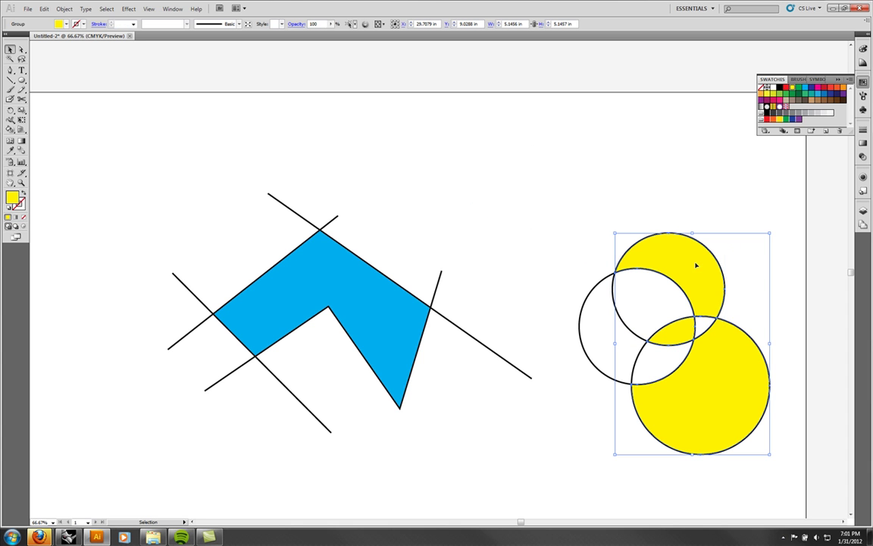
right_click(696, 264)
click(722, 316)
drag(716, 375, 491, 192)
key(ctrl+z)
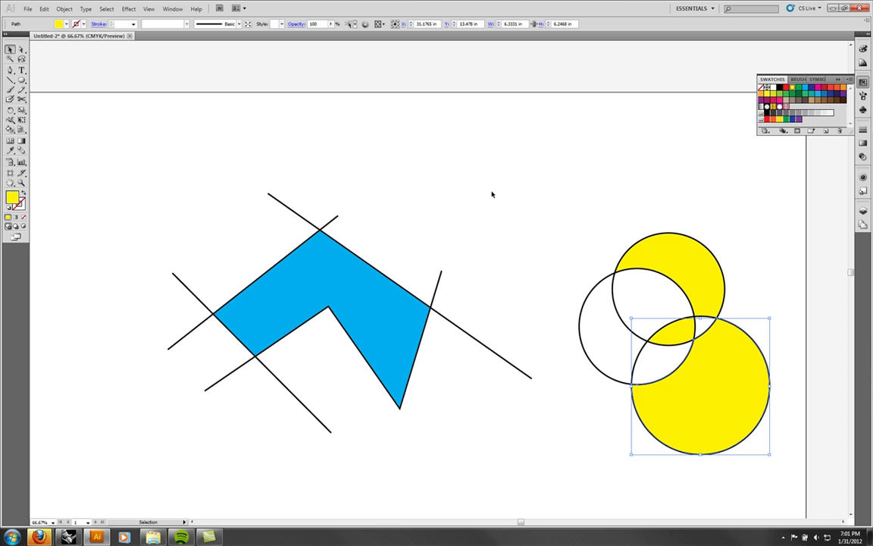
Undo the ungrouping, nudging and expansion of the overlapping circles, back to the intact Live Paint group.
key(ctrl+z)
key(ctrl+z)
key(ctrl+z)
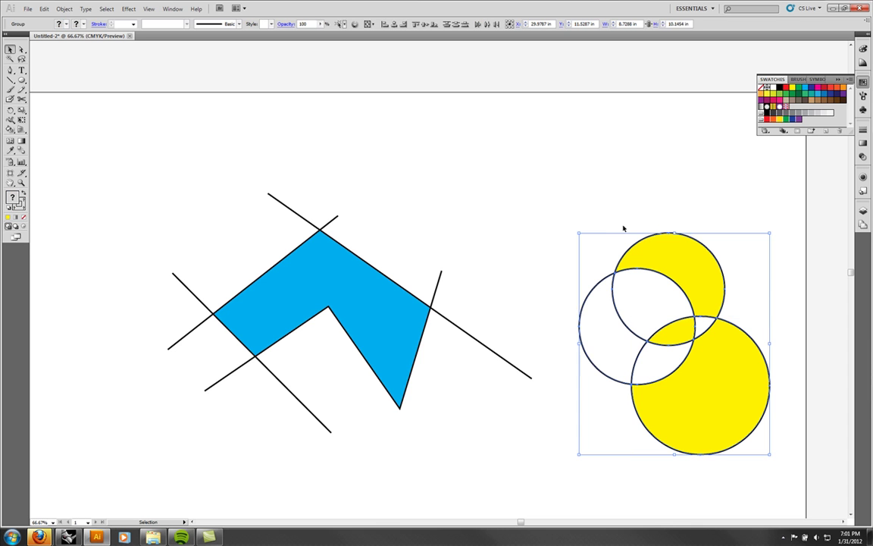
key(ctrl+z)
key(ctrl+z)
key(a)
key(ctrl+z)
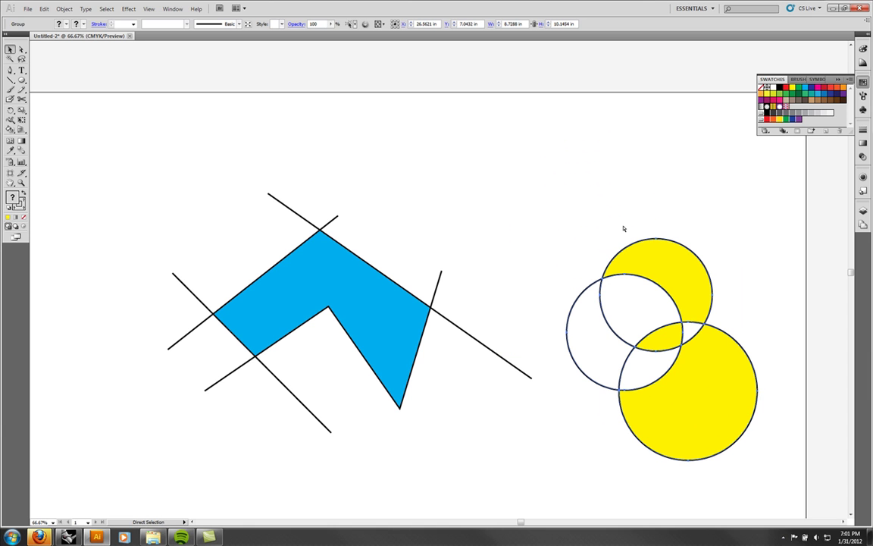
key(v)
key(ctrl+z)
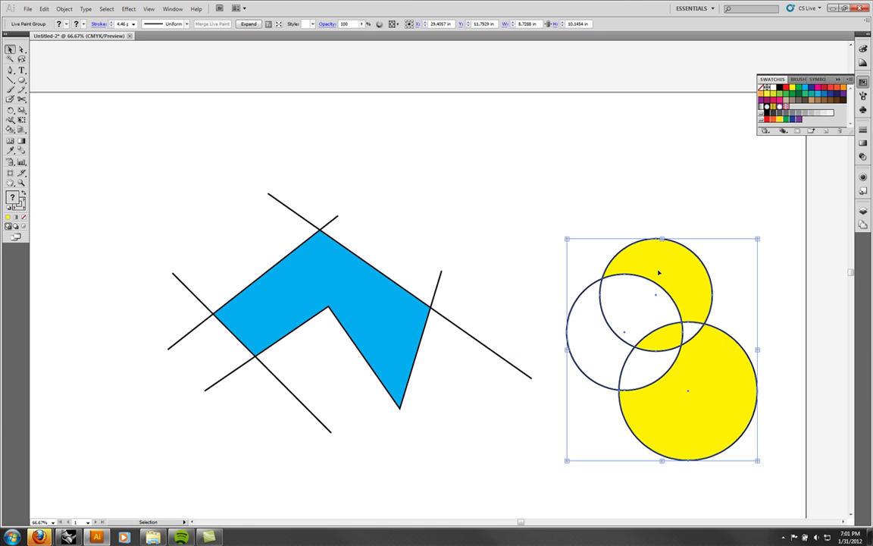
Show the paths inside the yellow circles' Live Paint group in the layer list.
key(F7)
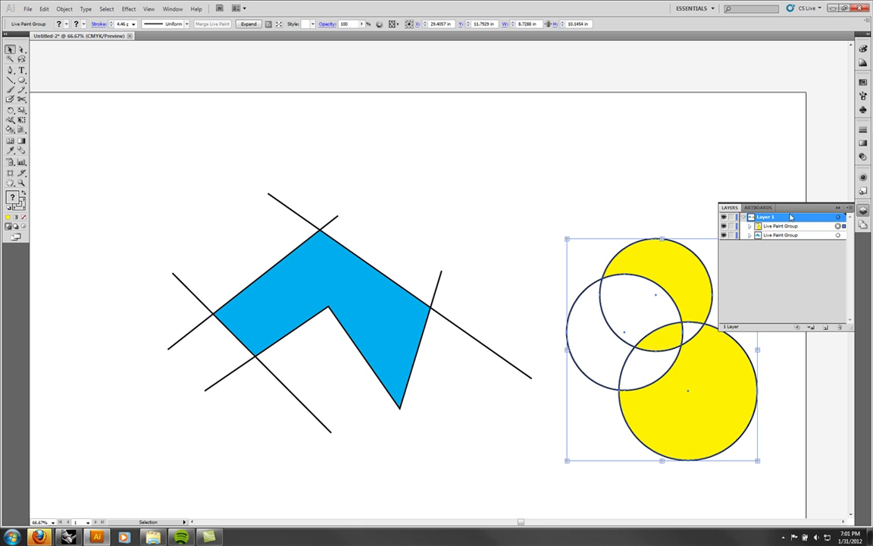
click(750, 226)
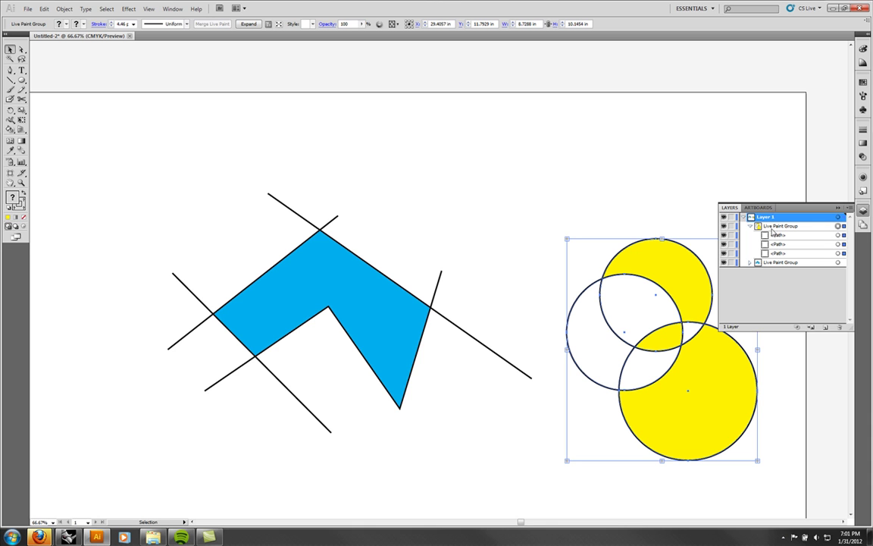
click(807, 227)
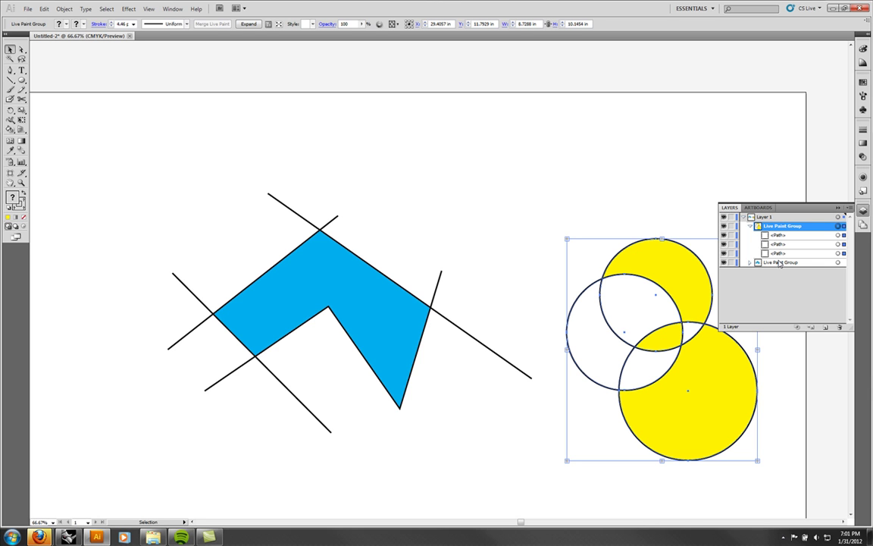
Expand the yellow circles' Live Paint group and reveal the paths in both of its subgroups in the layer list.
click(247, 23)
click(750, 226)
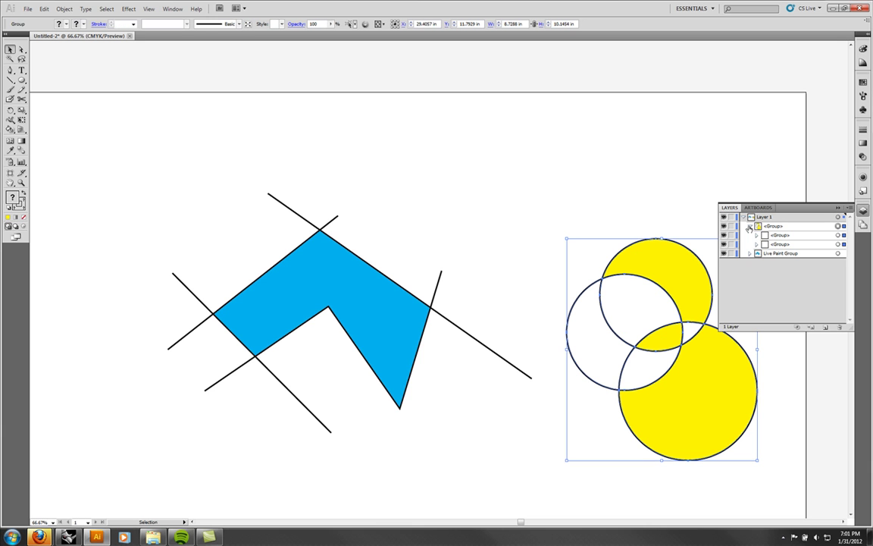
click(757, 235)
click(756, 272)
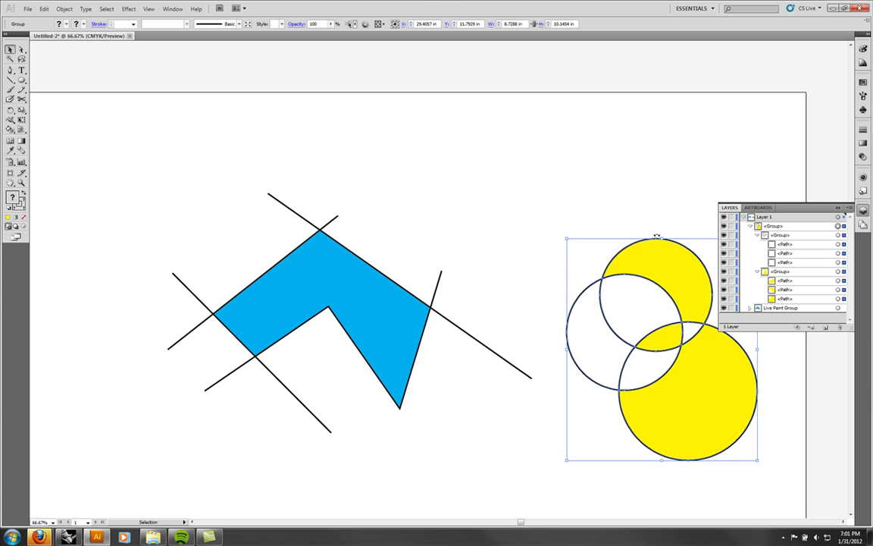
Ungroup the expanded circles twice so every outline and yellow fill is a separate path.
right_click(678, 256)
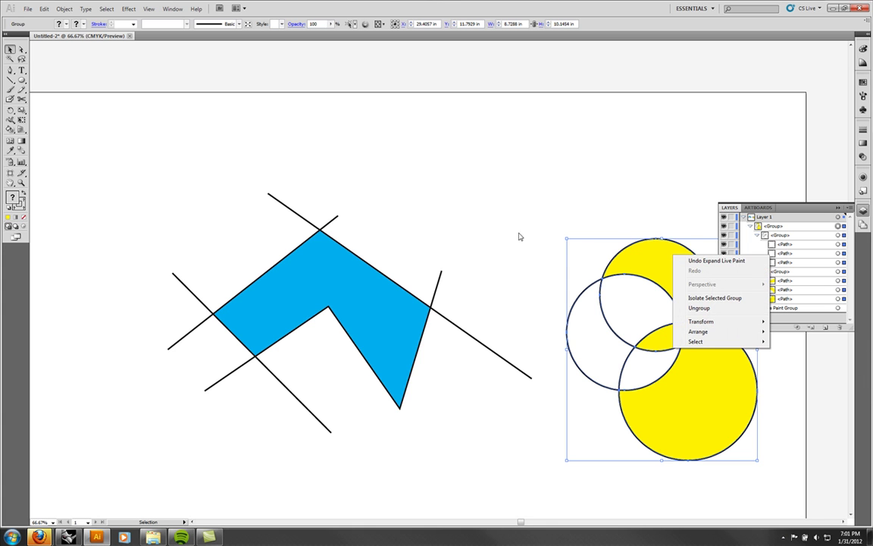
click(699, 309)
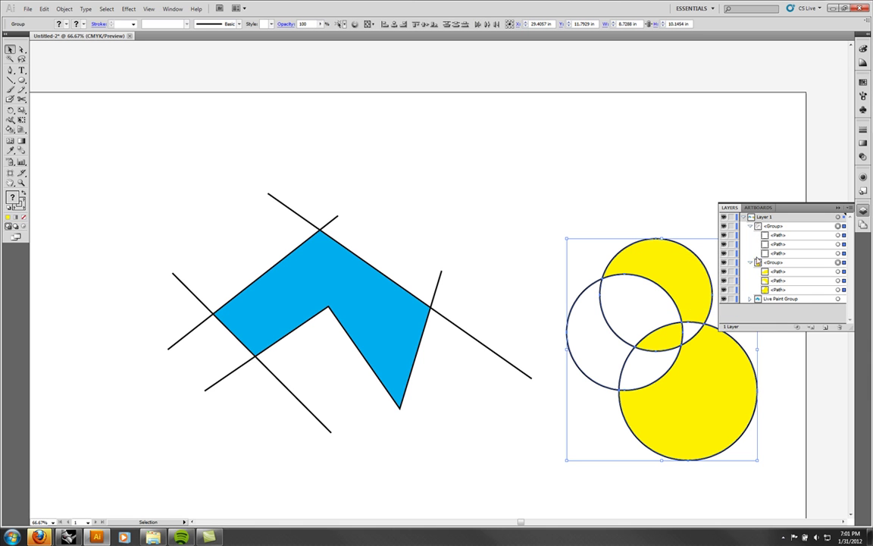
right_click(655, 268)
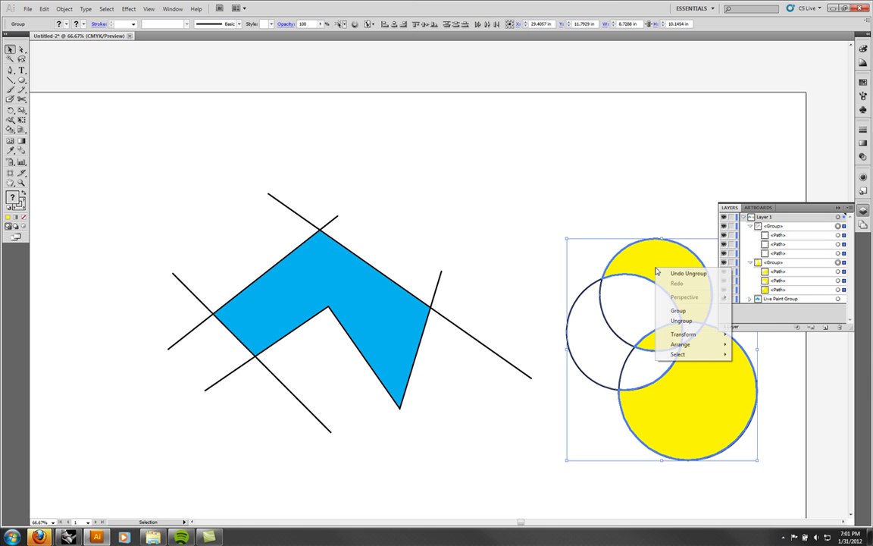
click(681, 320)
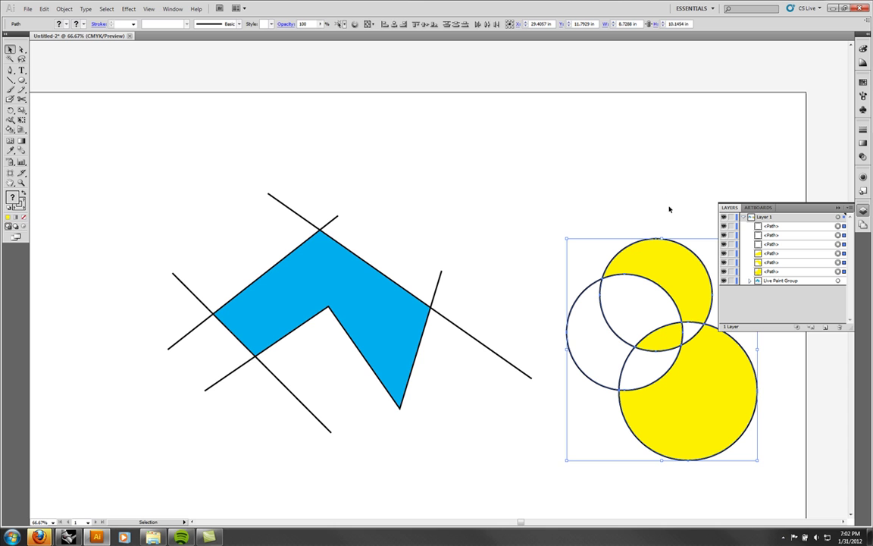
Move the upper yellow crescent away and undo the move, and delete all the circle outlines and yellow fills.
drag(680, 251, 626, 171)
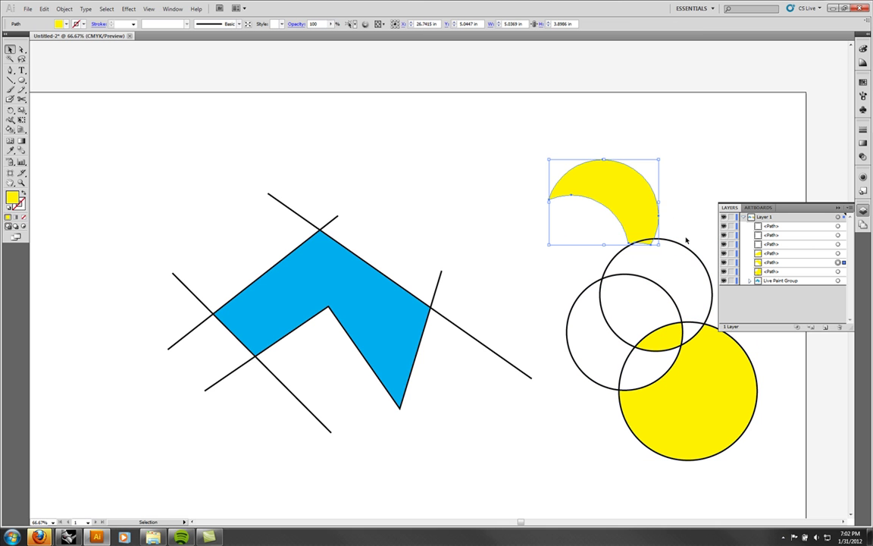
key(ctrl+z)
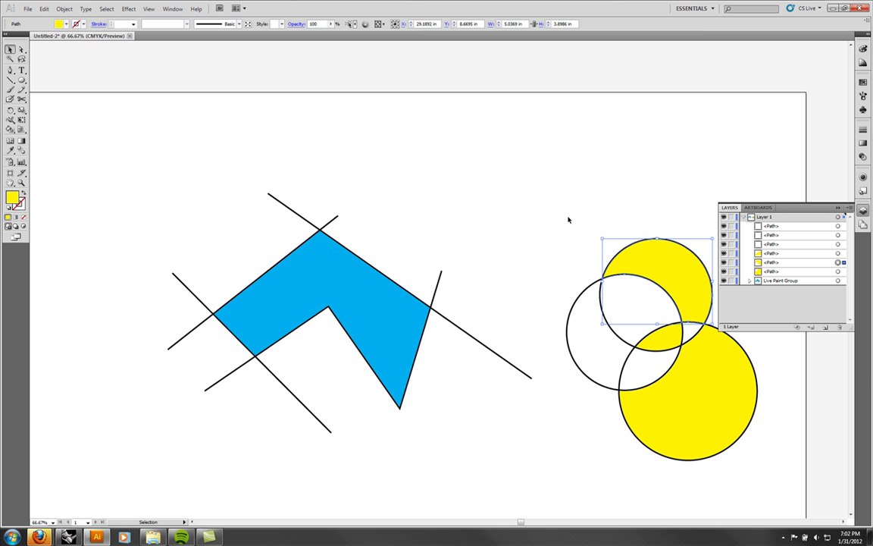
drag(561, 199, 722, 465)
key(Delete)
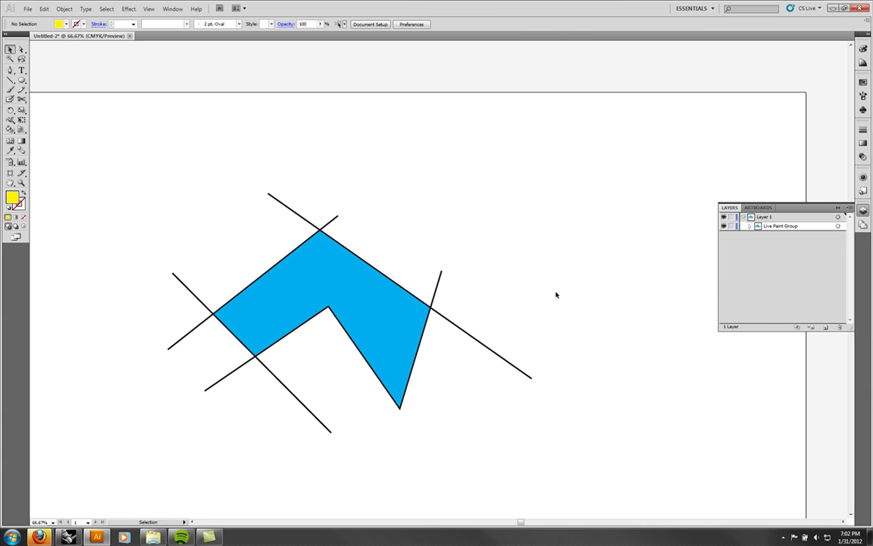
Expand the blue Live Paint group, ungroup it once into lines and fill, and deselect everything.
key(ctrl+a)
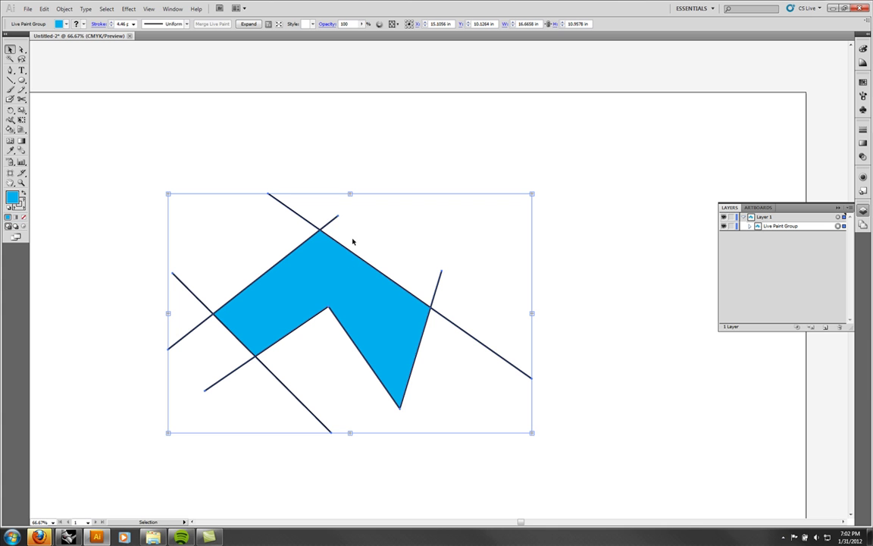
click(248, 24)
right_click(327, 264)
click(384, 320)
click(470, 310)
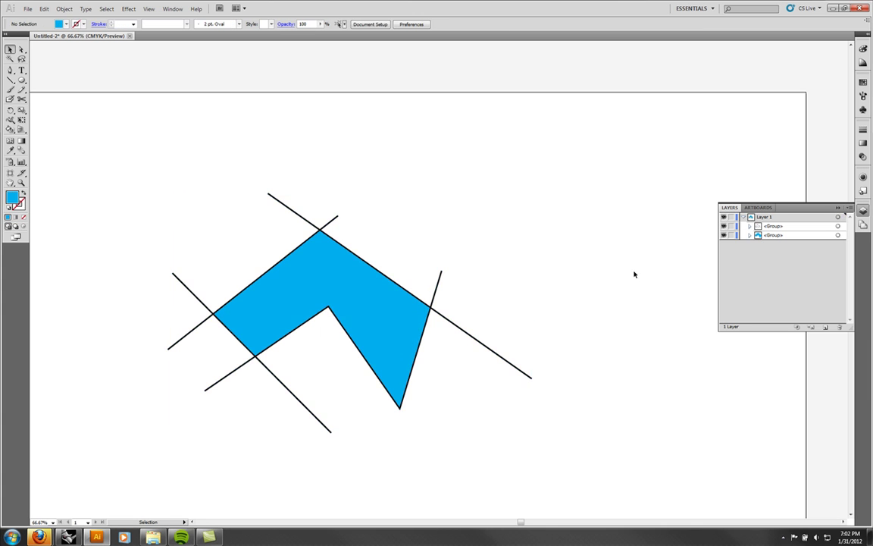
Delete the group of black crossing lines and ungroup the remaining blue shape.
click(462, 331)
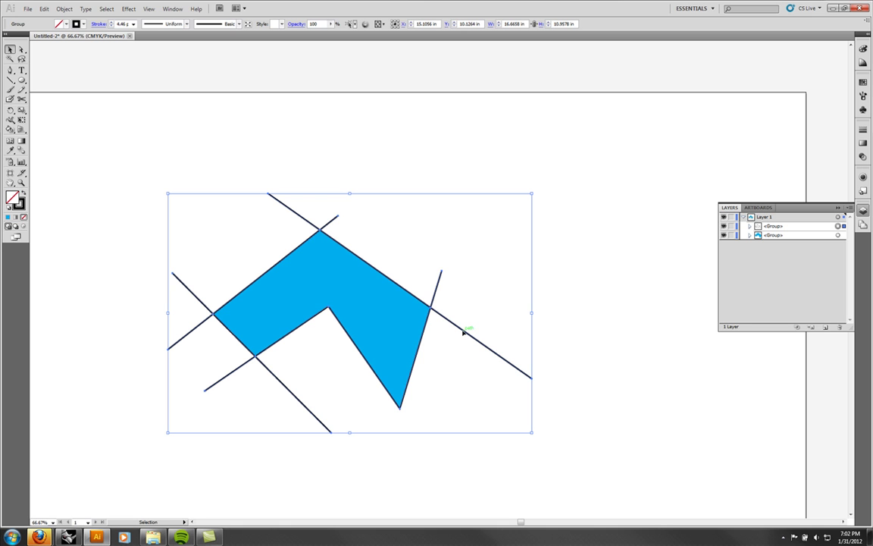
key(Delete)
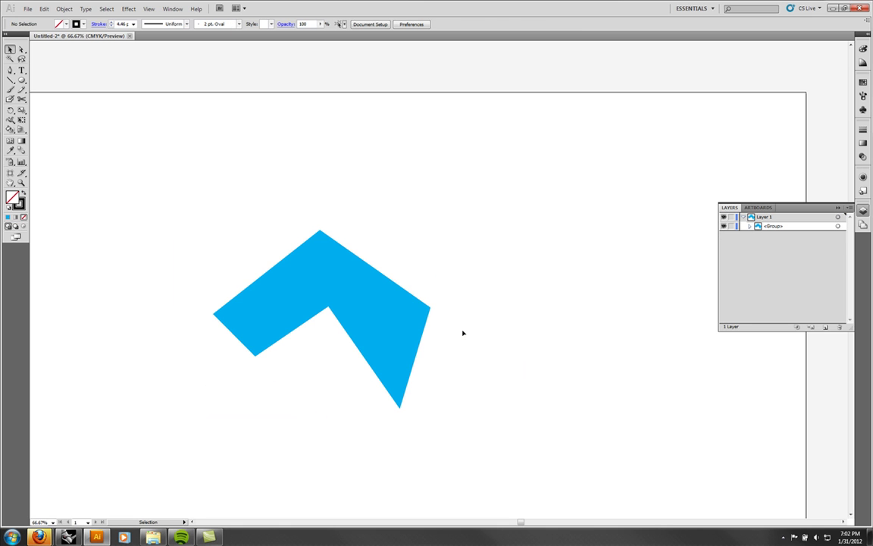
click(416, 320)
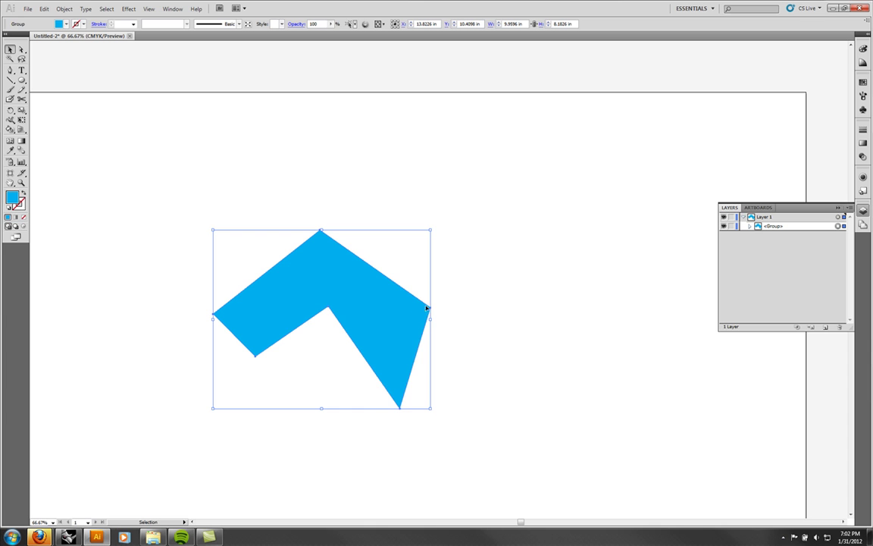
right_click(381, 312)
click(399, 367)
Give the blue shape a black stroke with a weight of 4 pt and deselect it.
click(20, 205)
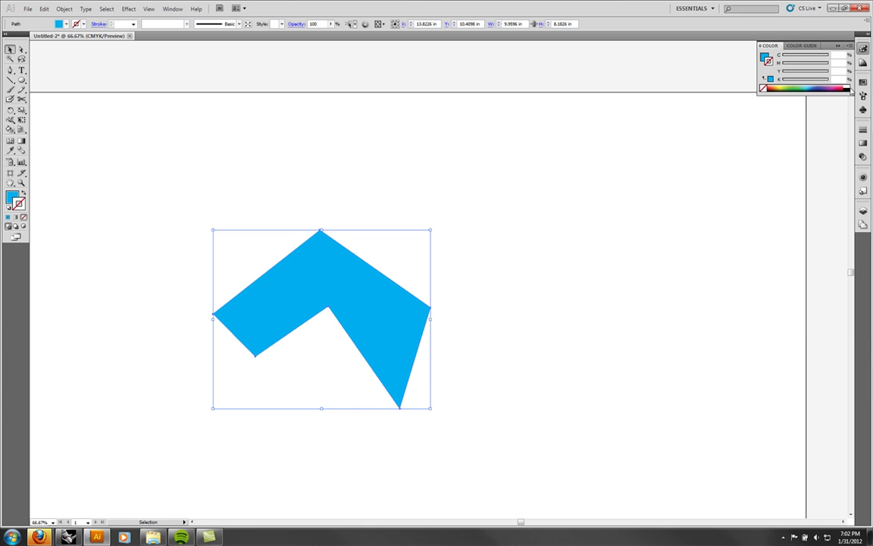
click(849, 88)
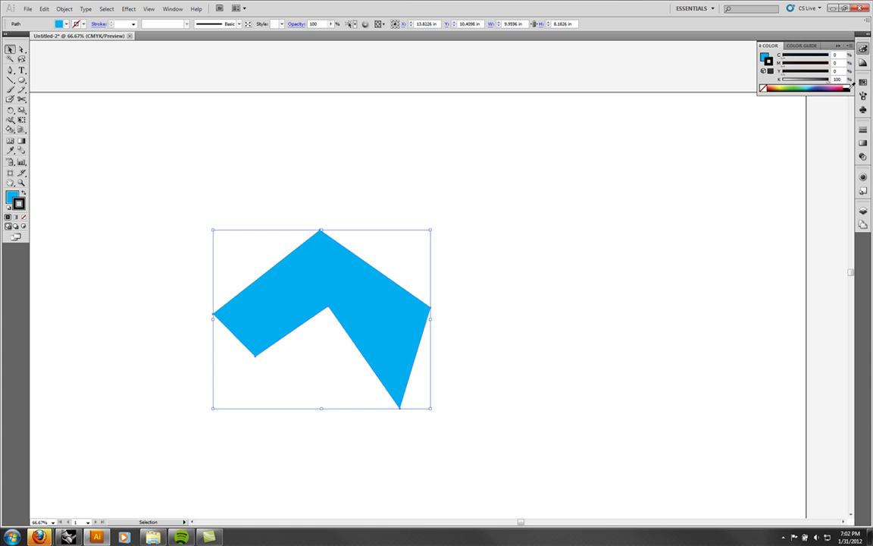
click(863, 129)
click(820, 137)
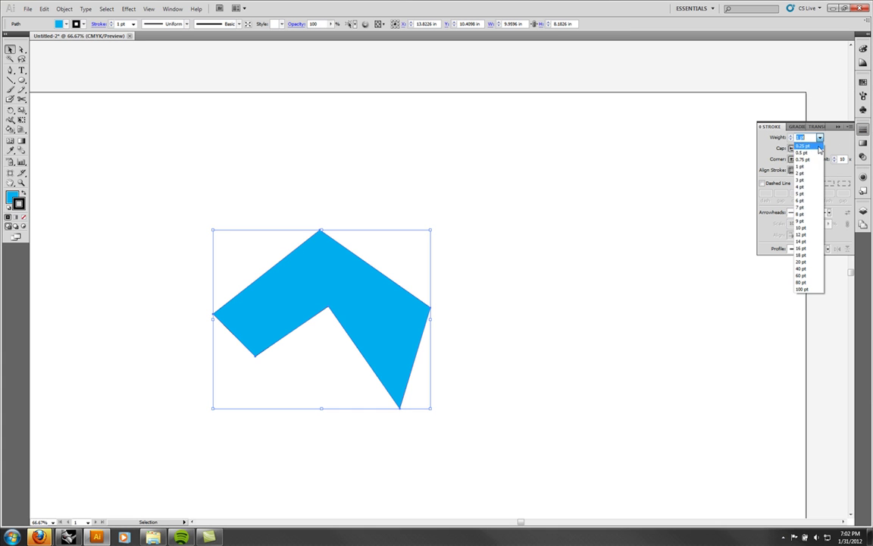
click(800, 186)
click(570, 205)
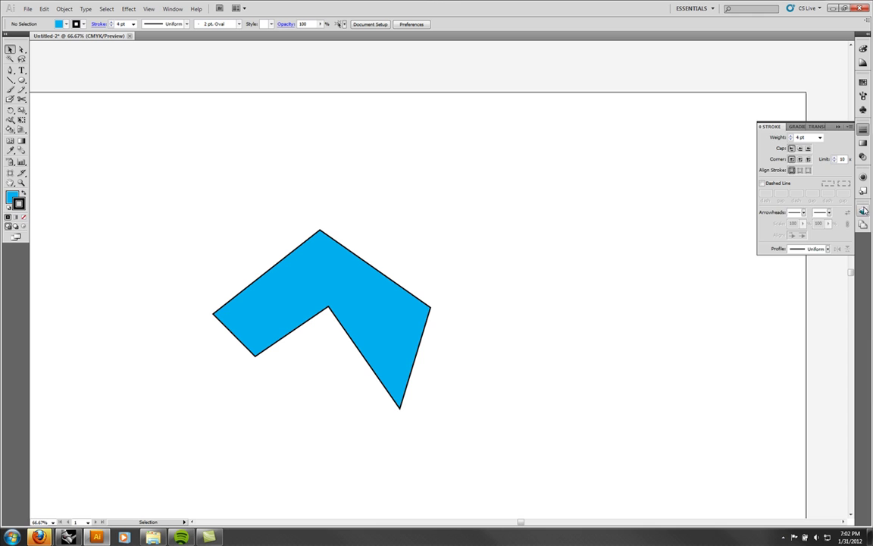
Draw two circles on Layer 1, about 6.1 in wide above right of the blue shape and about 8.4 in wide below right.
click(863, 211)
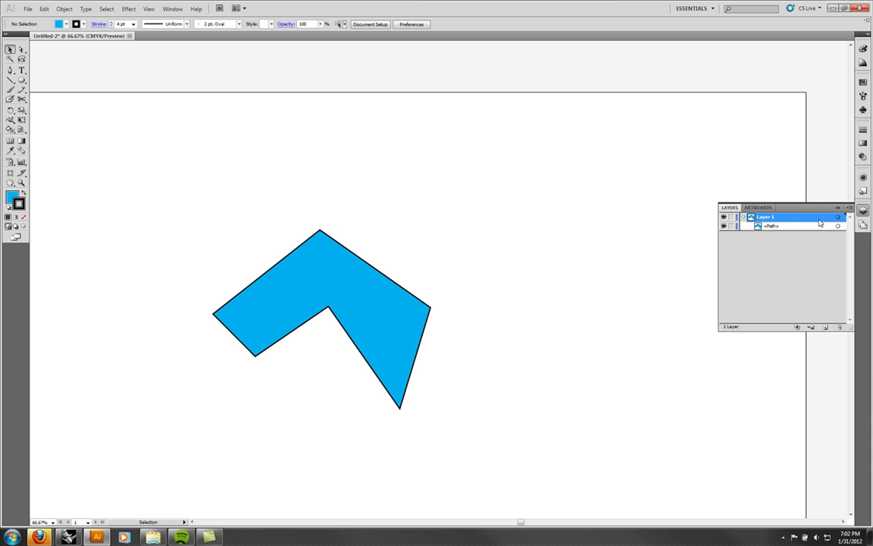
click(776, 227)
click(767, 218)
click(21, 80)
drag(399, 166, 535, 303)
drag(436, 337, 620, 520)
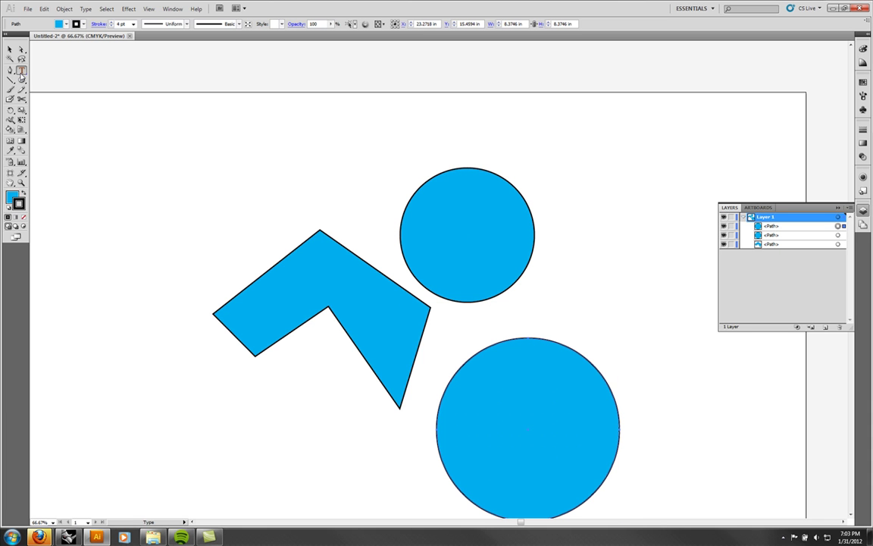
Draw a rectangle about 13.9 by 5.4 in overlapping the blue shape and both circles.
drag(21, 80, 47, 81)
drag(605, 252, 303, 370)
click(10, 48)
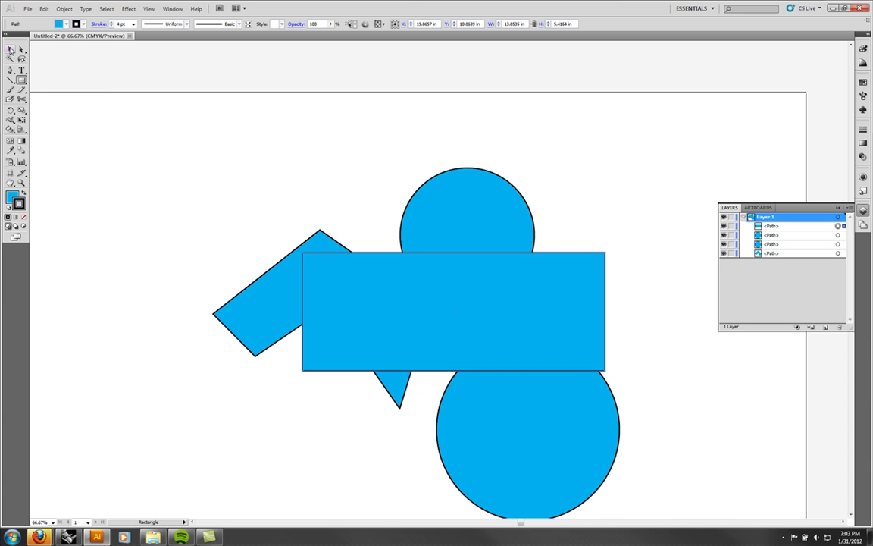
Give the rectangle a green fill and a black stroke.
click(863, 81)
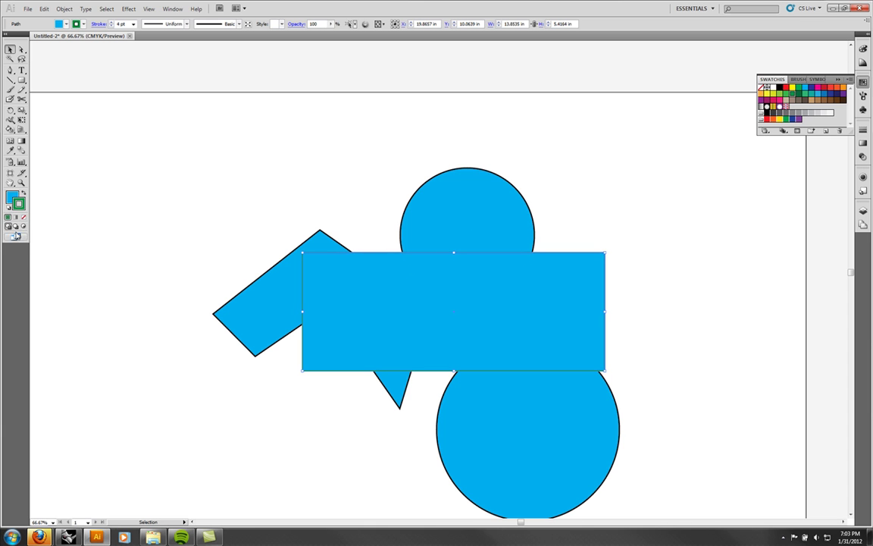
click(23, 194)
click(24, 204)
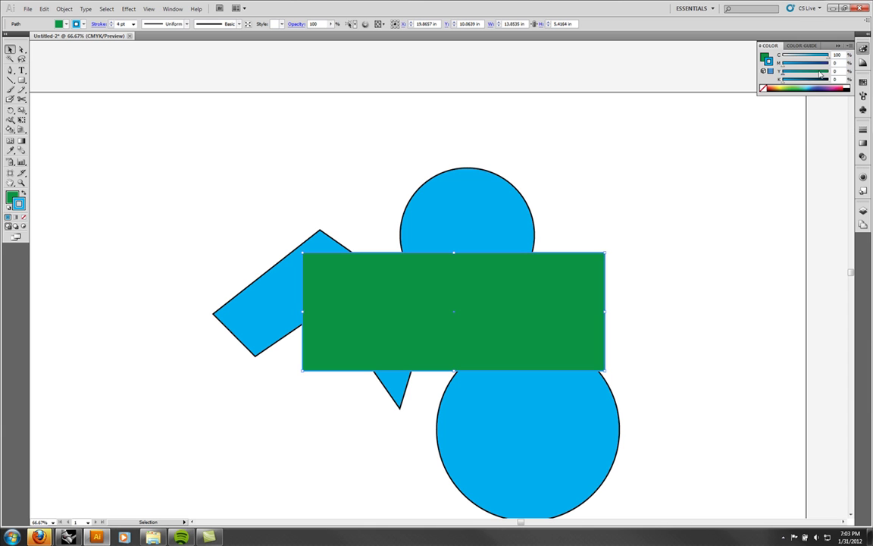
click(848, 89)
Fill the upper circle with yellow and deselect it.
click(501, 232)
key(x)
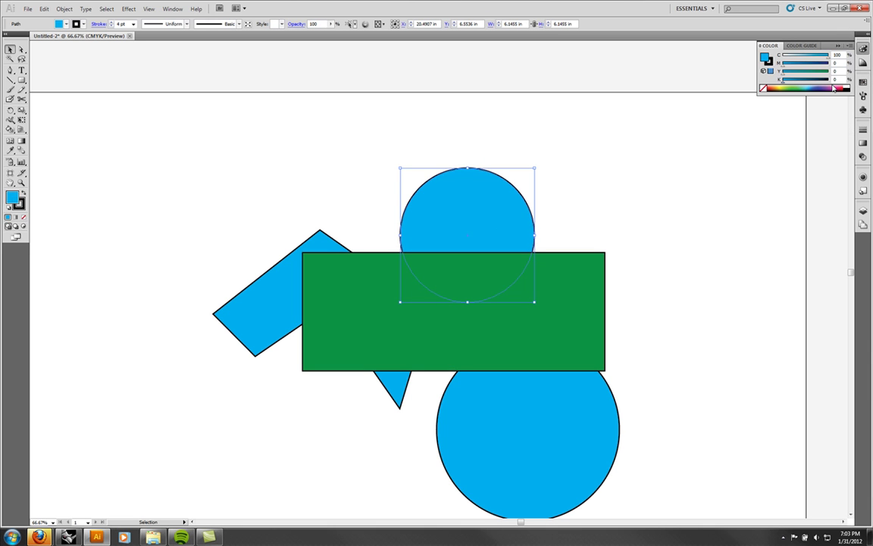
click(863, 81)
click(791, 91)
click(556, 201)
Fill the lower circle with red.
click(507, 394)
click(12, 197)
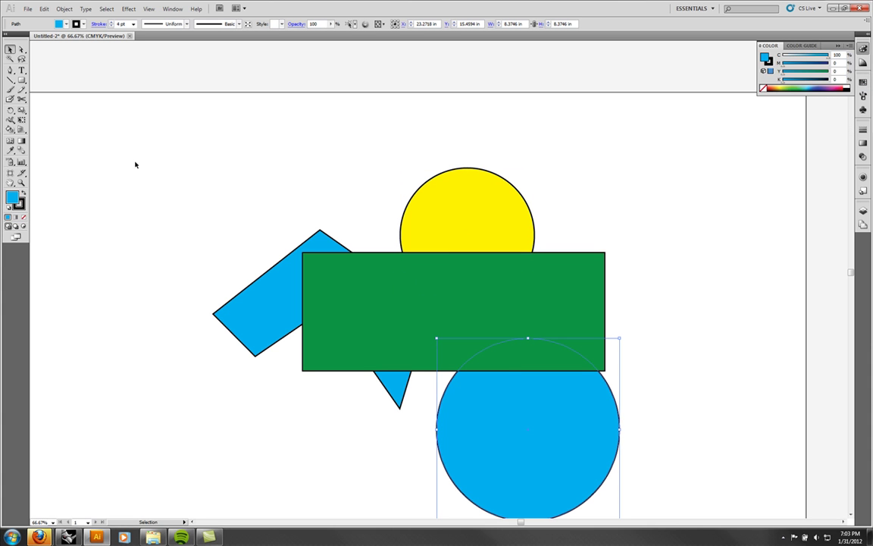
click(863, 81)
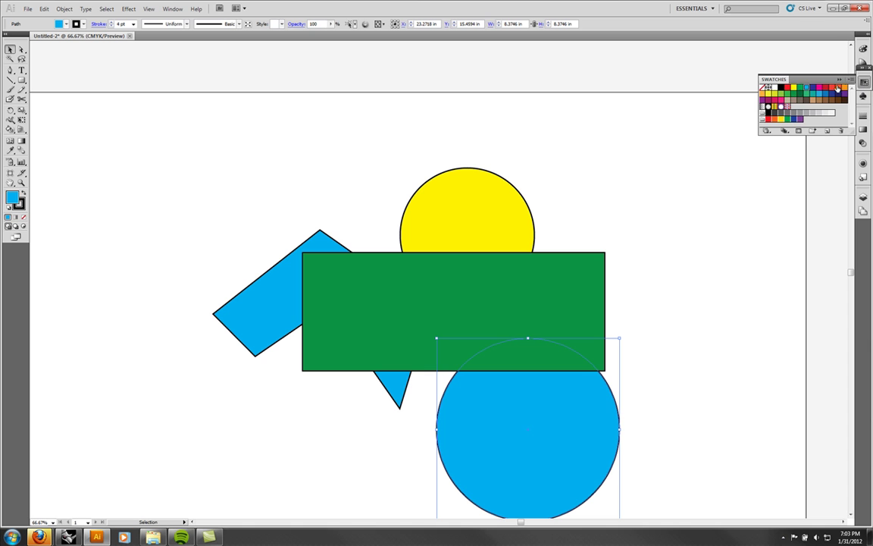
click(787, 87)
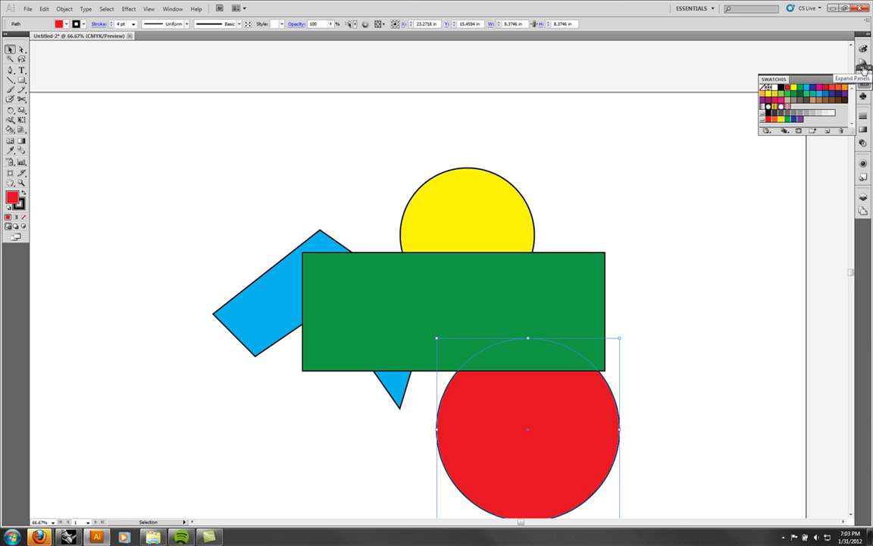
Collapse the Swatches panel, dock it in the same group as the Color panels, and deselect the red circle.
click(862, 66)
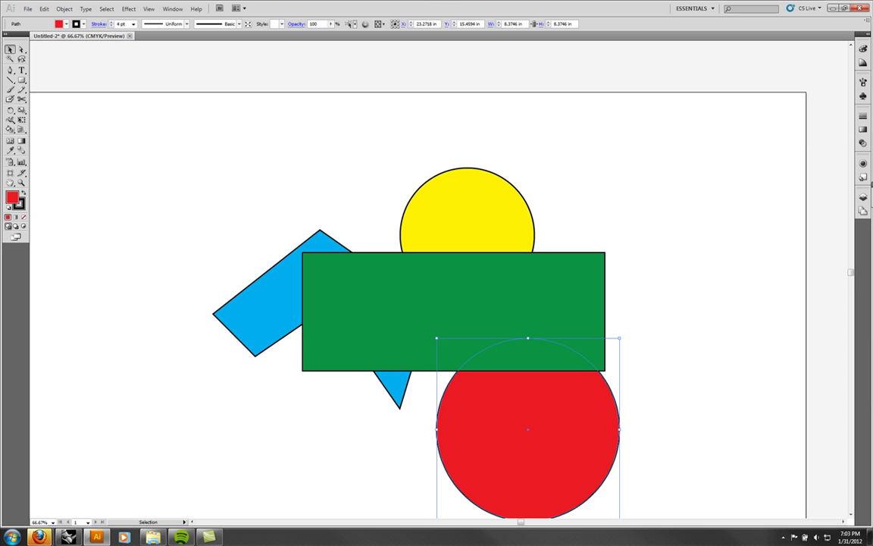
drag(864, 187, 865, 73)
click(661, 414)
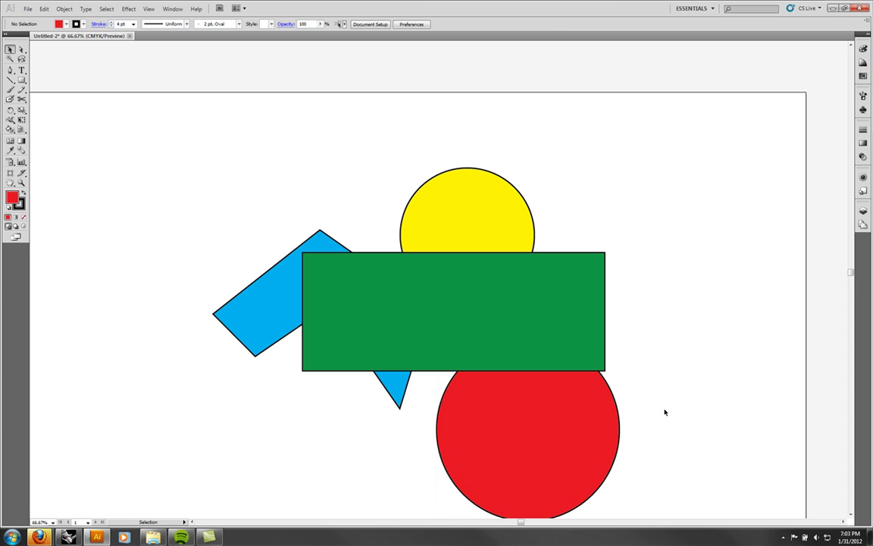
Reorder the paths in Layer 1, moving the green rectangle to the bottom and the yellow circle beneath it.
key(F7)
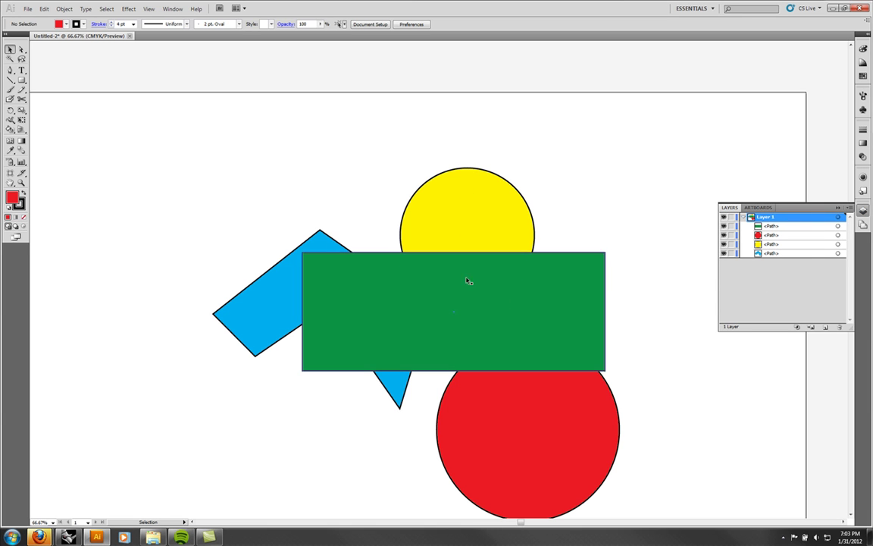
click(772, 235)
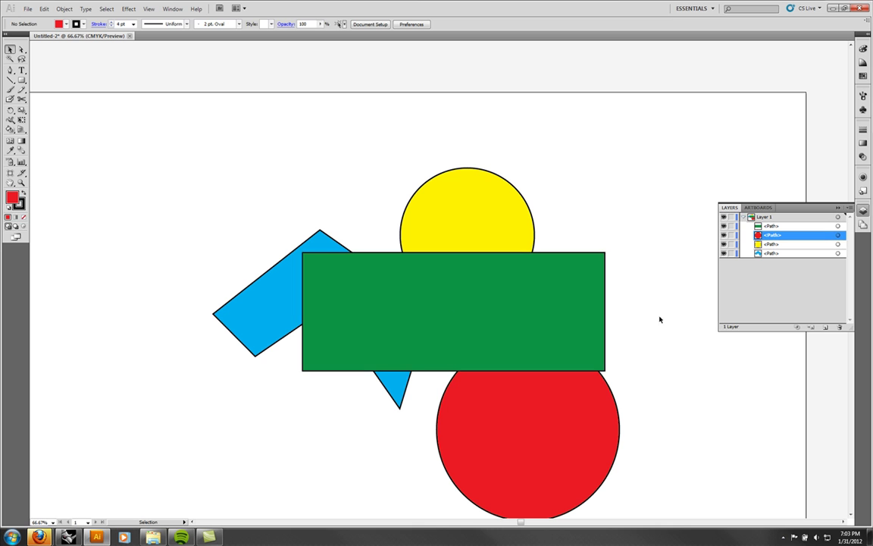
click(774, 226)
drag(783, 230, 773, 257)
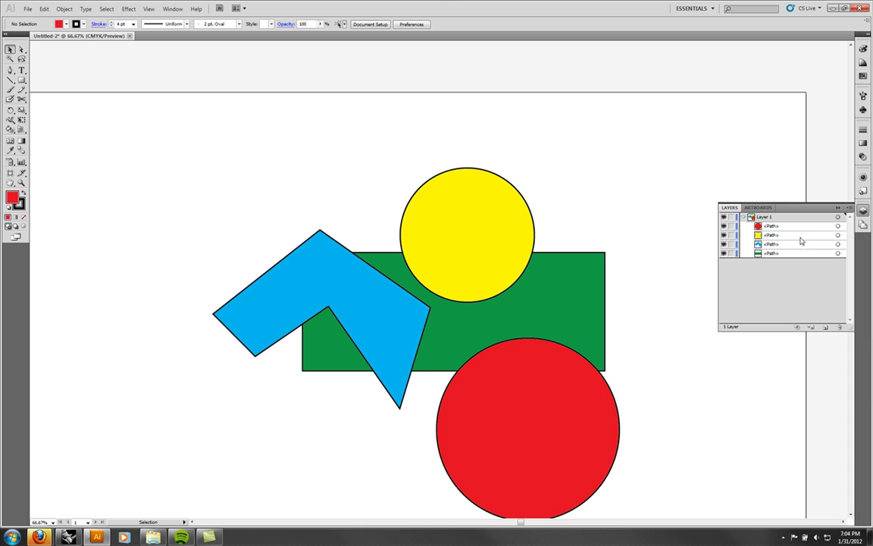
click(782, 236)
drag(782, 237, 782, 260)
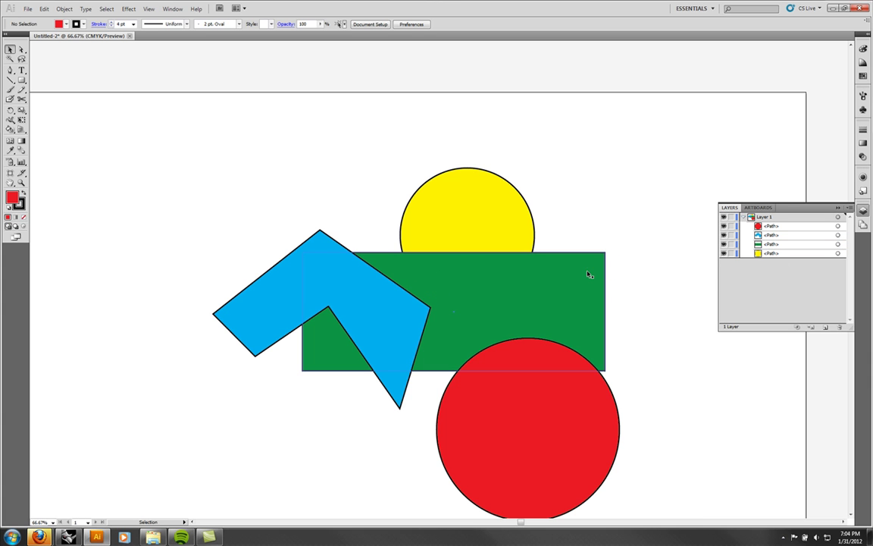
Select the green rectangle and bring it to the front of all the shapes.
click(561, 277)
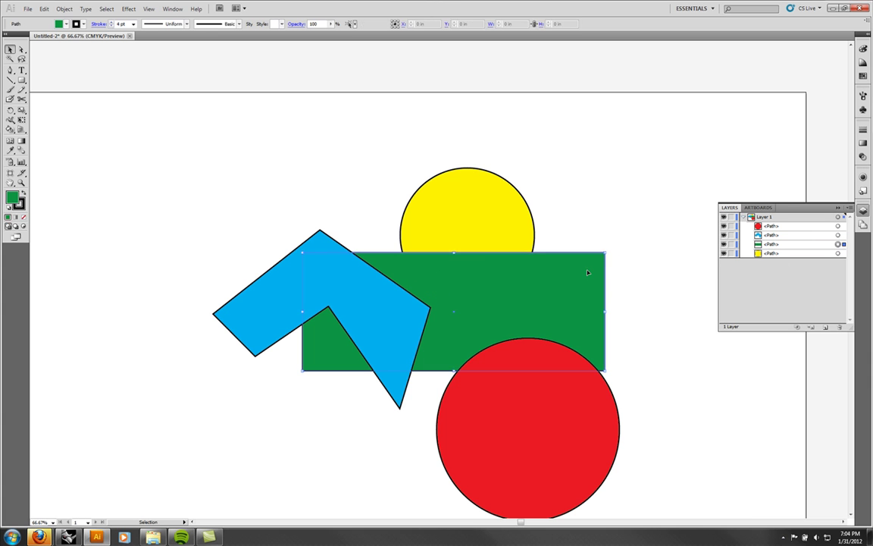
right_click(505, 285)
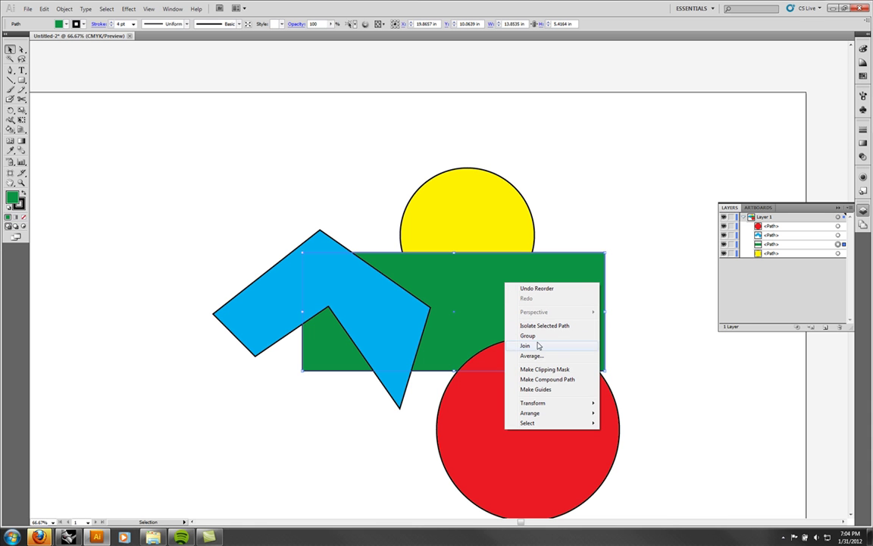
mouse_move(541, 416)
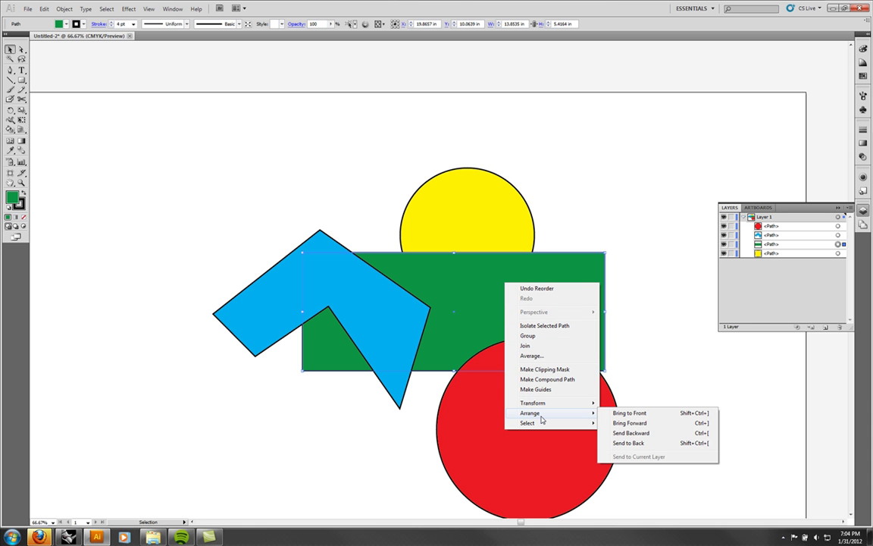
click(629, 414)
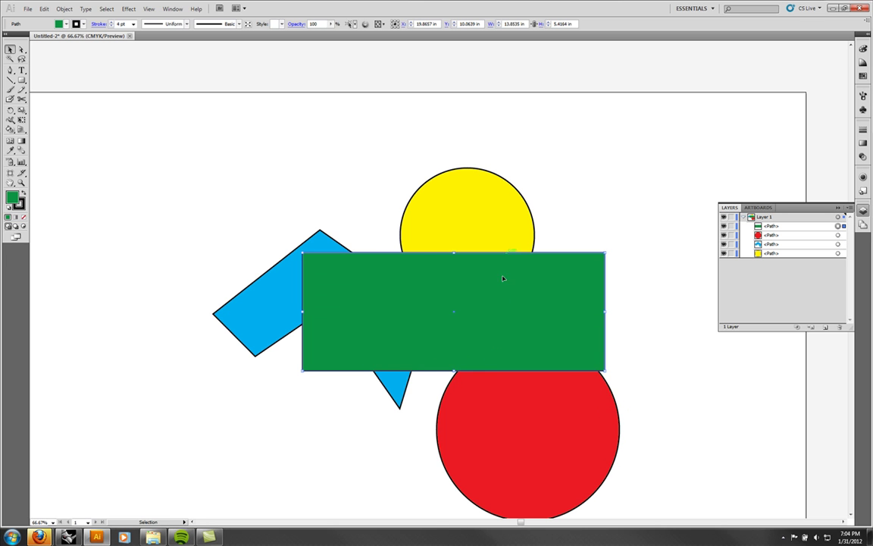
Send the green rectangle to the back of the stacking order and deselect it.
right_click(521, 317)
mouse_move(580, 447)
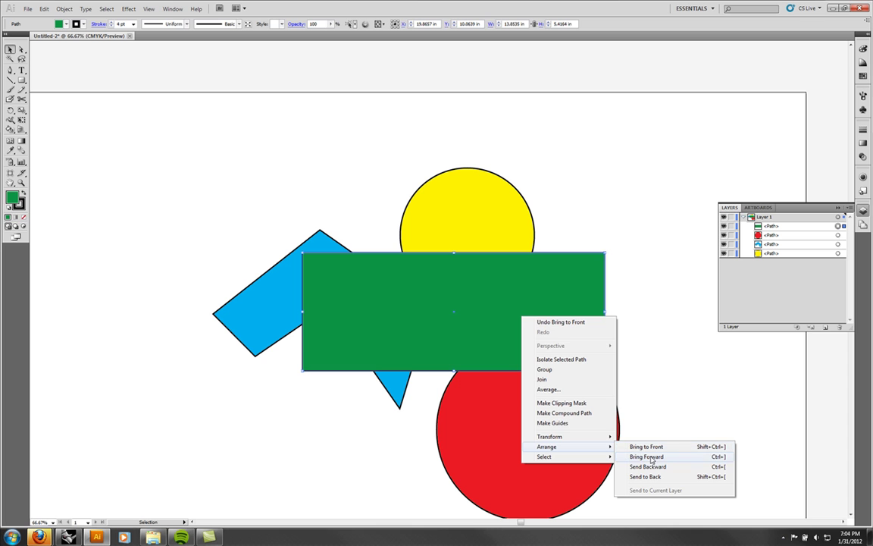
click(655, 477)
click(672, 392)
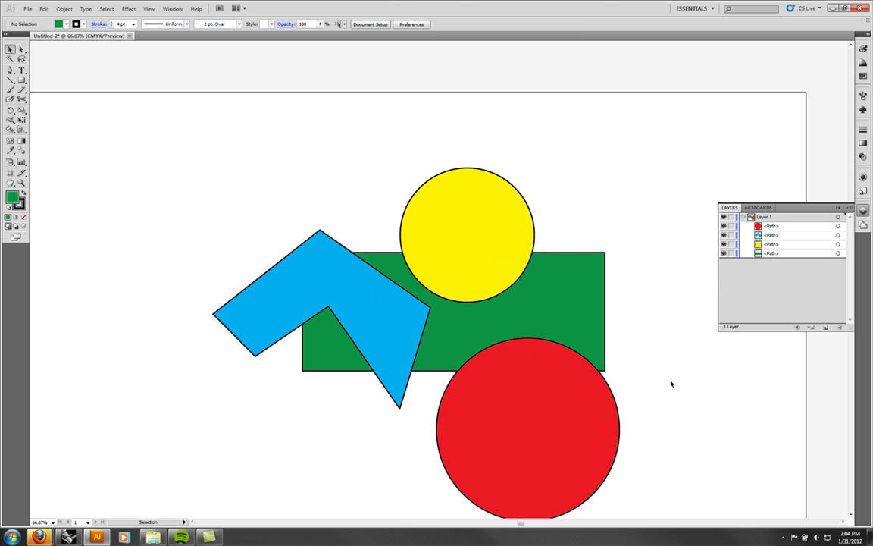
click(10, 79)
drag(256, 138, 256, 139)
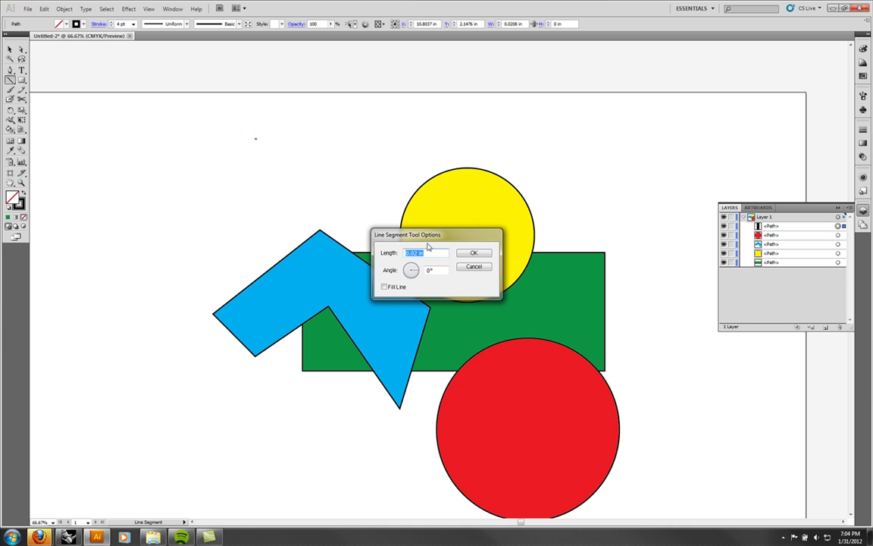
key(Return)
click(10, 49)
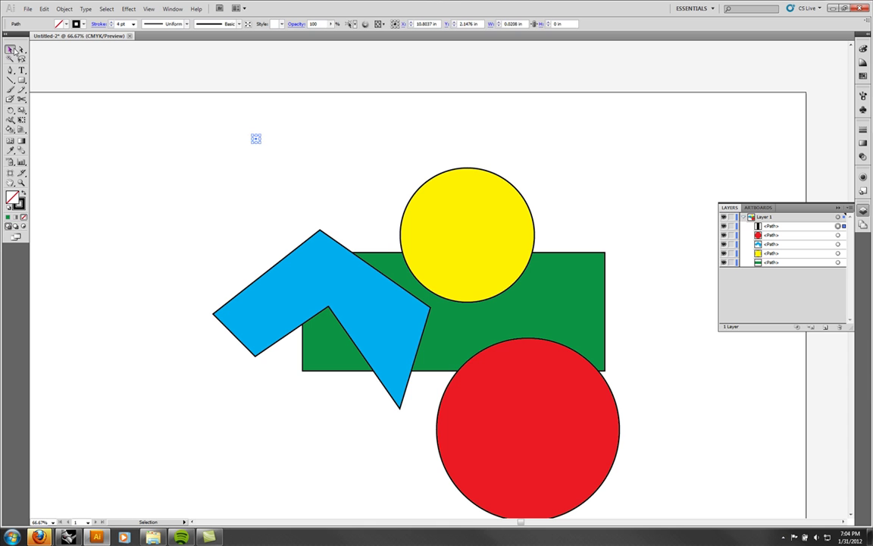
key(Delete)
Draw a straight diagonal path with the Pen tool above left of the blue shape, about 4 in wide and 7.3 in high.
click(10, 70)
click(249, 137)
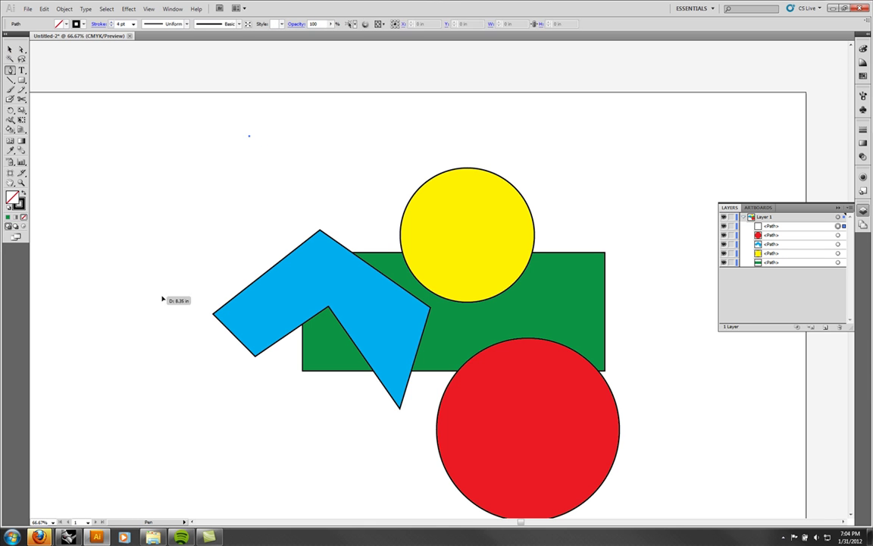
click(161, 297)
key(v)
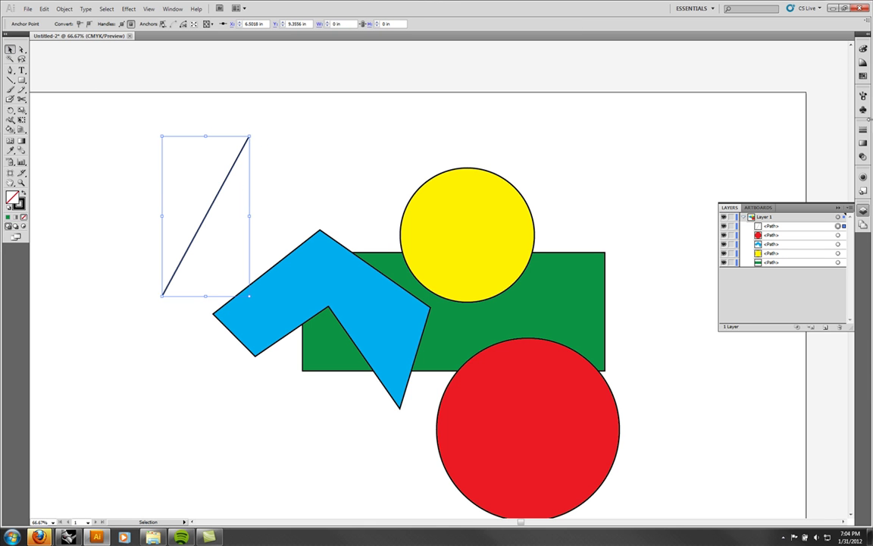
Set the diagonal line's stroke weight to 40 pt and deselect it.
click(862, 129)
click(820, 137)
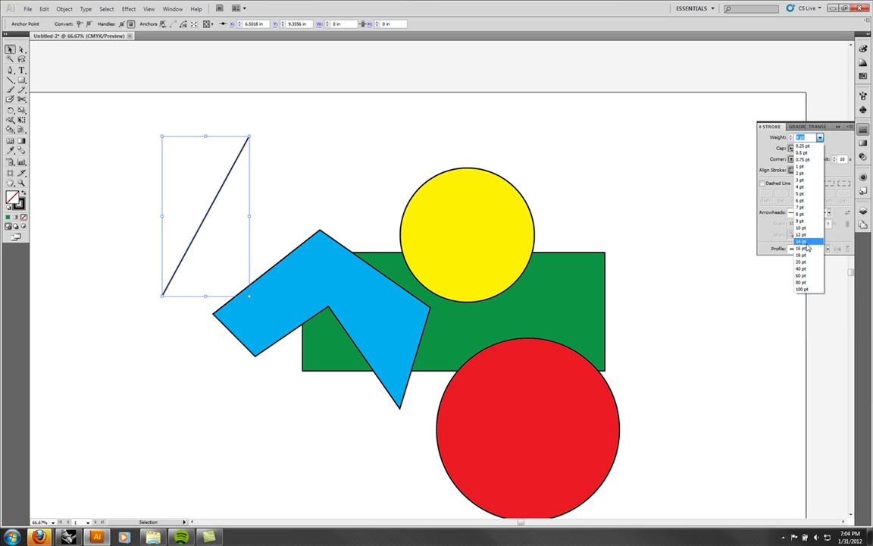
click(802, 268)
click(238, 177)
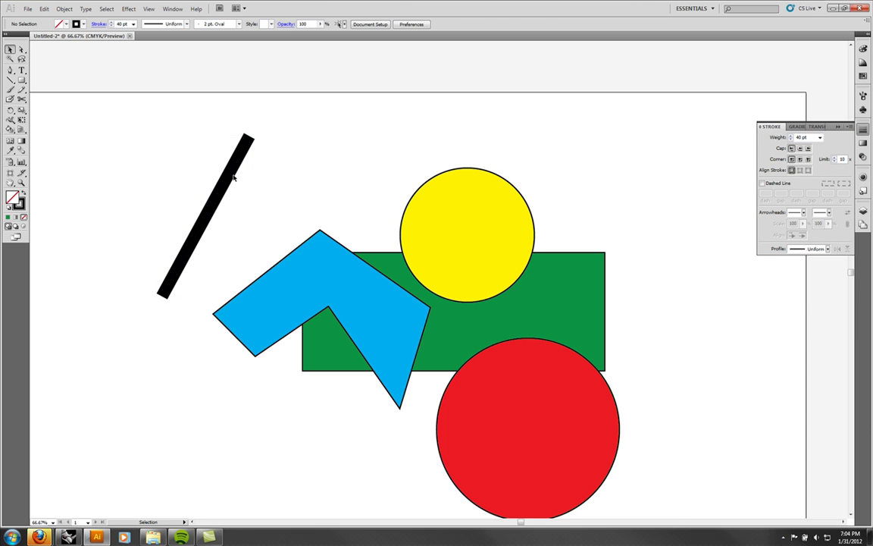
Move the thick black line further left, clear of the blue shape, and deselect it.
click(234, 176)
drag(232, 175, 125, 160)
key(super)
click(266, 142)
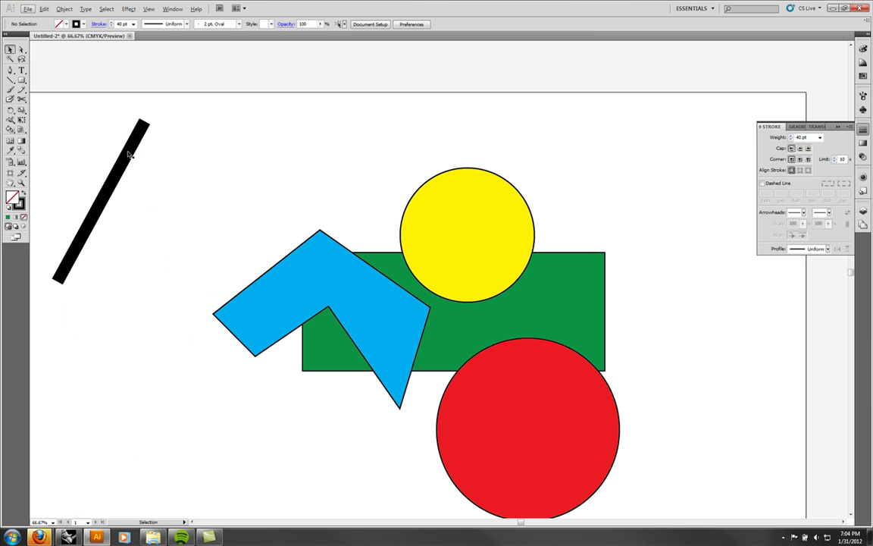
Duplicate the thick black line, rotate the copy 90 degrees, and place it across the original to form a cross.
click(131, 151)
drag(130, 149, 242, 151)
drag(258, 118, 288, 179)
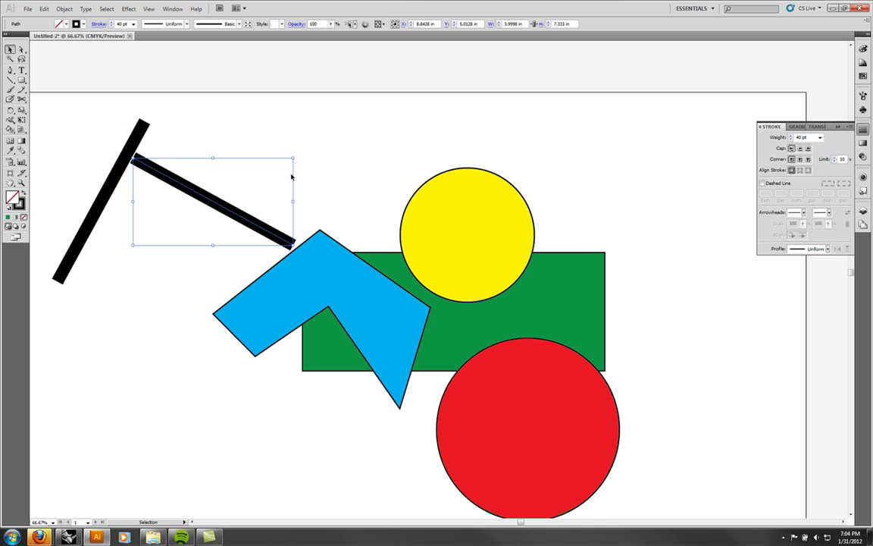
drag(207, 190, 116, 178)
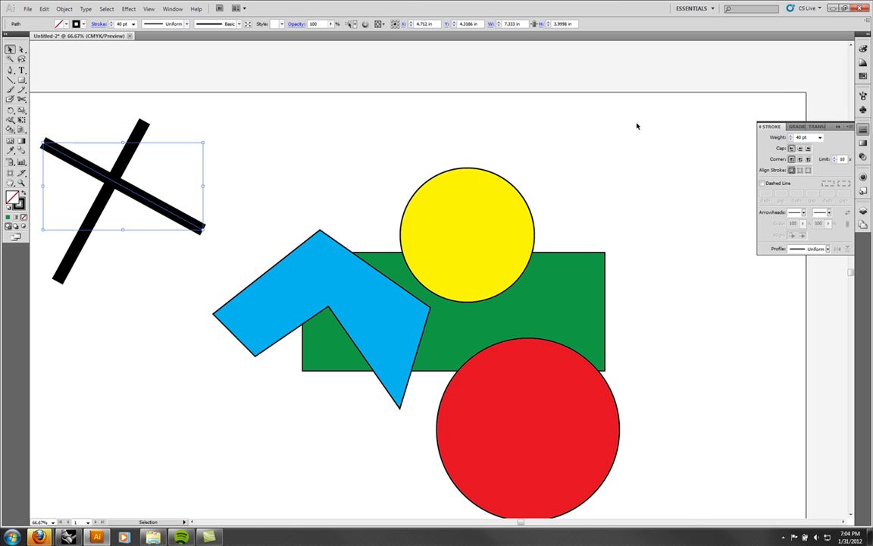
Give the rotated copy a grey stroke and no fill, and deselect it.
click(862, 75)
click(805, 80)
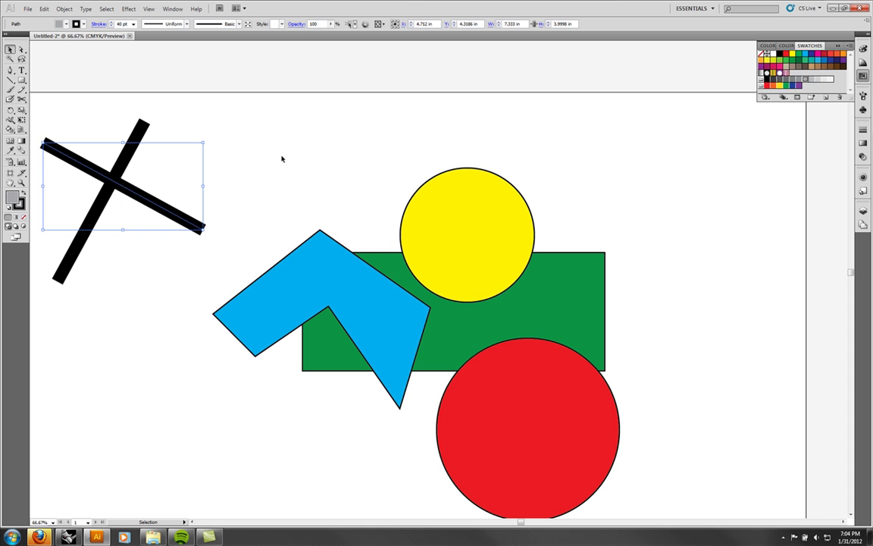
click(22, 191)
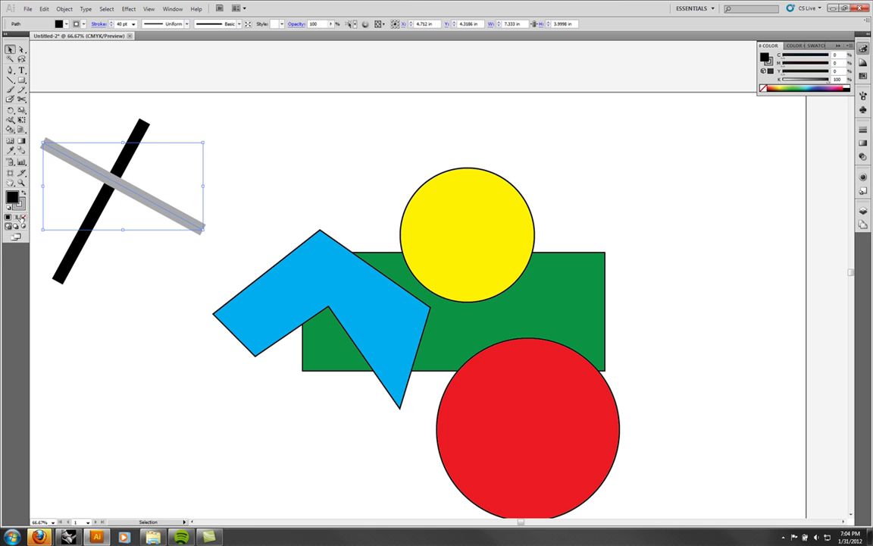
click(202, 189)
Move the grey line below the black line in Layer 1's stacking order and deselect it.
drag(212, 185, 256, 190)
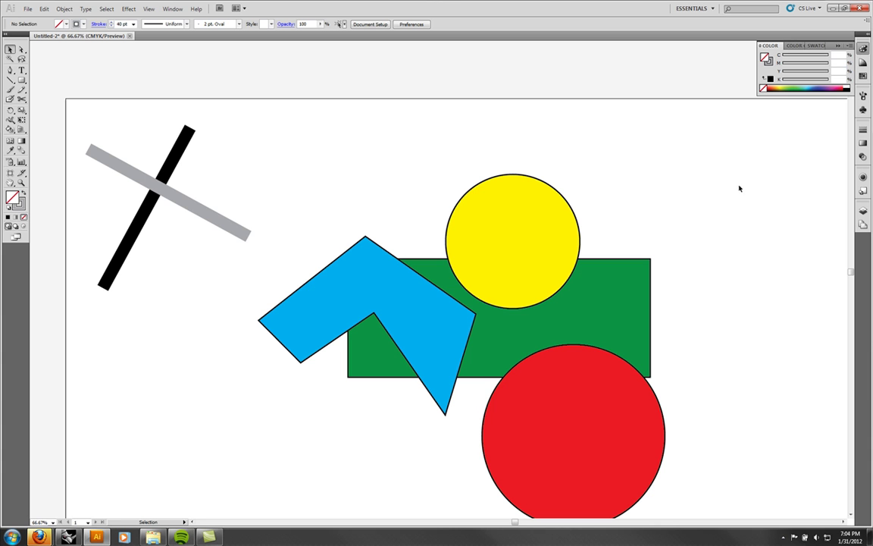
click(863, 210)
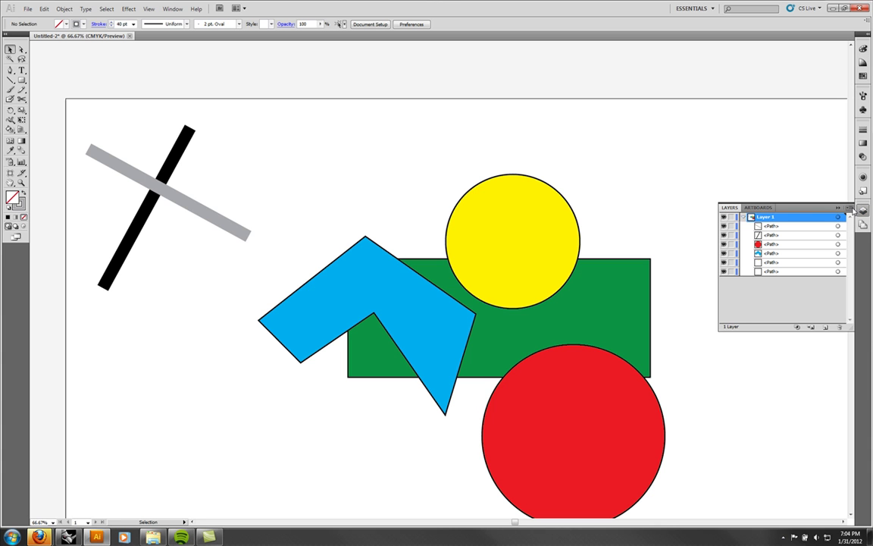
click(201, 209)
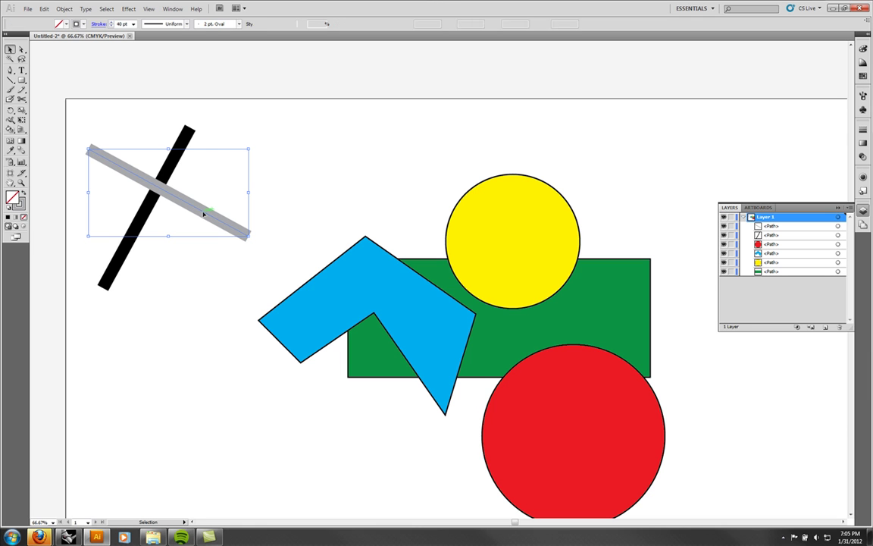
click(347, 144)
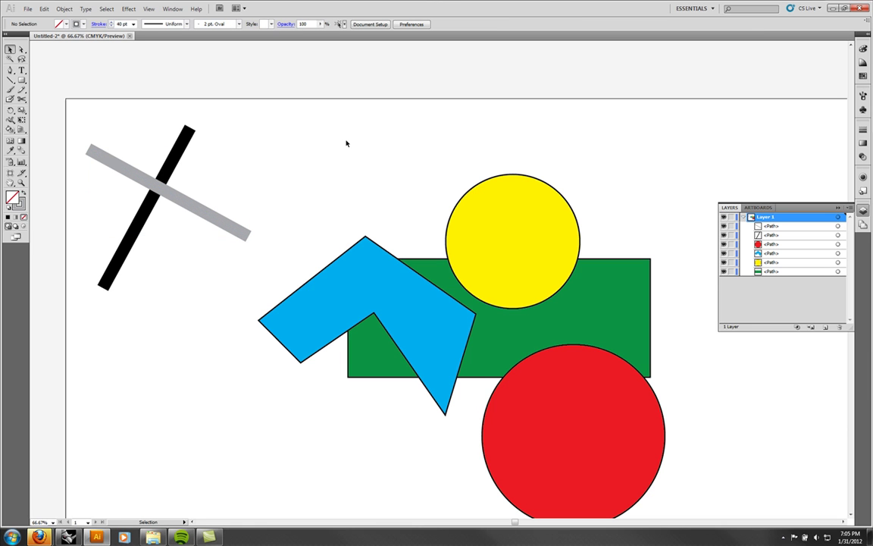
click(773, 226)
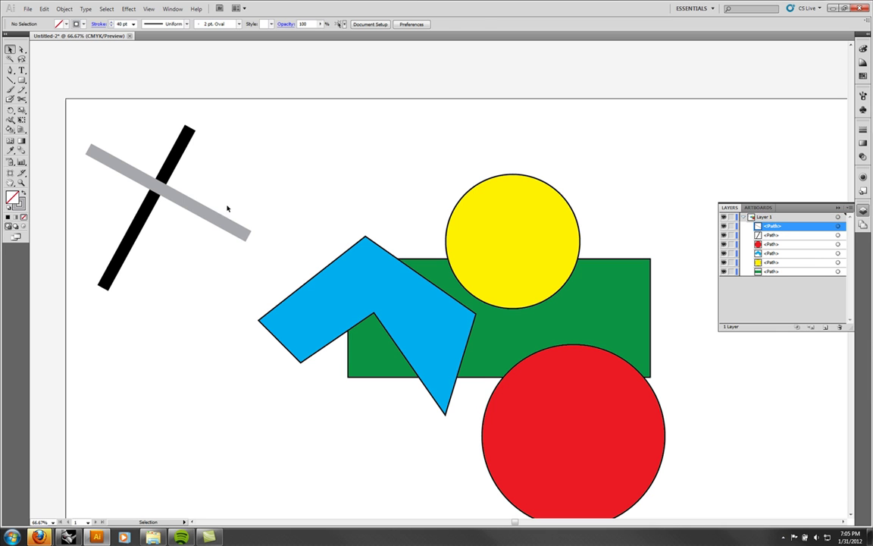
click(185, 203)
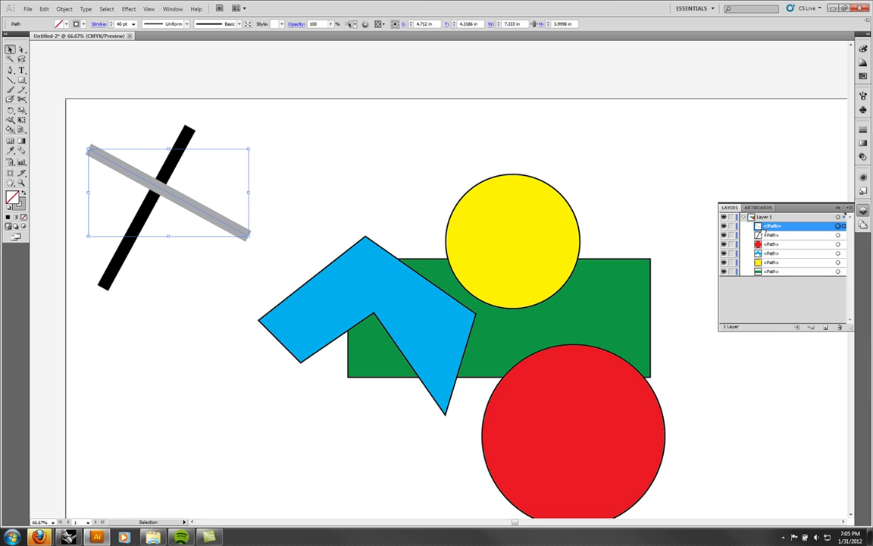
click(403, 158)
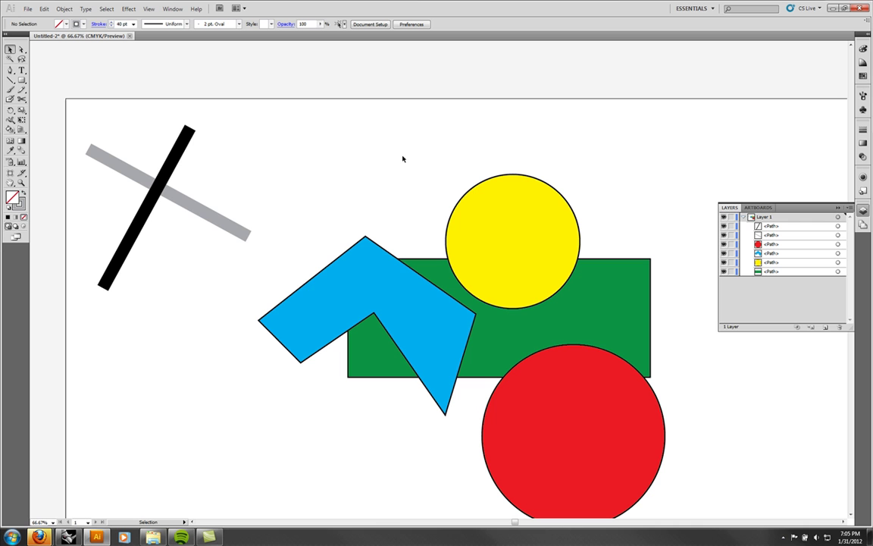
Give the two crossing black and grey lines round stroke caps and deselect them.
drag(199, 254, 91, 148)
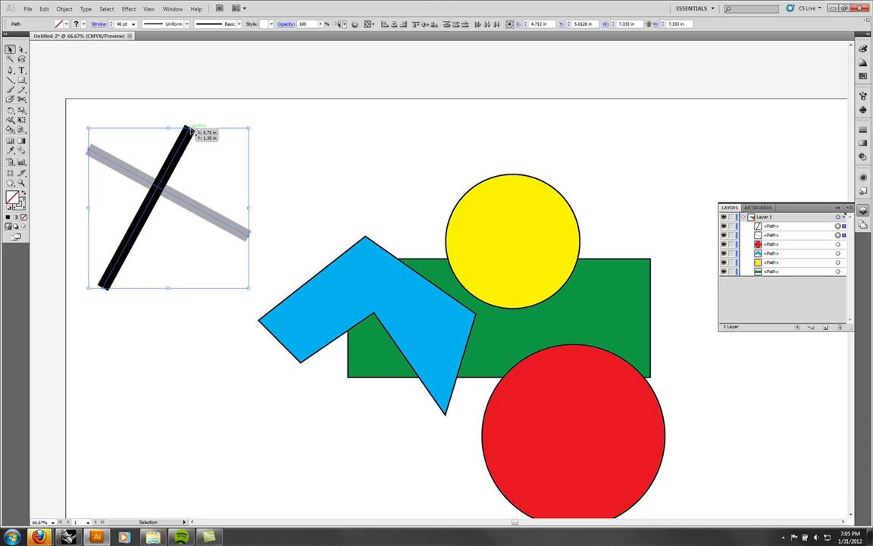
click(863, 131)
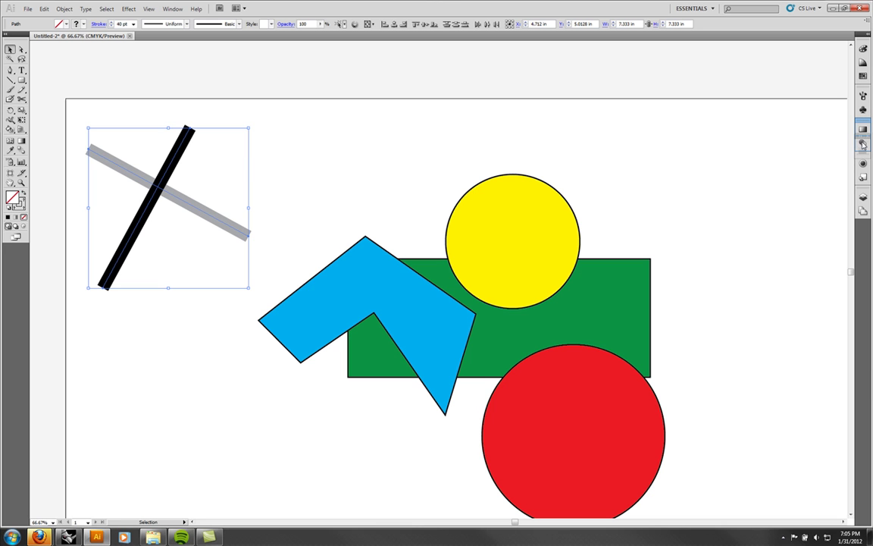
click(863, 144)
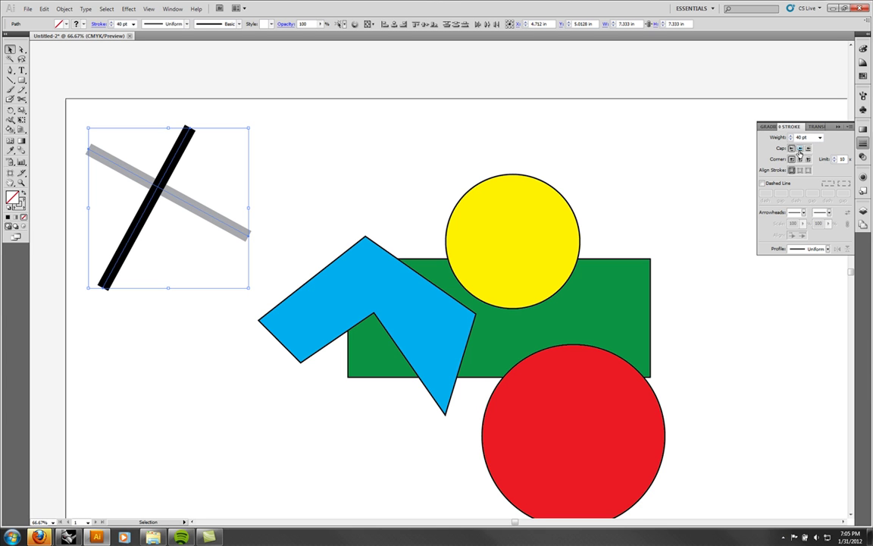
click(800, 149)
click(791, 150)
click(801, 150)
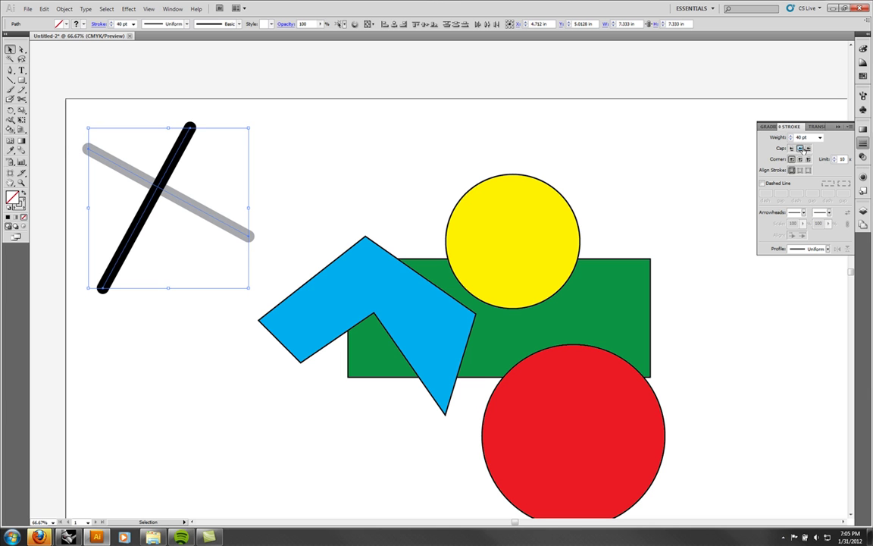
click(675, 150)
Draw an open six-point zigzag path with the Pen tool above the blue shape and deselect it.
click(10, 69)
click(276, 227)
click(270, 93)
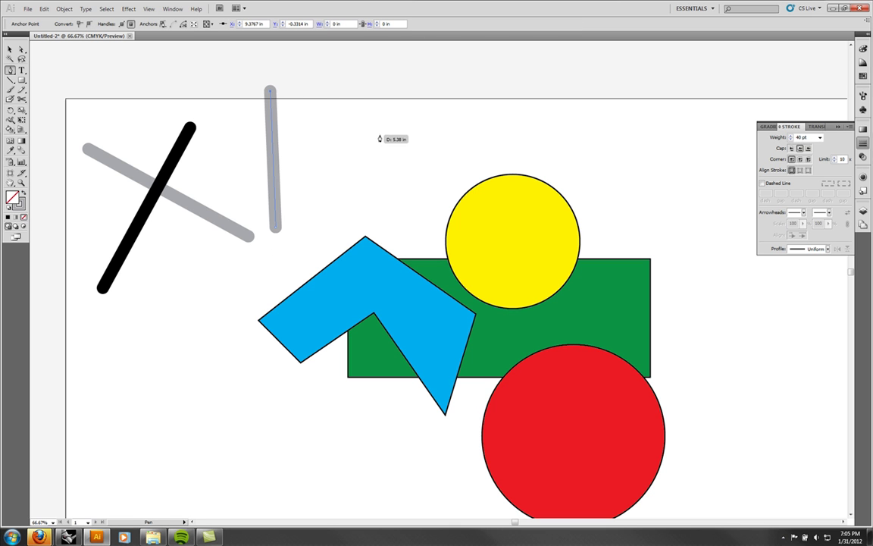
click(385, 134)
click(395, 204)
click(496, 128)
click(446, 88)
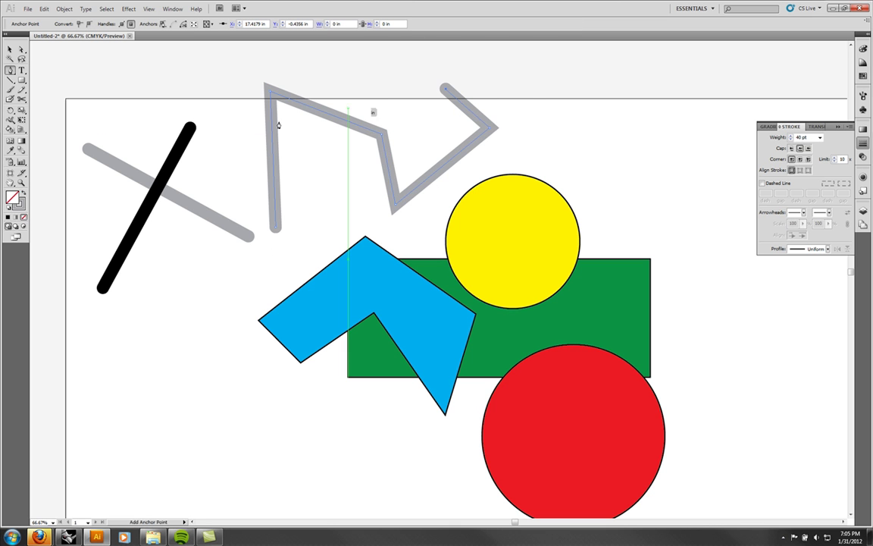
click(10, 49)
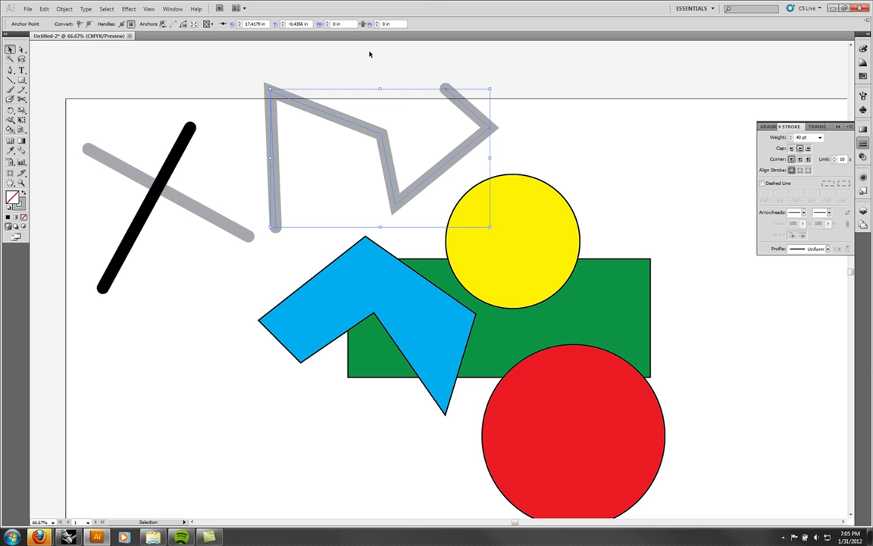
click(555, 82)
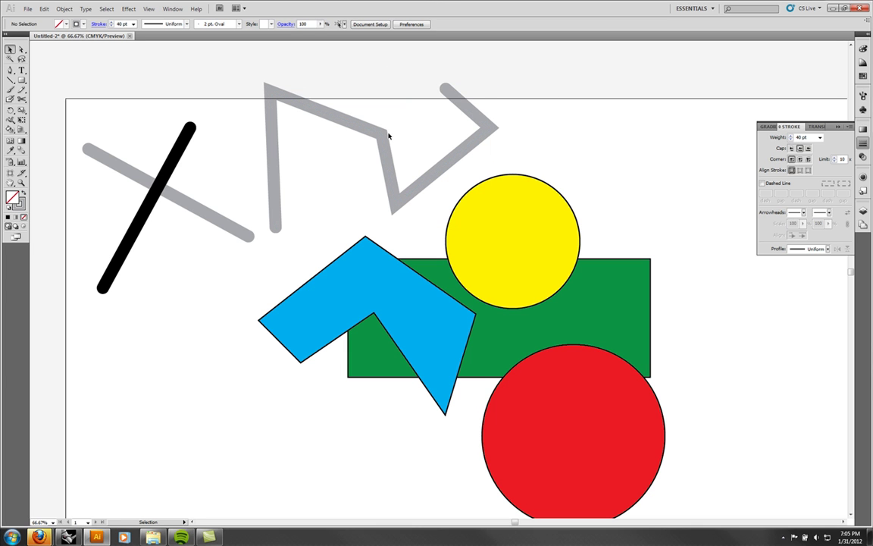
Try the bevel join on the grey zigzag path, give its corners round joins, and deselect it.
click(453, 92)
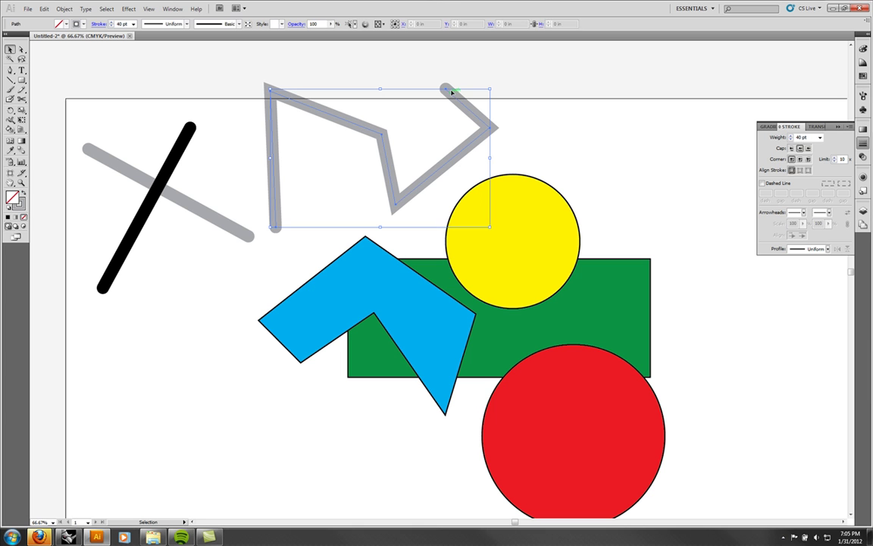
click(800, 160)
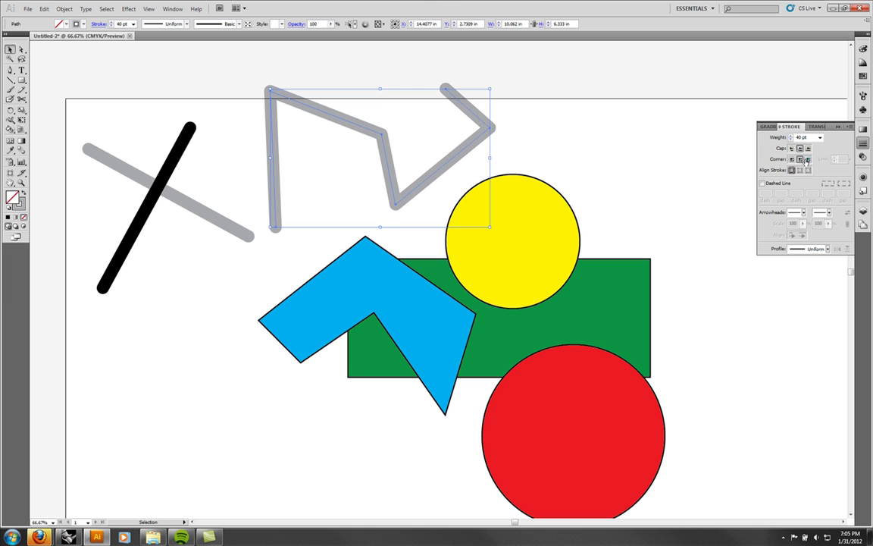
click(808, 160)
click(669, 139)
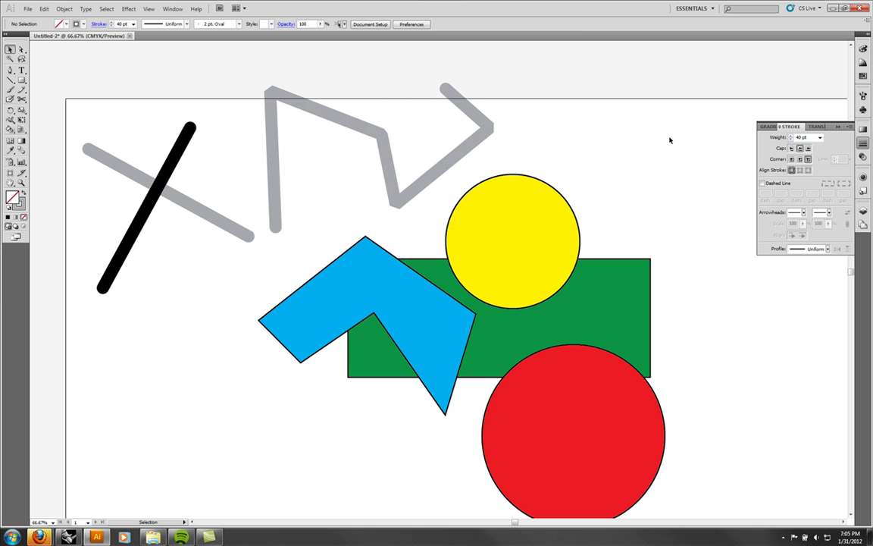
click(464, 152)
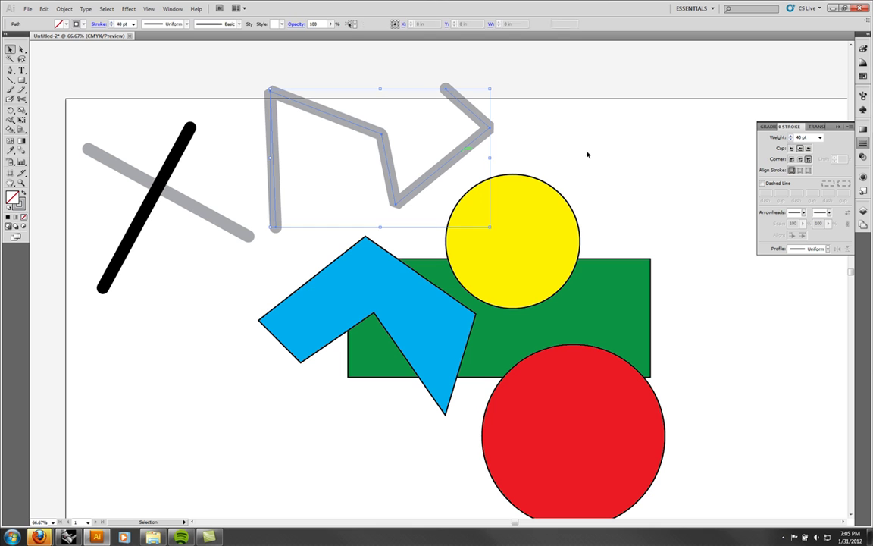
click(637, 166)
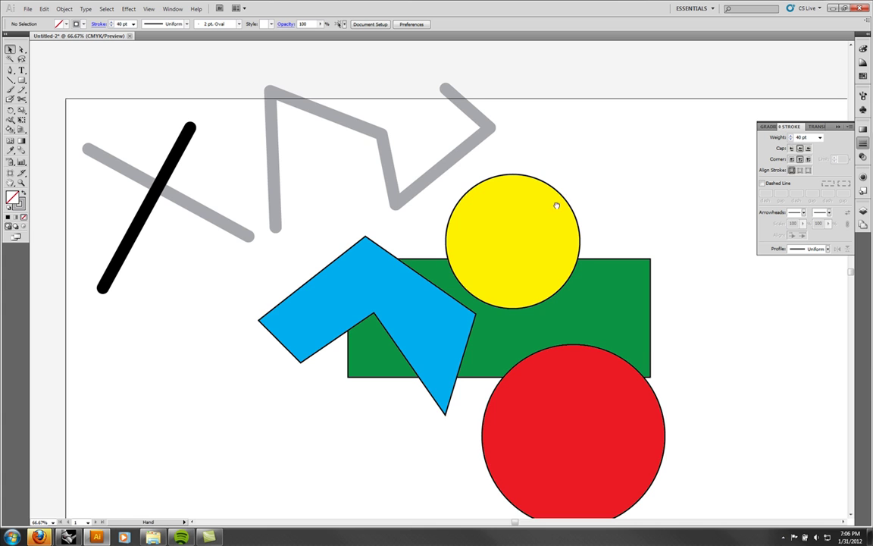
Set the blue shape's stroke weight to 12 pt.
scroll(559, 193, down, 1)
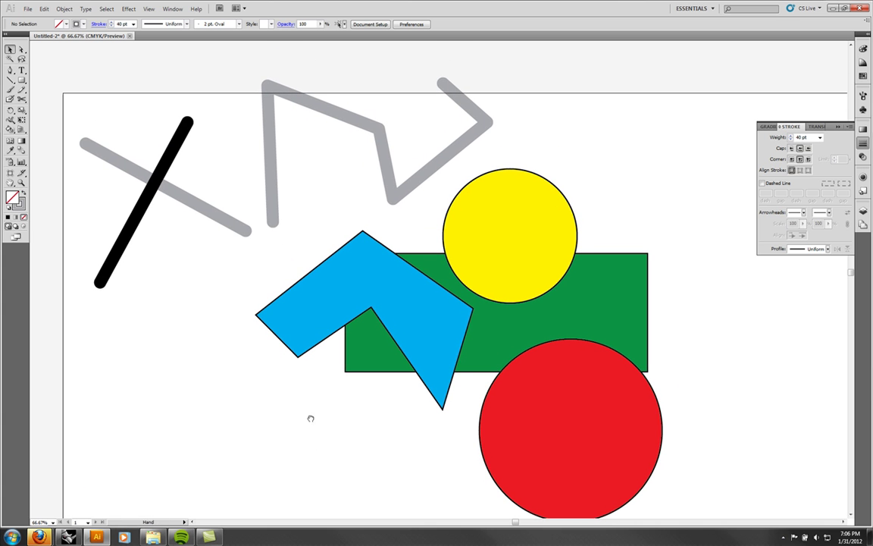
scroll(310, 440, down, 3)
click(337, 242)
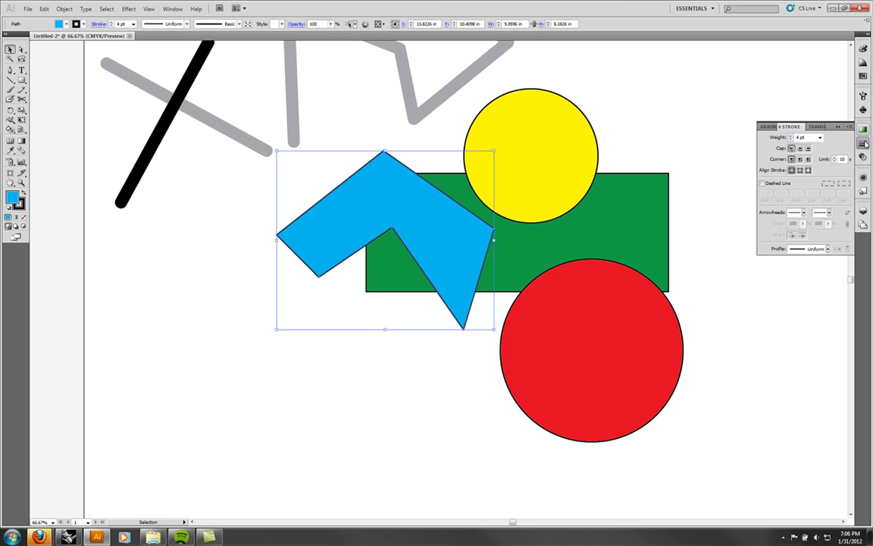
click(820, 137)
click(810, 196)
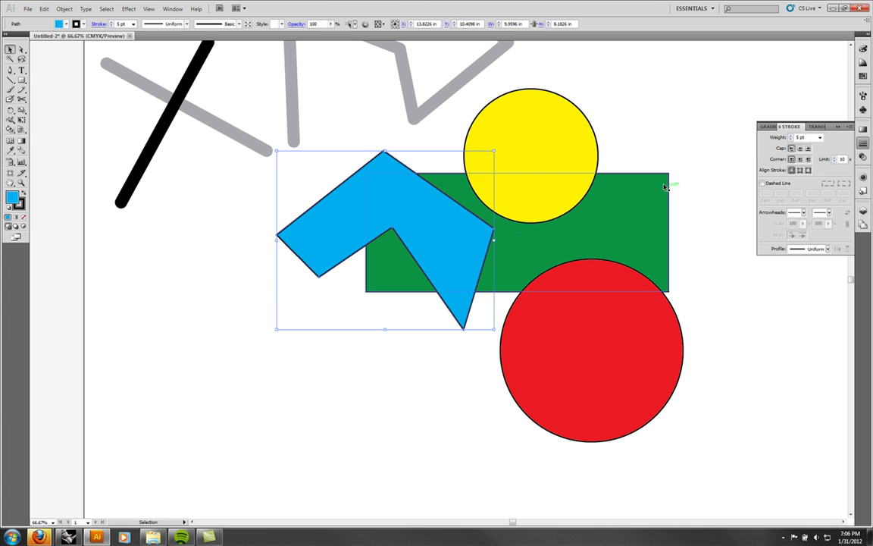
click(819, 137)
click(804, 232)
scroll(624, 170, up, 2)
scroll(614, 180, right, 1)
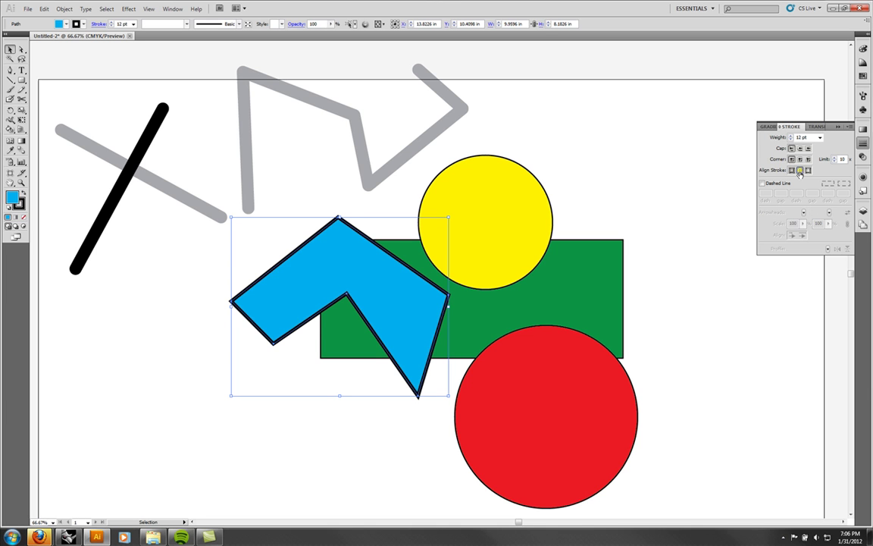
Try aligning the blue shape's stroke to the inside and outside, return it to centre, and deselect the shape.
click(800, 172)
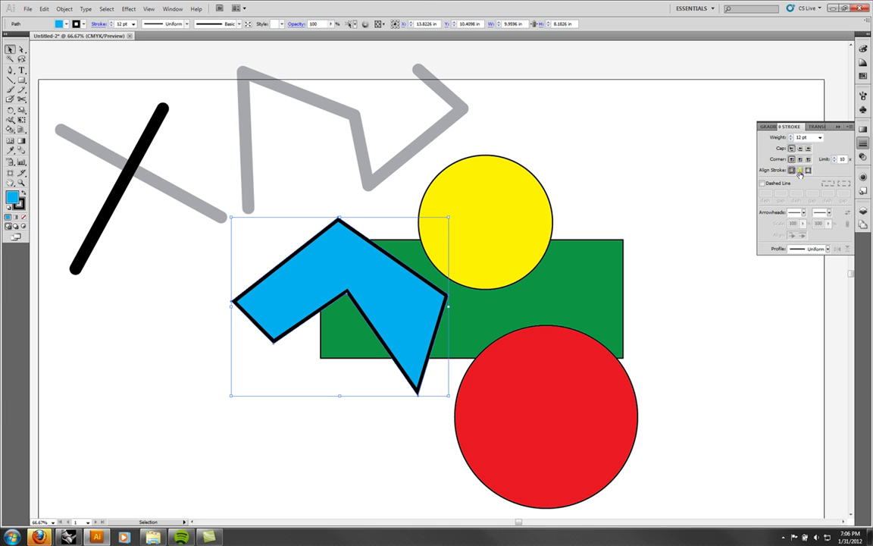
click(808, 170)
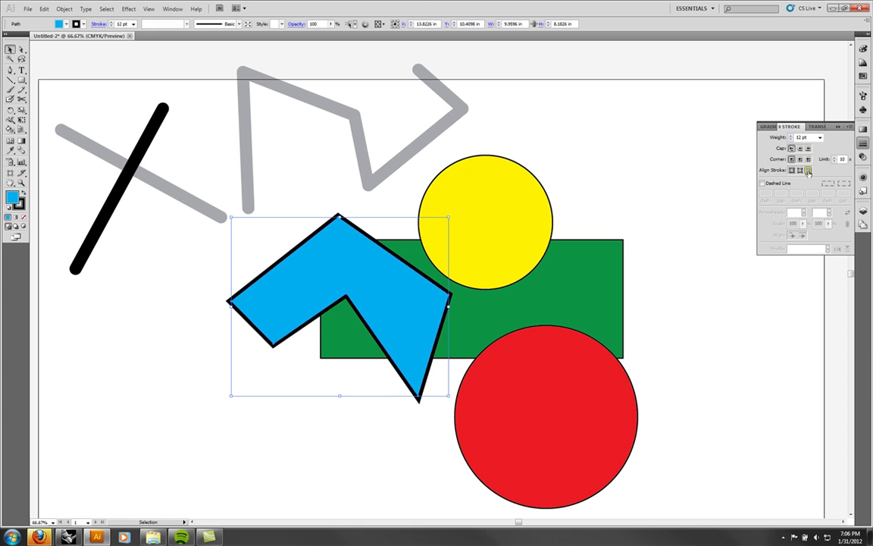
click(792, 171)
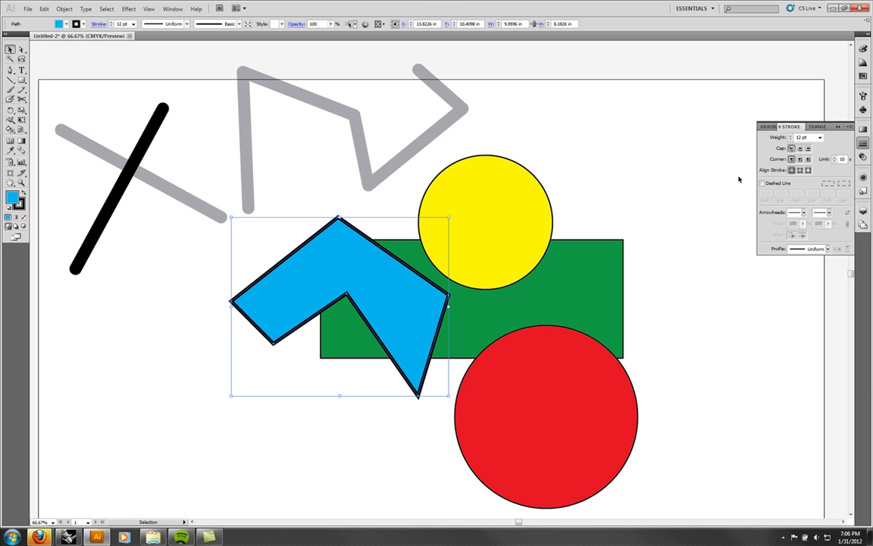
click(643, 196)
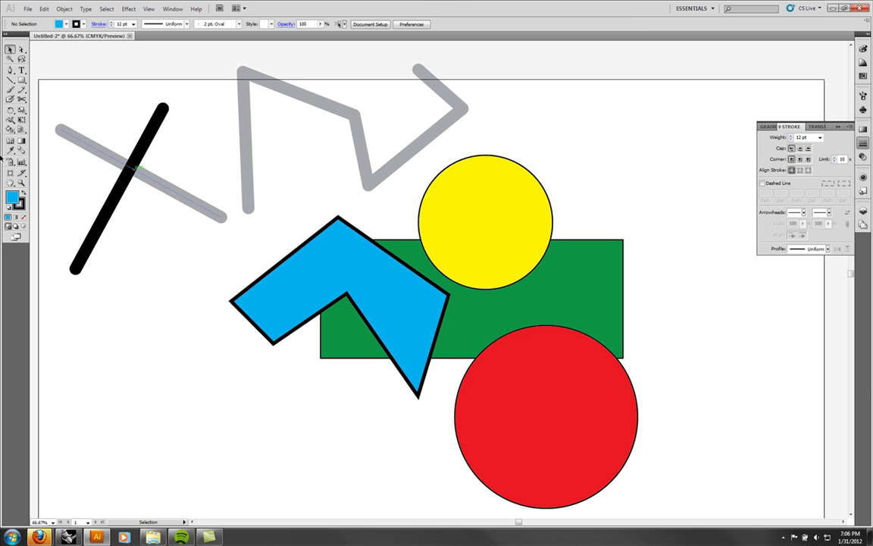
Draw an open three-point V-shaped path above and beyond the yellow circle, with a black stroke and no fill.
key(p)
click(528, 115)
click(645, 173)
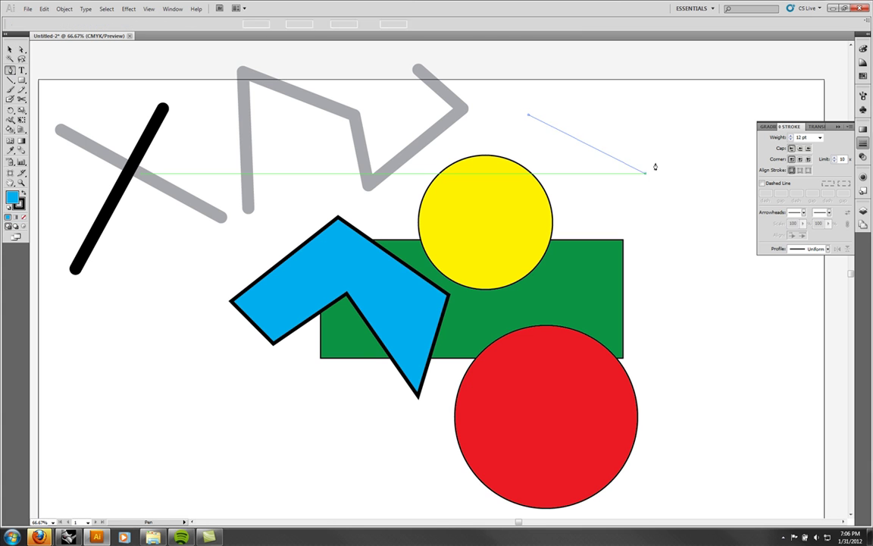
click(694, 119)
click(9, 48)
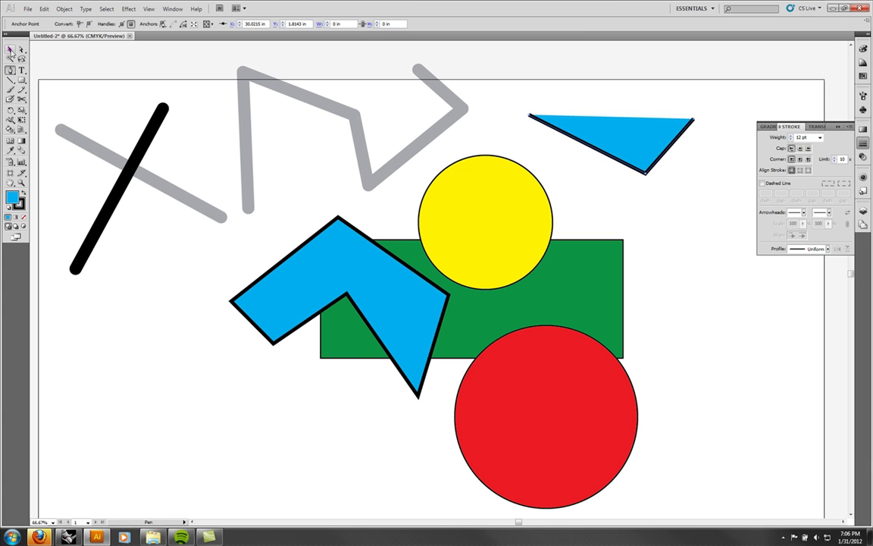
click(7, 217)
click(23, 217)
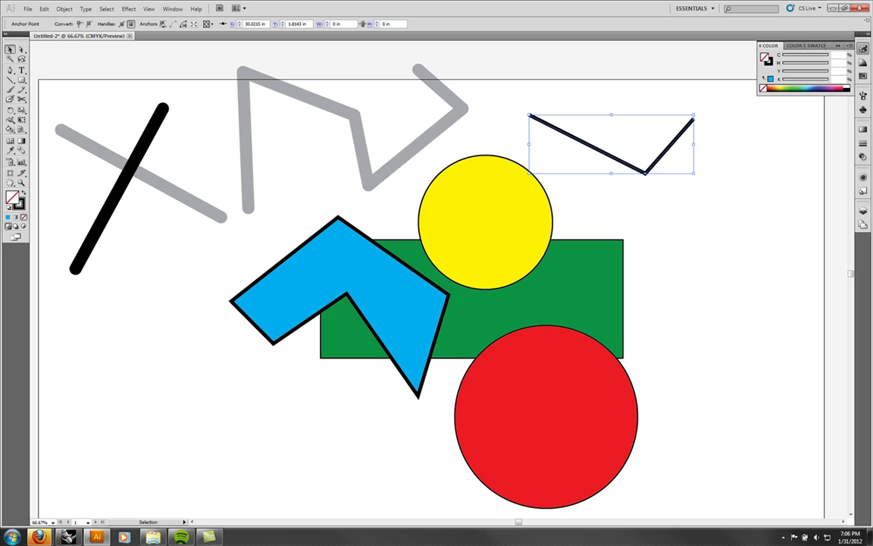
Add the Arrow 5 arrowhead to the start of the V-shaped path and deselect it.
click(864, 146)
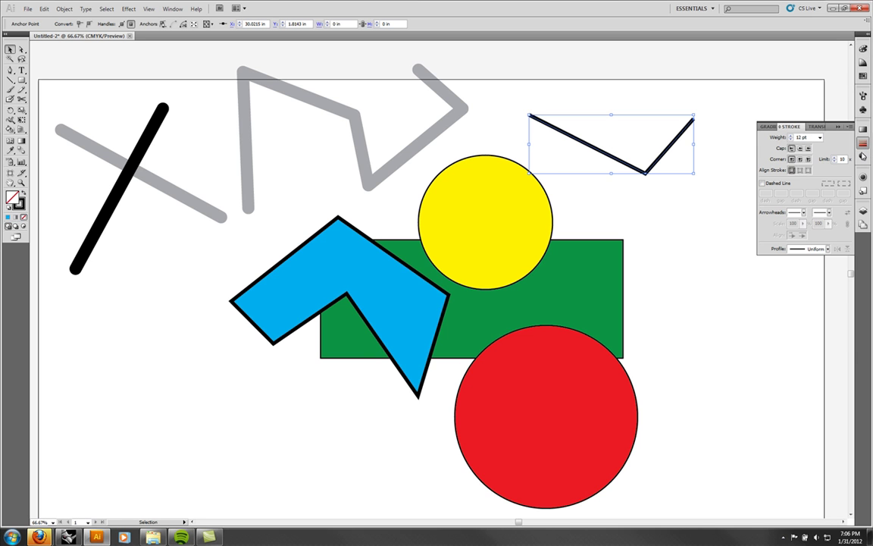
click(800, 213)
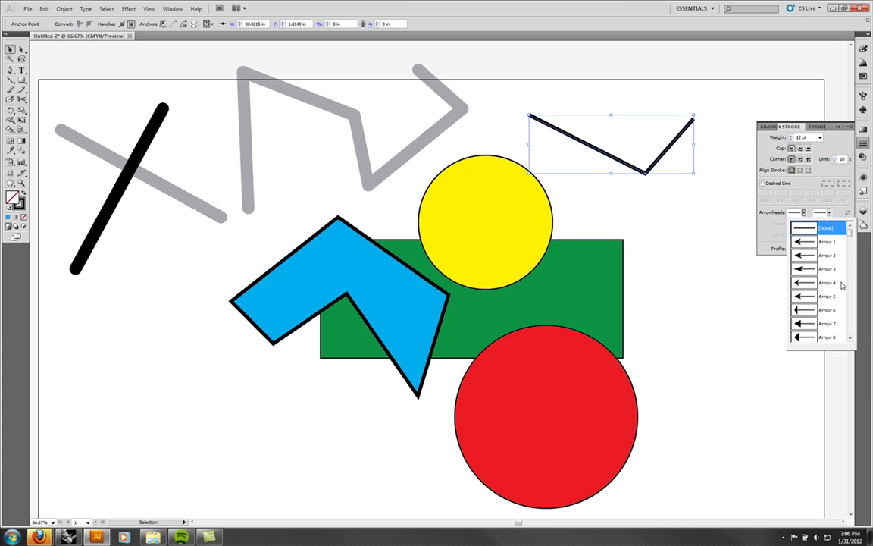
click(805, 300)
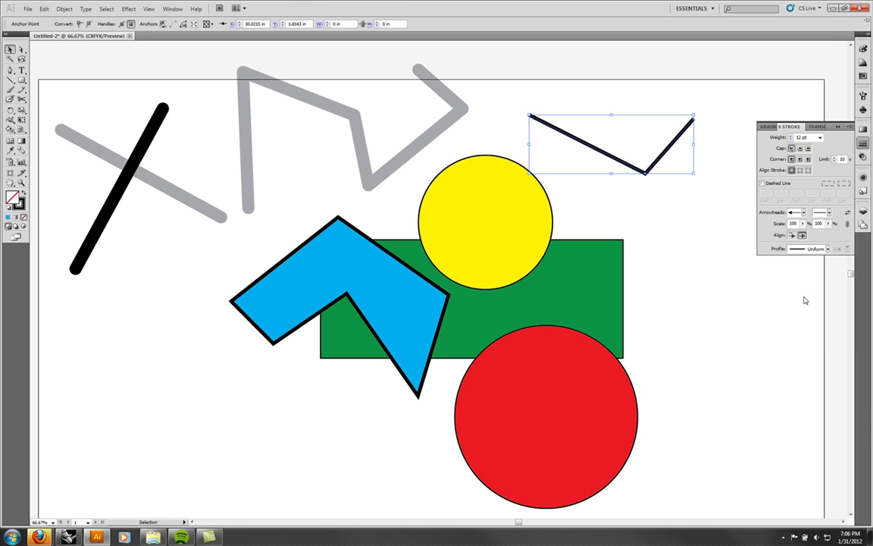
click(802, 212)
click(802, 212)
click(701, 283)
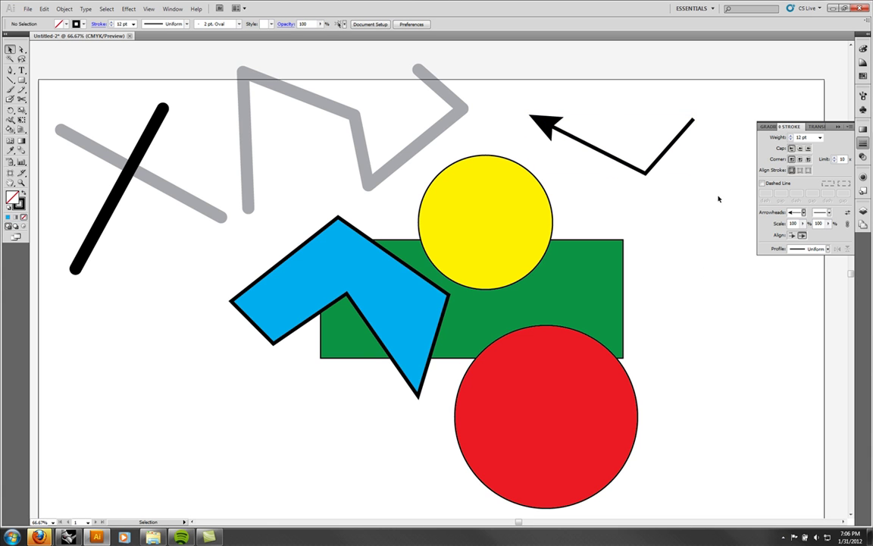
Scale the V-shaped path's start arrowhead to 30% and deselect the path.
click(570, 129)
click(803, 223)
drag(784, 237, 757, 234)
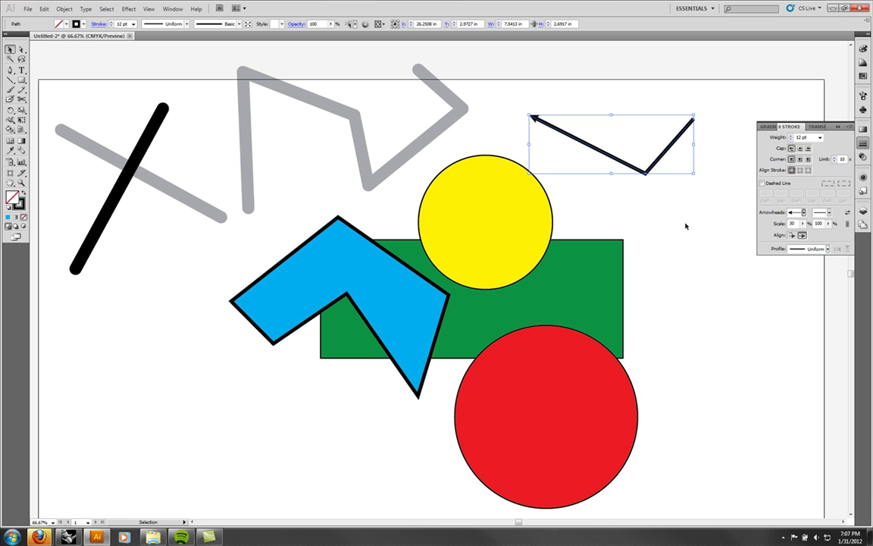
click(647, 97)
Set the scale of the V-shaped path's start arrowhead to 100%.
click(582, 142)
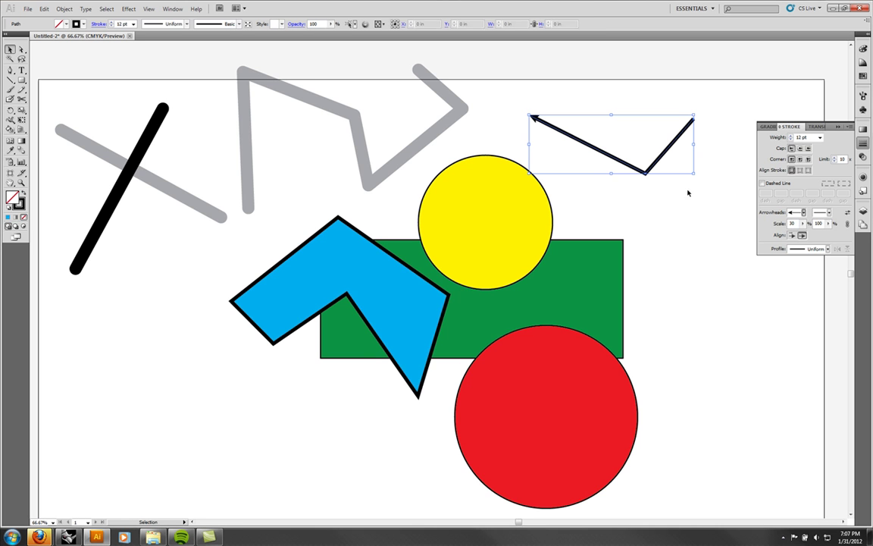
click(784, 224)
text(100)
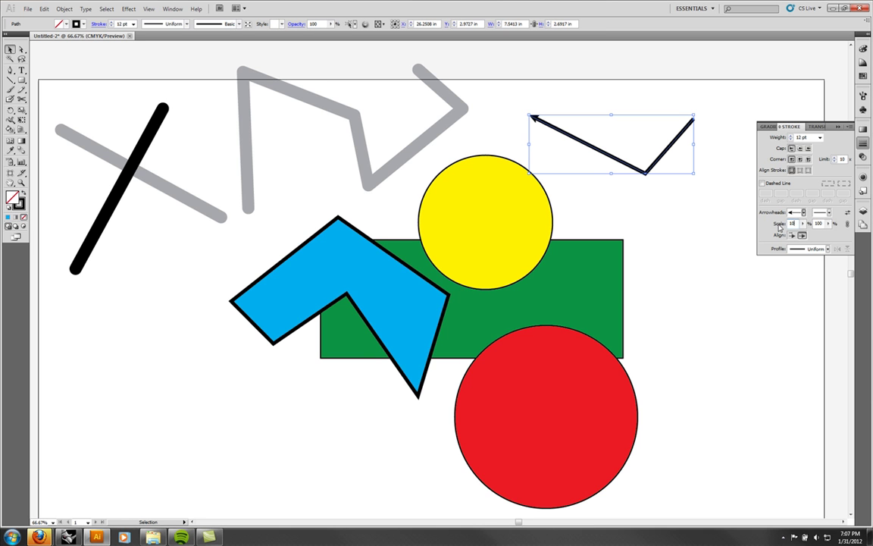
key(Return)
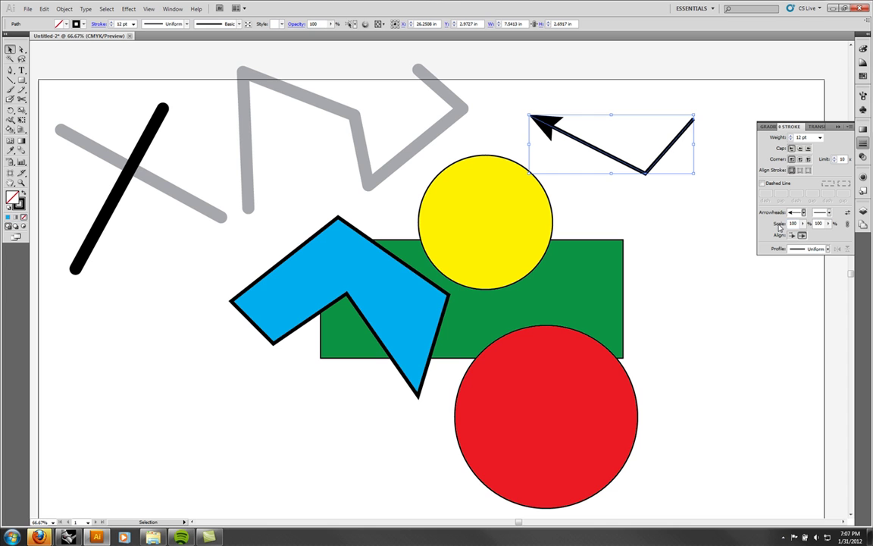
Add a solid circle arrowhead to the end of the V-shaped path, scale it to 50%, and deselect the path.
click(826, 212)
drag(823, 232, 827, 288)
click(792, 296)
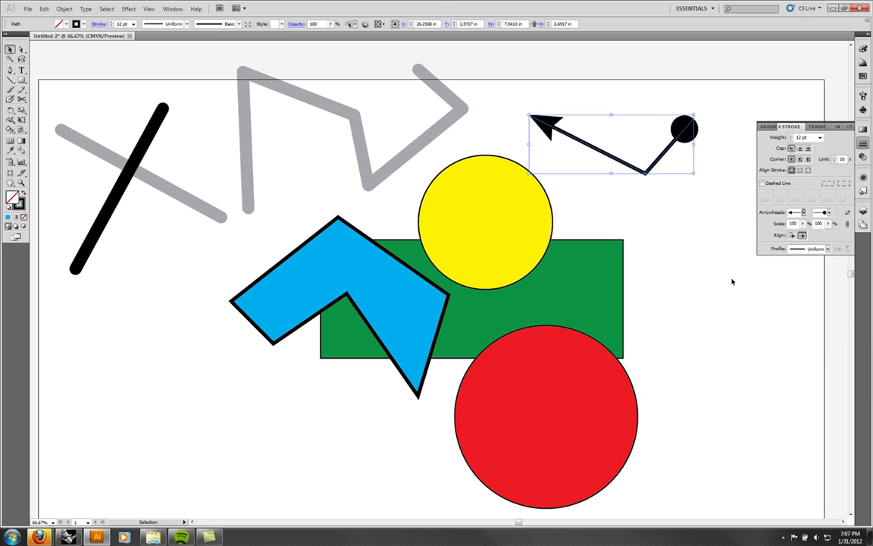
click(733, 279)
click(683, 130)
text(50)
key(Return)
click(734, 228)
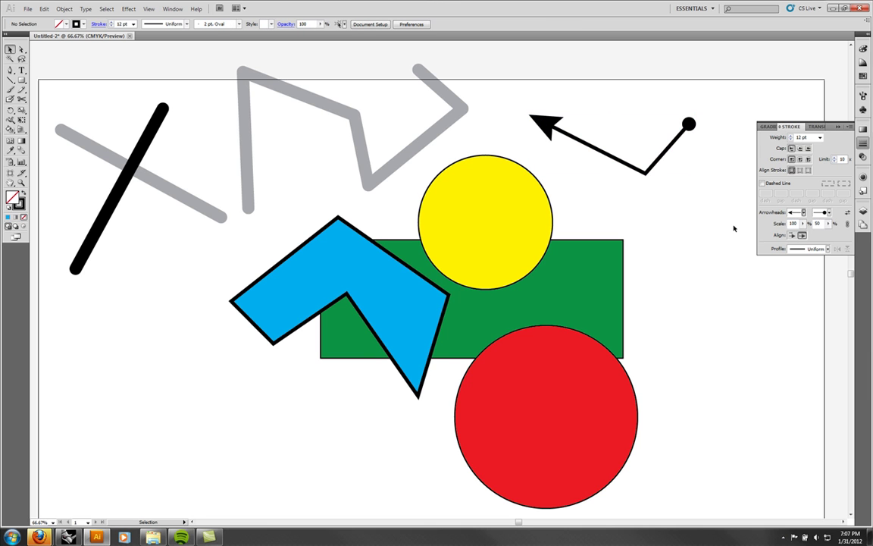
Copy the black arrow path's 12 pt black stroke onto the grey zigzag path with the Eyedropper.
click(602, 151)
click(455, 142)
click(439, 127)
click(10, 151)
click(592, 147)
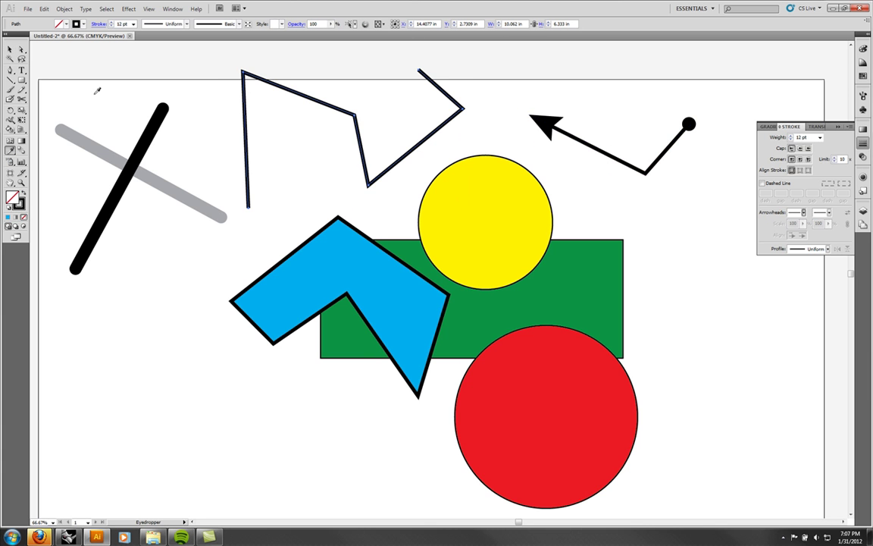
Delete the black zigzag path with the two acute corners and show the list of layers.
click(10, 50)
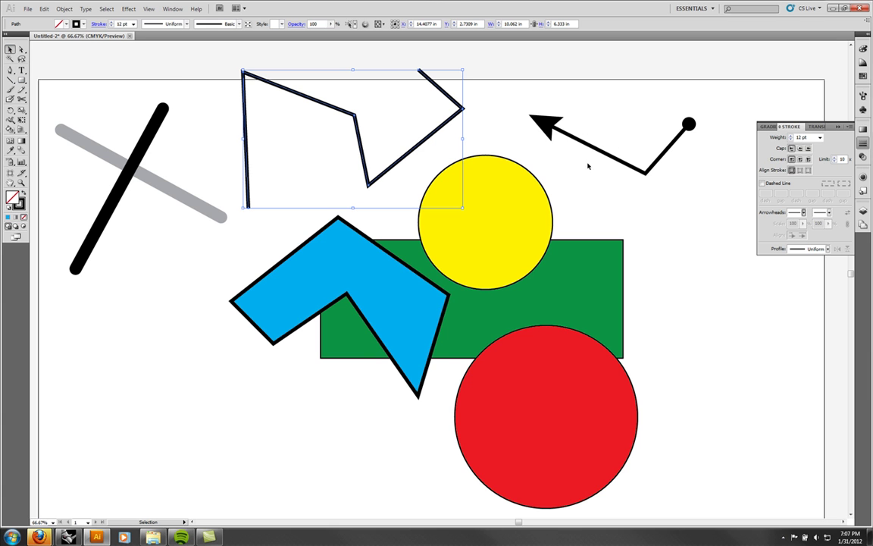
click(609, 153)
drag(420, 145, 330, 117)
click(330, 118)
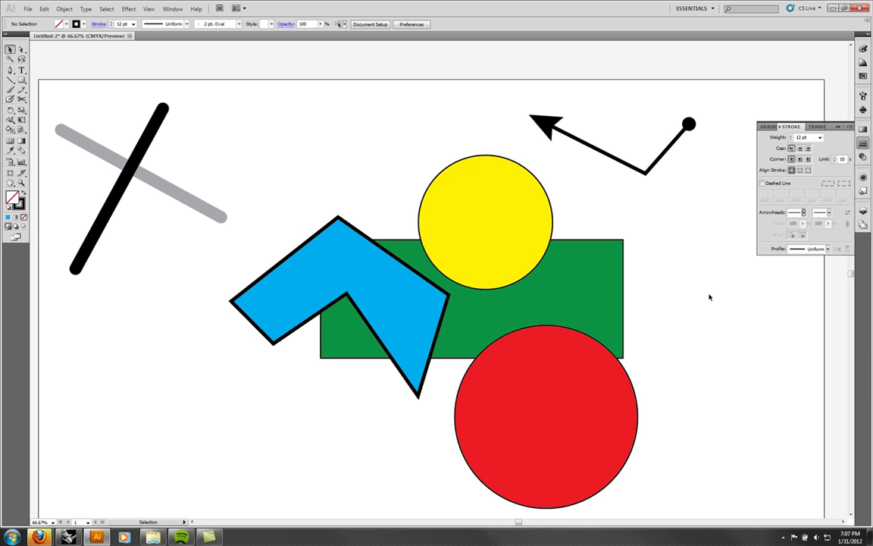
key(F7)
Delete the V-shaped arrow path and the two crossing lines, undo these deletions, and clear the selection.
drag(676, 206, 600, 144)
drag(179, 230, 78, 141)
key(Delete)
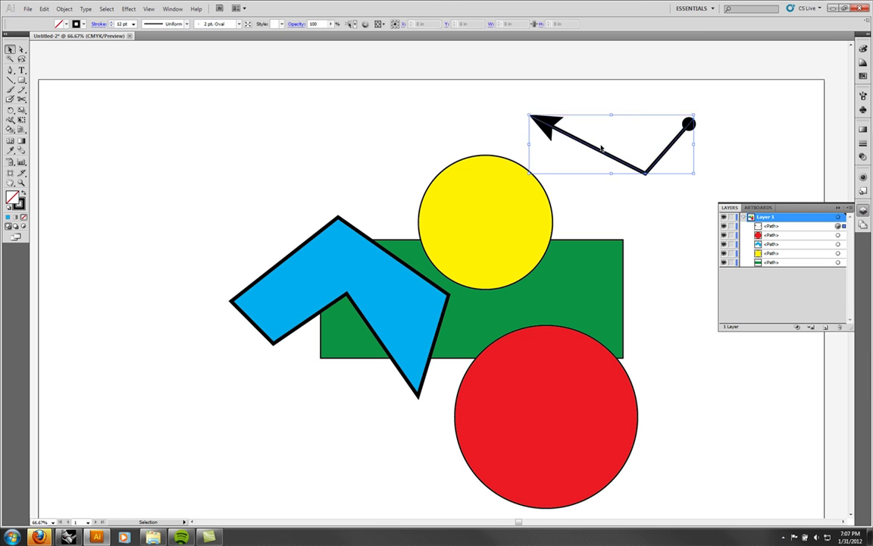
key(Delete)
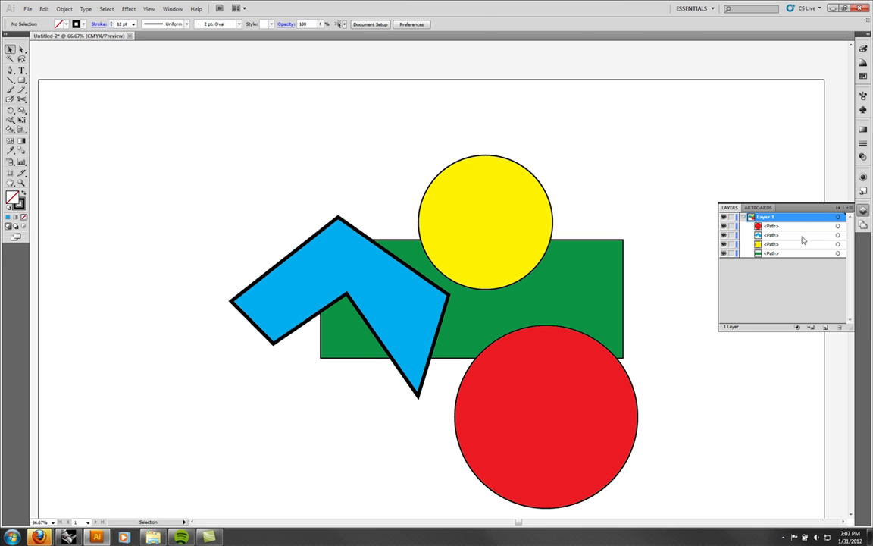
key(ctrl+z)
key(ctrl+z)
click(796, 169)
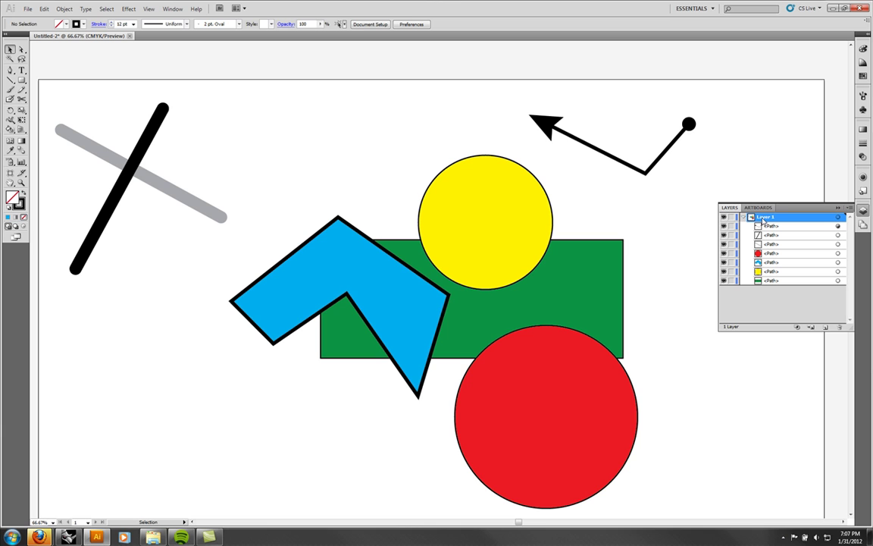
Create a new layer above Layer 1 and move the three line paths from Layer 1 into it.
click(826, 327)
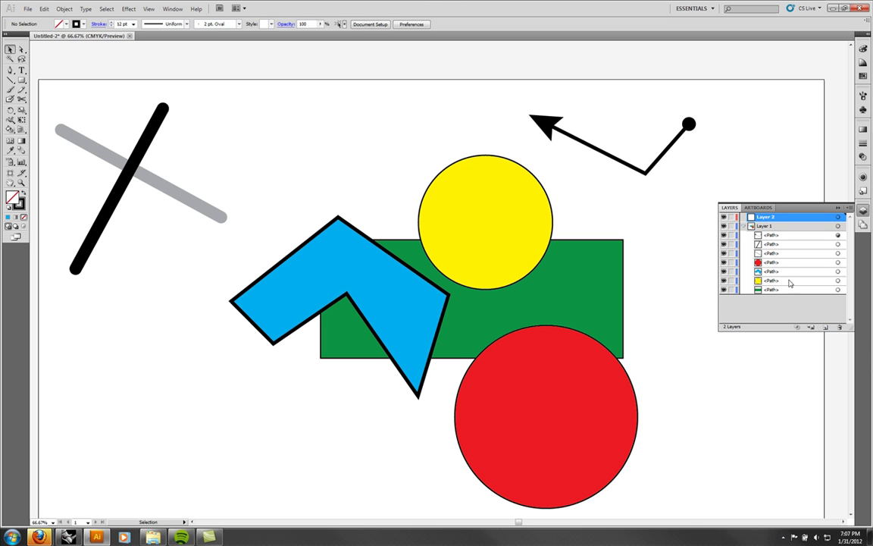
click(780, 237)
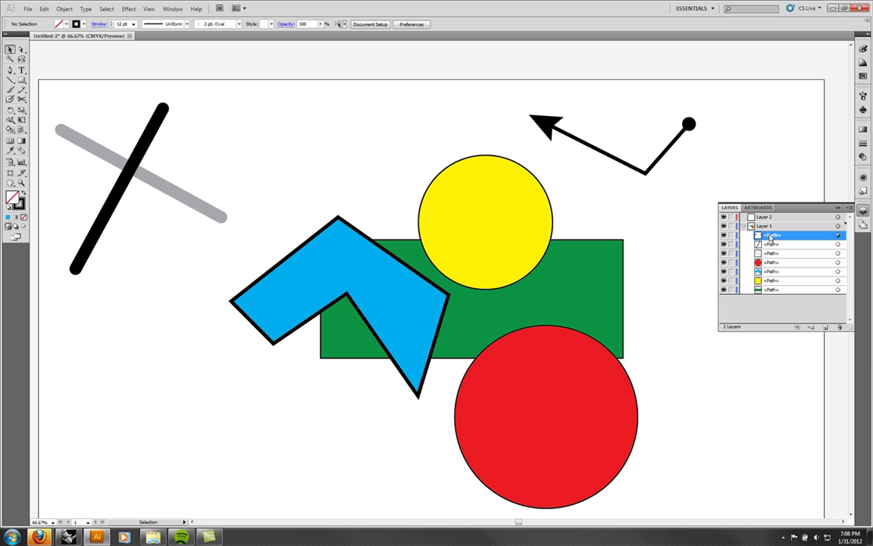
drag(778, 217, 777, 218)
Hide and show Layer 2 twice, and hide and show Layer 1 once, to check which objects each contains.
click(723, 217)
click(723, 216)
click(724, 217)
click(723, 217)
click(723, 226)
click(723, 226)
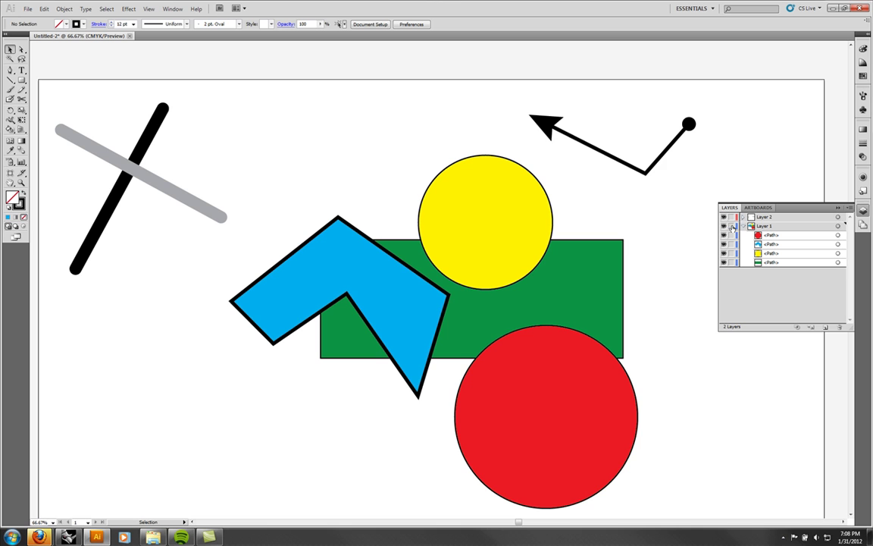
Expand Layer 2 and move its three line paths back into Layer 1.
click(743, 218)
click(744, 218)
click(743, 217)
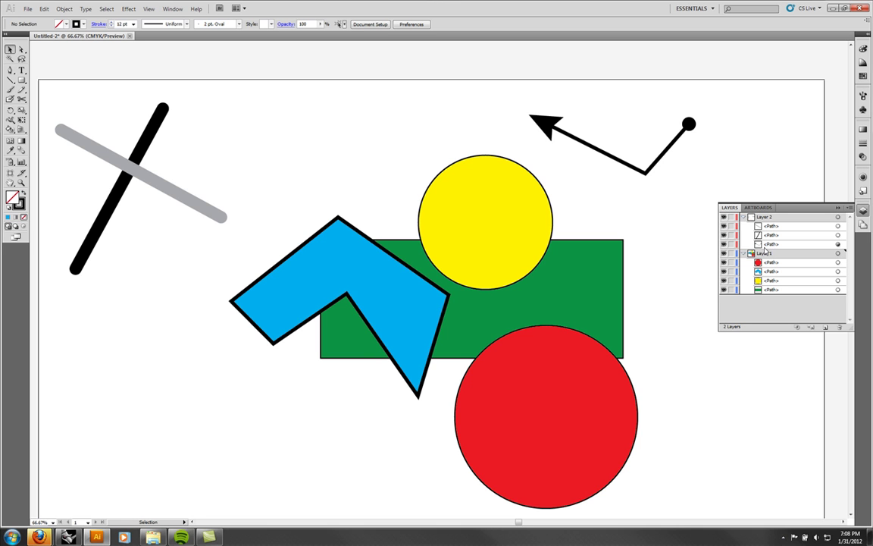
click(768, 226)
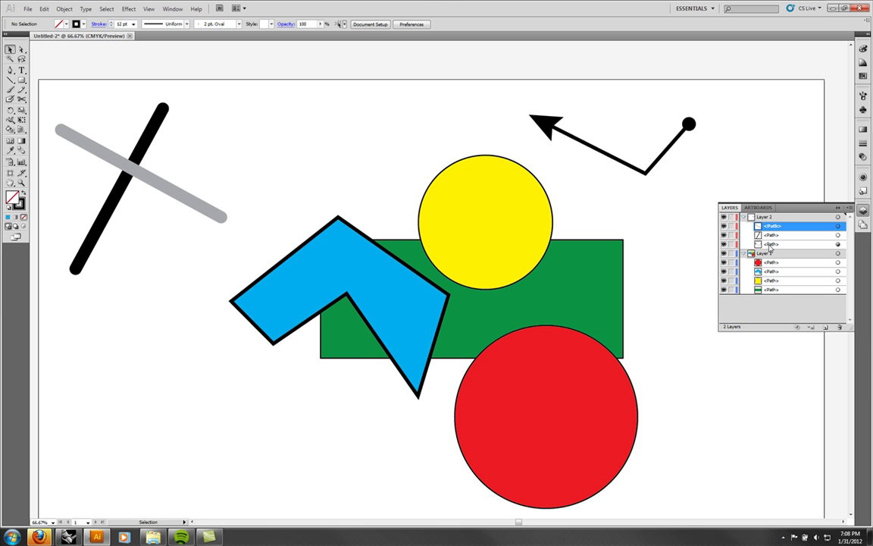
shift+click(770, 244)
drag(774, 255, 775, 259)
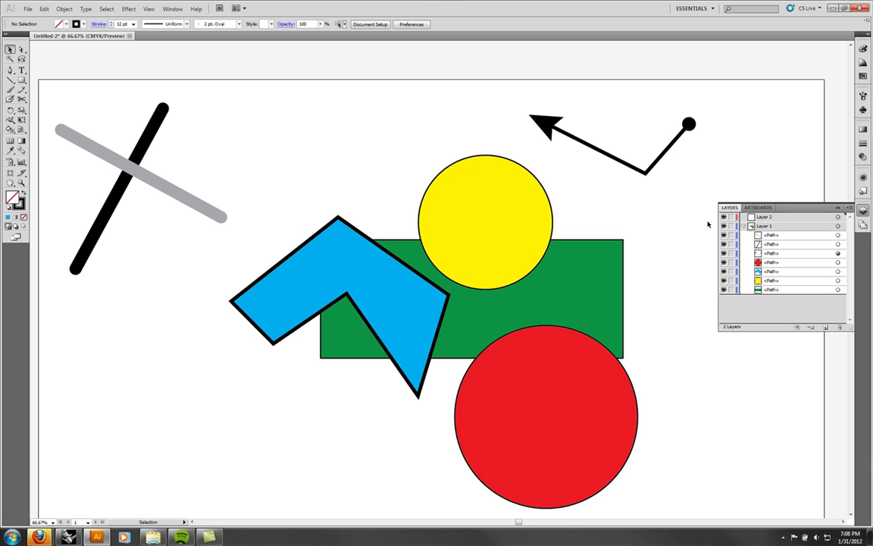
Select the V-shaped arrow path and both crossing lines, send them to Layer 2 as the current layer, and deselect them.
drag(682, 192, 577, 106)
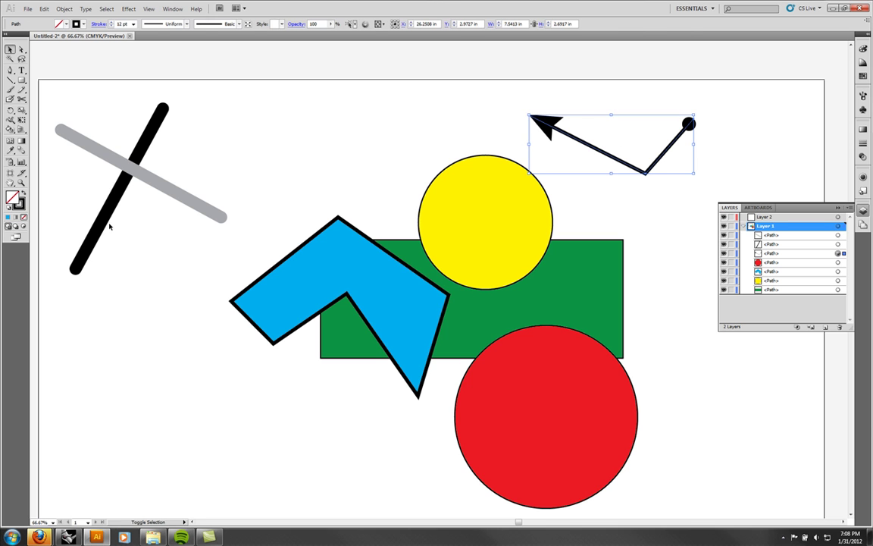
drag(219, 250, 98, 131)
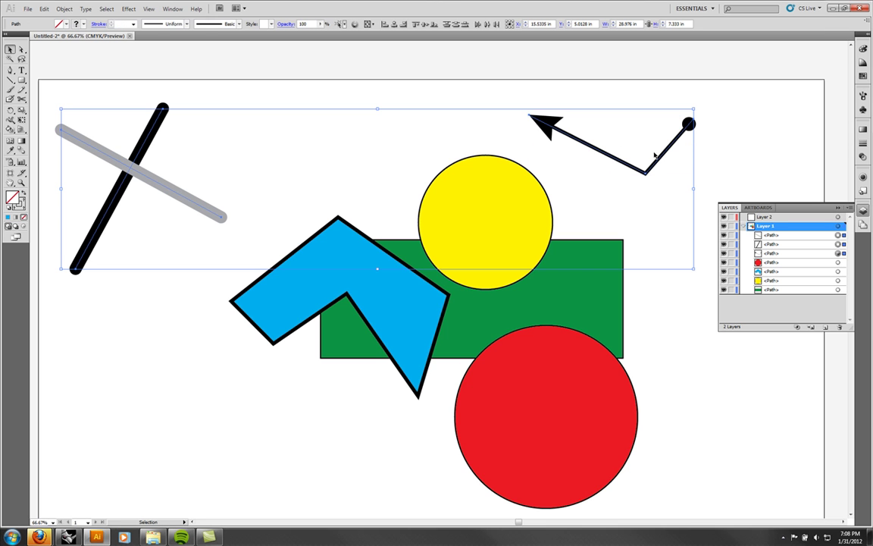
click(766, 217)
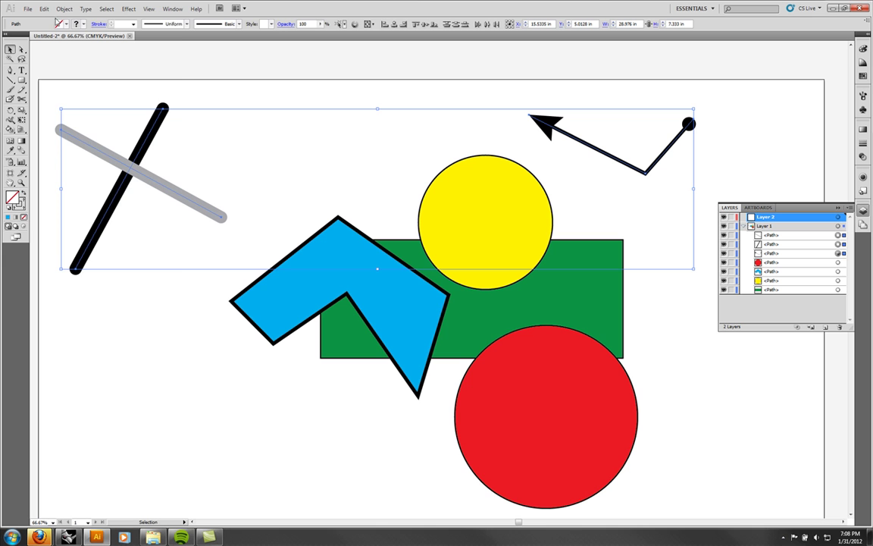
click(64, 8)
mouse_move(84, 29)
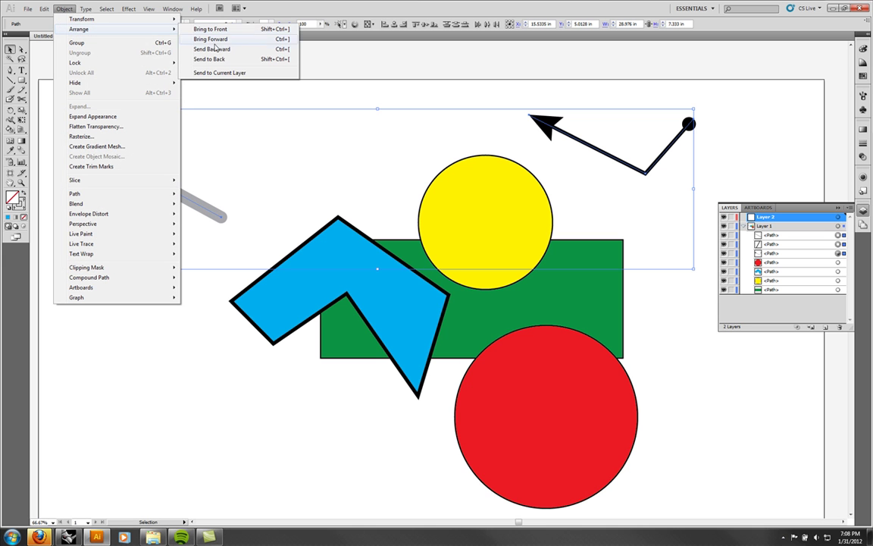
click(218, 73)
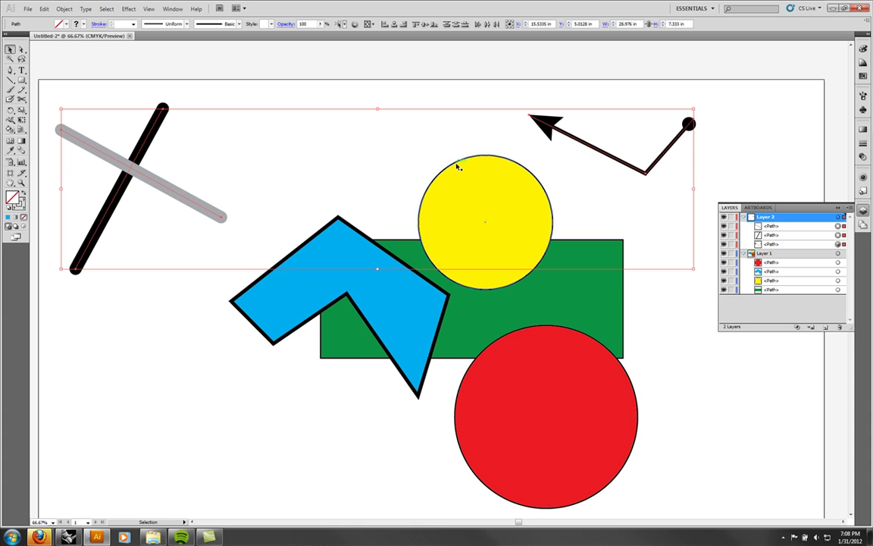
click(453, 96)
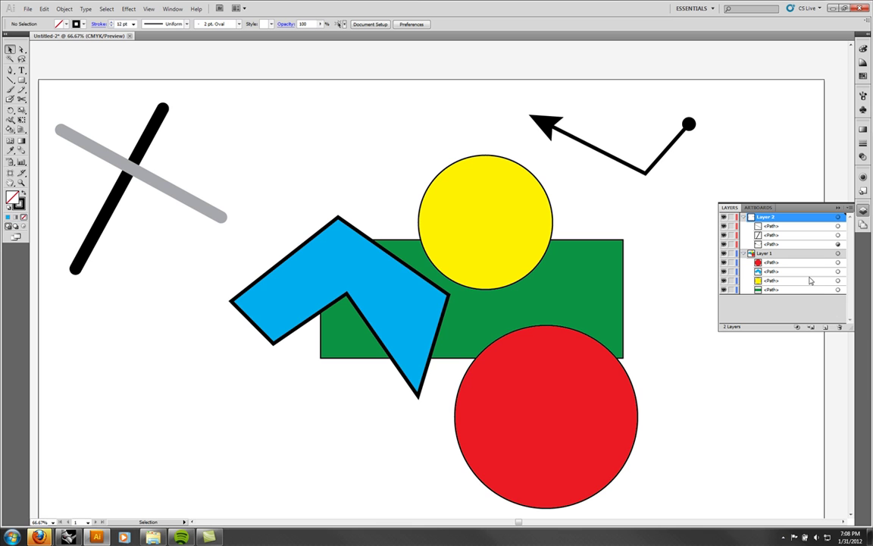
Rename Layer 2 as Lines and Layer 1 as Shapes.
double_click(771, 218)
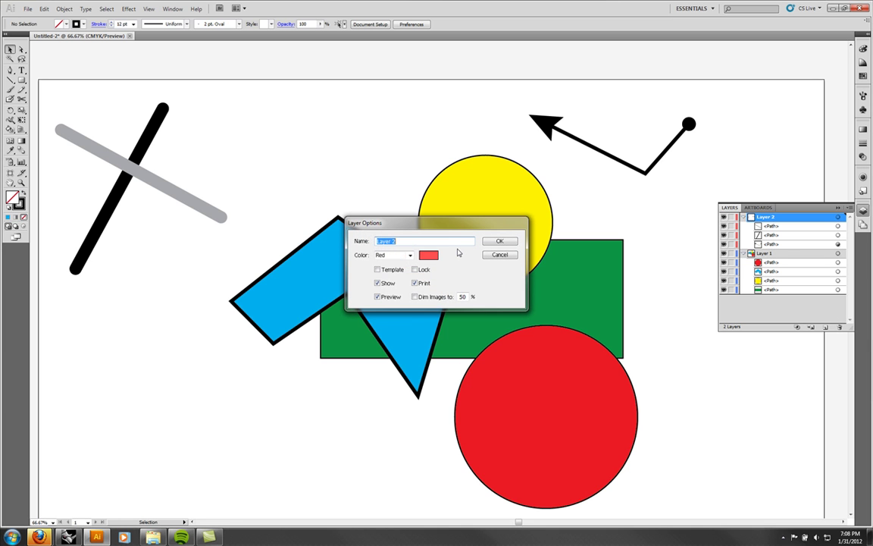
text(Lines)
key(Return)
click(760, 253)
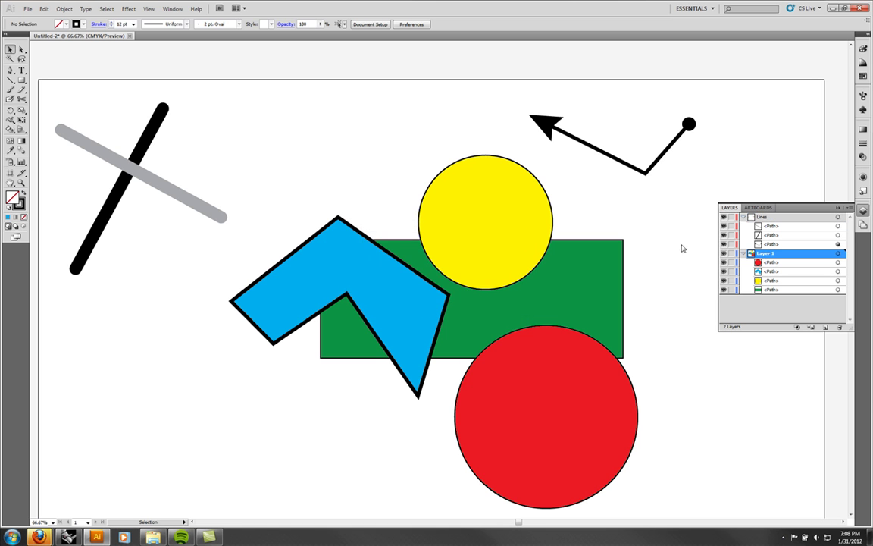
double_click(760, 254)
text(Shapes)
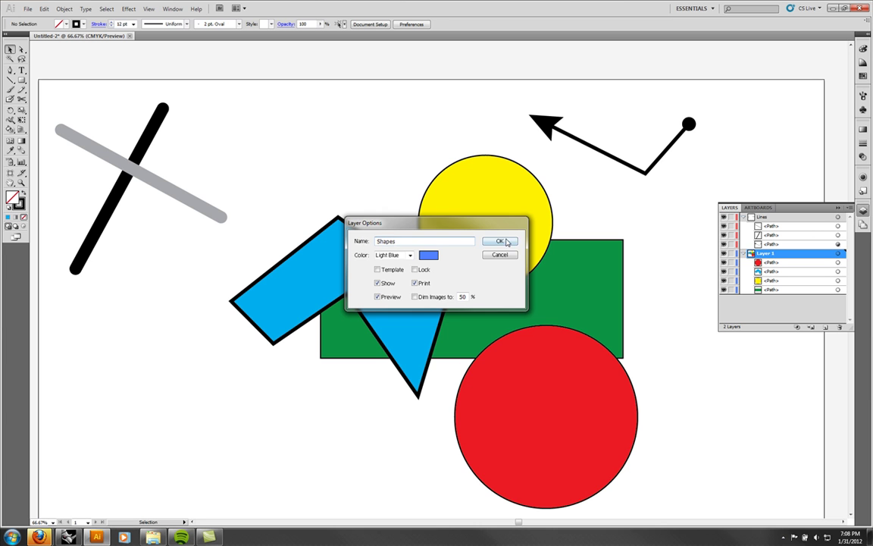
key(Return)
Select the V-shaped arrow path, and separately the red circle with the green rectangle, to compare their layers' highlight colors.
drag(681, 201, 557, 129)
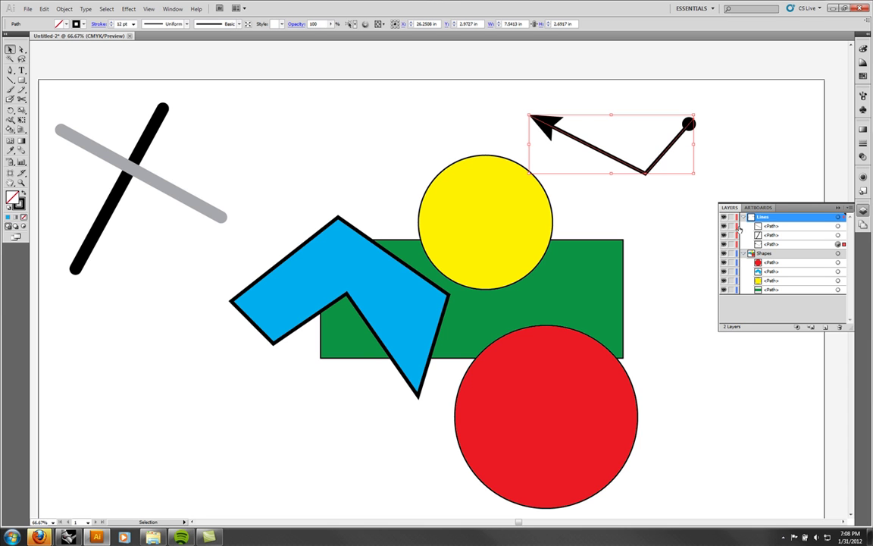
click(618, 202)
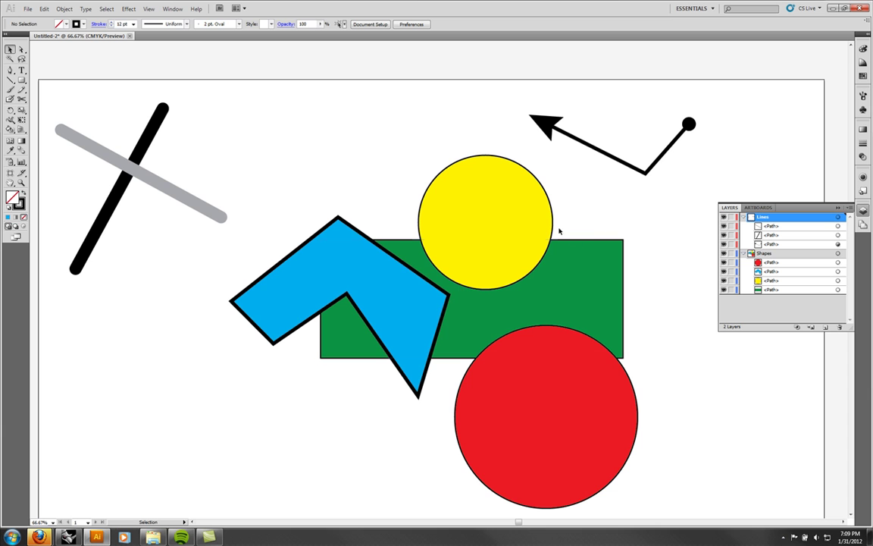
drag(613, 416, 523, 296)
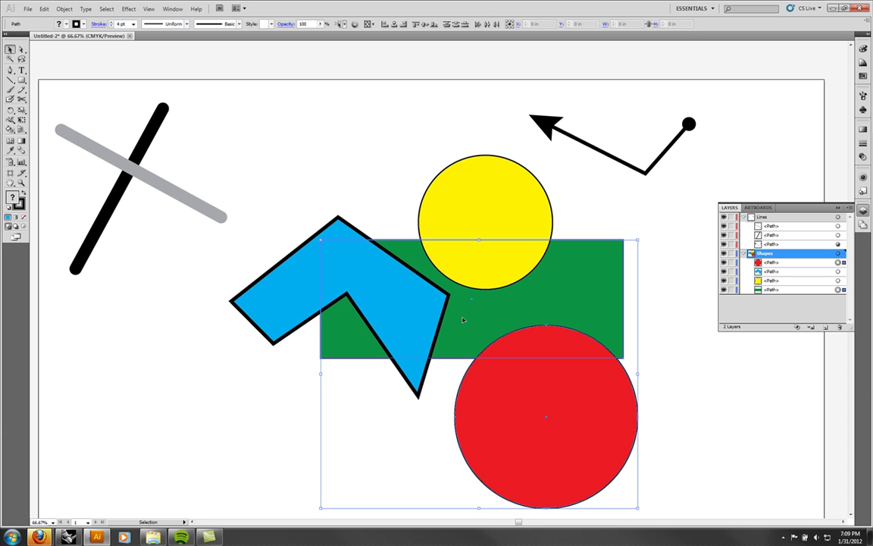
click(675, 257)
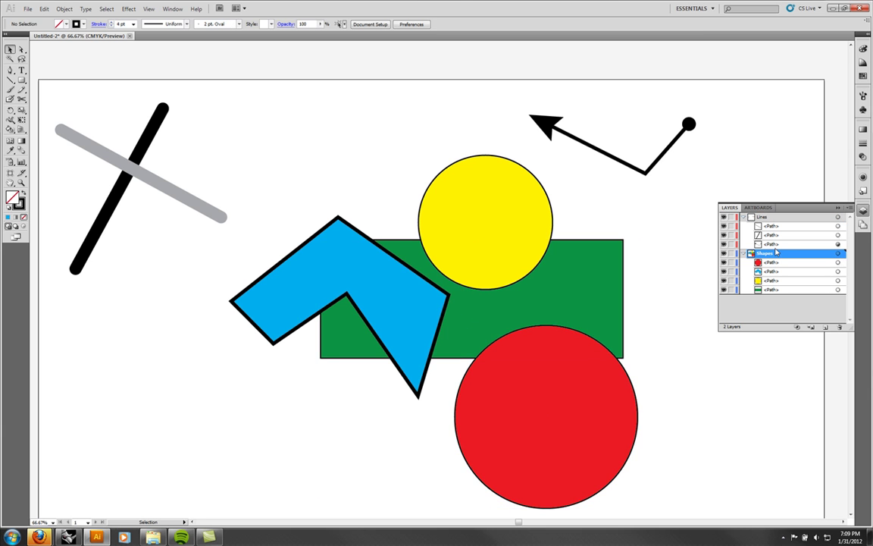
Set the Shapes layer's highlight color to Green, check it by selecting all the shapes, and deselect them.
double_click(777, 255)
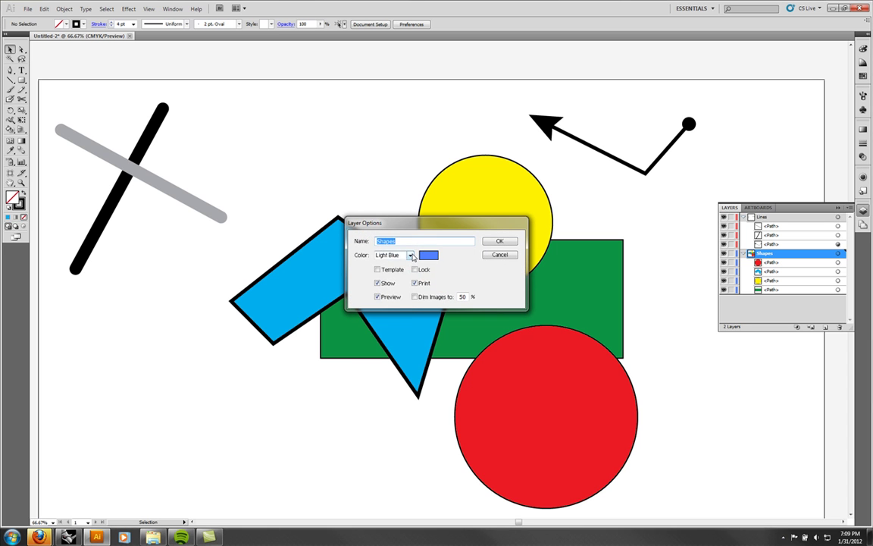
click(409, 255)
click(401, 277)
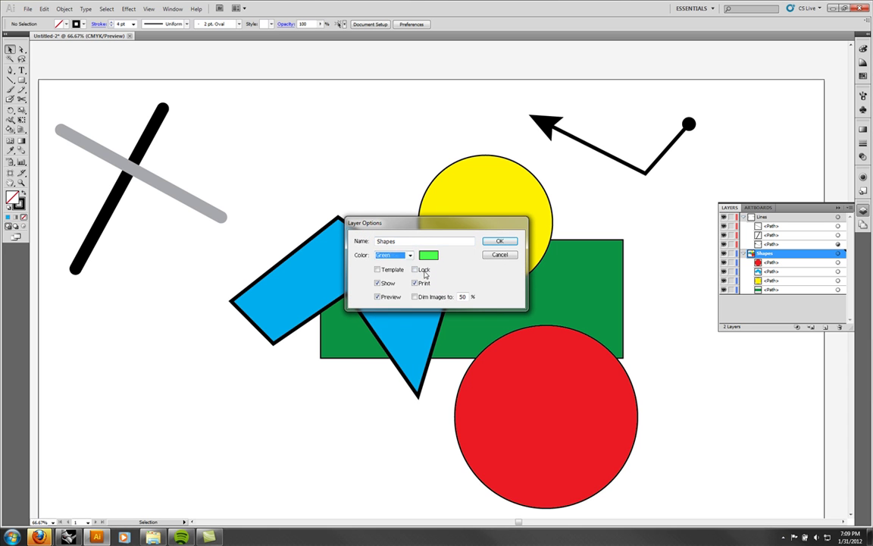
click(499, 241)
drag(646, 434, 307, 198)
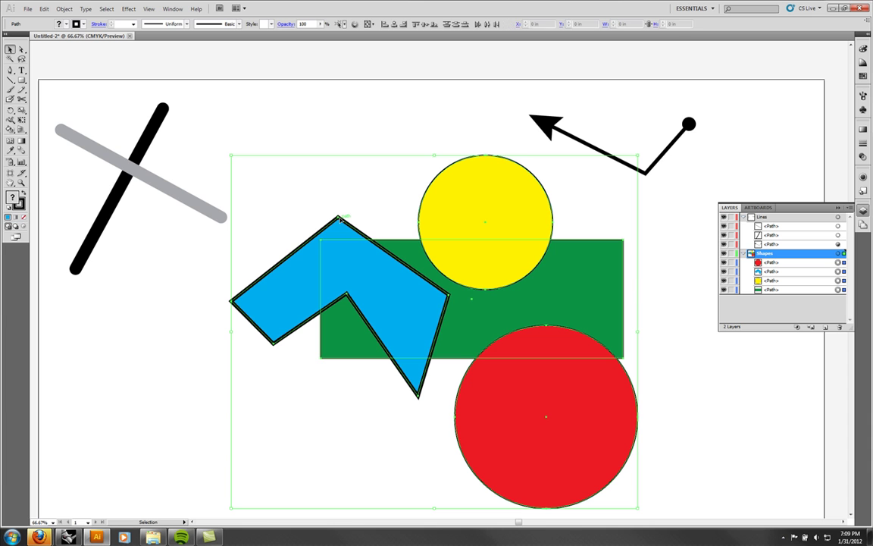
click(391, 127)
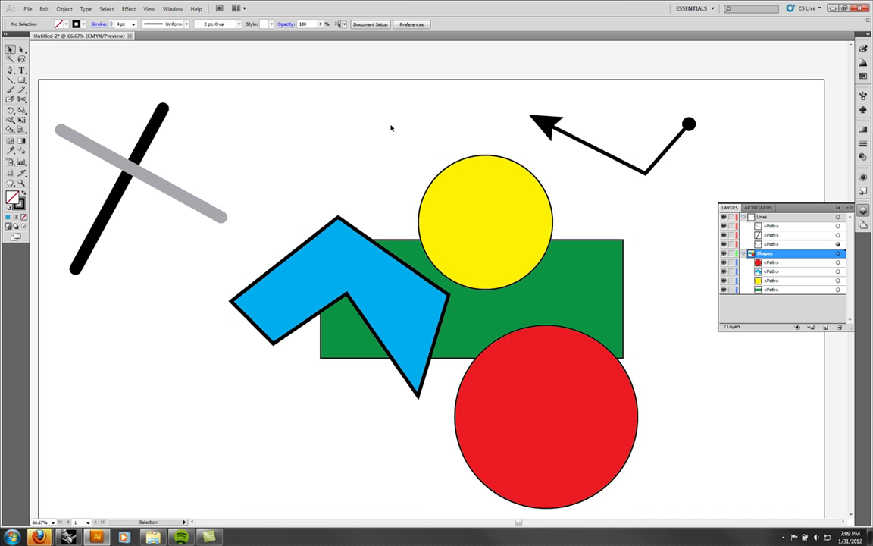
Set the Shapes layer's highlight color to Yellow, check it by selecting all the shapes, and deselect them.
double_click(790, 256)
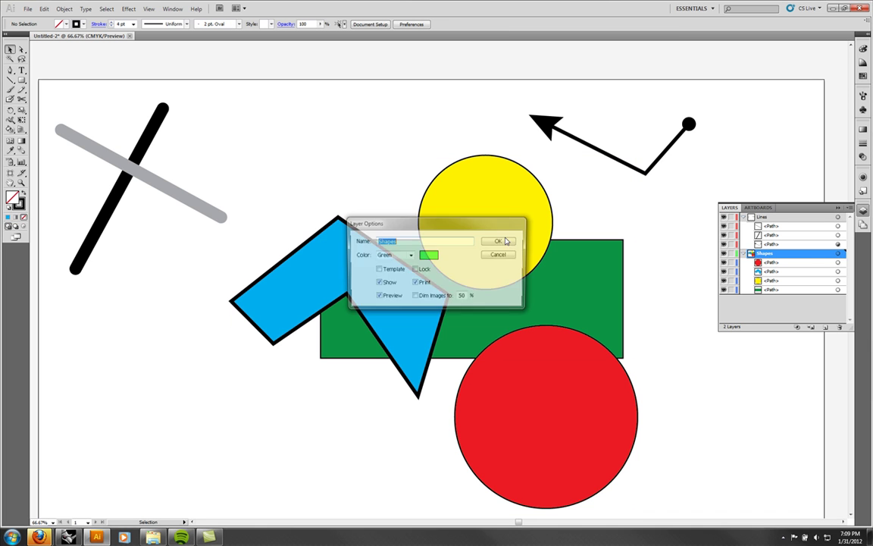
click(410, 255)
click(385, 290)
click(500, 241)
key(ctrl+a)
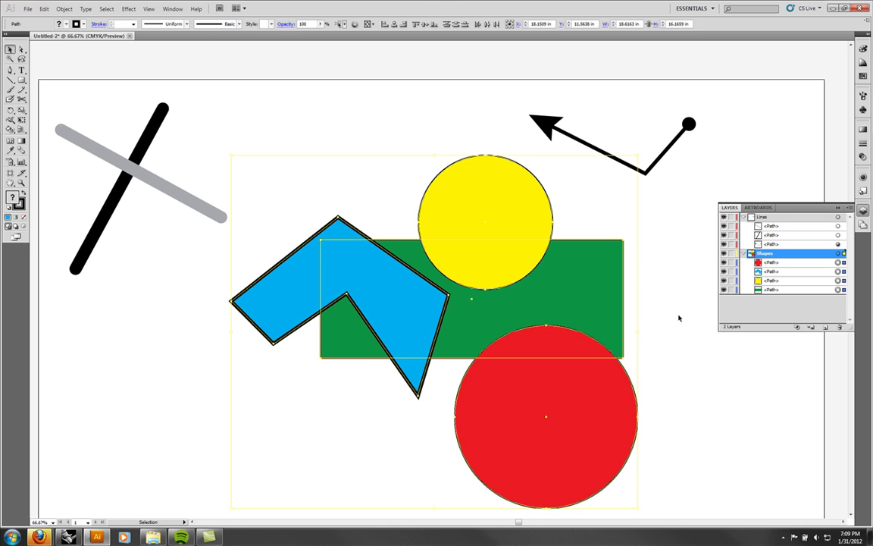
click(702, 282)
Set the Shapes layer's highlight color to a custom white and select all the shapes to check it.
double_click(772, 244)
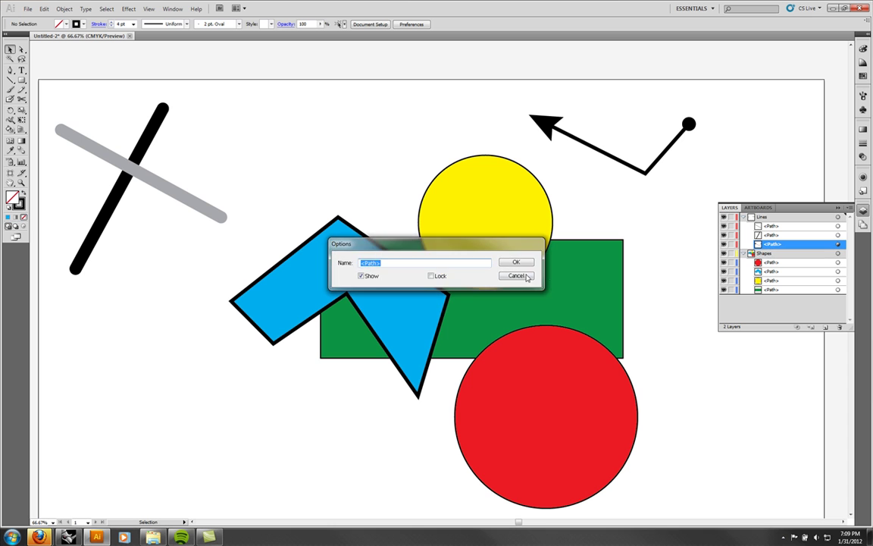
key(Return)
double_click(748, 255)
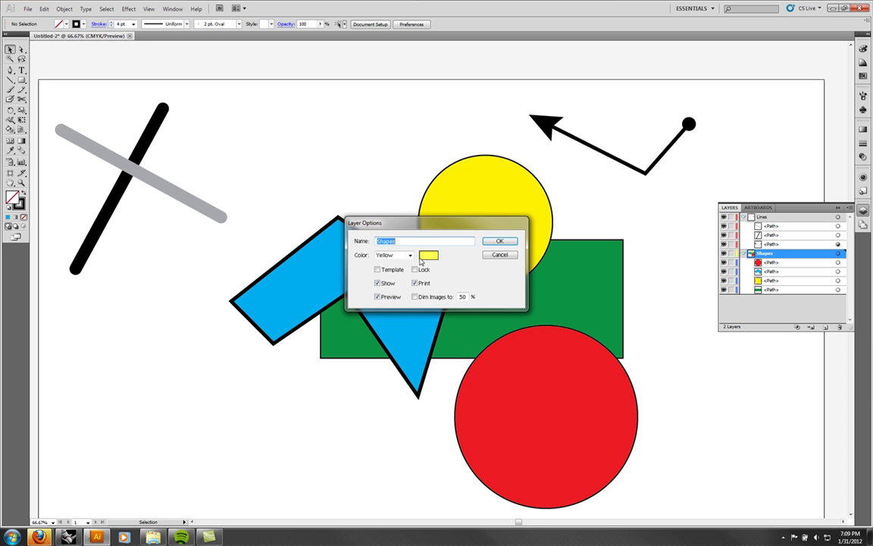
click(410, 256)
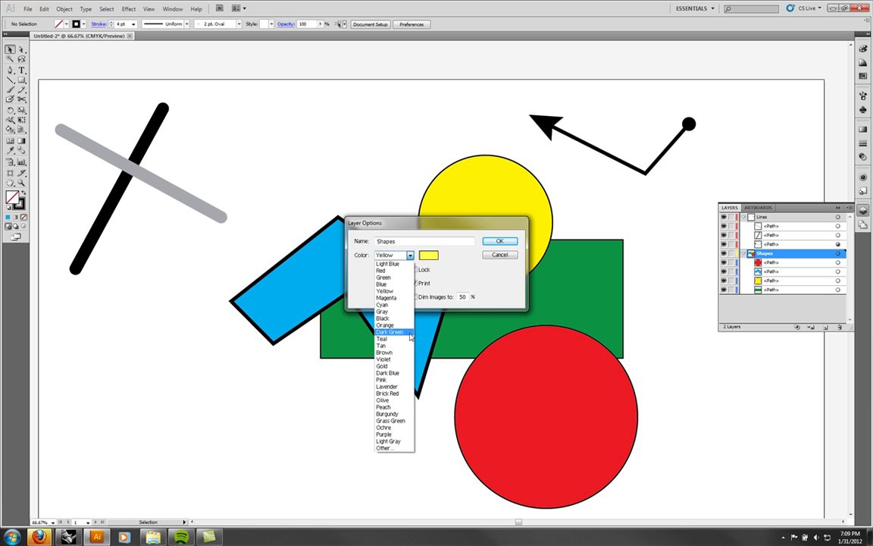
click(402, 450)
click(443, 307)
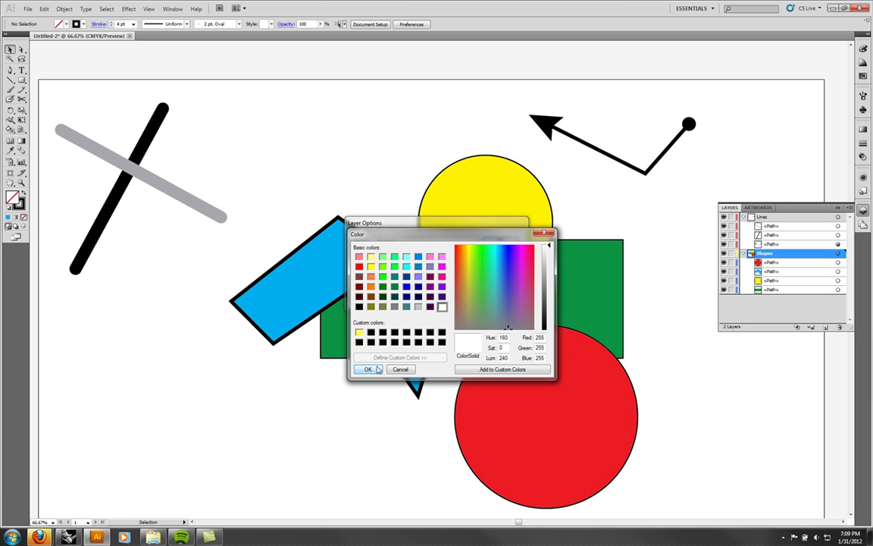
click(369, 370)
click(500, 241)
drag(652, 464, 298, 213)
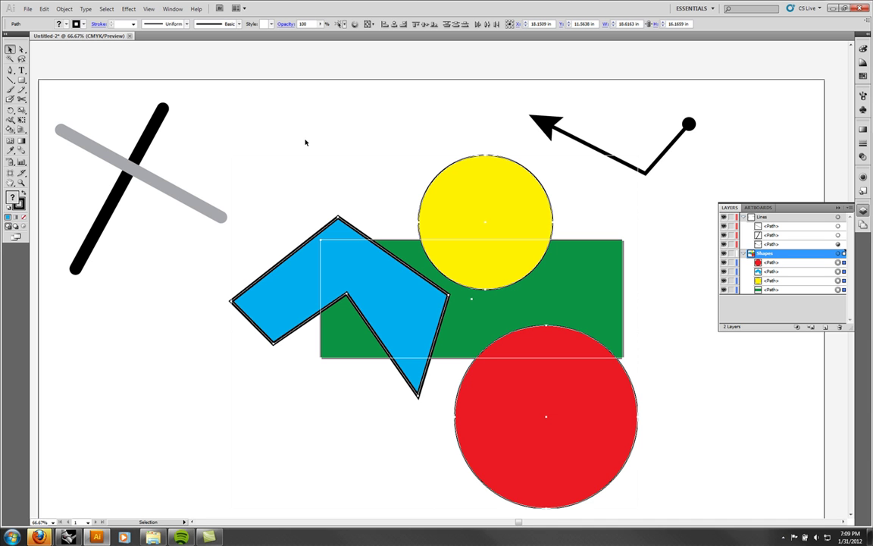
Select the crossed lines and the shapes to compare highlight colors, set the Shapes layer's highlight color to Blue, and deselect.
drag(233, 222, 70, 99)
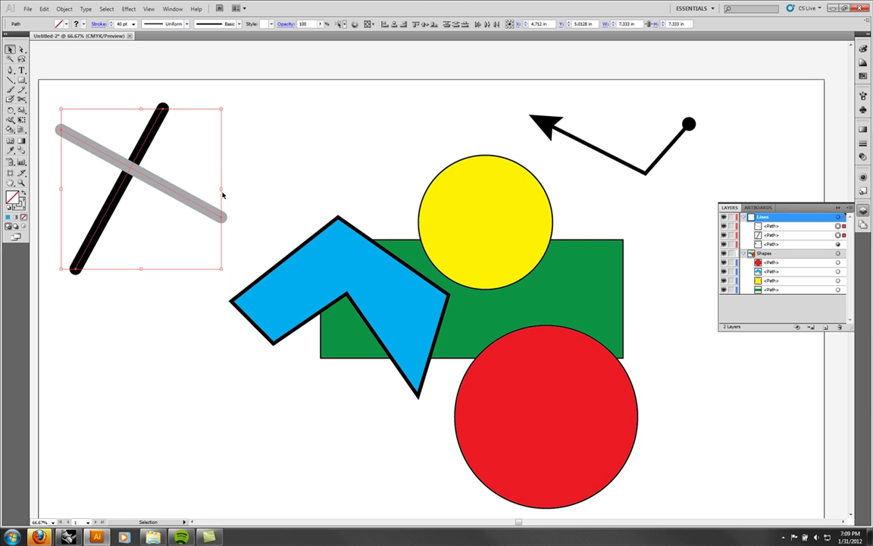
drag(646, 479, 318, 216)
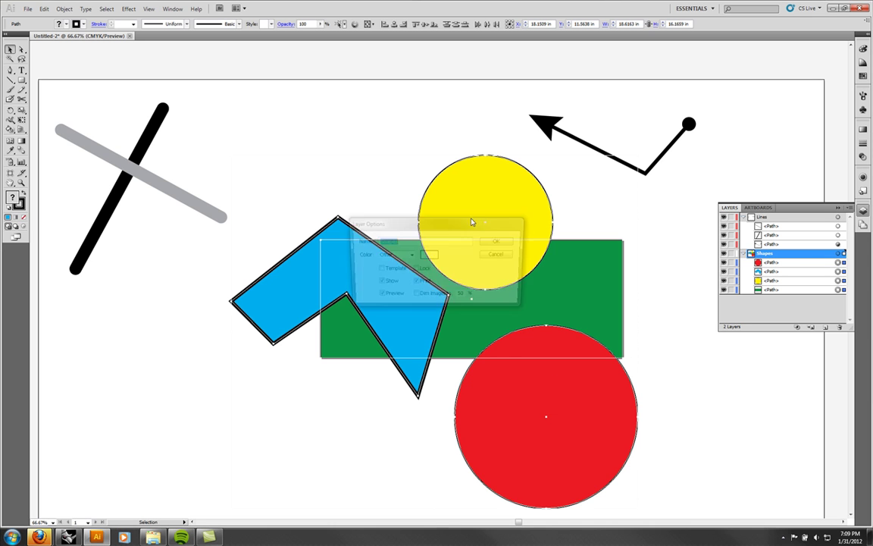
click(396, 254)
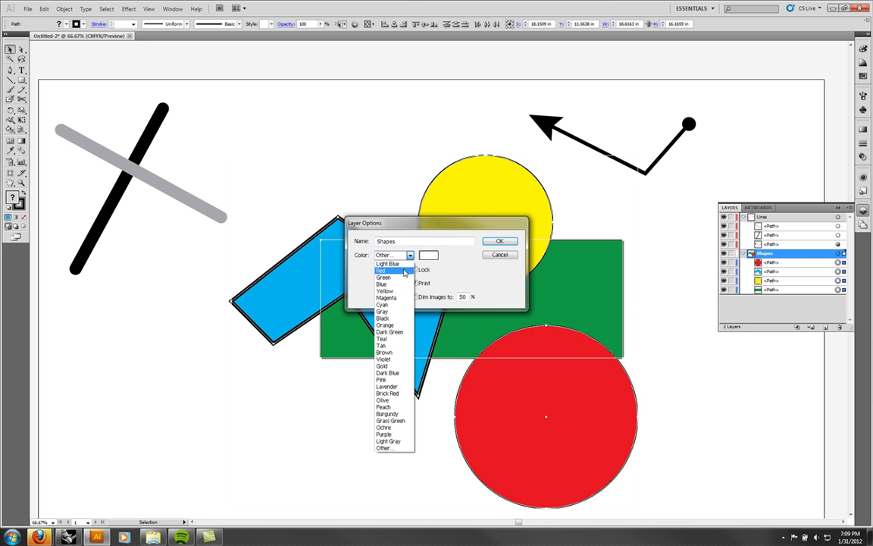
click(383, 284)
click(499, 241)
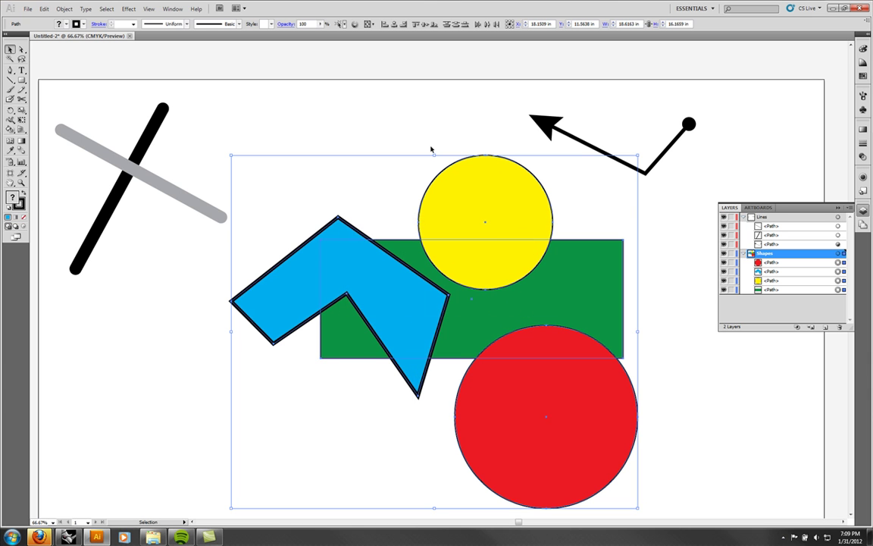
click(426, 124)
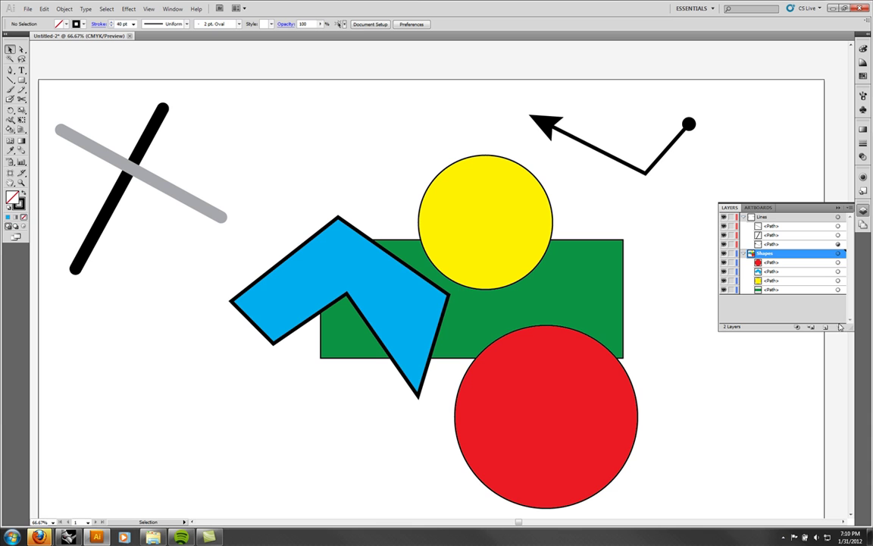
Delete the Lines layer together with its artwork, and undo the deletion.
click(766, 217)
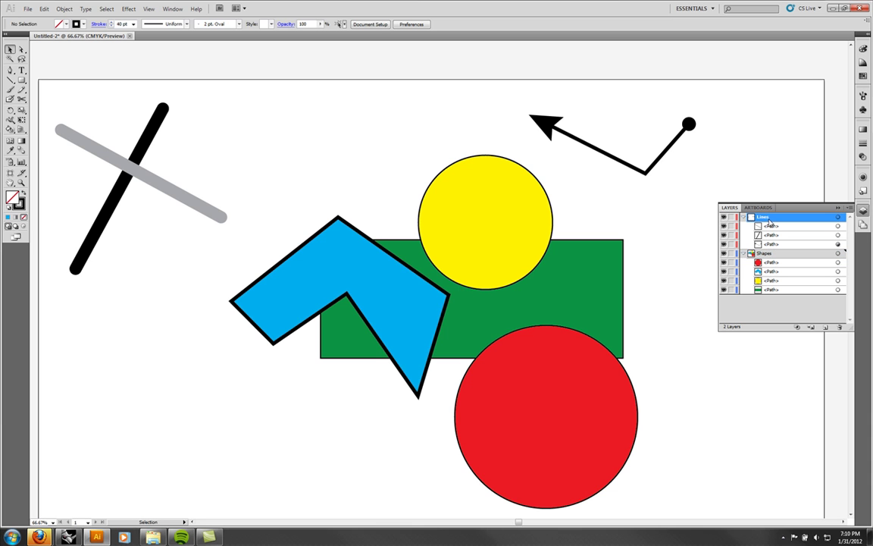
click(839, 327)
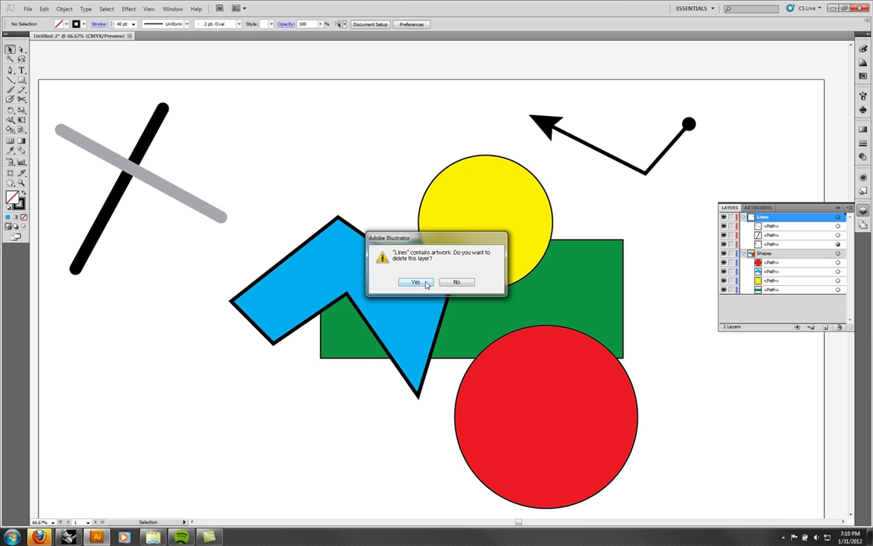
click(416, 282)
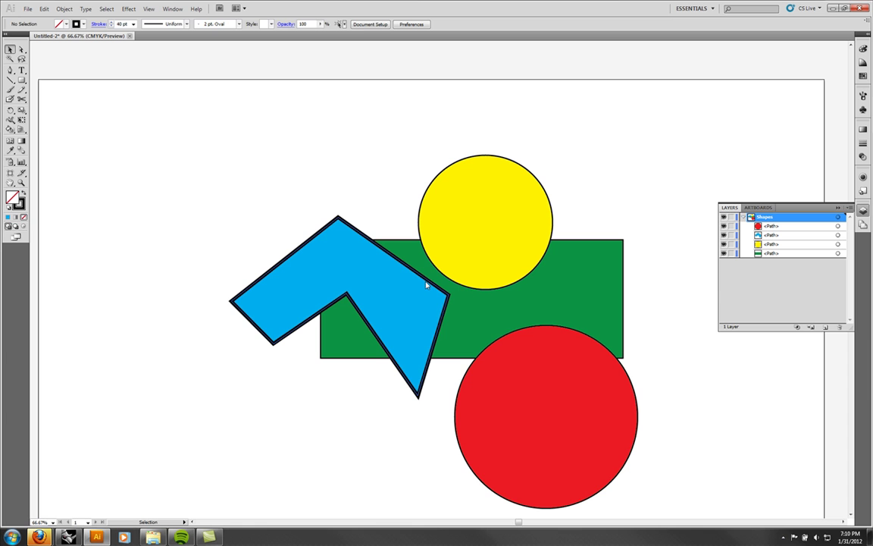
key(ctrl+z)
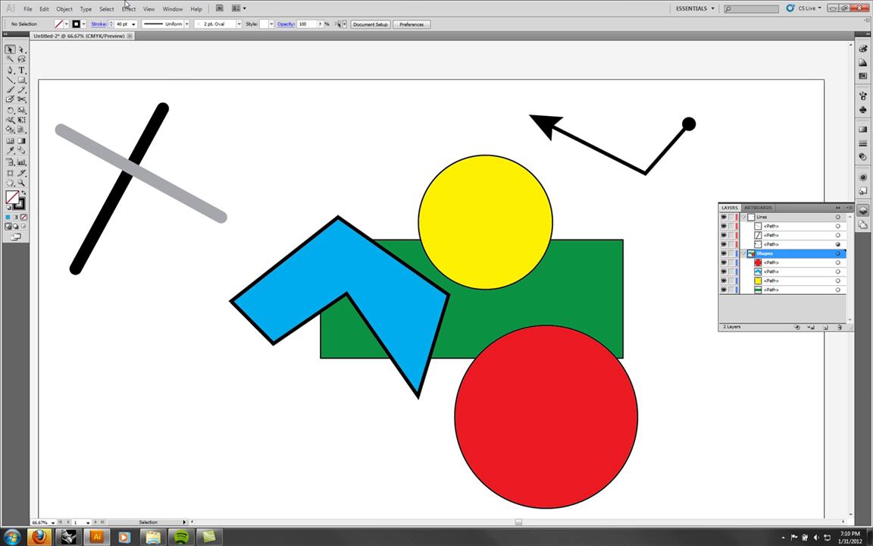
Draw an open, three-point angled path below the crossed lines in the Shapes layer with the Pen tool, and deselect it.
click(67, 9)
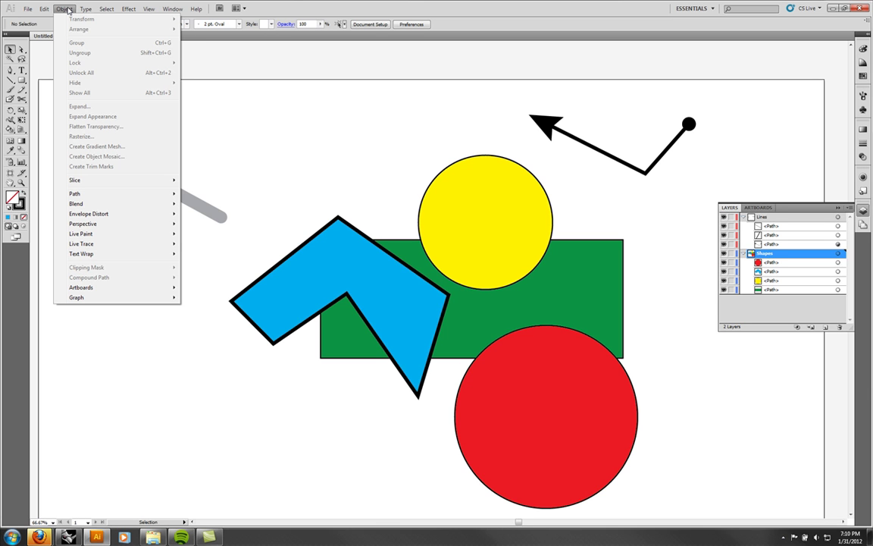
key(Escape)
click(10, 69)
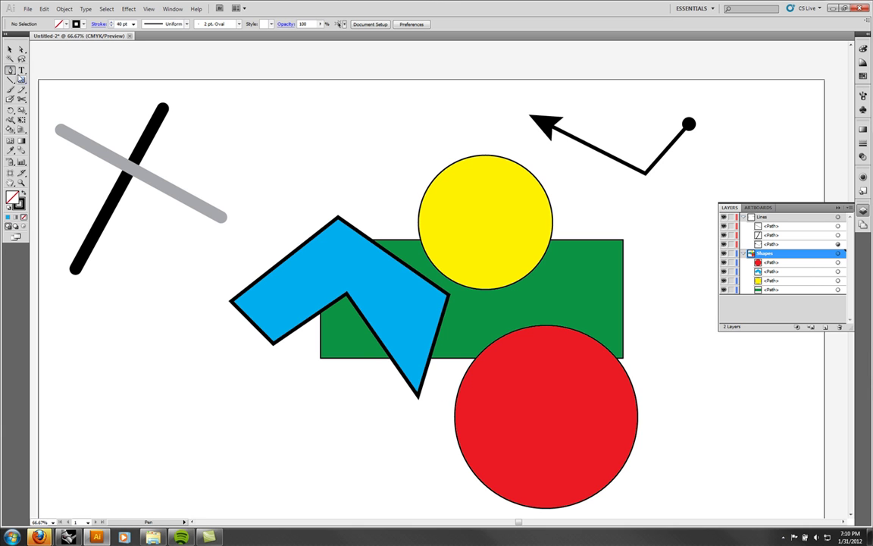
click(75, 421)
click(137, 316)
click(218, 365)
click(9, 50)
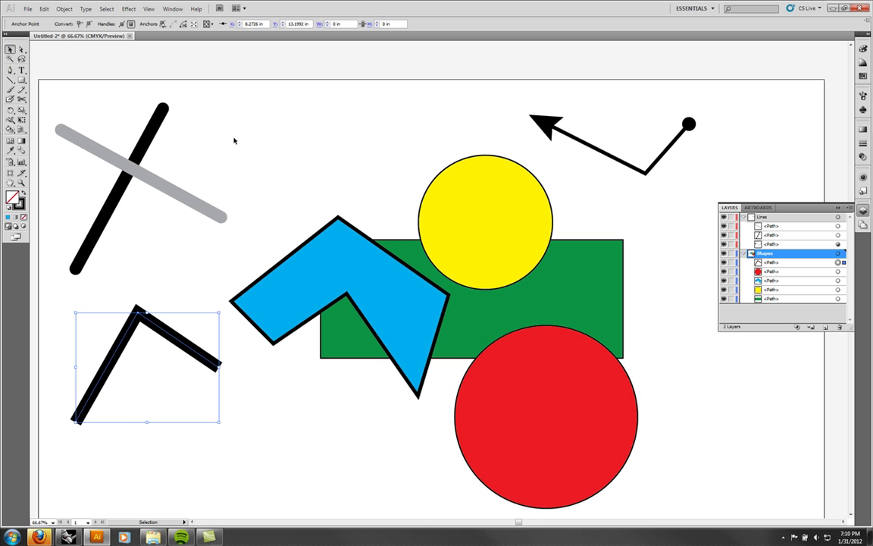
click(262, 149)
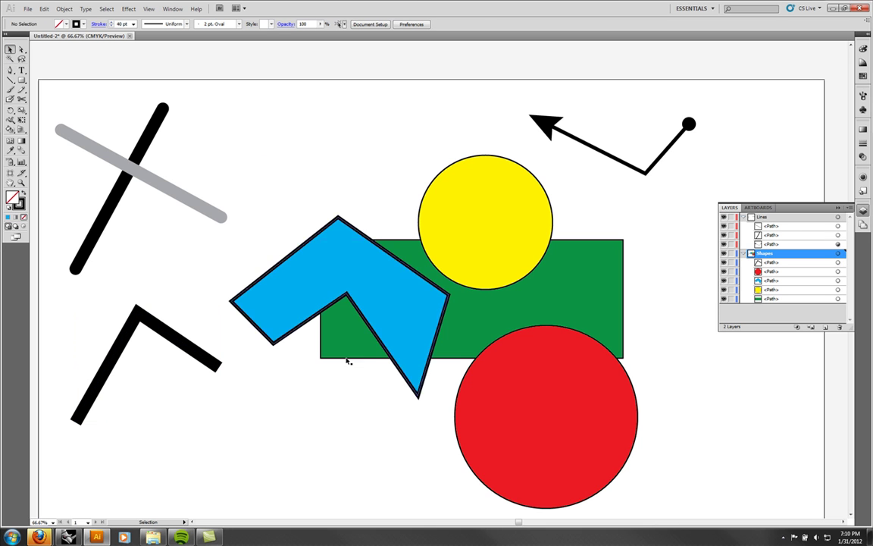
Set the stroke weight of the new angled path to 6 pt and deselect it.
click(182, 344)
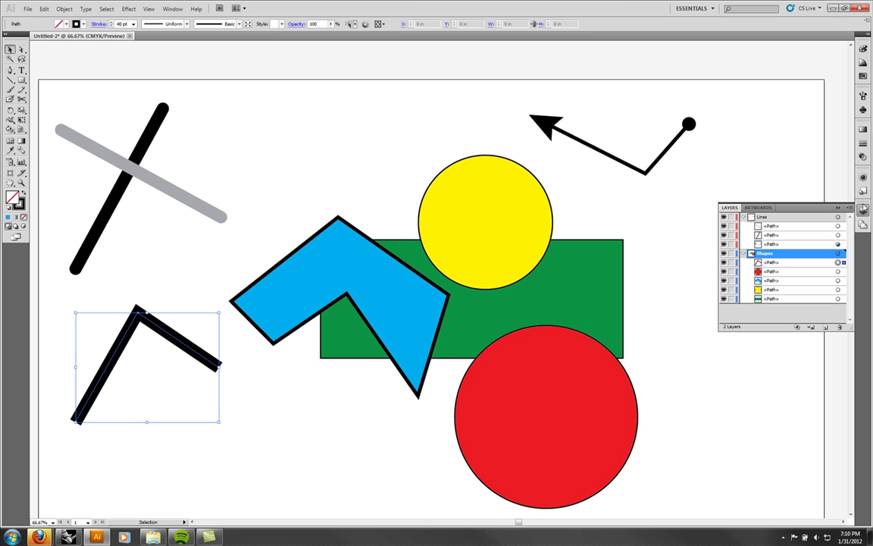
click(863, 76)
click(863, 76)
click(863, 142)
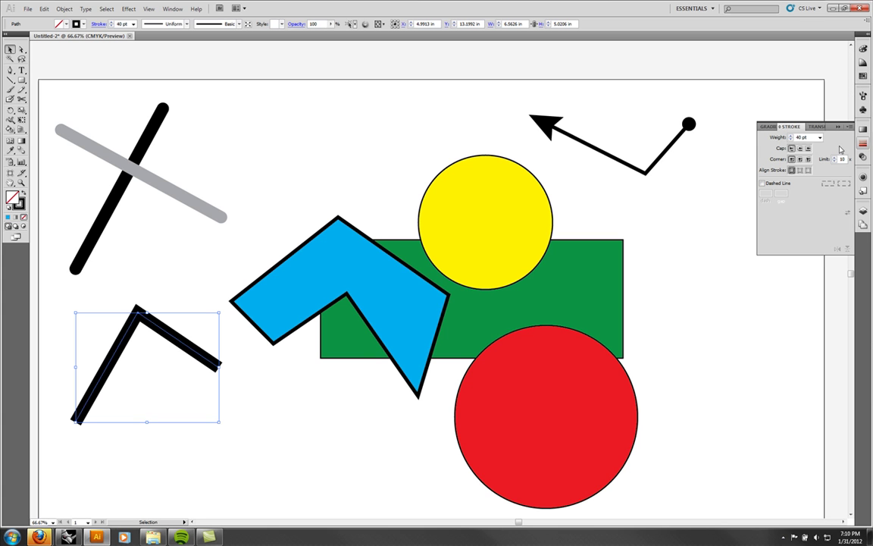
click(819, 137)
click(801, 200)
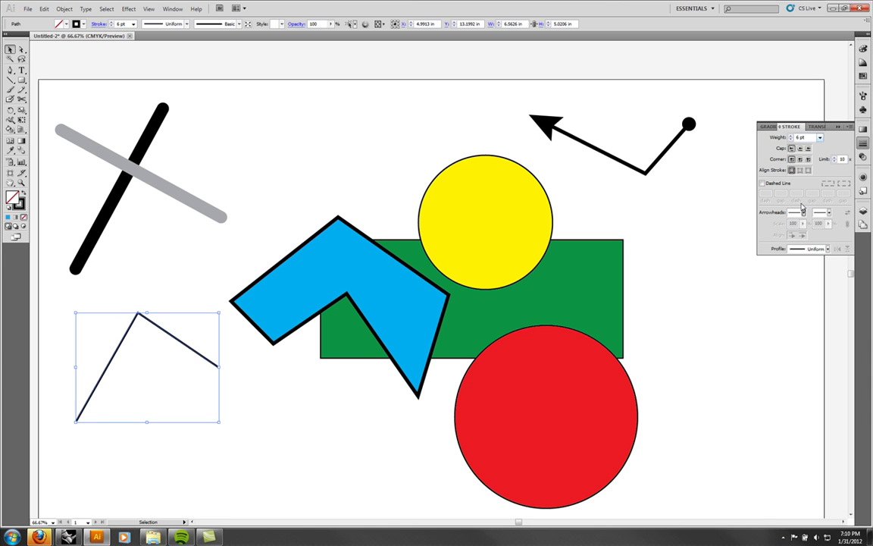
click(307, 160)
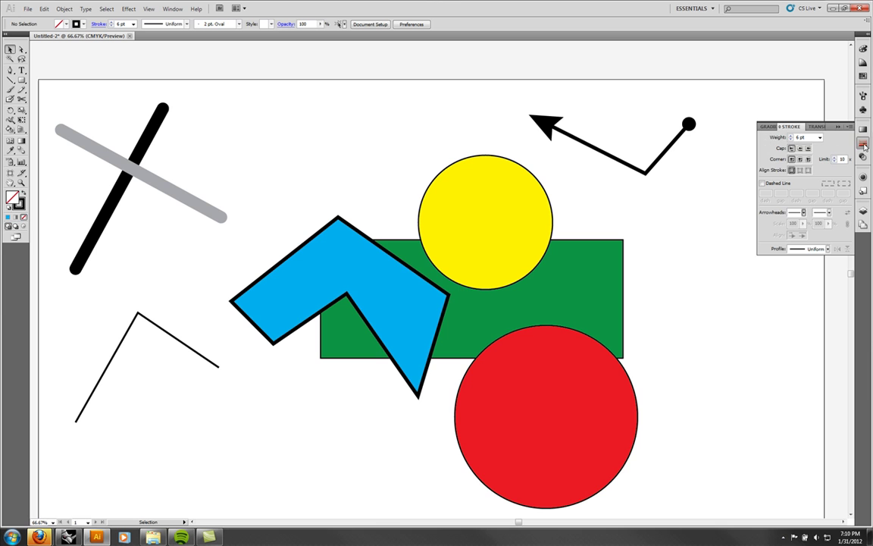
Lock the new angled path in the Shapes layer.
key(F7)
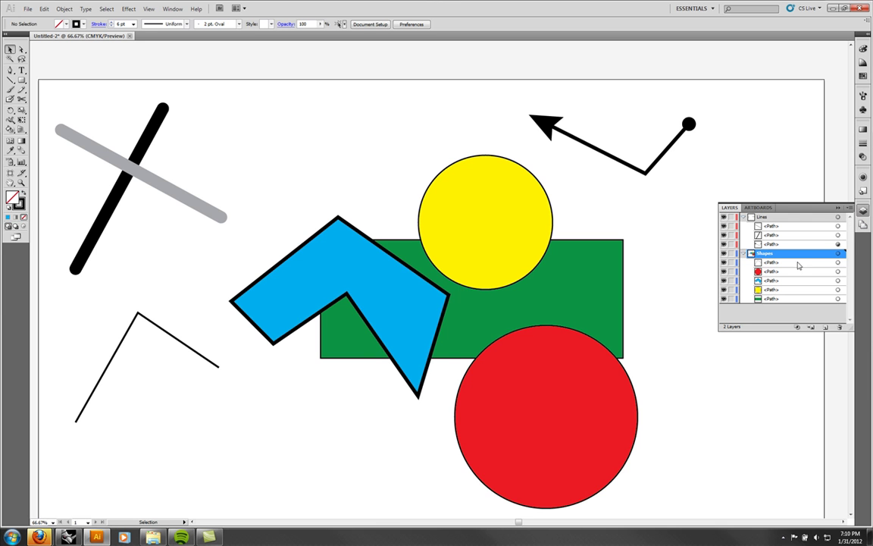
click(773, 263)
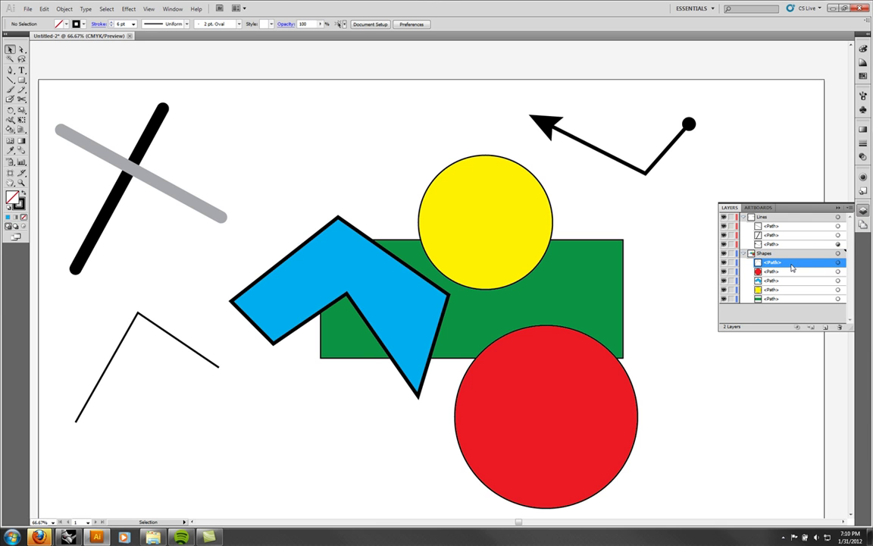
click(732, 264)
click(731, 254)
Draw a second path from the locked path's lower-left end through three points around to its other end, and deselect it.
click(10, 69)
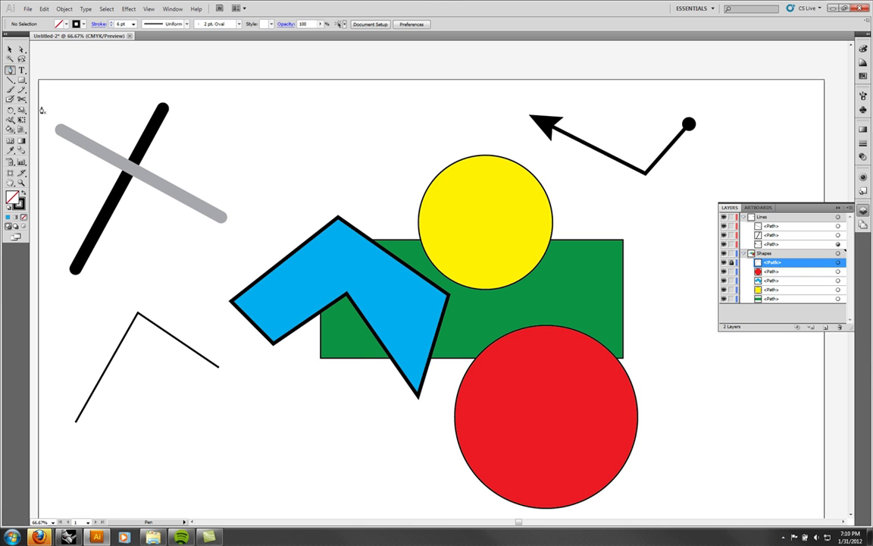
click(75, 423)
click(234, 468)
click(325, 417)
click(260, 376)
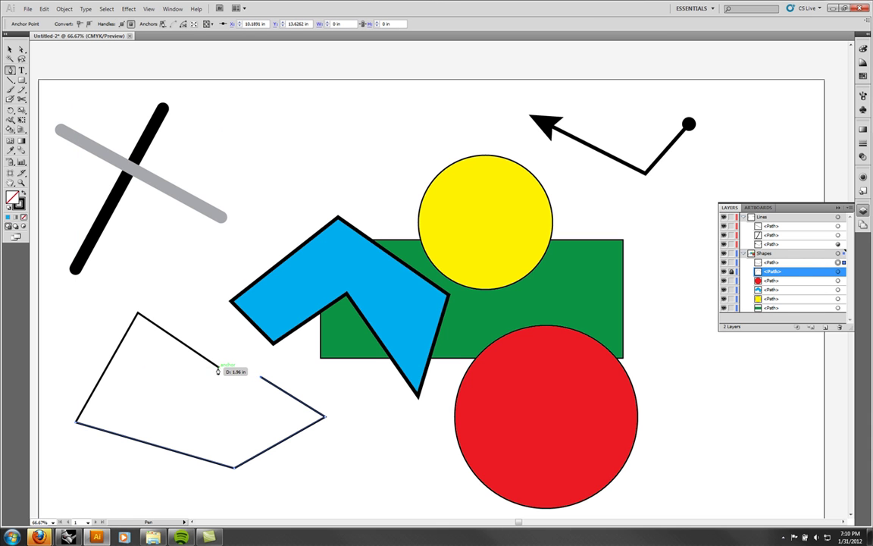
click(10, 49)
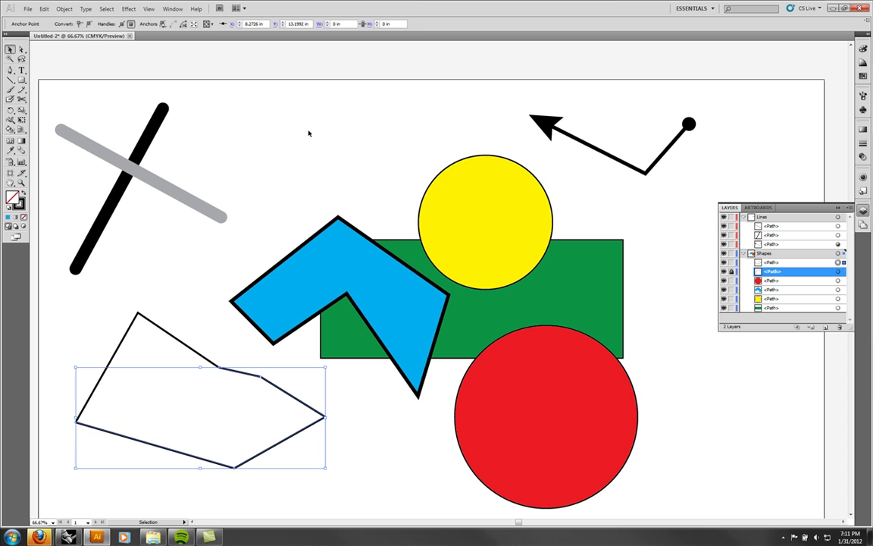
click(308, 133)
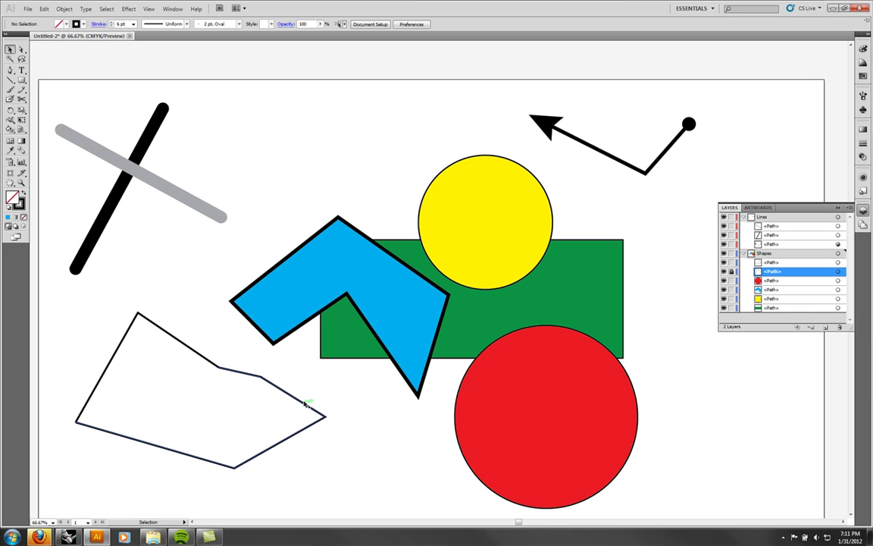
Try selecting the second path and the locked angled path separately, and unlock the angled path.
click(304, 402)
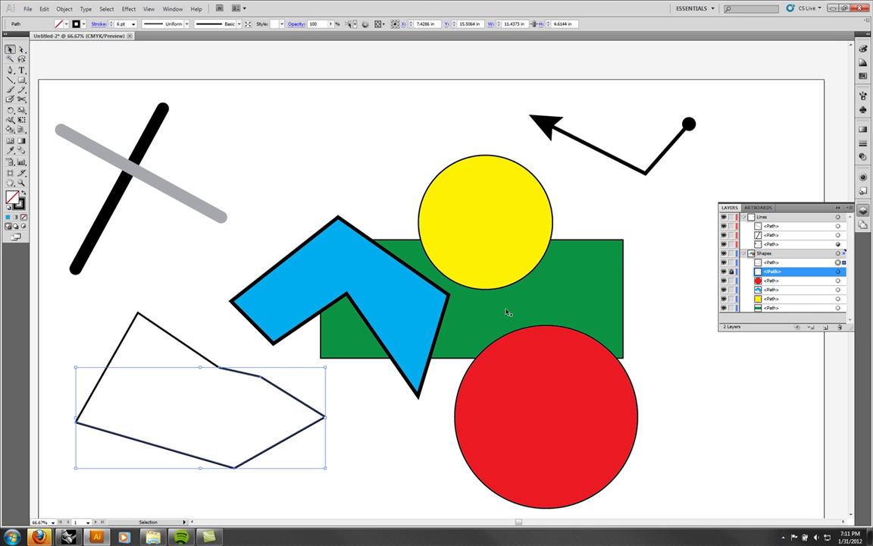
click(154, 328)
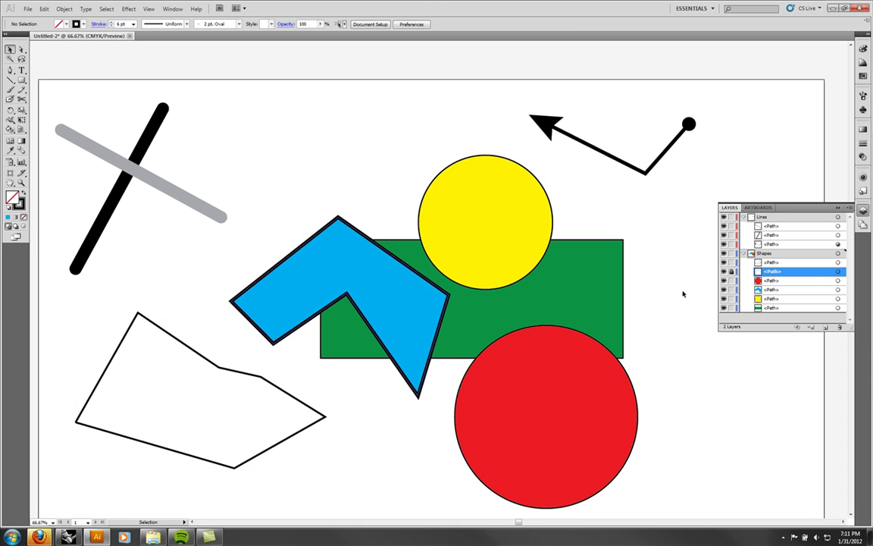
click(166, 319)
click(227, 451)
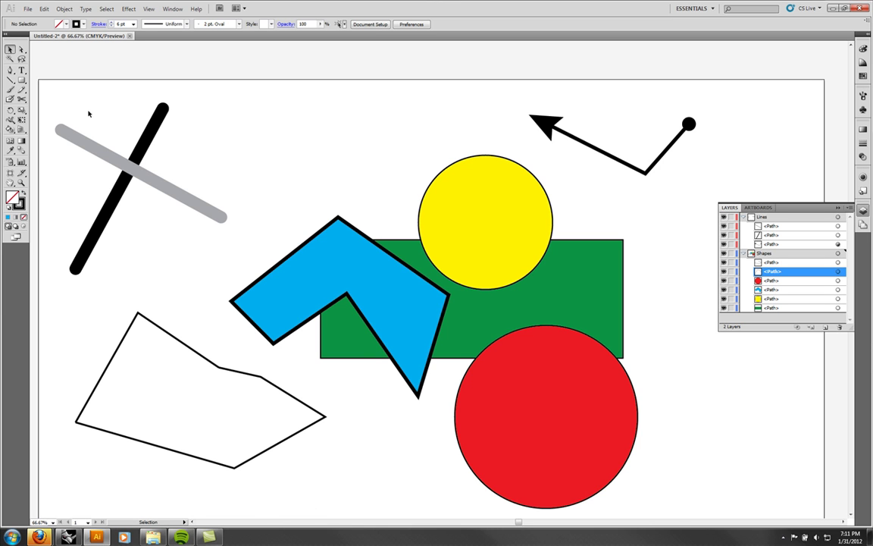
Select the two overlapping endpoints at the upper-right meeting point of the paths with Direct Selection and join them.
drag(264, 511, 152, 463)
click(21, 49)
drag(229, 349, 210, 382)
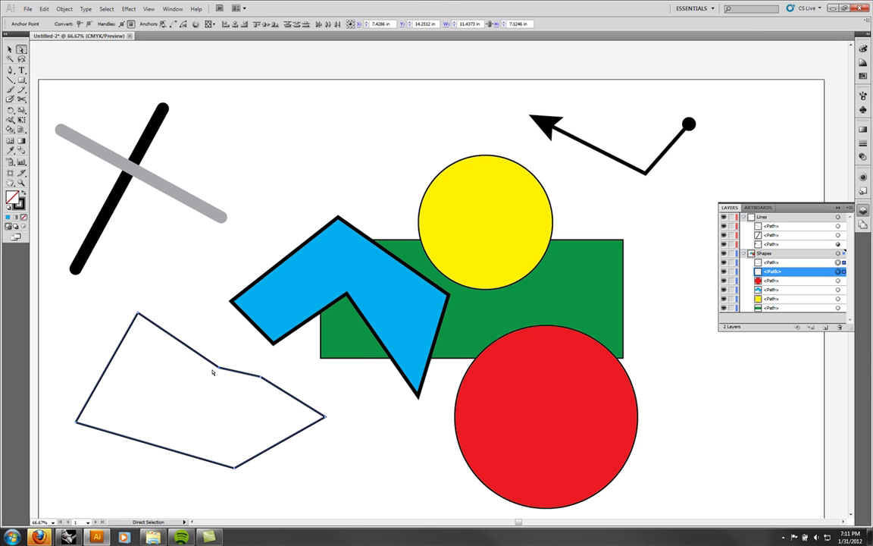
click(63, 9)
mouse_move(98, 198)
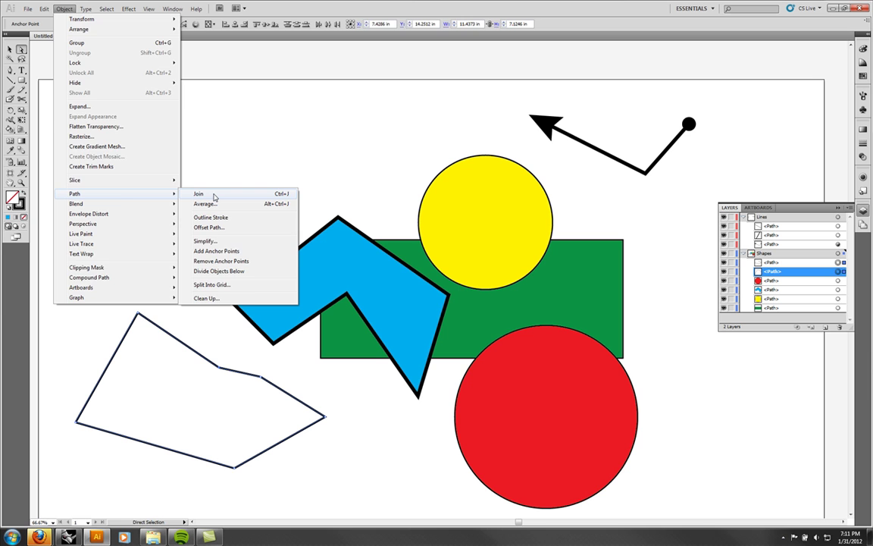
click(214, 197)
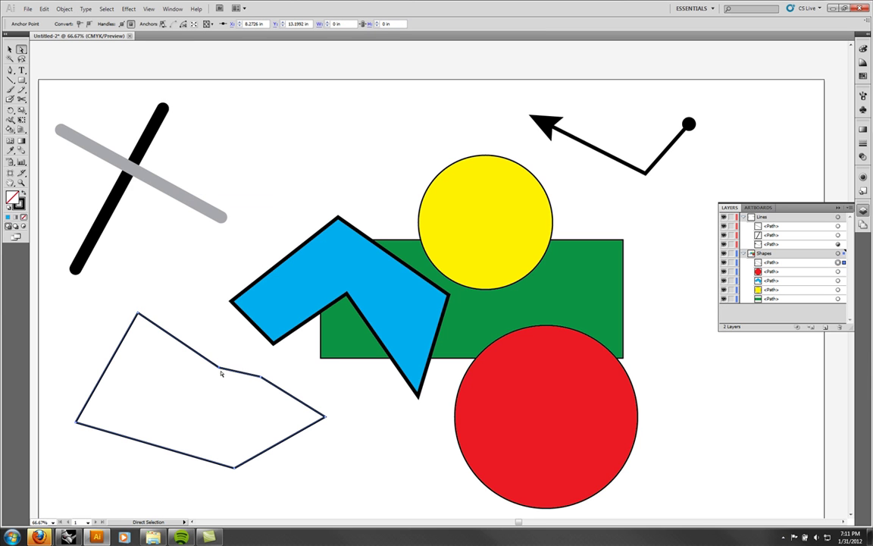
Move the joined anchor slightly left and the outline's top anchor down and left, check the lower-left corner, and deselect.
key(ctrl+shift+a)
mouse_move(220, 369)
mouse_down()
mouse_move(225, 336)
mouse_move(208, 373)
mouse_up()
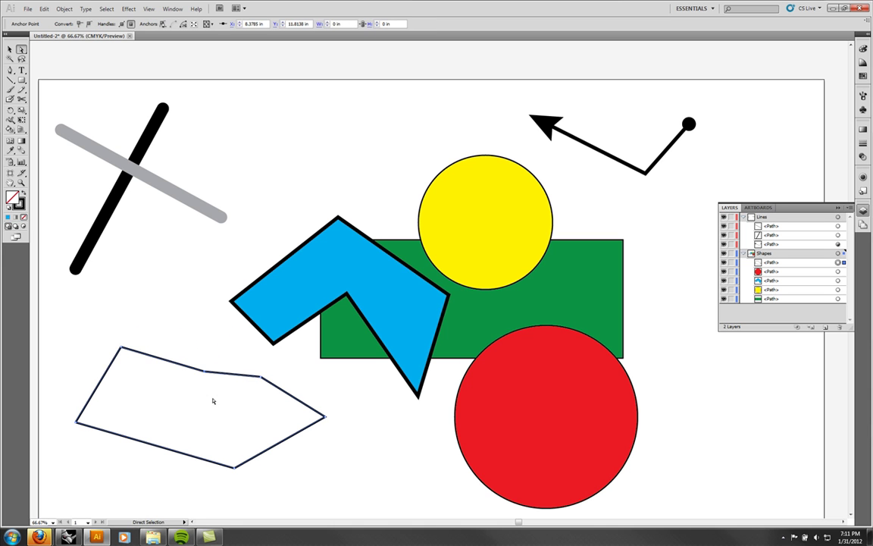
key(ctrl+shift+a)
mouse_move(77, 421)
mouse_down()
mouse_move(123, 471)
mouse_move(76, 421)
mouse_up()
drag(92, 456, 65, 414)
click(116, 318)
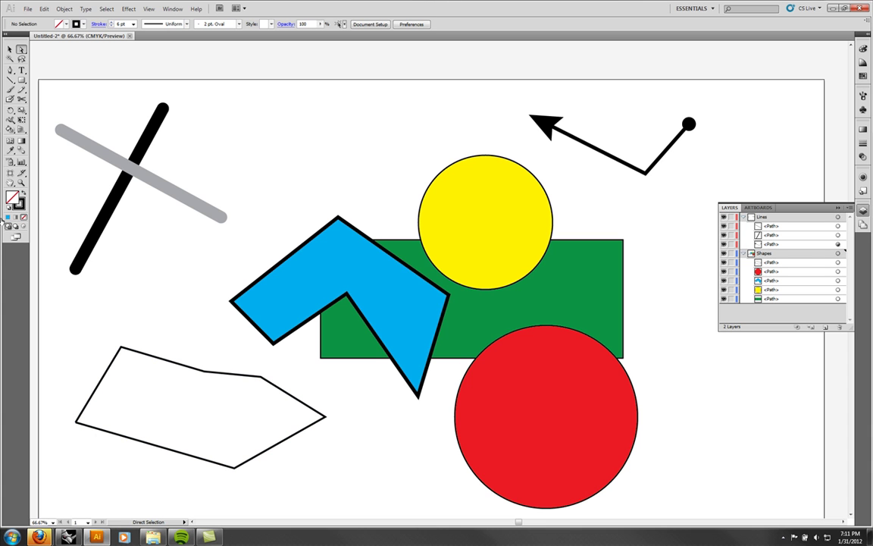
Join the two overlapping endpoints at the outline's lower-left corner to close the path, and inspect the corner.
key(z)
drag(69, 454, 98, 394)
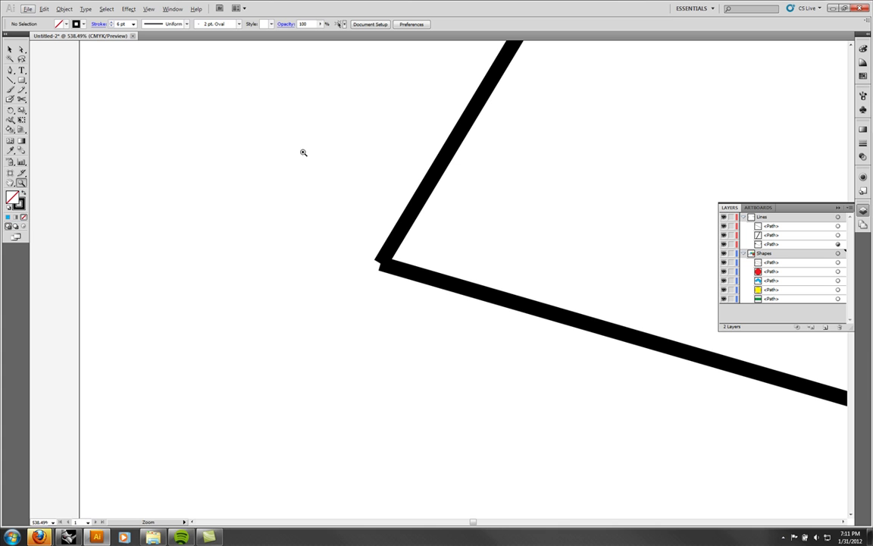
click(22, 48)
click(393, 267)
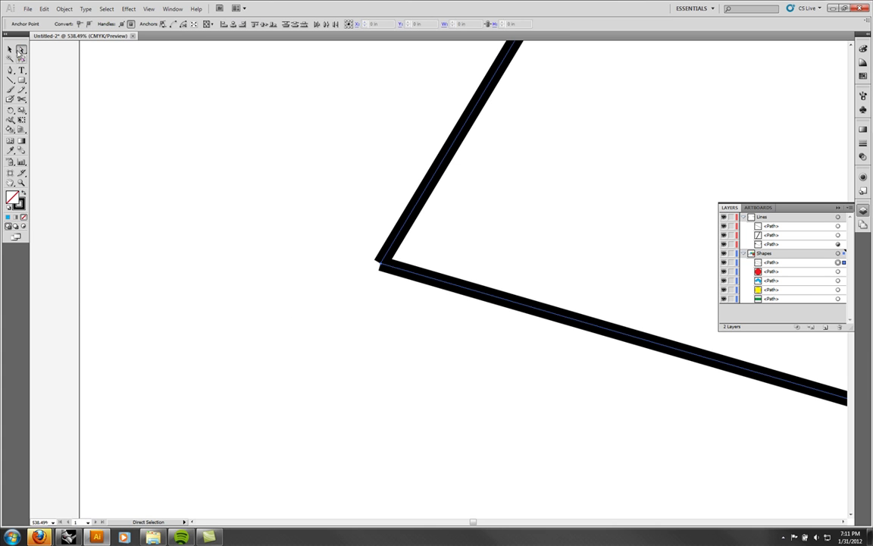
click(65, 8)
mouse_move(116, 196)
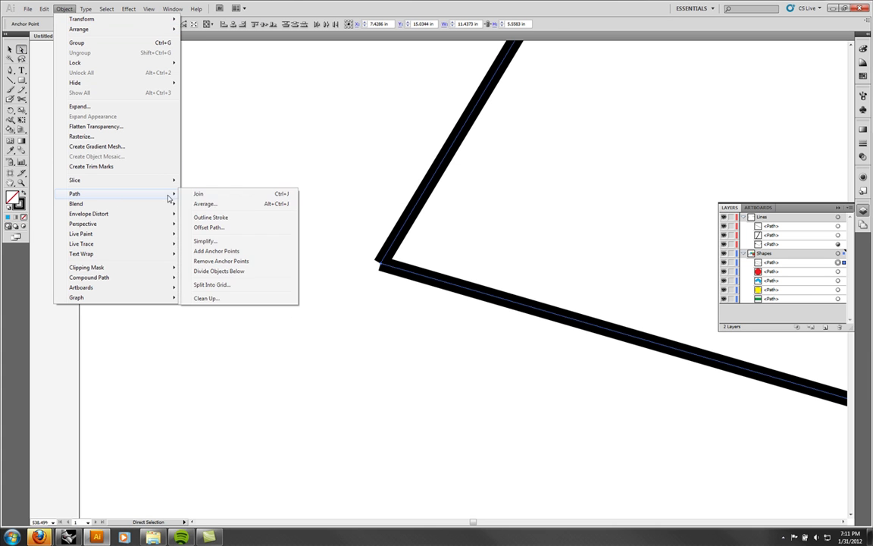
click(214, 194)
drag(522, 214, 248, 266)
click(21, 183)
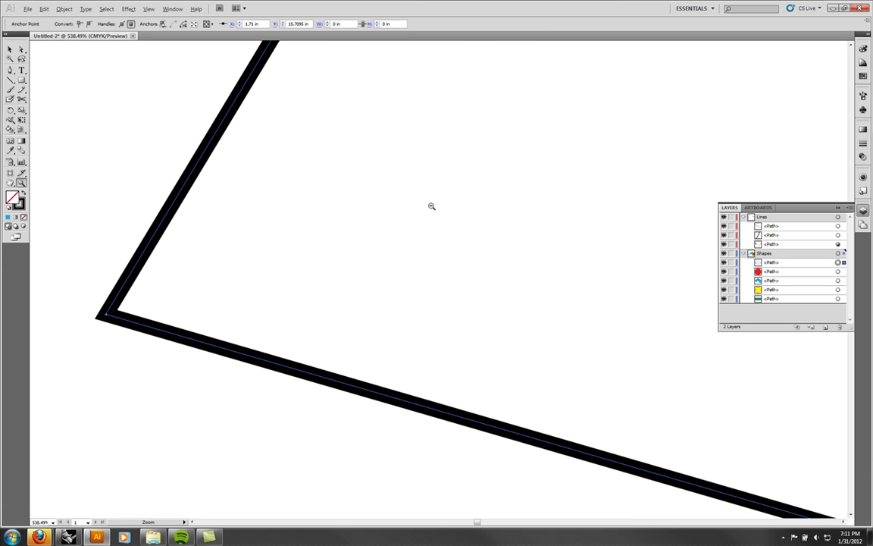
Return to a view of the whole set of shapes and deselect the closed outline with the Selection tool.
alt+click(447, 214)
alt+click(473, 230)
alt+click(485, 238)
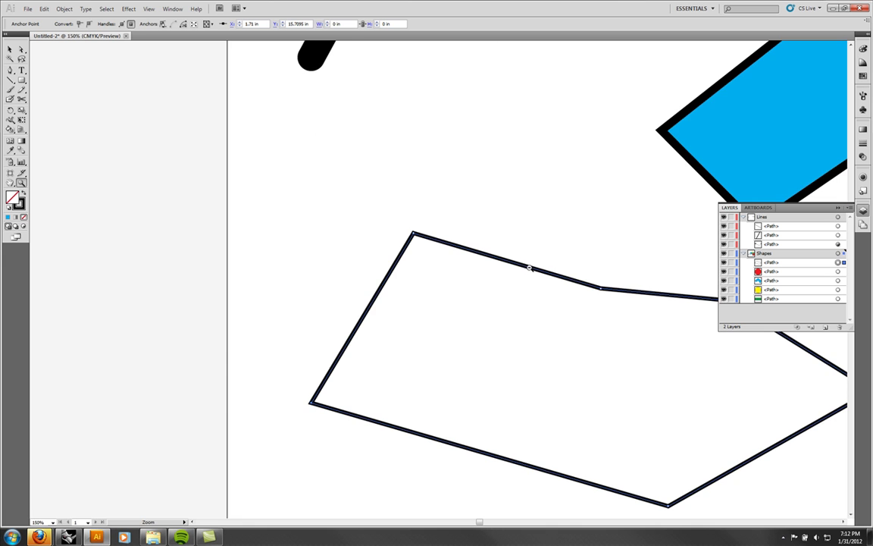
alt+click(540, 273)
alt+click(553, 288)
alt+click(536, 289)
drag(471, 316, 308, 385)
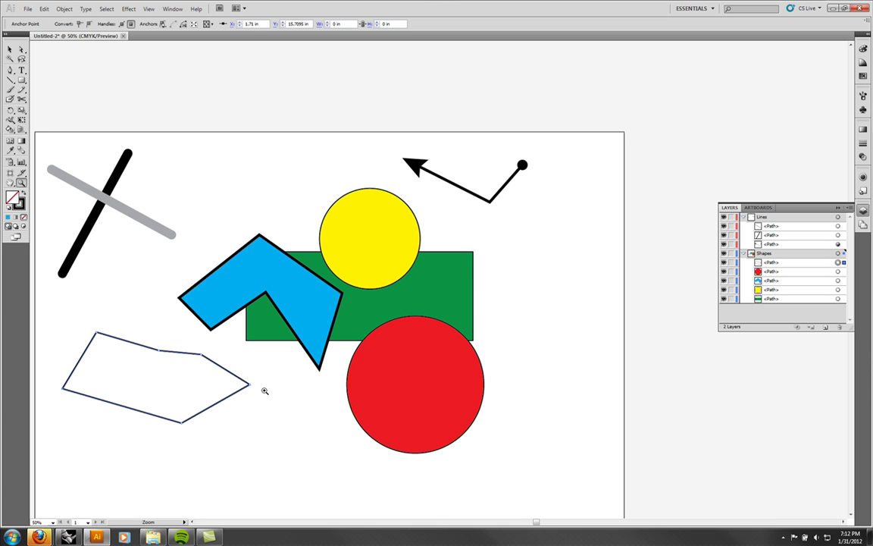
click(10, 49)
click(336, 155)
Show the rulers around the artboard.
click(148, 9)
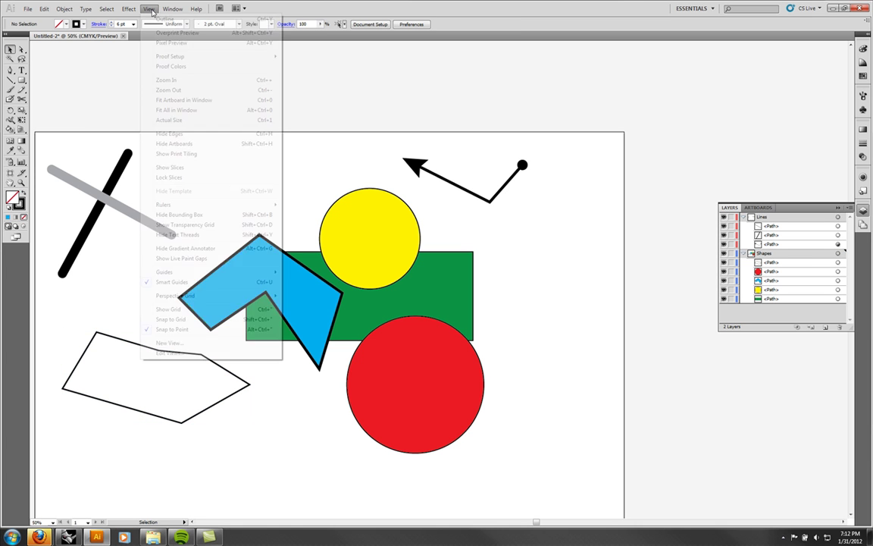
mouse_move(183, 209)
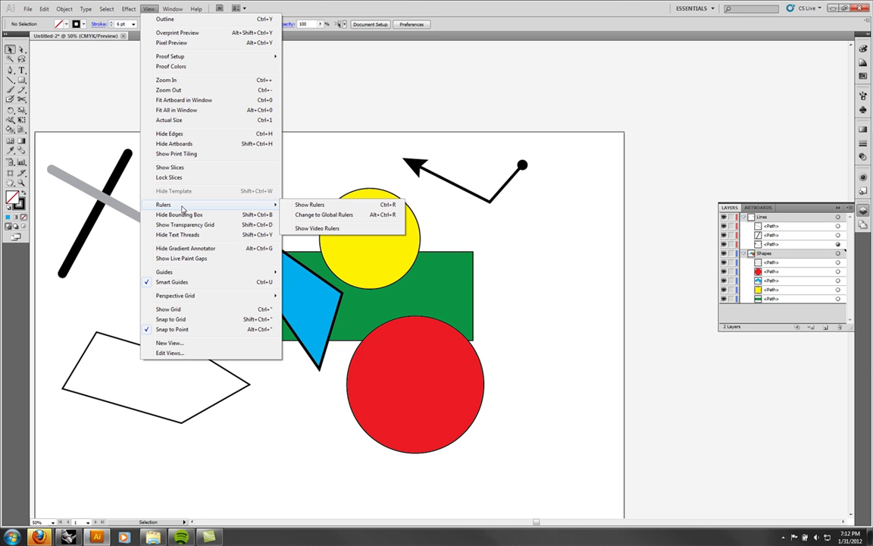
click(324, 174)
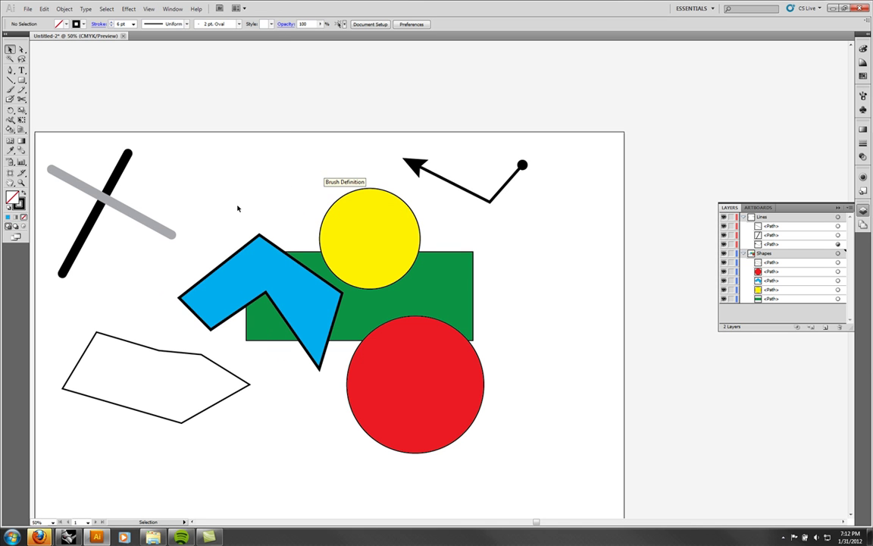
drag(237, 204, 322, 170)
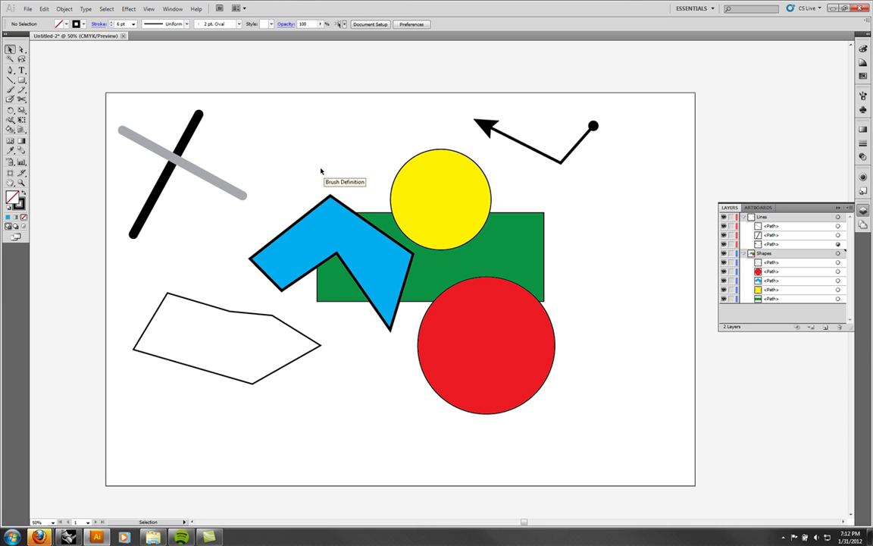
click(148, 8)
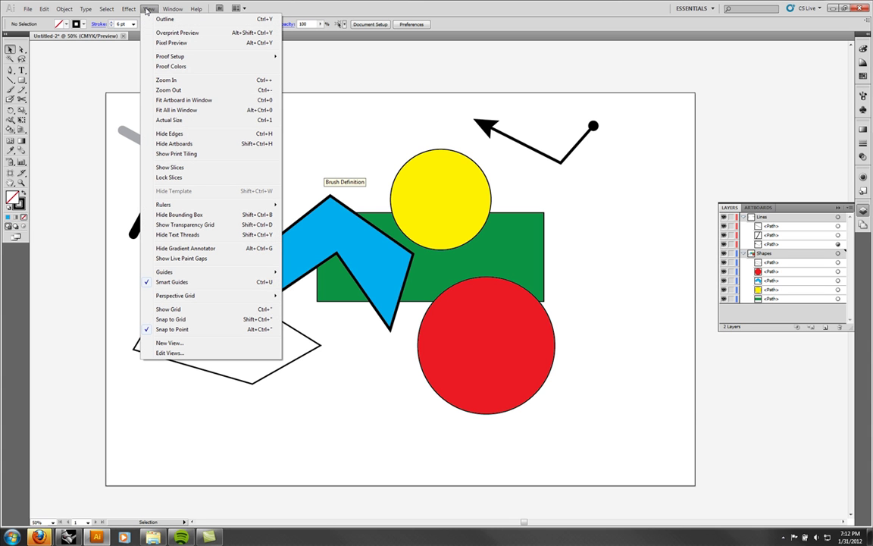
mouse_move(198, 206)
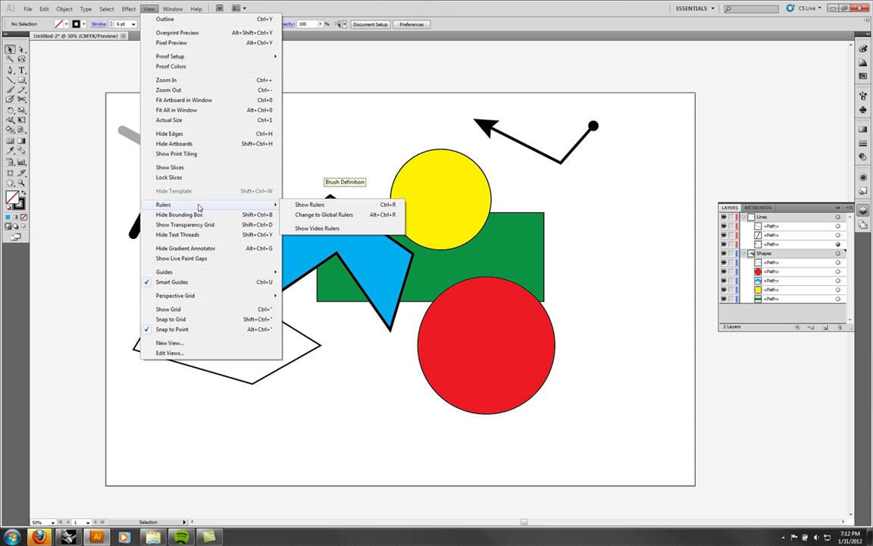
click(293, 205)
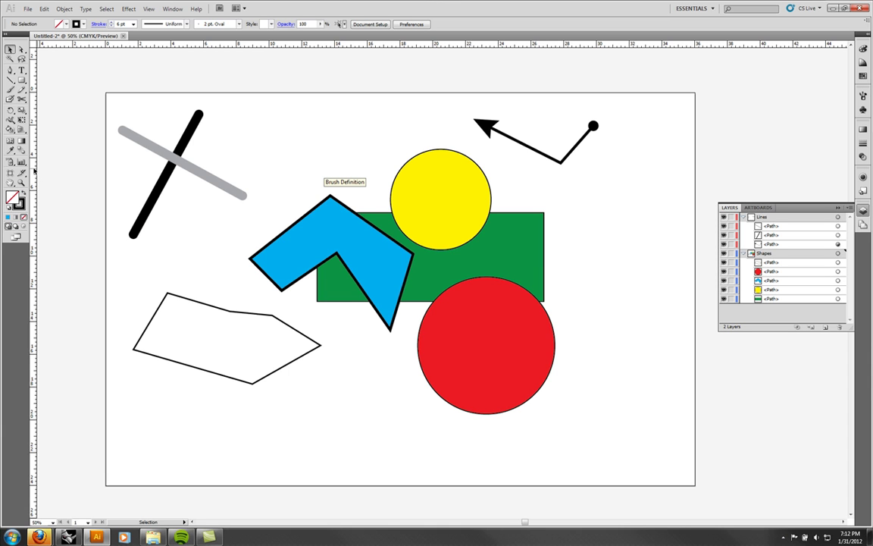
Place vertical guides at about 9.4 in and 27.1 in and horizontal guides at about 8 in and 12.8 in.
drag(202, 187, 260, 189)
drag(32, 177, 549, 173)
drag(425, 43, 477, 221)
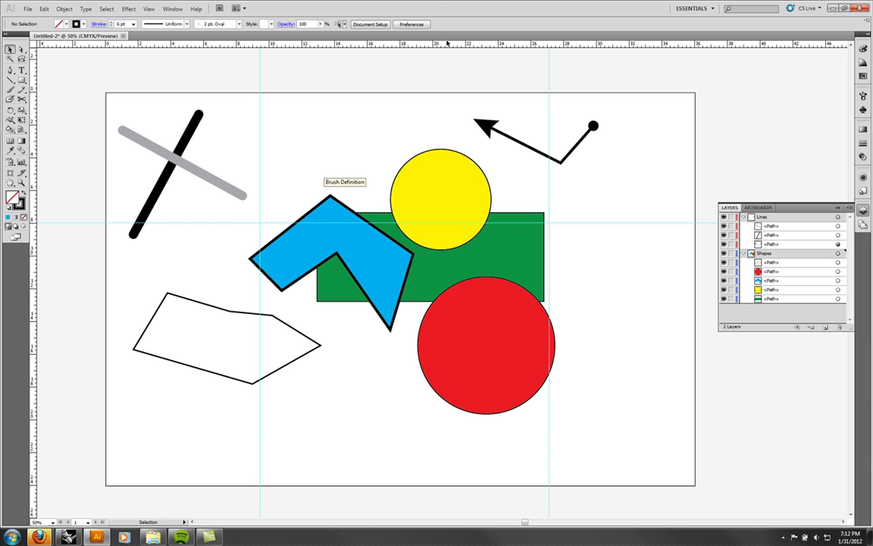
drag(436, 43, 321, 302)
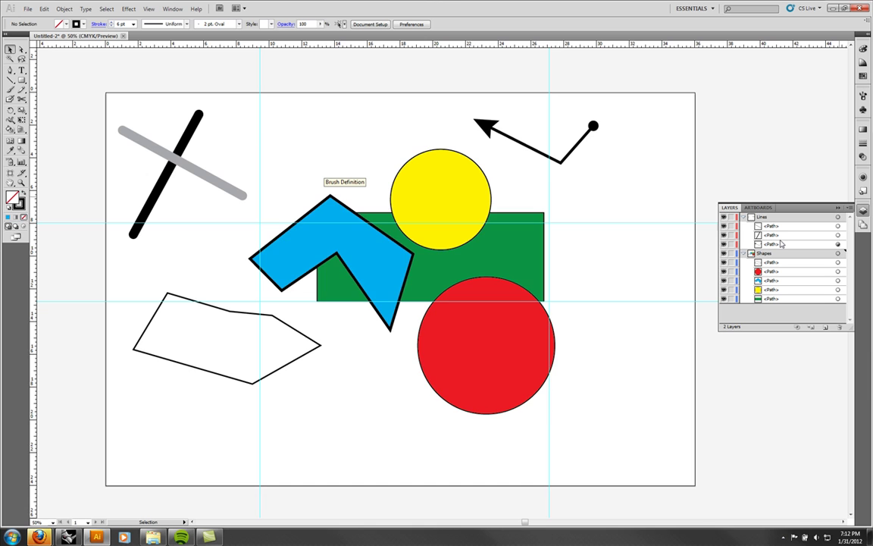
Hide the Lines layer, toggle the Shapes layer's visibility, and reopen the Shapes contents list to locate the guides.
click(724, 253)
click(724, 217)
key(ctrl+y)
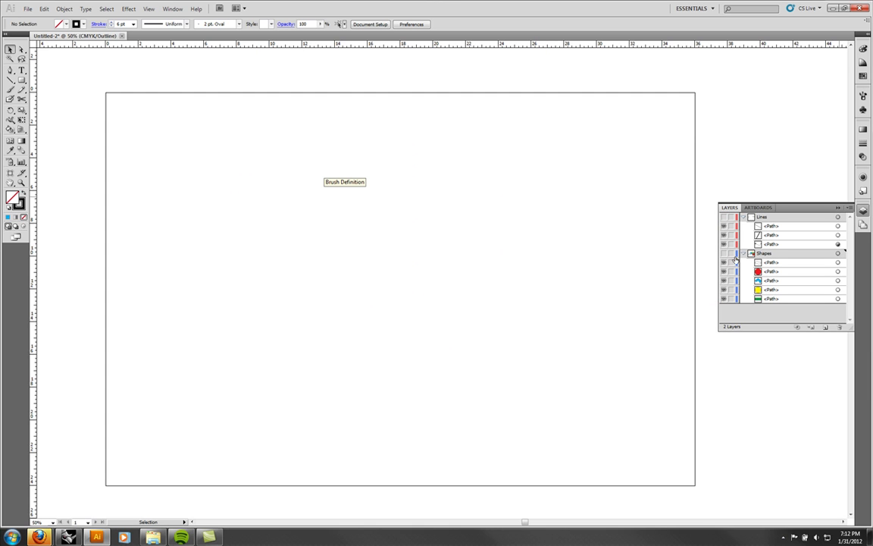
click(743, 254)
click(743, 254)
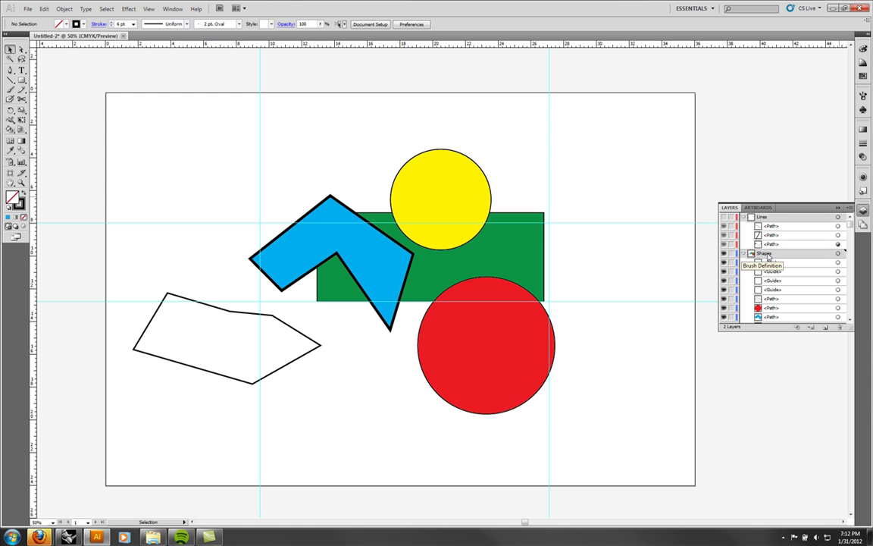
Create a new layer above Shapes and move the four guides from Shapes into it.
click(812, 327)
click(774, 270)
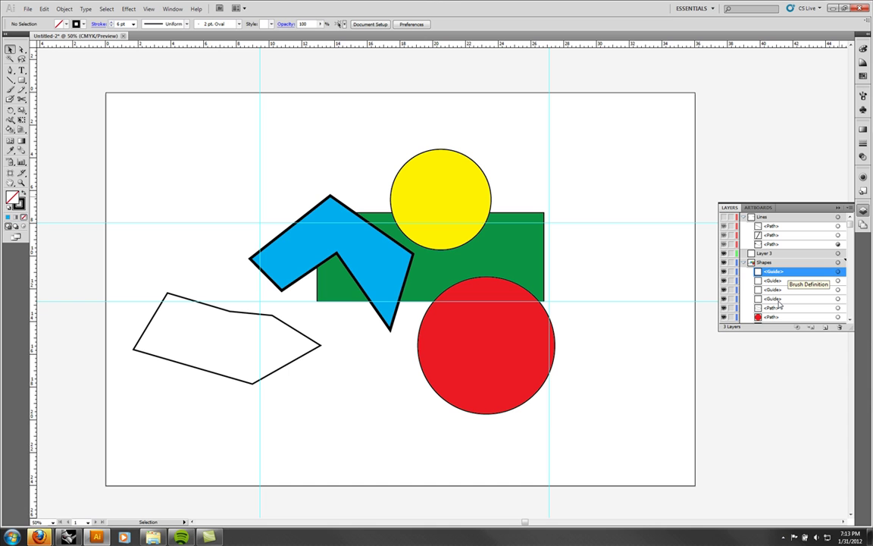
shift+click(780, 299)
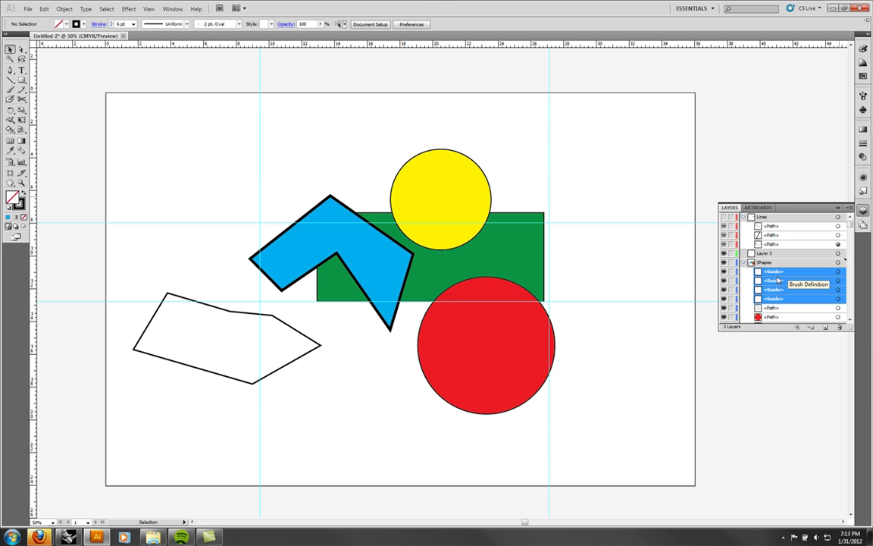
drag(777, 278, 765, 253)
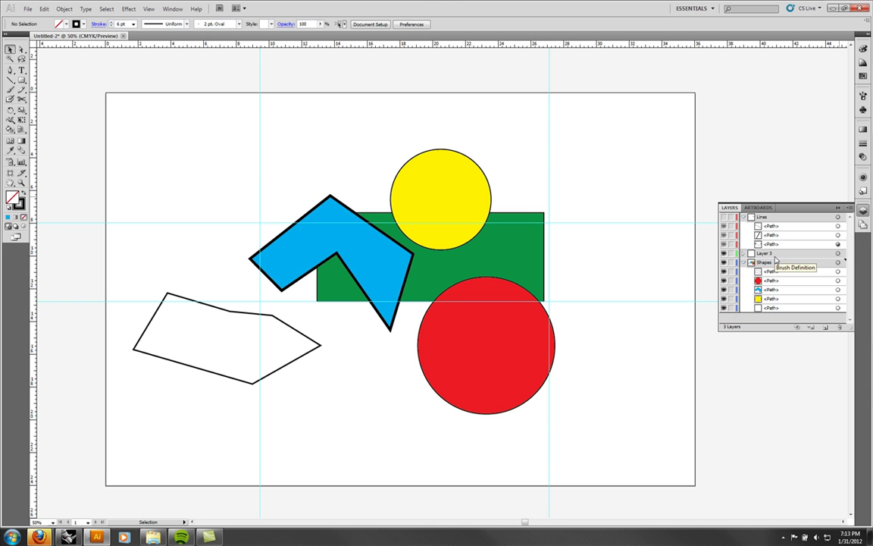
Collapse and hide the Shapes layer, and toggle the Lines layer on and off, leaving only the guides layer visible.
click(736, 261)
click(722, 261)
click(724, 217)
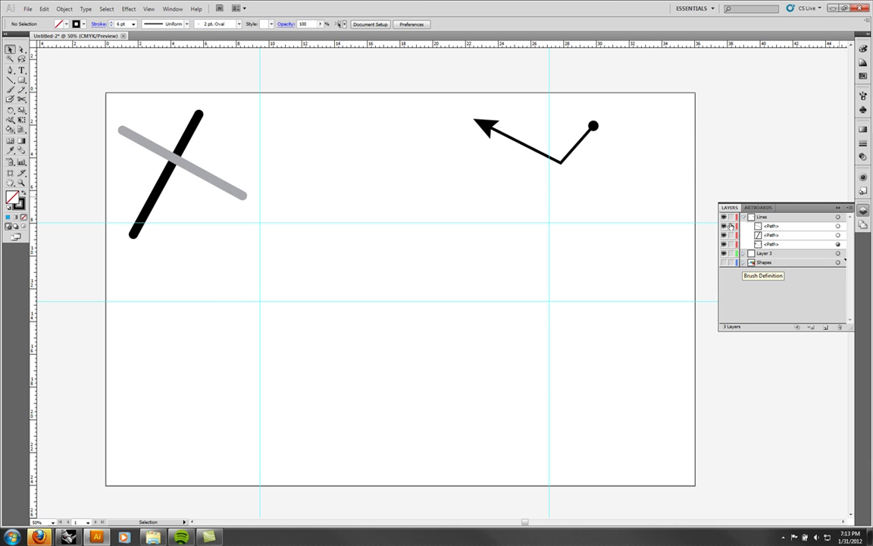
click(724, 217)
Rename the new layer holding the guides as Guides.
double_click(766, 253)
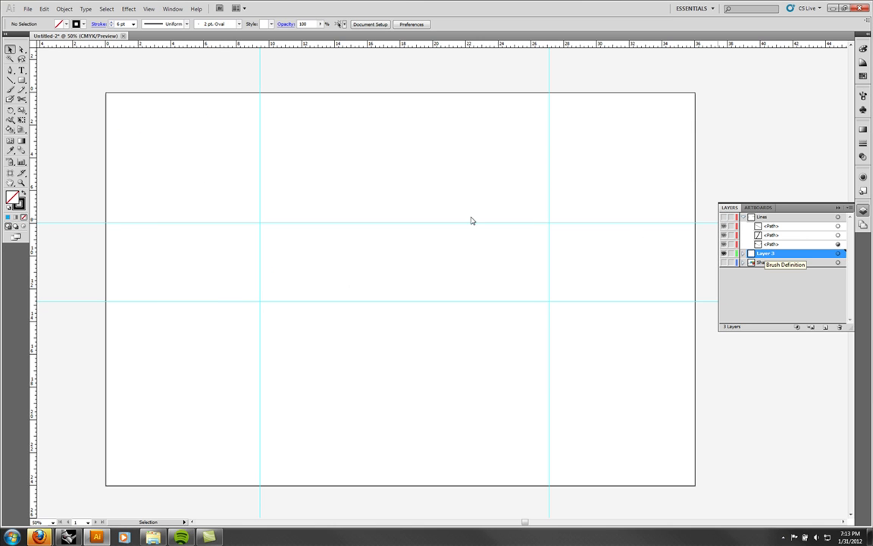
text(Guid)
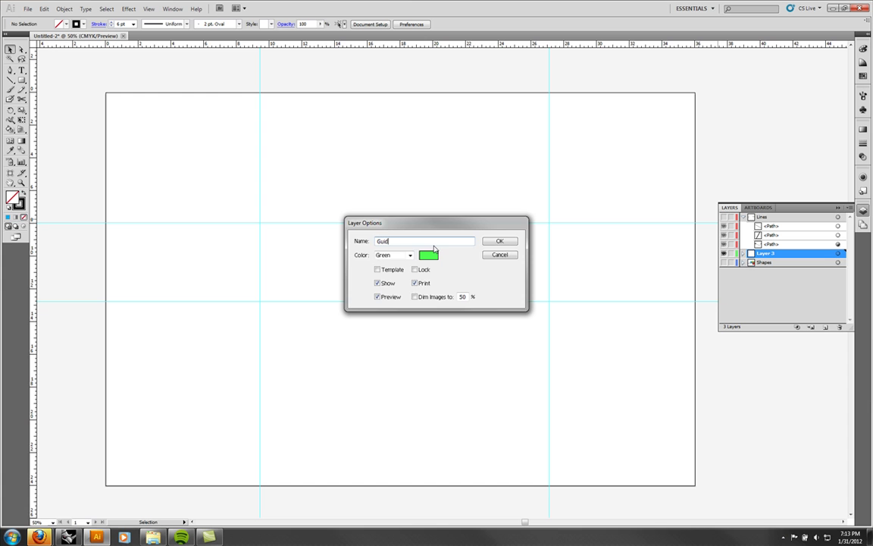
text(es)
key(Return)
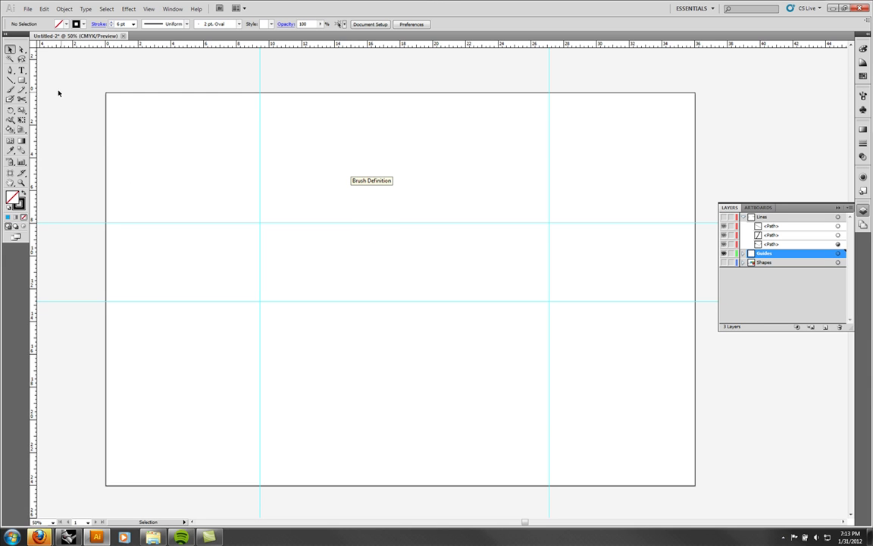
Draw two stacked rectangles between the vertical guides, about 17.67 × 4.81 in and 17.67 × 6.64 in, and deselect.
click(21, 79)
click(148, 9)
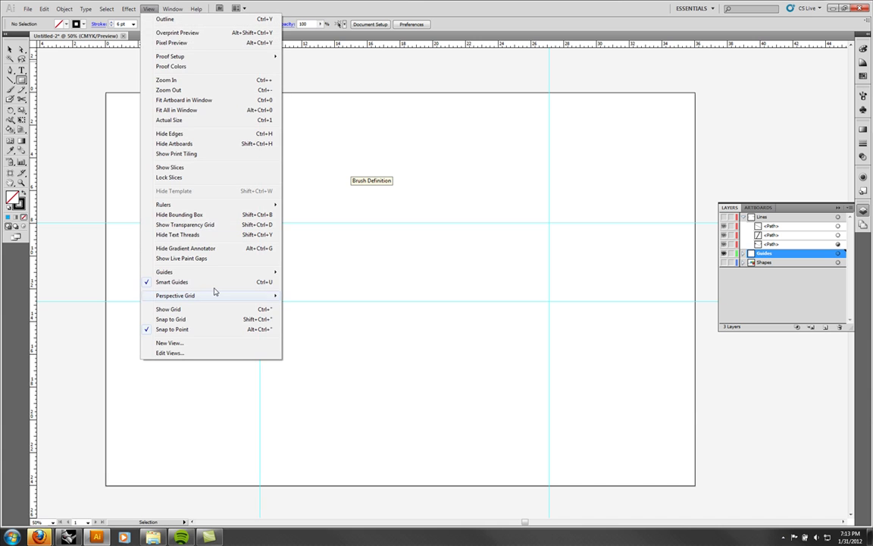
key(Escape)
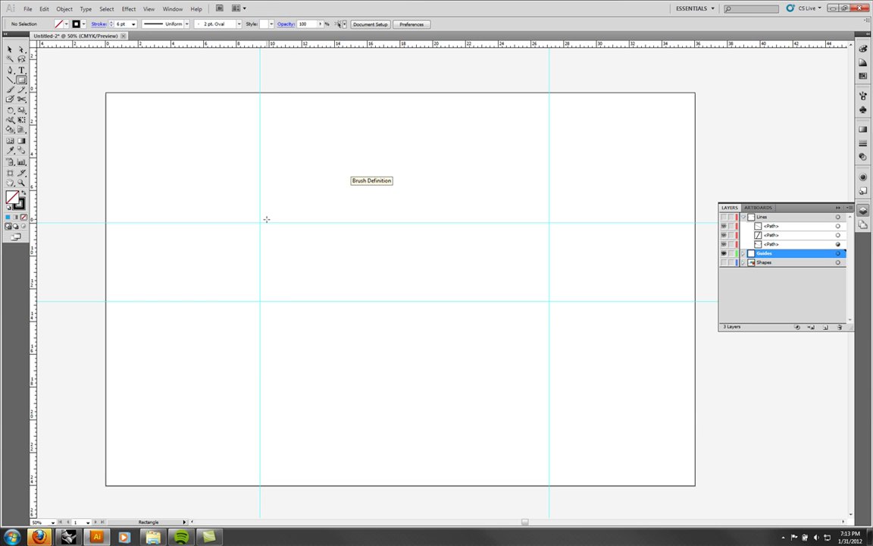
drag(260, 223, 533, 308)
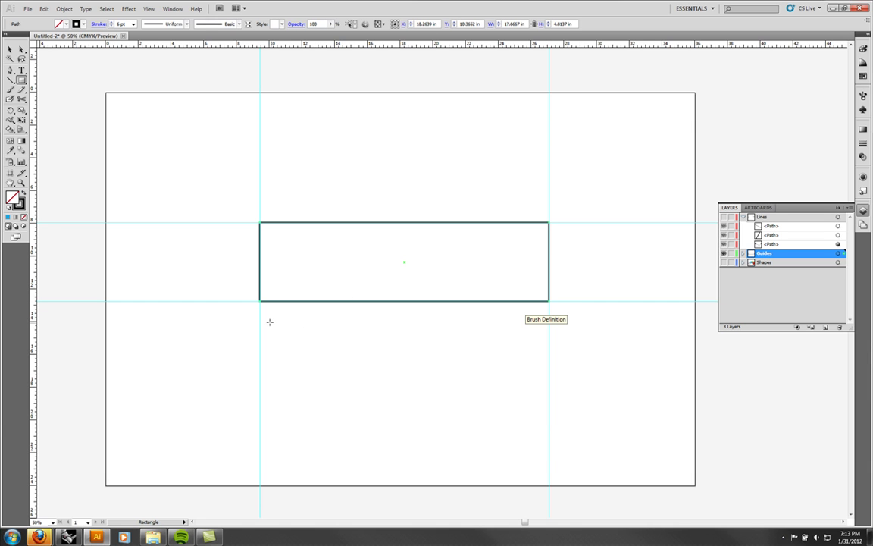
drag(260, 319, 548, 429)
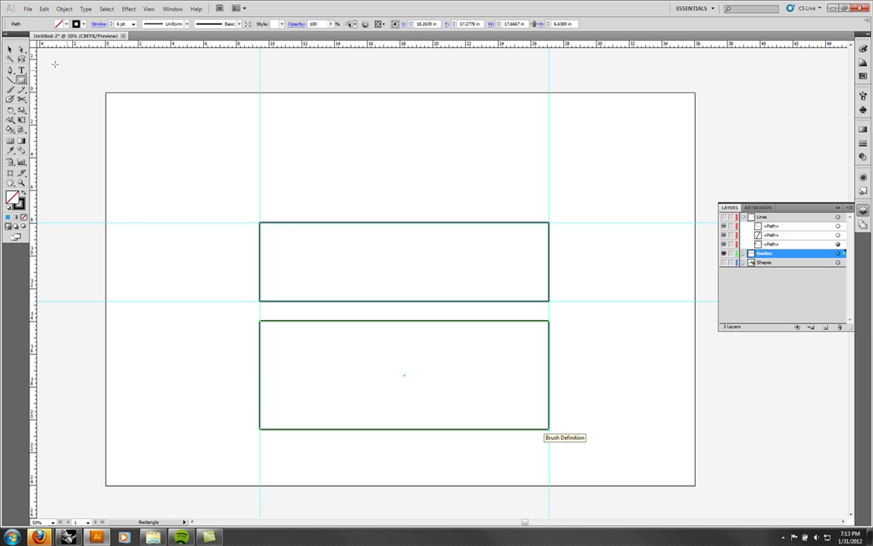
click(10, 49)
click(152, 117)
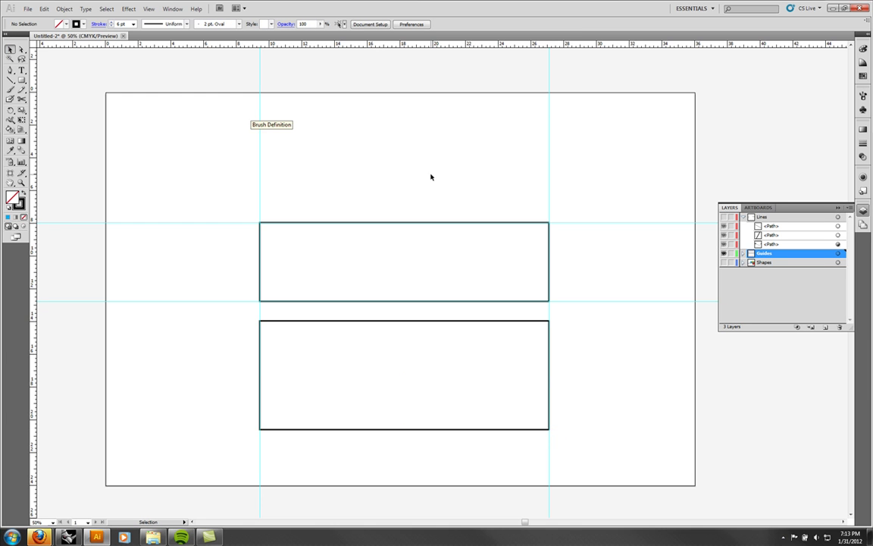
Toggle the Guides layer's visibility, add a new layer above it, and expand Guides to list its contents.
click(724, 253)
click(724, 253)
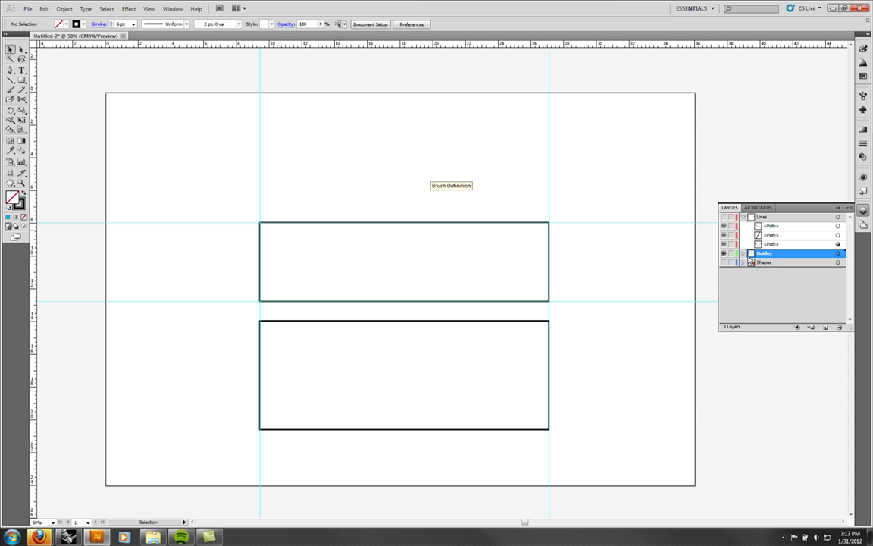
click(825, 327)
click(744, 262)
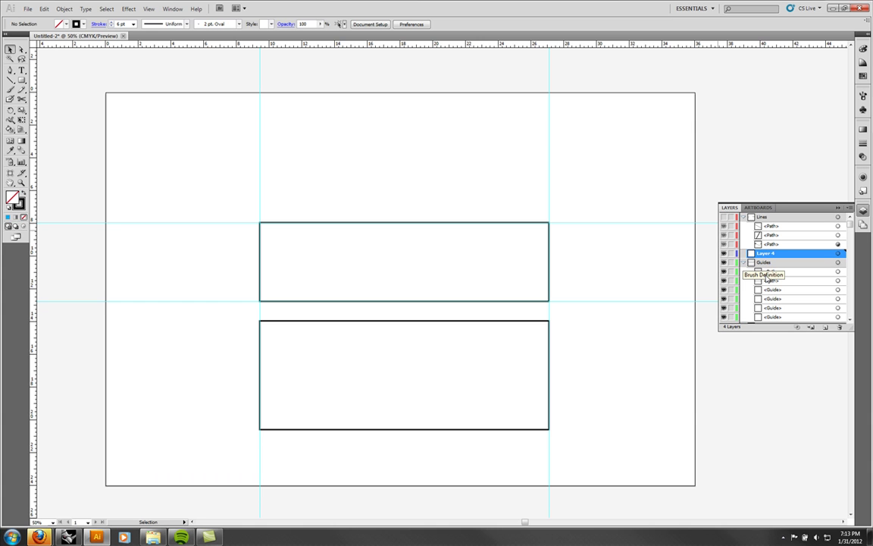
Move the two rectangle paths from Guides into the new layer, collapse Guides, and hide the new layer.
click(777, 273)
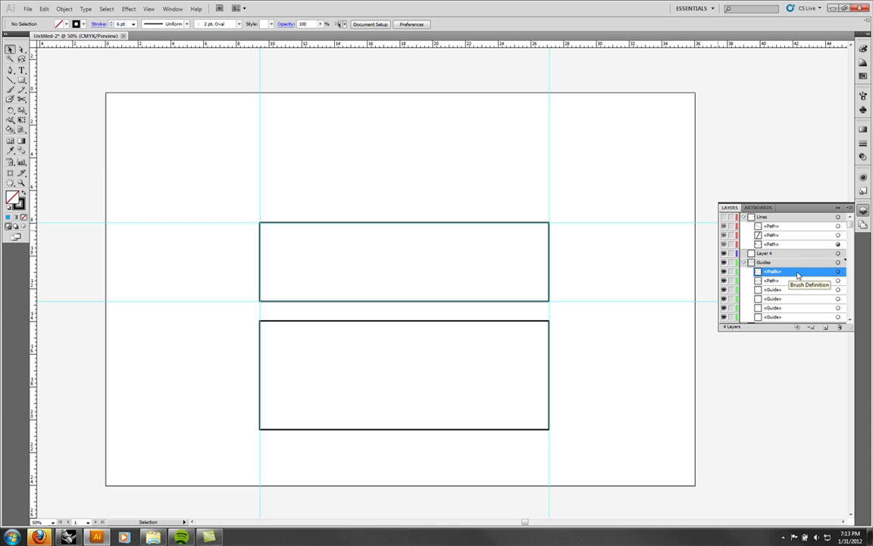
shift+click(777, 288)
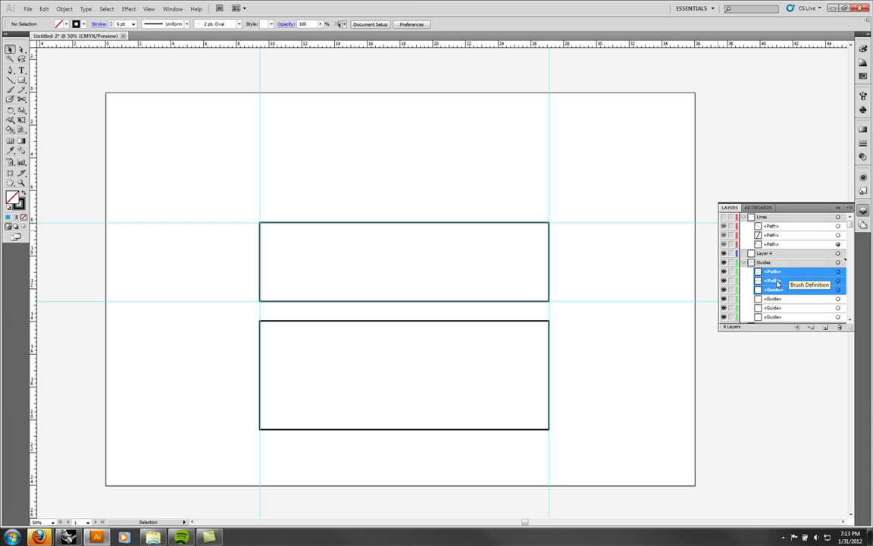
click(724, 272)
click(724, 272)
click(747, 253)
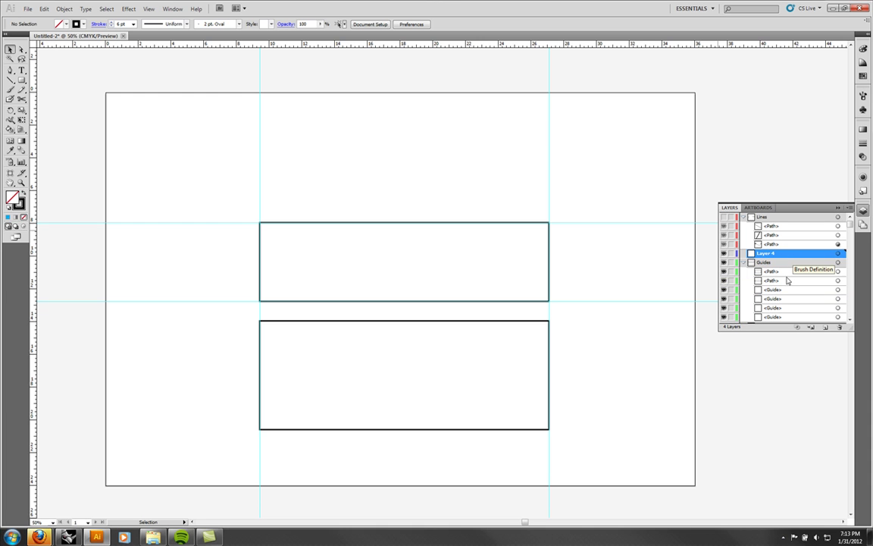
drag(787, 272, 750, 254)
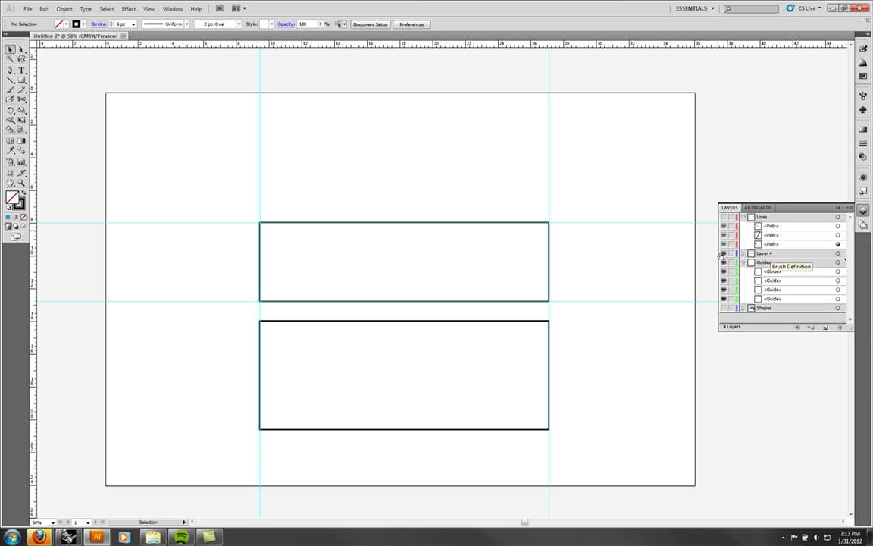
click(743, 262)
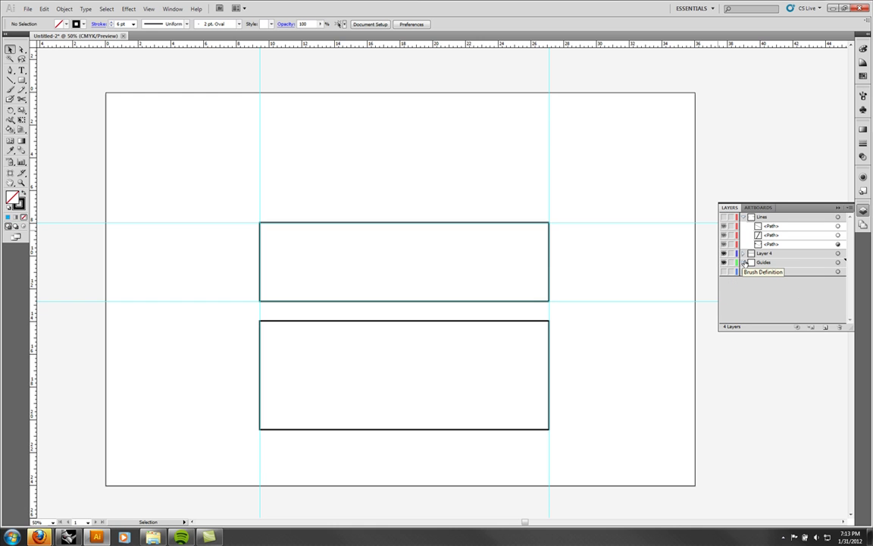
click(724, 253)
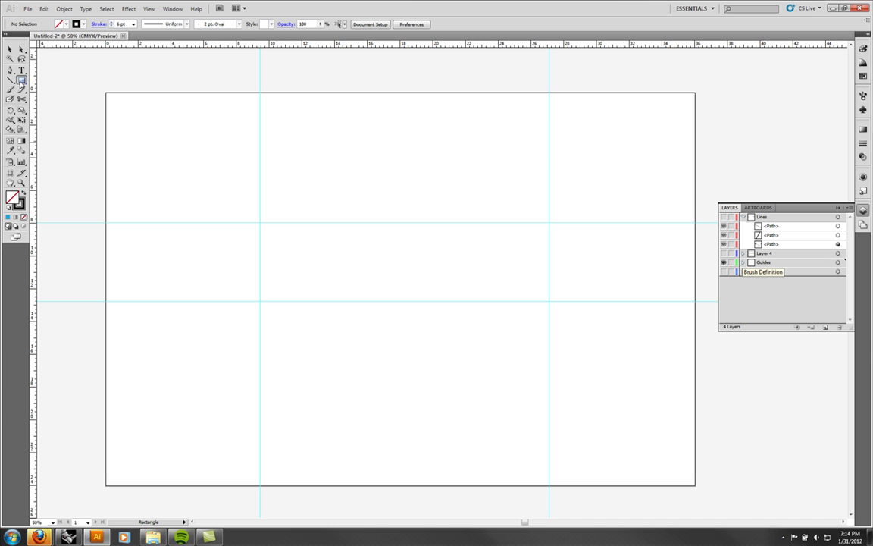
Draw five separate squares, about 2.7 to 5.3 in wide, around the guides on the Guides layer and deselect them.
drag(250, 170, 313, 230)
drag(348, 176, 435, 264)
drag(489, 165, 532, 207)
drag(475, 269, 561, 355)
drag(331, 330, 402, 401)
click(10, 50)
click(647, 339)
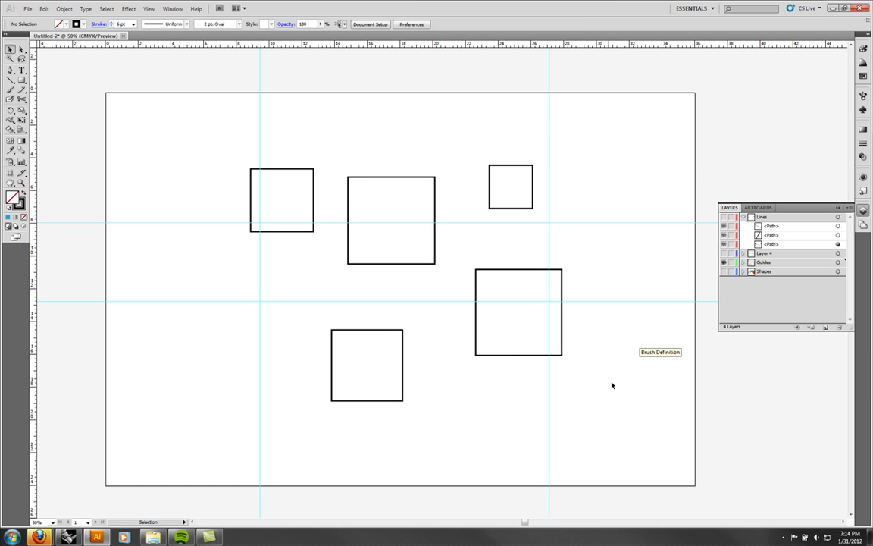
drag(597, 402, 406, 297)
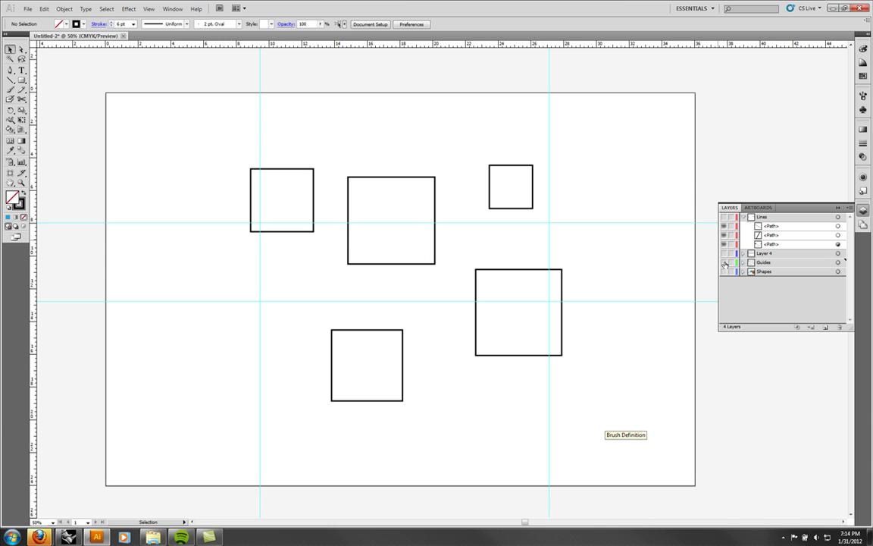
Check the drawing in outline mode, expand the Guides layer, and toggle the visibility of individual items in it.
key(ctrl+y)
key(ctrl+y)
click(743, 262)
click(725, 317)
scroll(726, 312, down, 1)
click(724, 289)
click(724, 299)
click(724, 289)
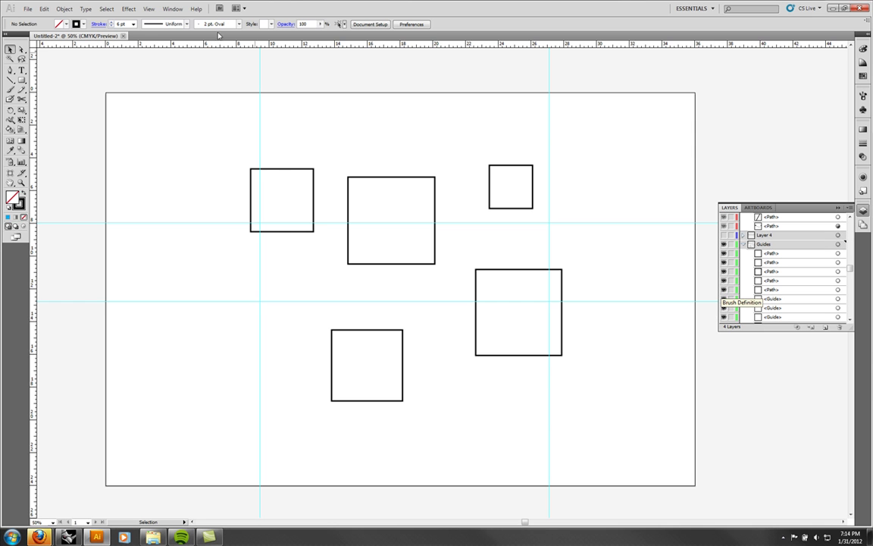
click(147, 9)
click(188, 282)
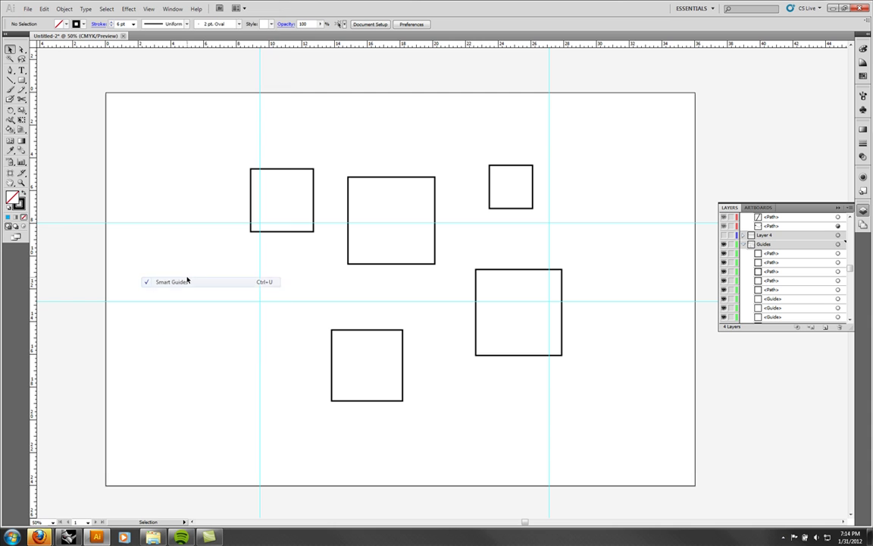
click(149, 8)
click(188, 287)
Clear all the ruler guides from the document.
click(149, 8)
mouse_move(240, 272)
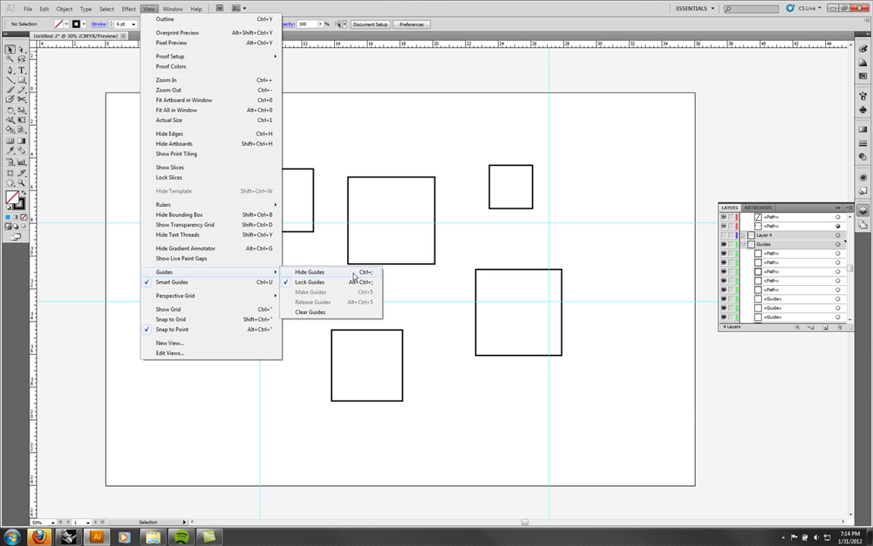
click(330, 312)
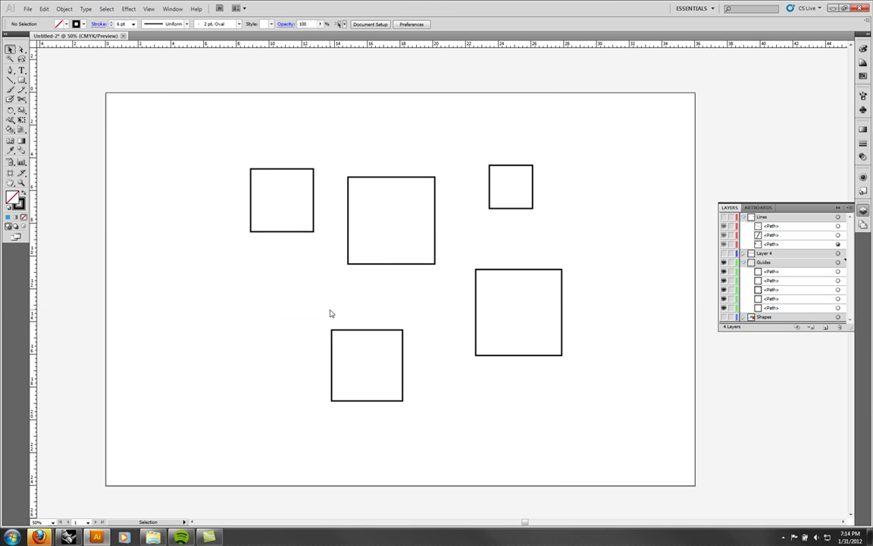
Select the five squares and try aligning their left edges and their horizontal centres, undoing each alignment.
drag(586, 403, 245, 120)
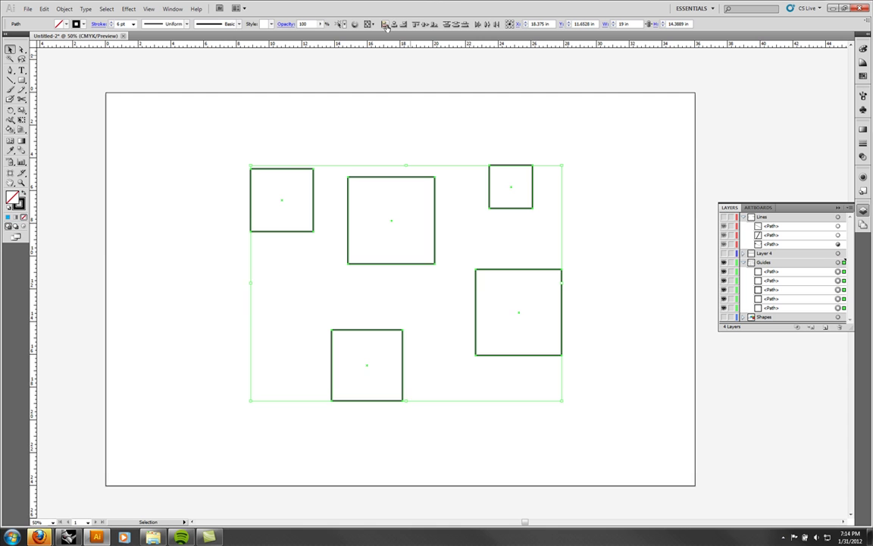
click(385, 24)
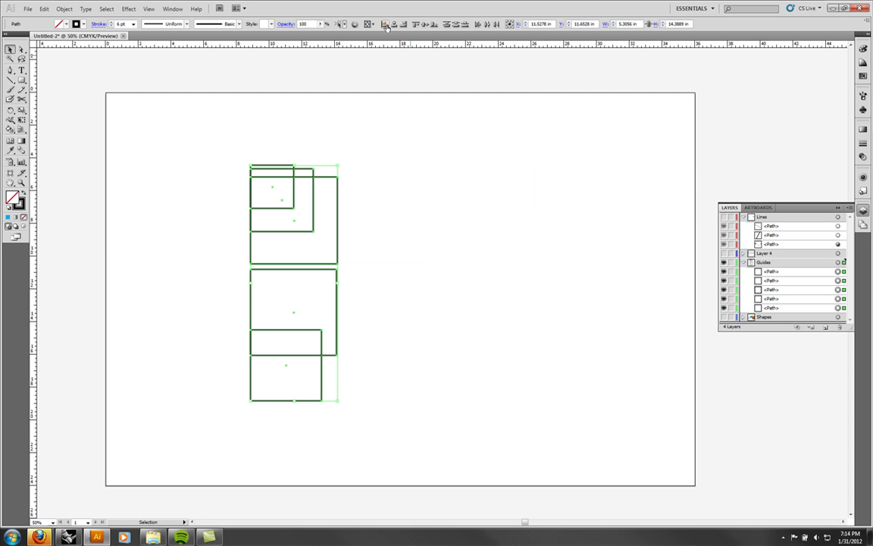
key(ctrl+z)
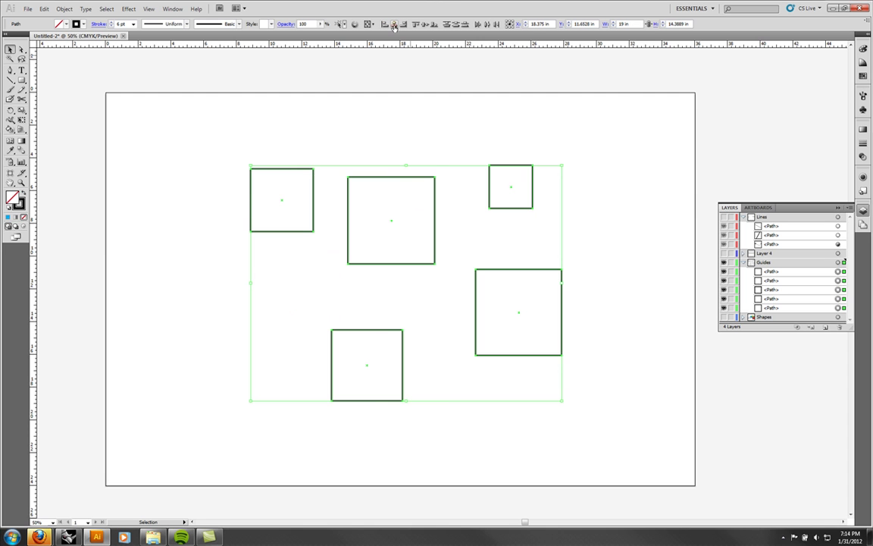
click(394, 25)
key(ctrl+z)
Try aligning the five squares by top edges, vertical centres and bottom edges, undoing each alignment.
click(416, 25)
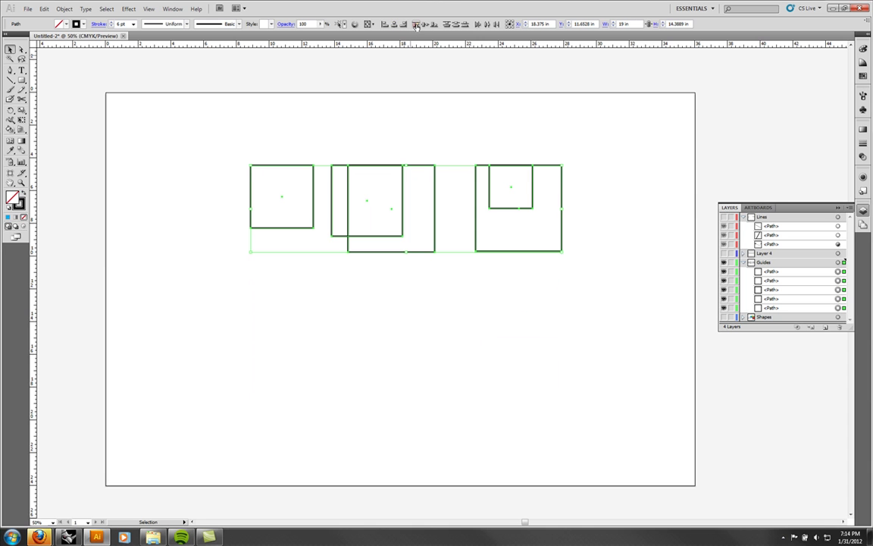
key(ctrl+z)
click(425, 24)
key(ctrl+z)
click(433, 24)
key(ctrl+z)
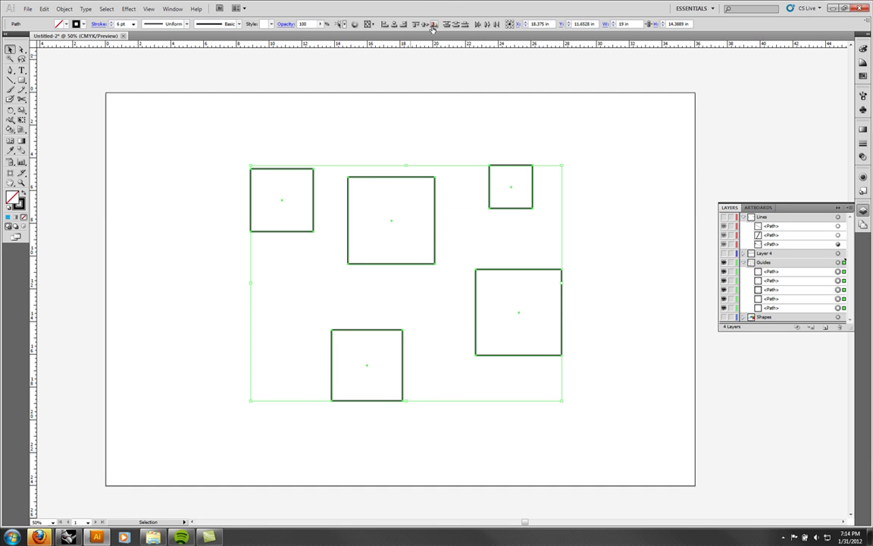
Distribute the five squares evenly by their horizontal and vertical centres and deselect them.
click(485, 25)
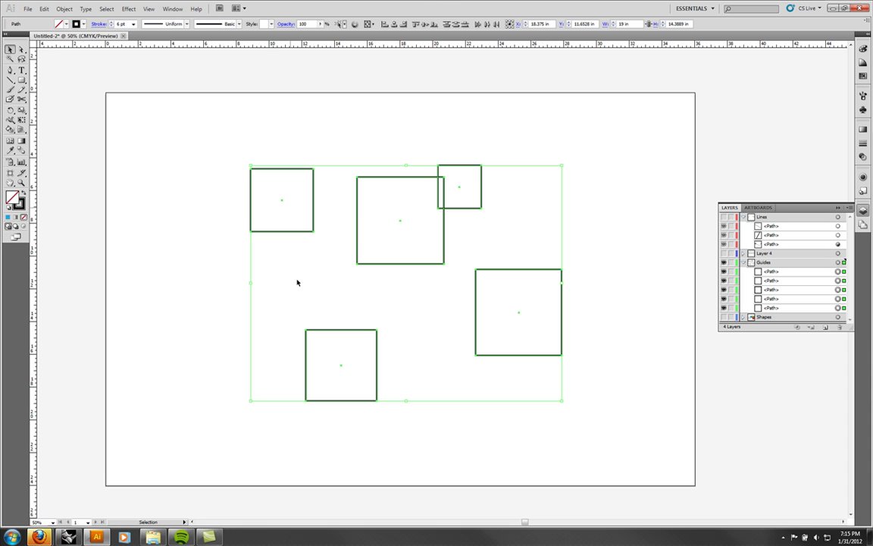
click(410, 24)
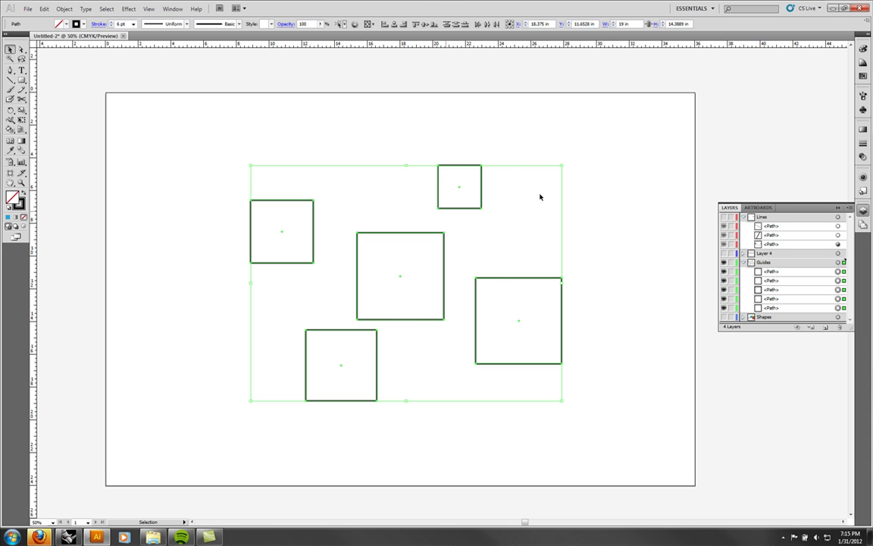
click(649, 273)
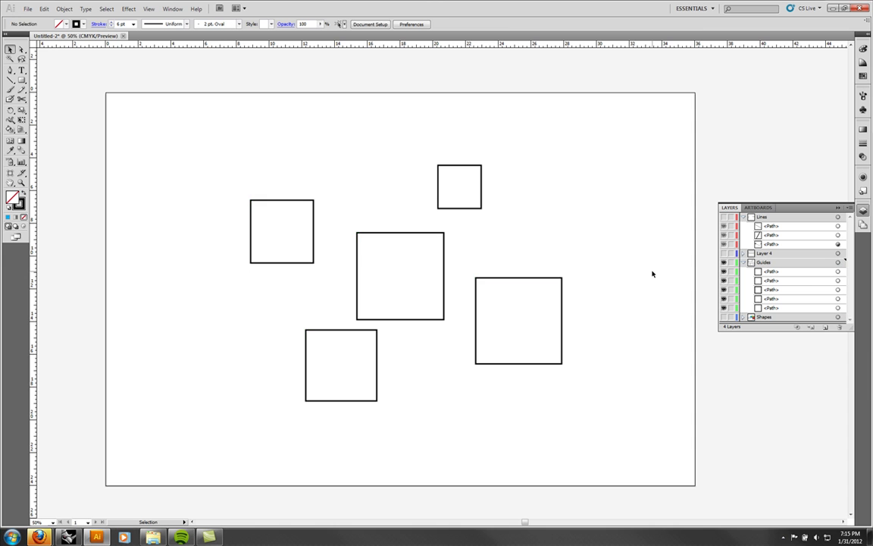
Align the left edges of the five distributed squares and deselect them.
drag(581, 433, 239, 147)
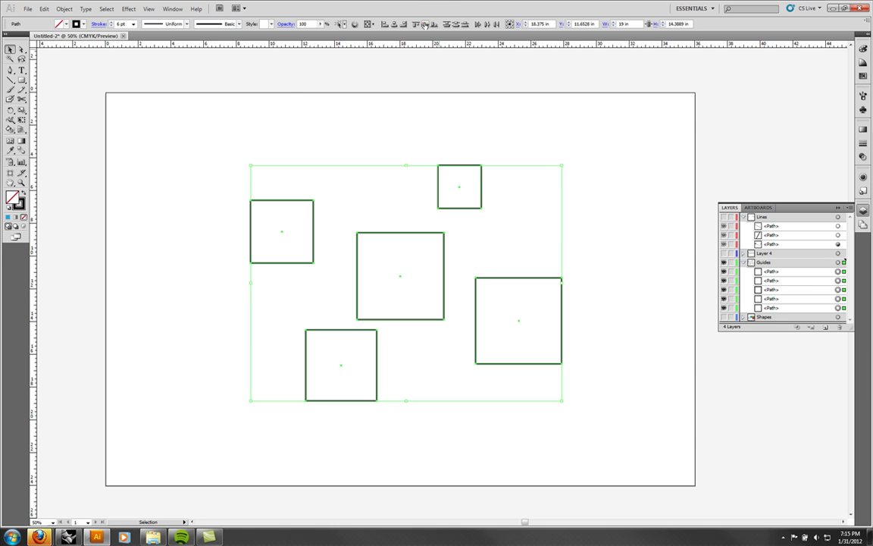
click(384, 23)
click(527, 178)
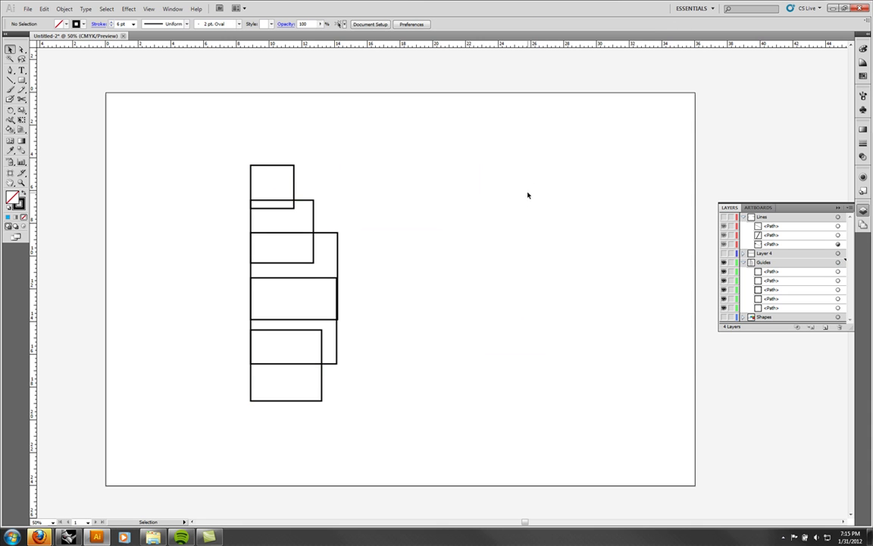
Align the five squares on a common horizontal centre and on their bottom edges, trying right alignment first.
drag(352, 421, 212, 171)
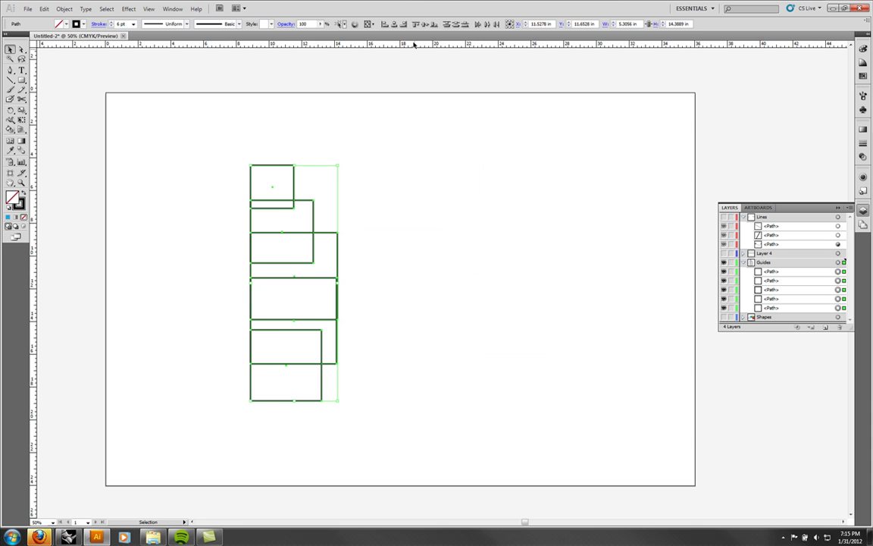
click(403, 23)
click(393, 24)
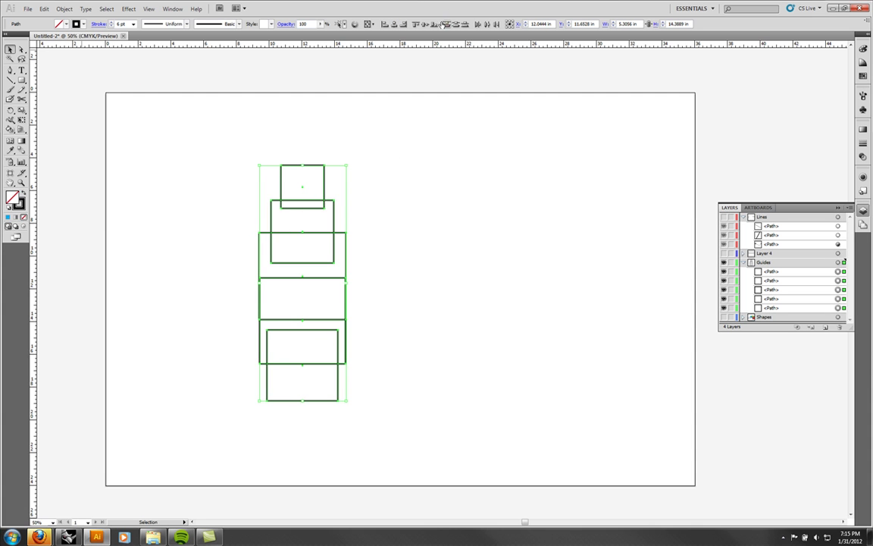
click(432, 24)
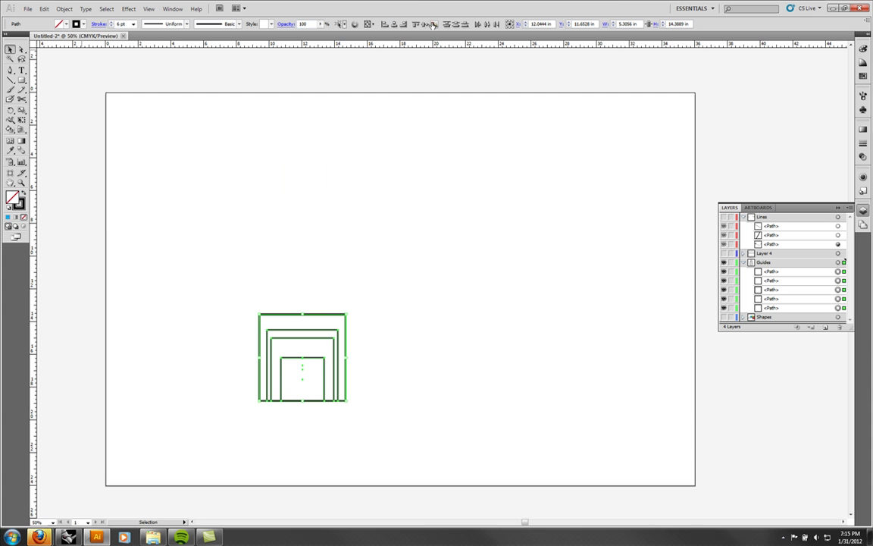
Delete all five aligned squares from the Guides layer.
click(240, 138)
drag(421, 439, 172, 261)
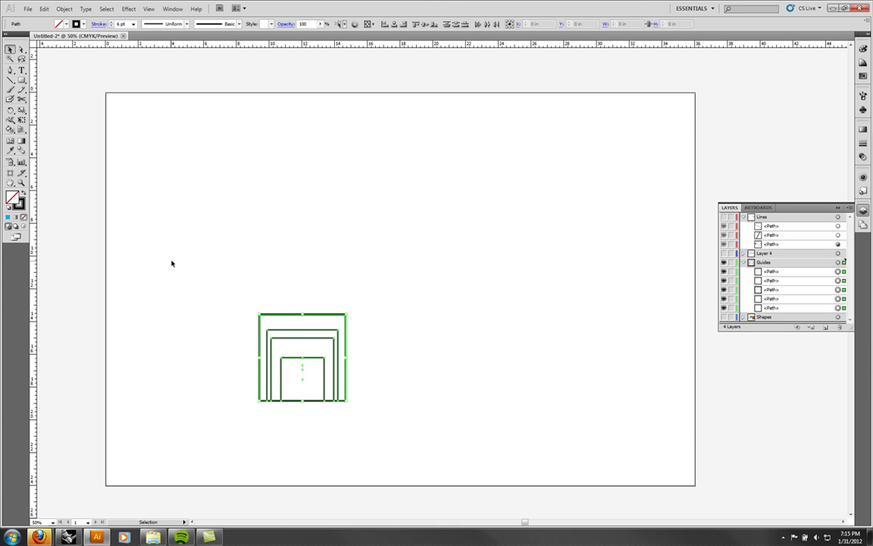
key(Delete)
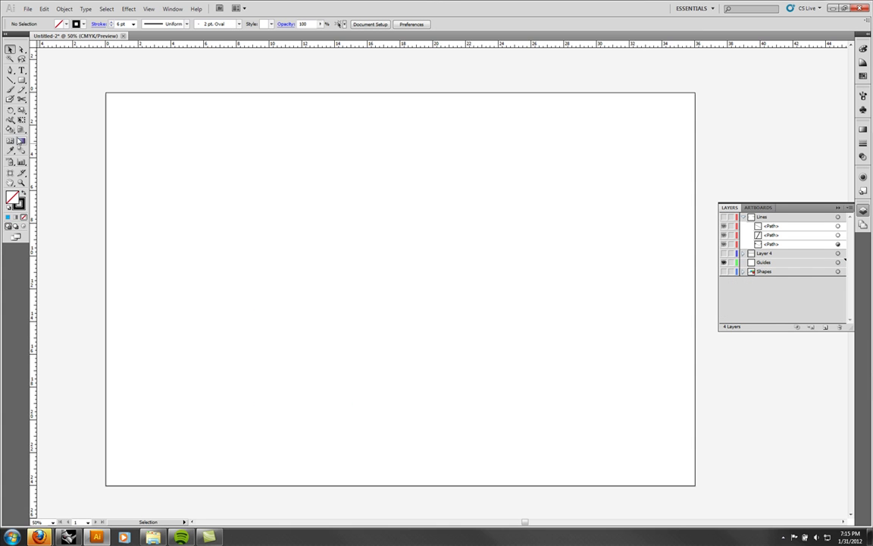
Draw a rectangle about 17.5 × 12.86 in and reposition it to about X 19.71 in, Y 10.97 in.
click(21, 80)
drag(298, 157, 583, 366)
click(10, 49)
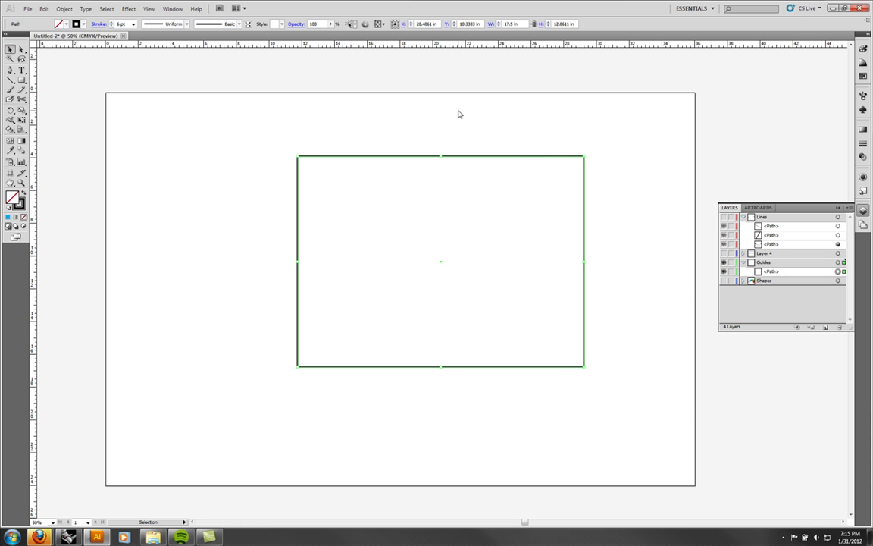
drag(454, 156, 353, 237)
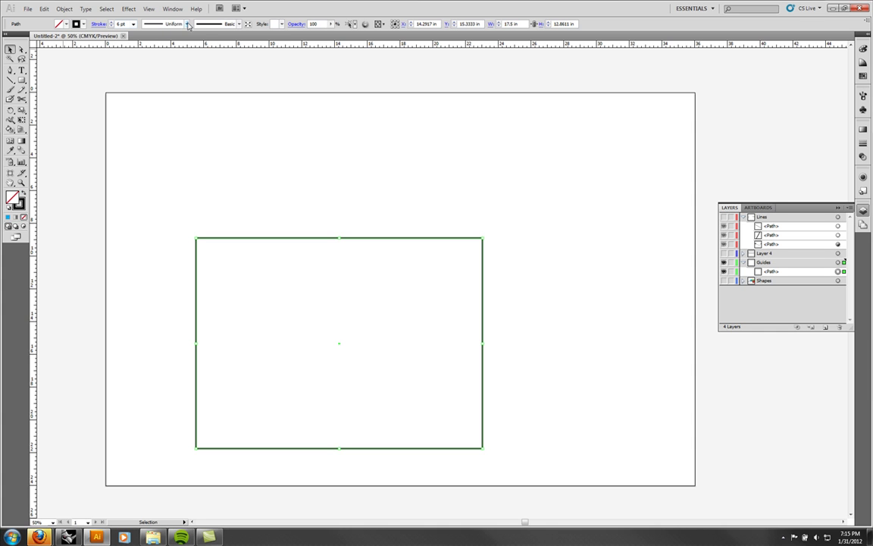
drag(386, 238, 474, 166)
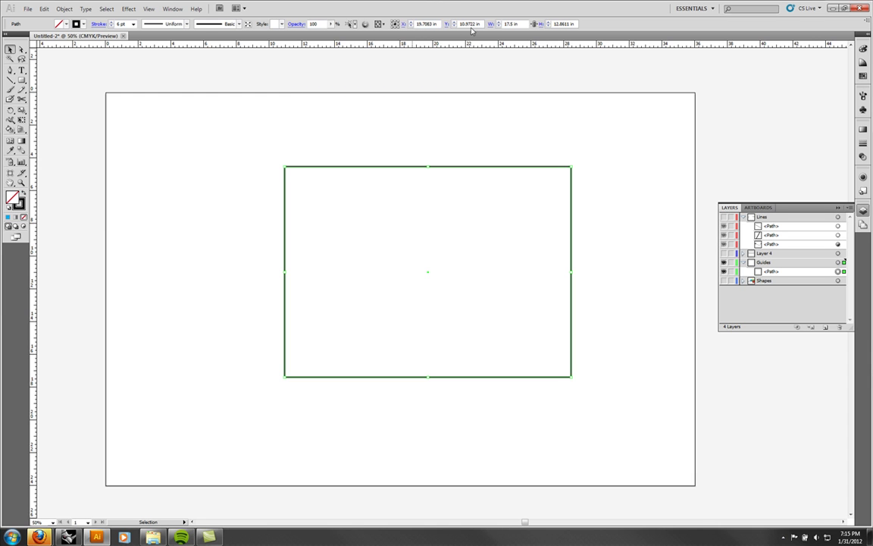
Set the rectangle's height to 10 in with its proportions constrained.
click(565, 24)
text(10)
key(Return)
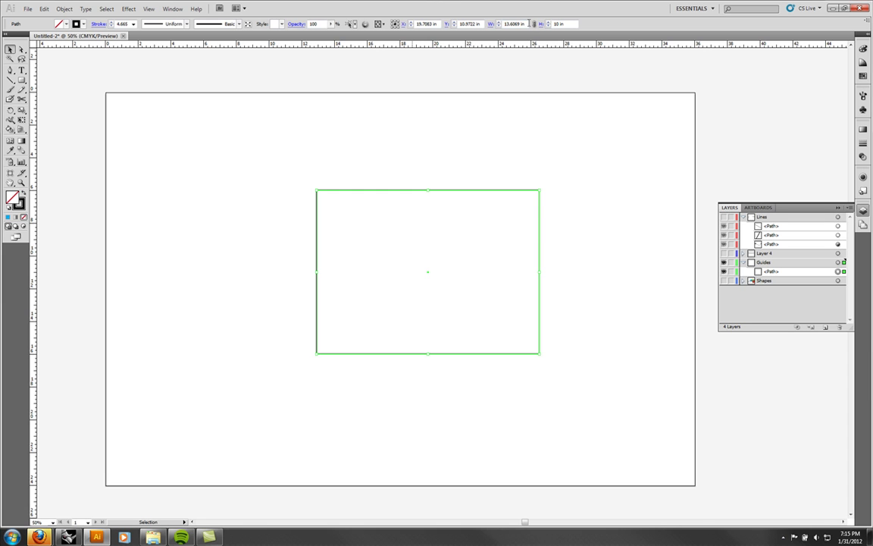
Unlink the rectangle's width and height proportions, set the width to 15 in, and deselect it.
click(514, 23)
click(532, 24)
click(514, 24)
text(15)
key(Return)
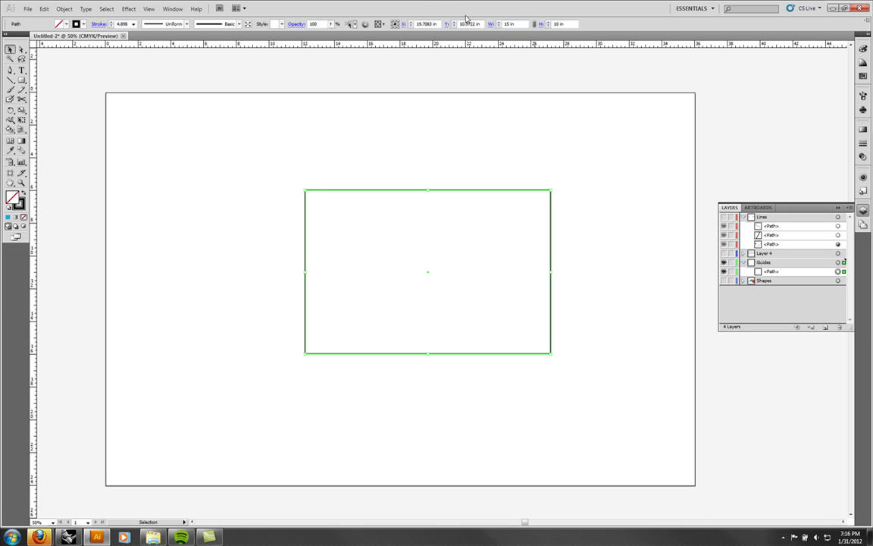
click(494, 159)
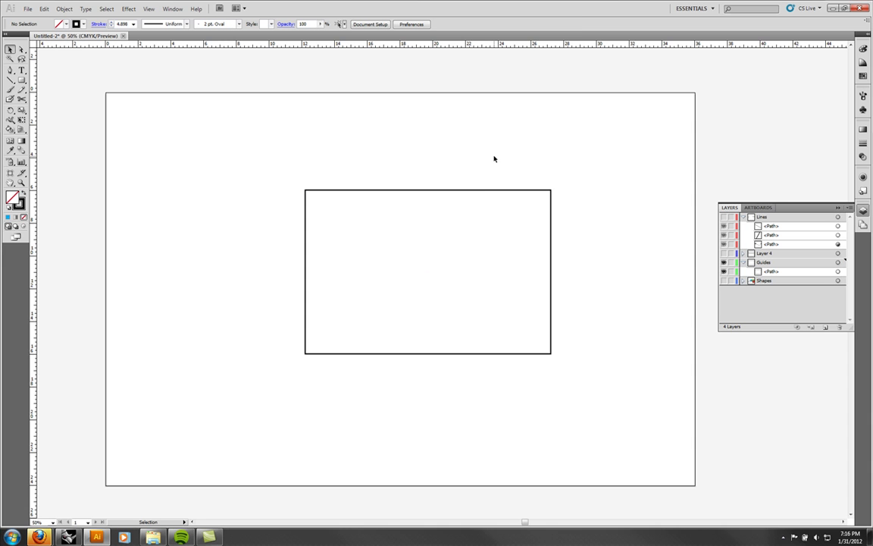
drag(493, 159, 396, 283)
click(21, 80)
drag(162, 183, 297, 286)
key(v)
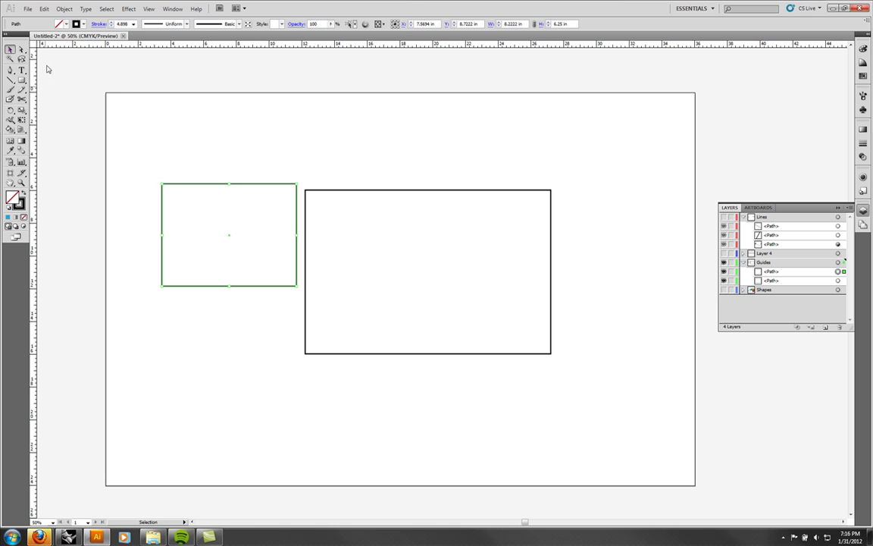
key(ctrl+a)
click(276, 153)
click(232, 215)
key(Delete)
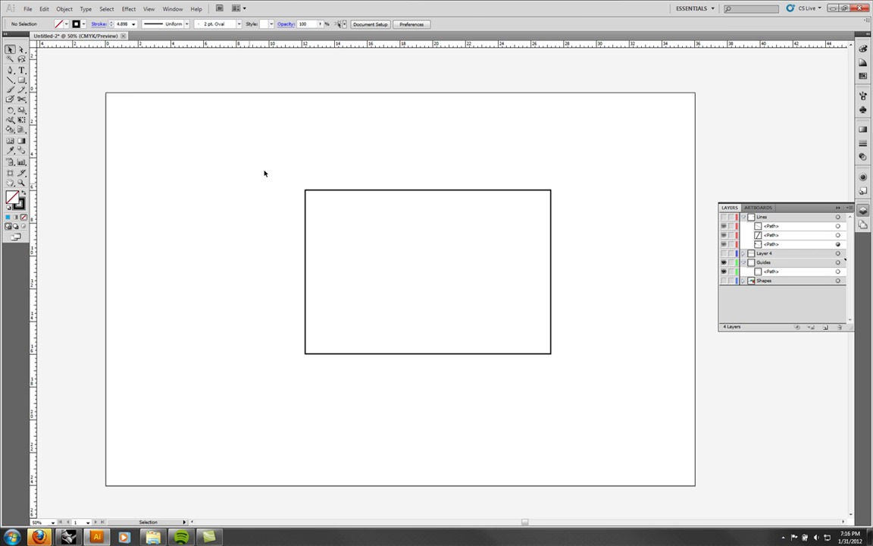
Draw a second rectangle about 15.86 × 11.97 in, overlapping the upper-left part of the 15 × 10 in rectangle.
drag(387, 157, 376, 317)
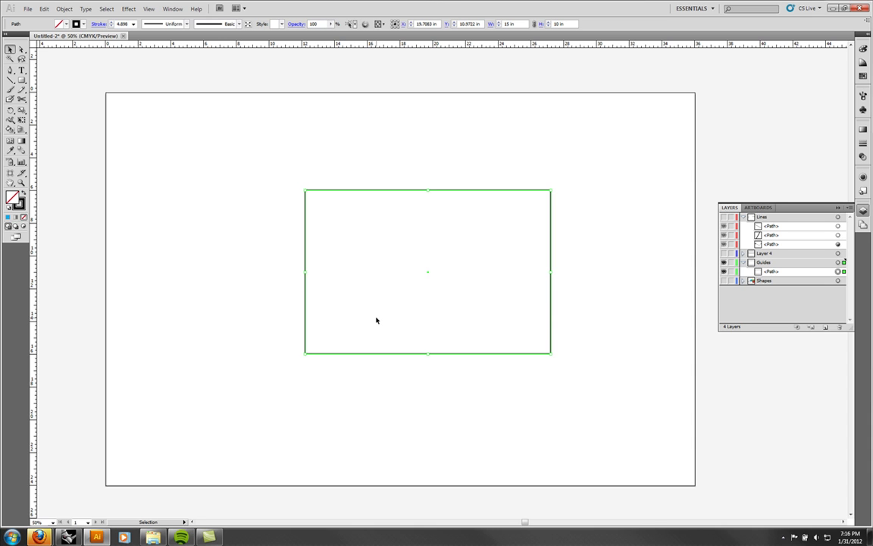
click(21, 80)
drag(177, 120, 436, 315)
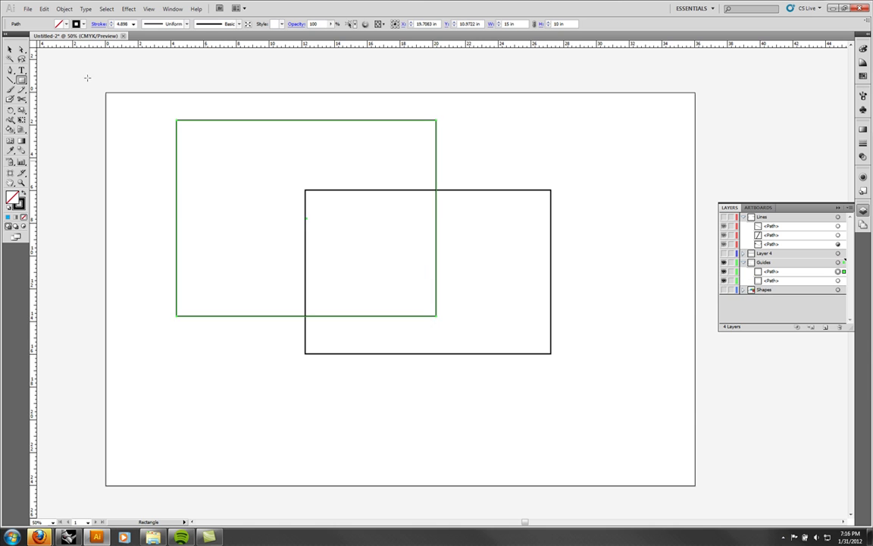
click(10, 49)
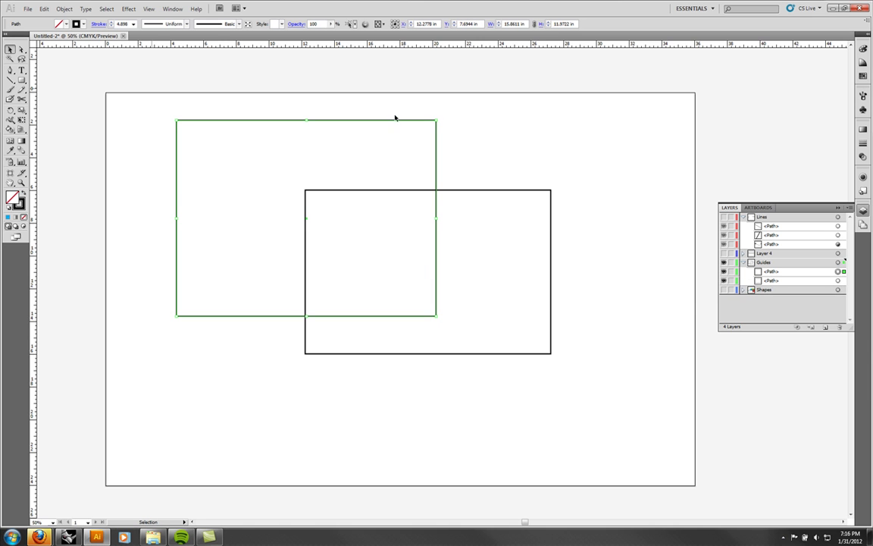
Fill the new overlapping rectangle with light blue and the 15 × 10 in rectangle with yellow, and deselect.
click(864, 144)
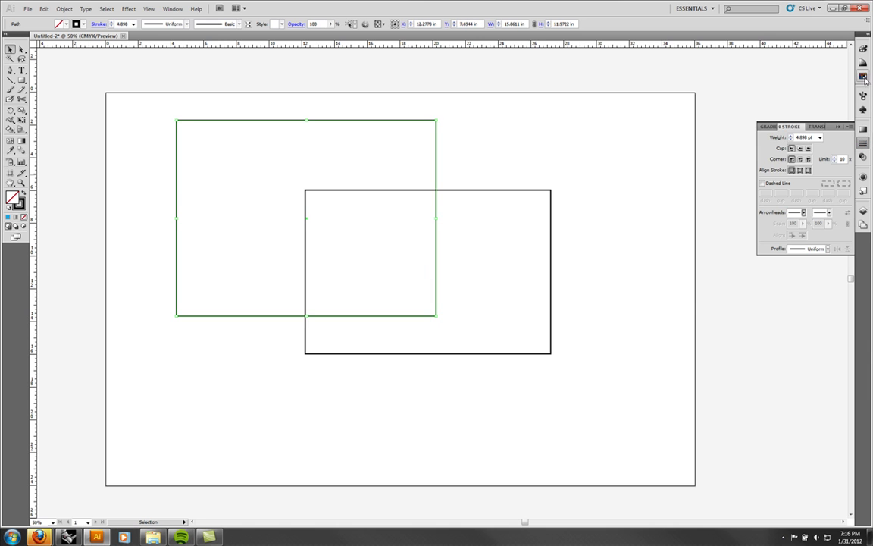
click(863, 76)
click(805, 54)
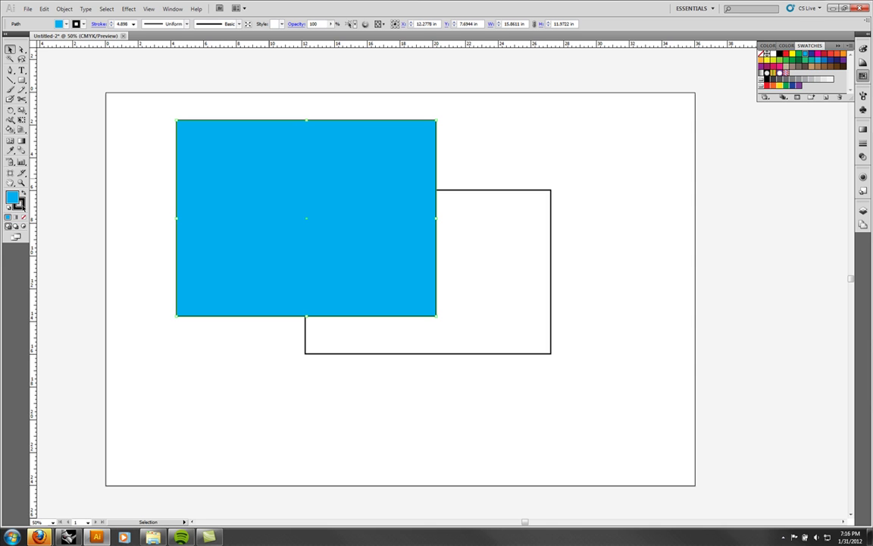
click(550, 250)
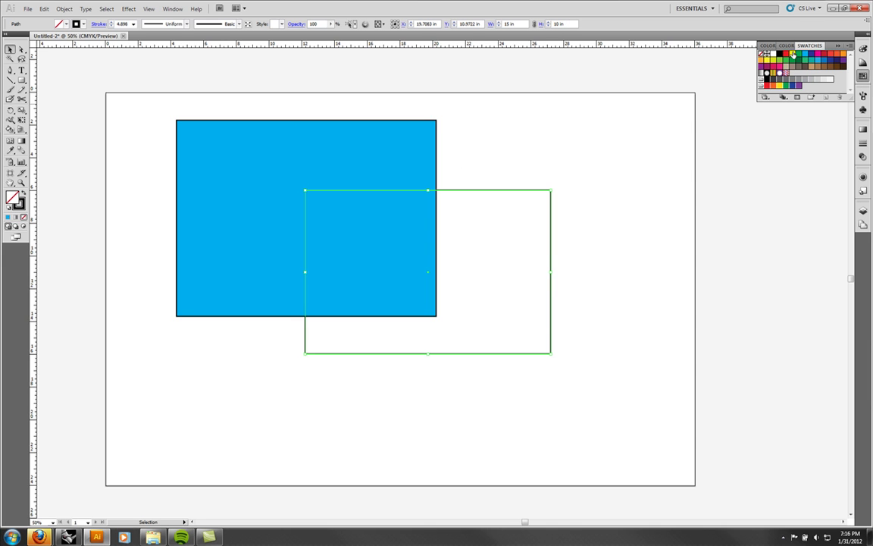
click(793, 55)
click(618, 216)
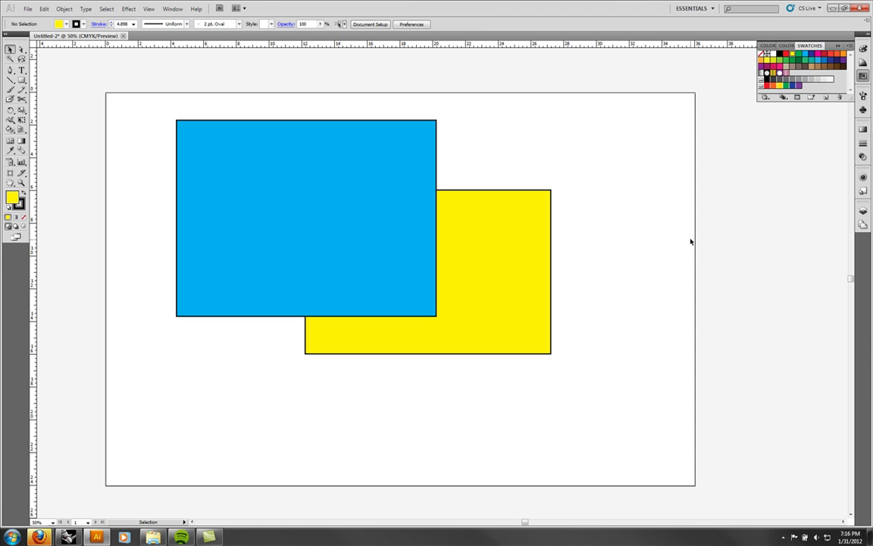
Bring the yellow rectangle to the front of the blue rectangle and deselect it.
click(461, 275)
right_click(475, 273)
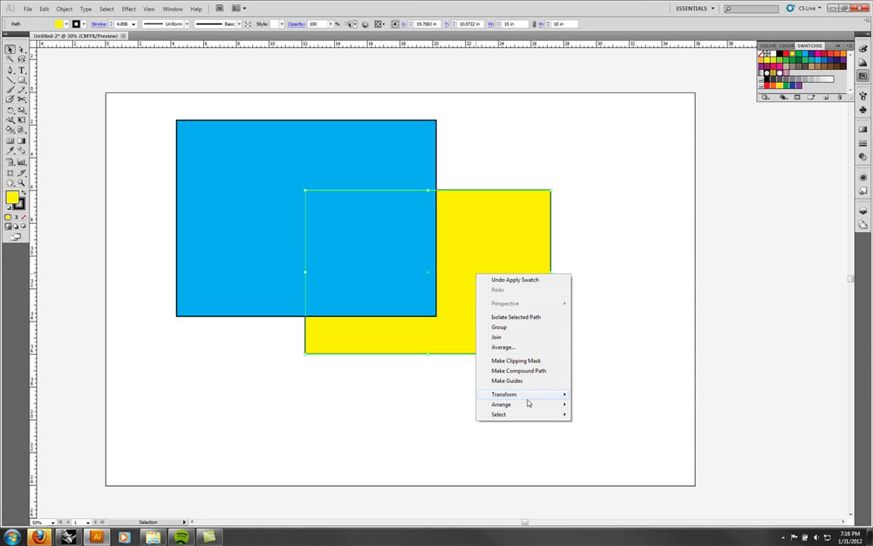
mouse_move(529, 405)
click(592, 403)
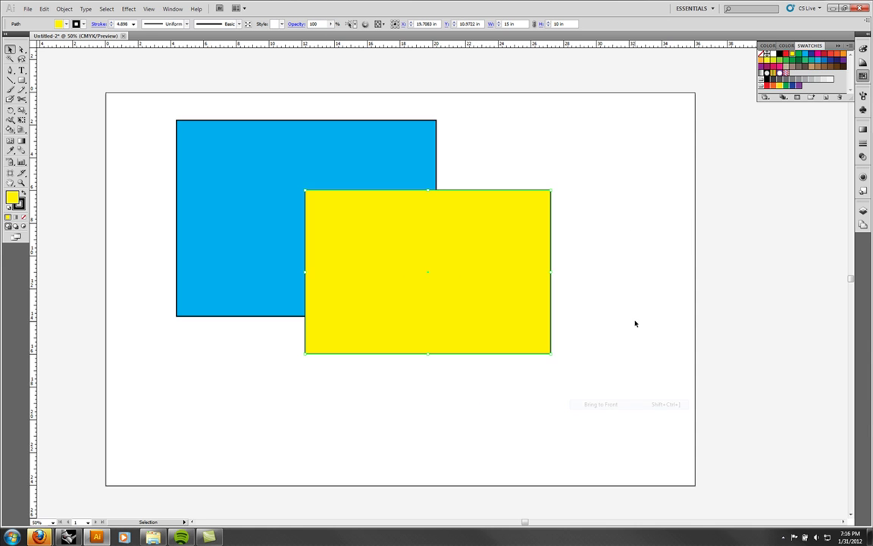
click(636, 322)
Set the yellow rectangle's opacity to 50% and deselect it.
click(458, 310)
text(50)
key(Return)
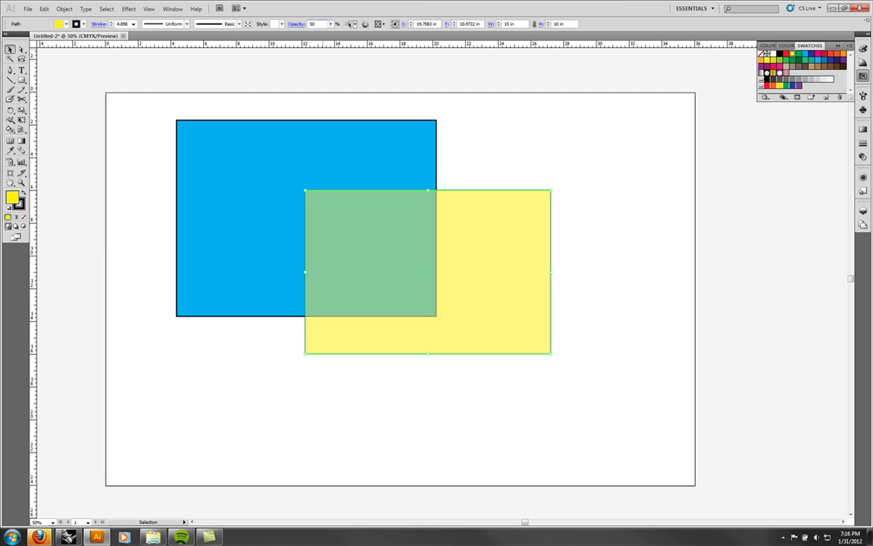
click(670, 156)
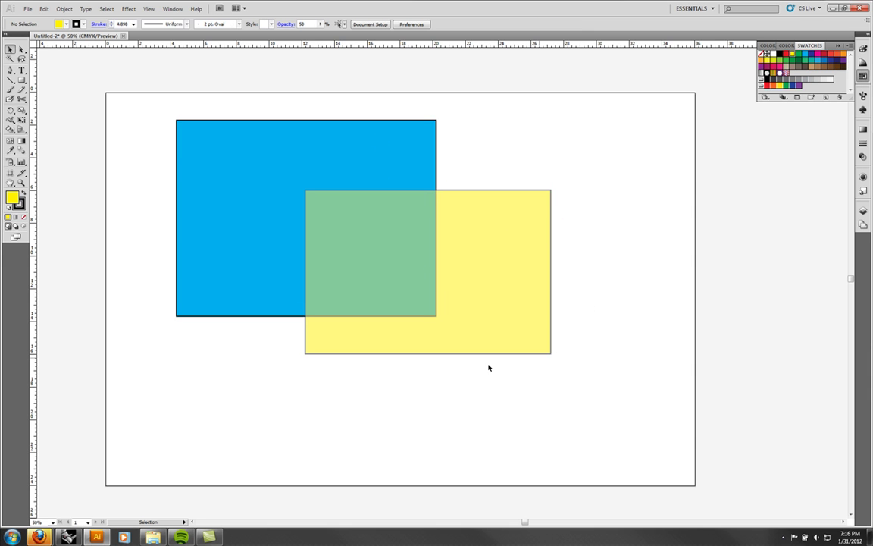
Apply the Darken blending mode to the yellow rectangle and deselect it.
click(530, 261)
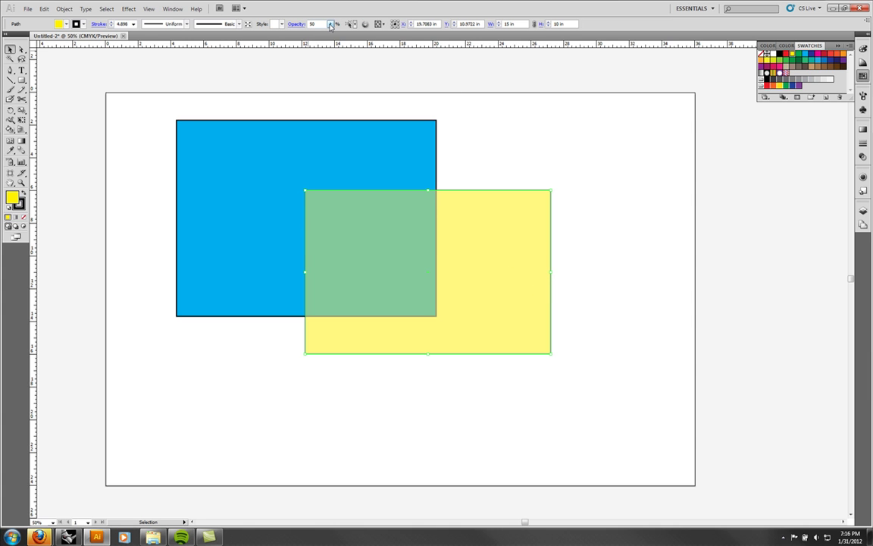
click(296, 24)
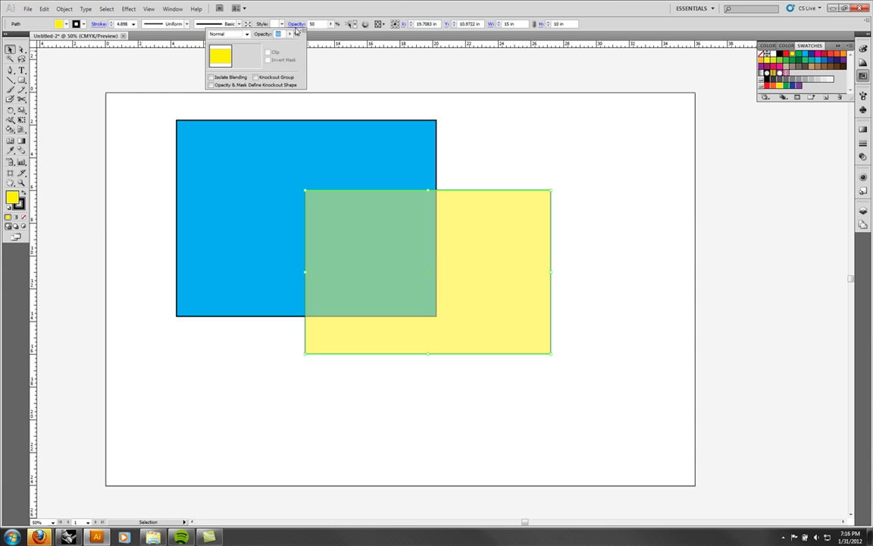
click(246, 34)
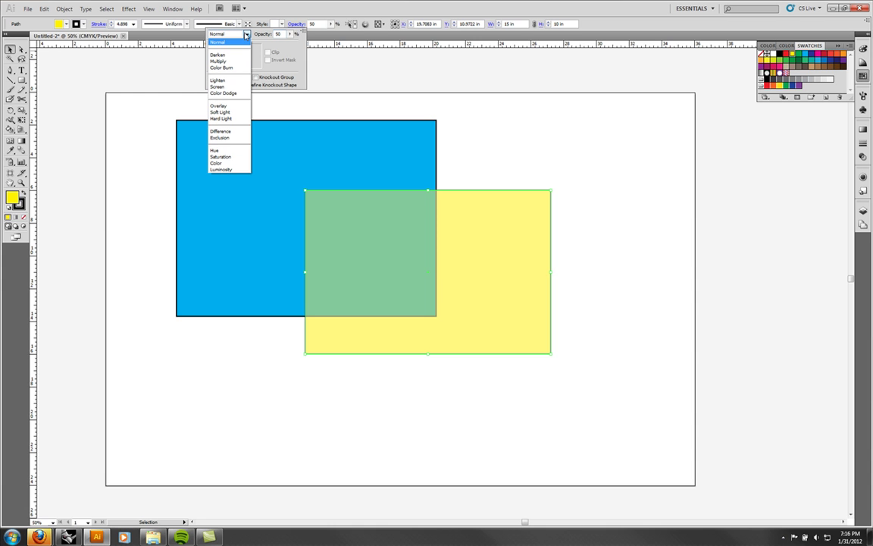
click(245, 56)
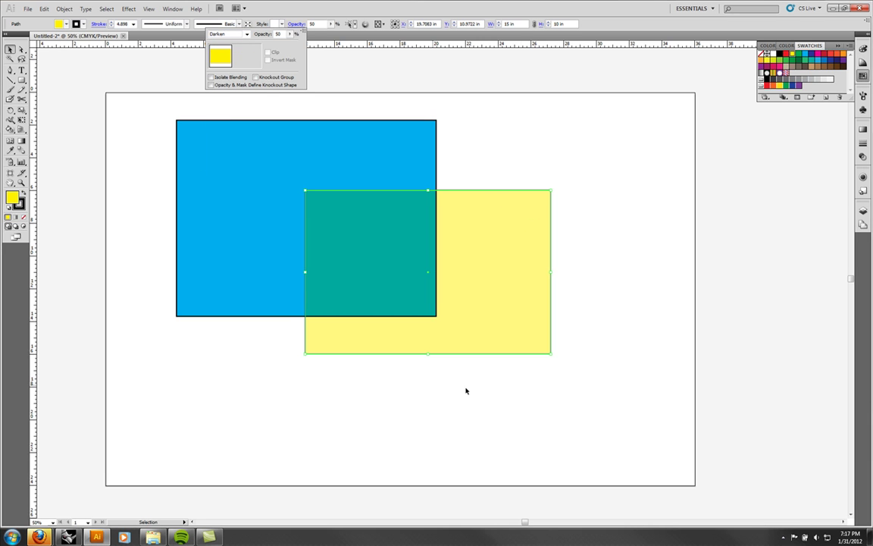
click(636, 323)
click(556, 187)
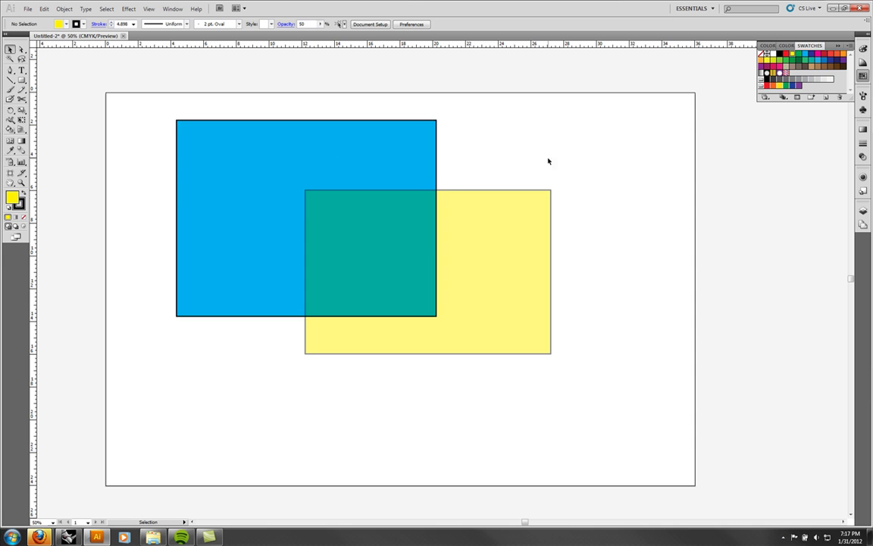
Return the yellow rectangle's blending mode to Normal.
click(489, 262)
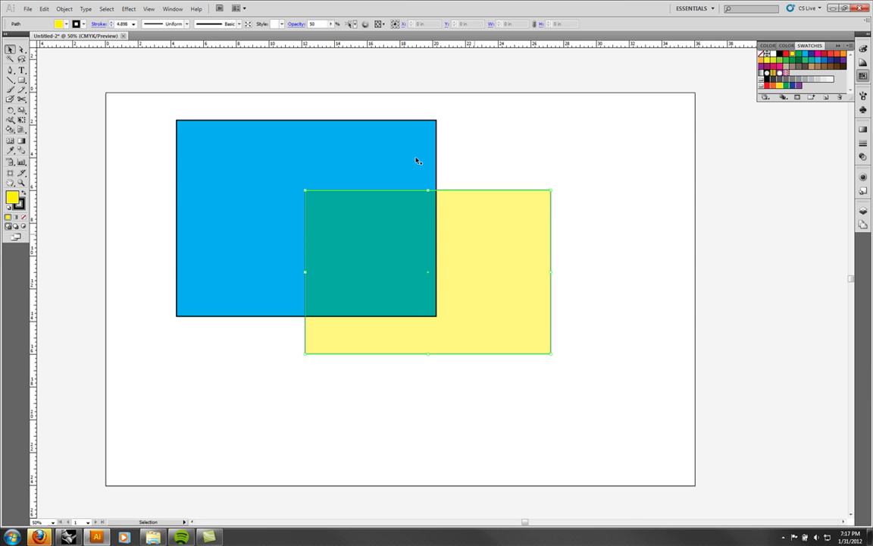
click(295, 24)
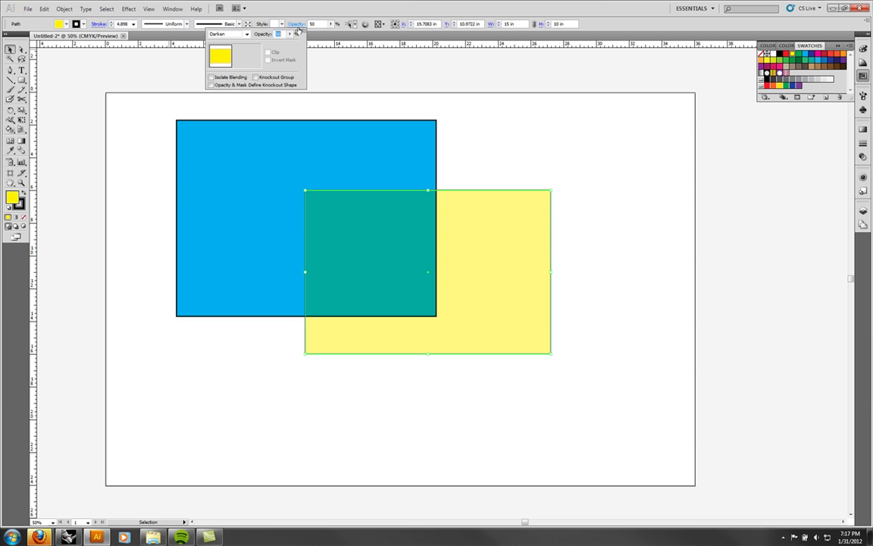
click(243, 35)
click(220, 46)
click(554, 139)
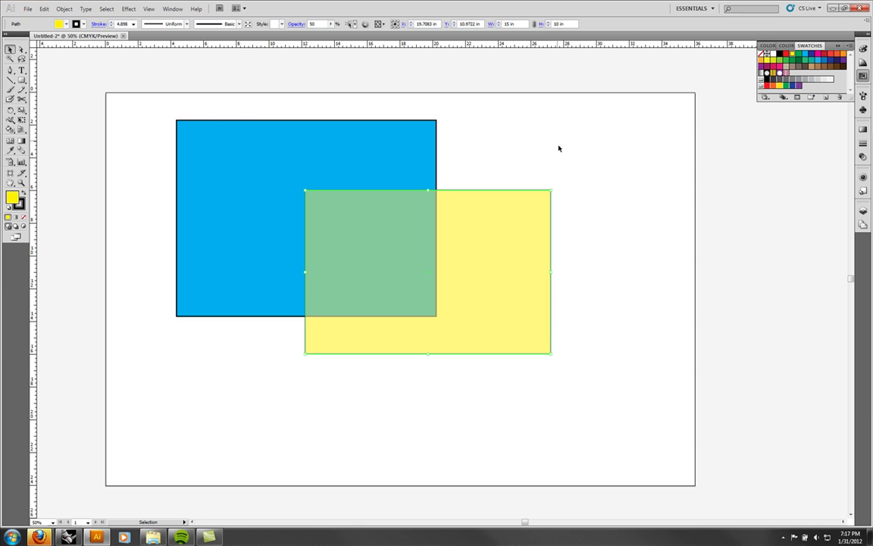
Apply the Multiply blending mode to the yellow rectangle and deselect it.
click(295, 23)
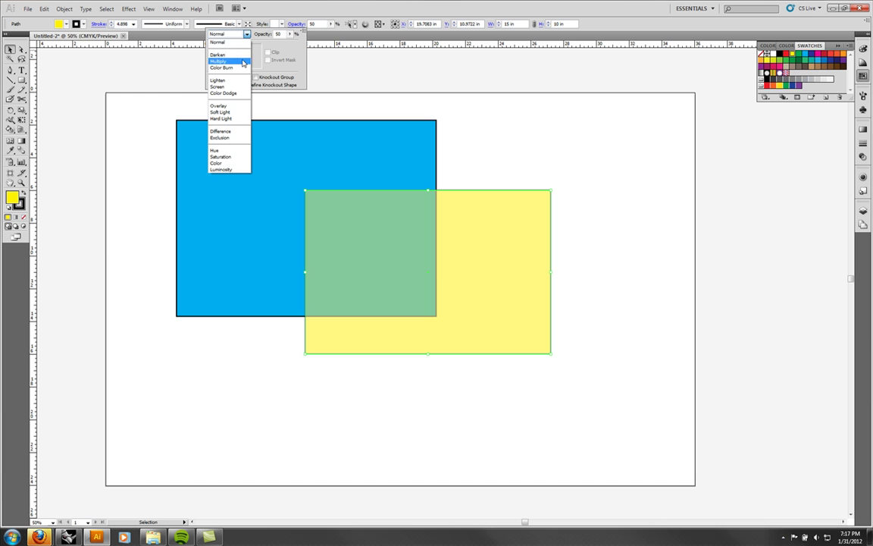
click(227, 61)
click(567, 150)
click(607, 202)
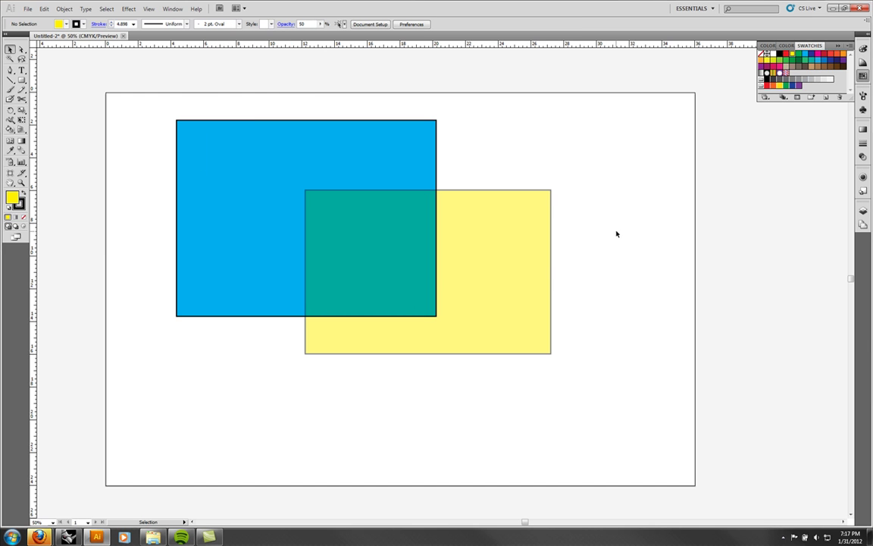
Try the Lighten and Soft Light blending modes on the yellow rectangle, and deselect it.
click(540, 235)
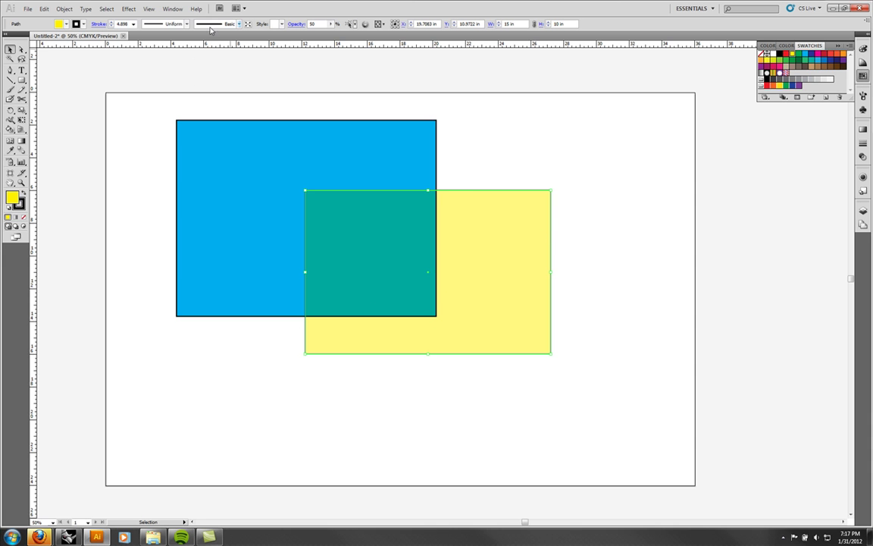
click(295, 24)
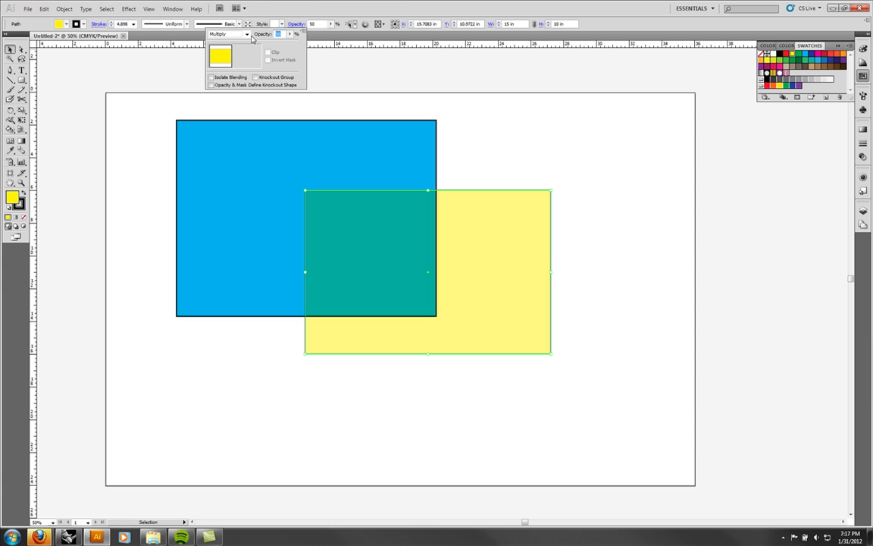
click(247, 34)
click(219, 80)
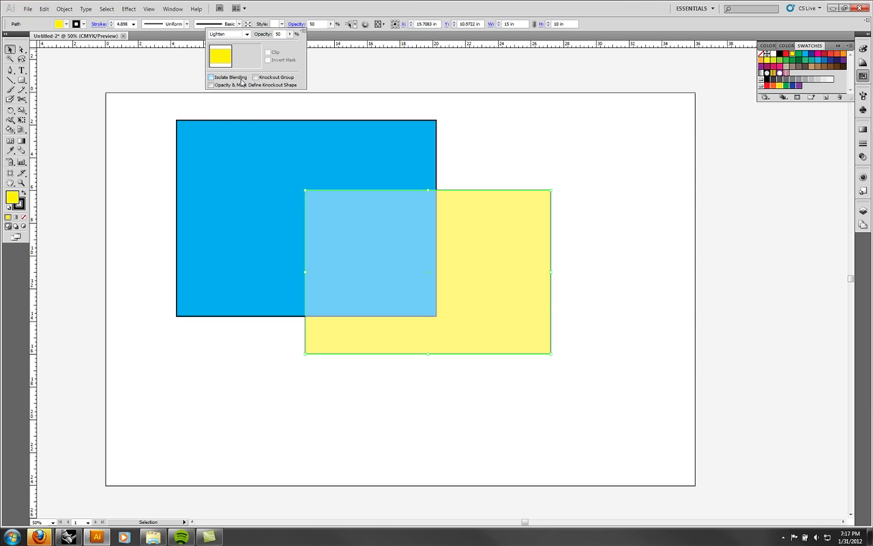
click(222, 34)
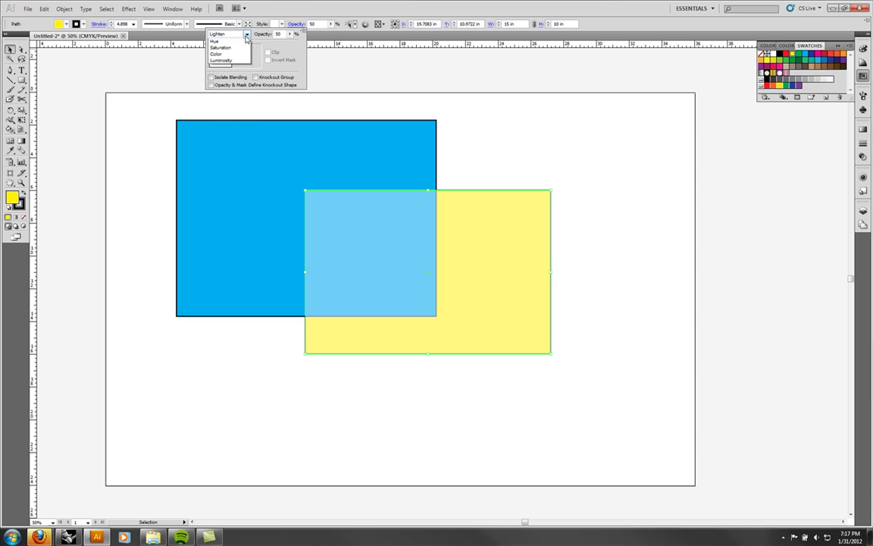
click(238, 113)
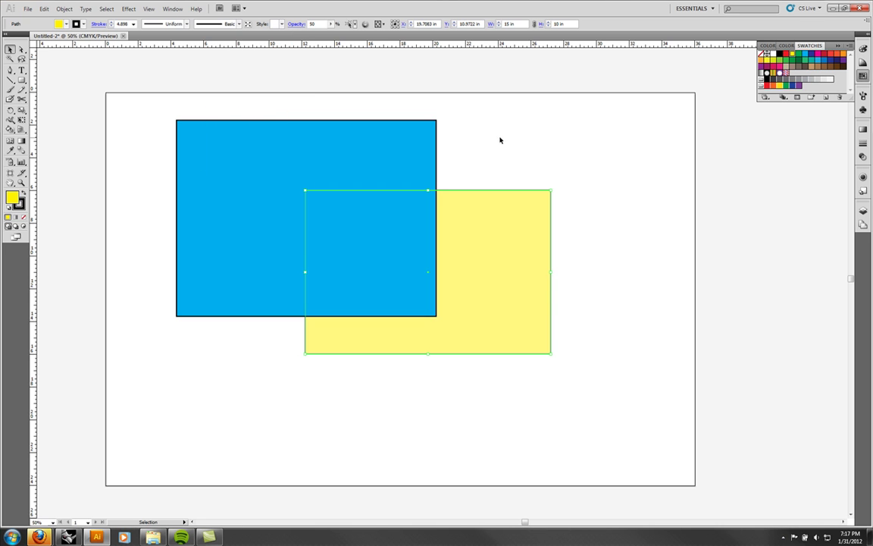
click(594, 155)
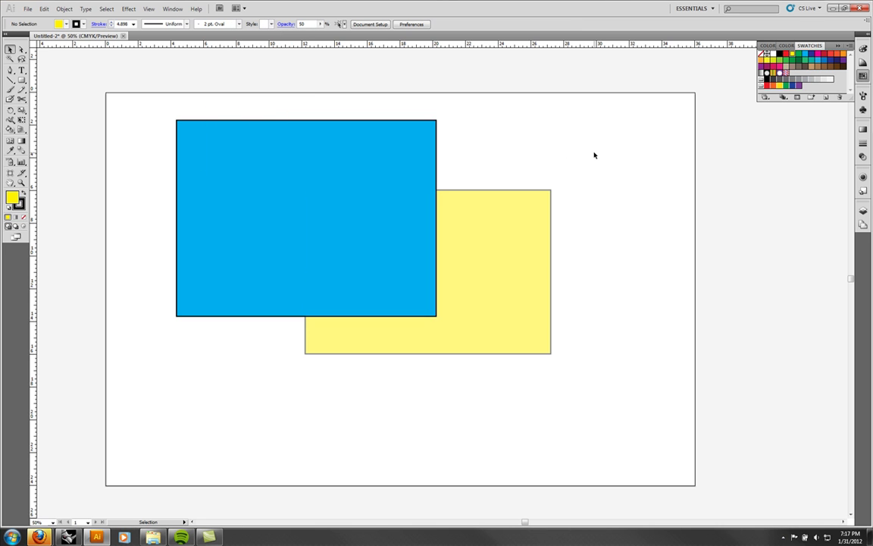
Change the yellow rectangle's blending mode from Soft Light to Darken and clear the selection.
click(526, 259)
click(293, 25)
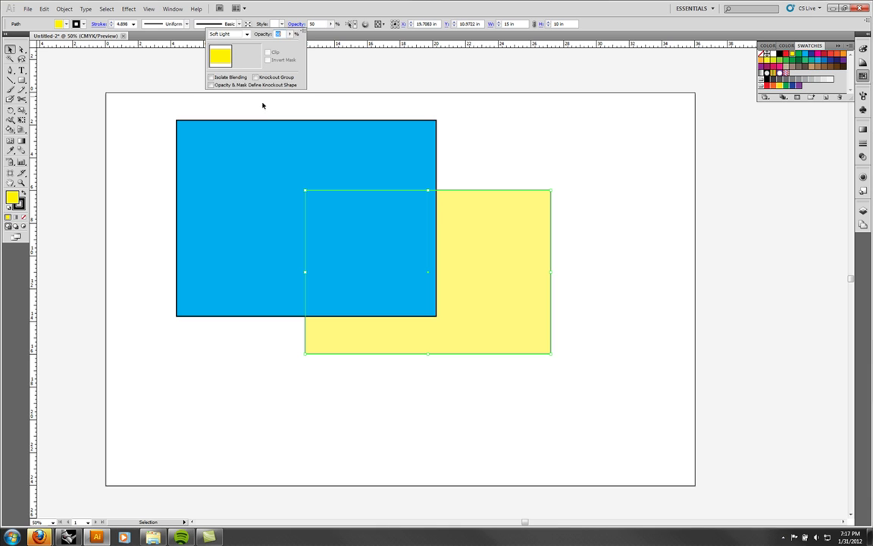
click(219, 35)
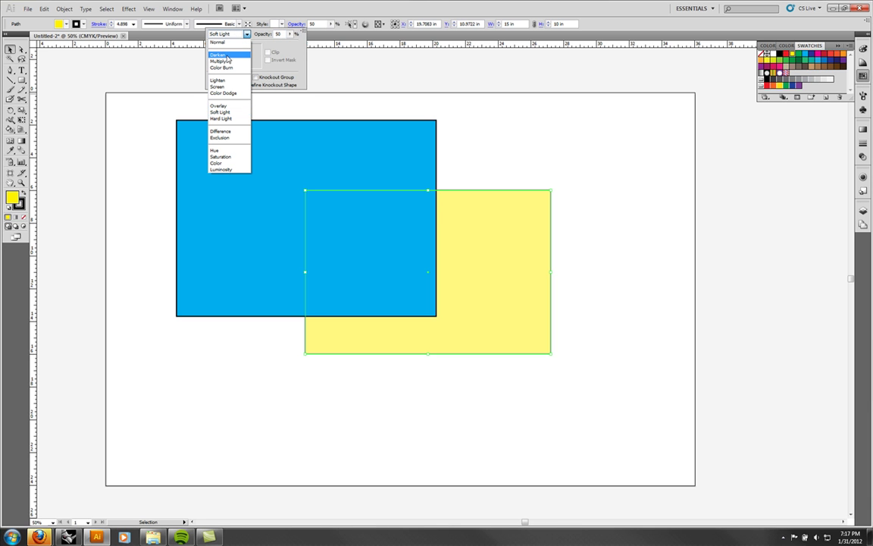
click(219, 60)
click(366, 147)
click(561, 179)
Set the blue rectangle's opacity to 75% and deselect it.
click(393, 146)
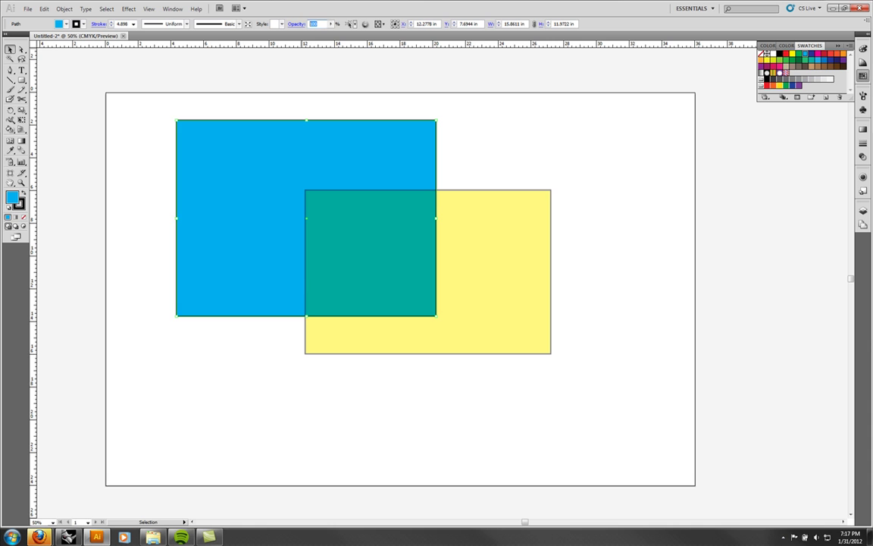
text(75)
key(Return)
click(561, 108)
Send the blue rectangle backward in the stacking order and deselect it.
right_click(379, 169)
mouse_move(439, 299)
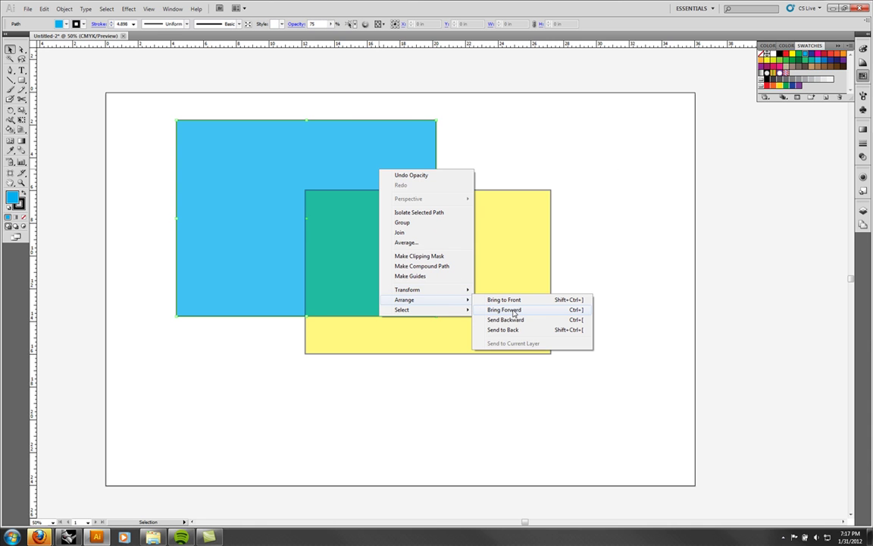
click(505, 321)
click(654, 285)
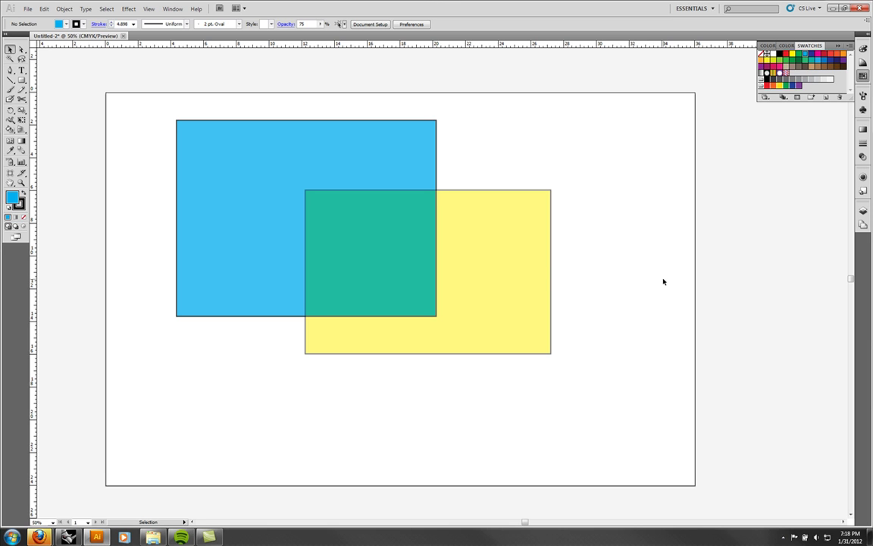
Select both overlapping rectangles and delete them from the artboard.
mouse_move(608, 392)
mouse_down()
mouse_move(369, 224)
mouse_move(273, 93)
mouse_up()
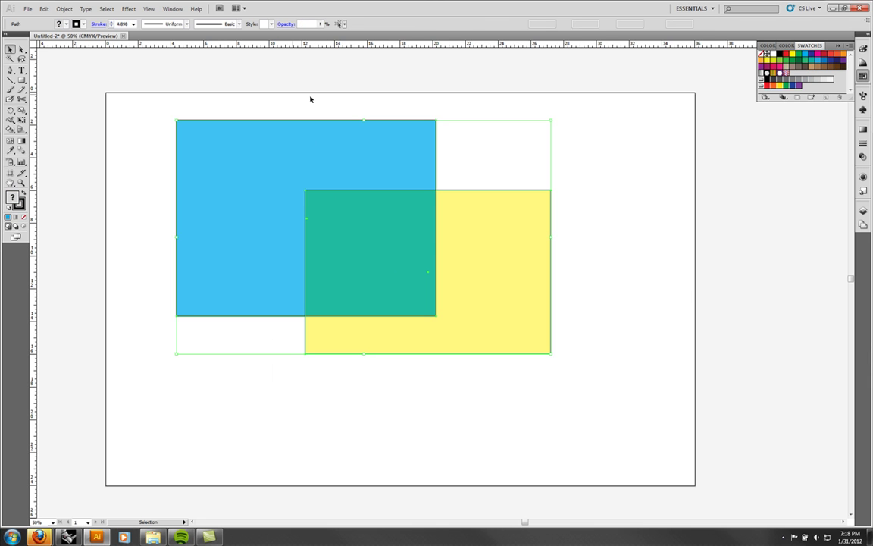
key(Delete)
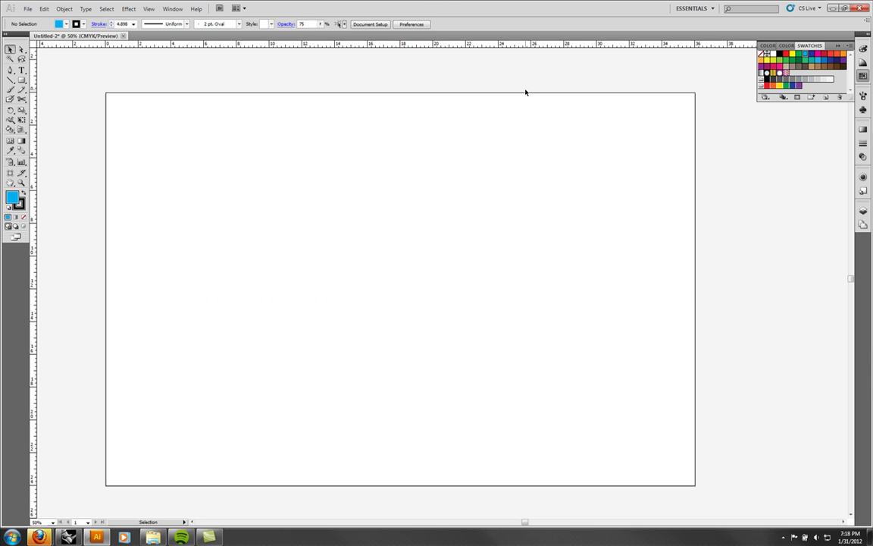
Open the Basic CMYK default swatch library, place it beneath the document's swatches, and close it.
click(850, 46)
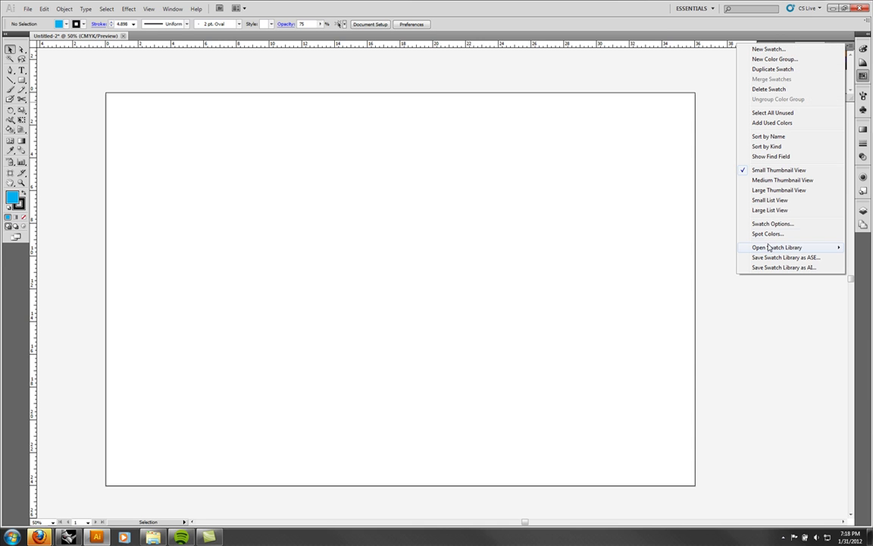
mouse_move(770, 248)
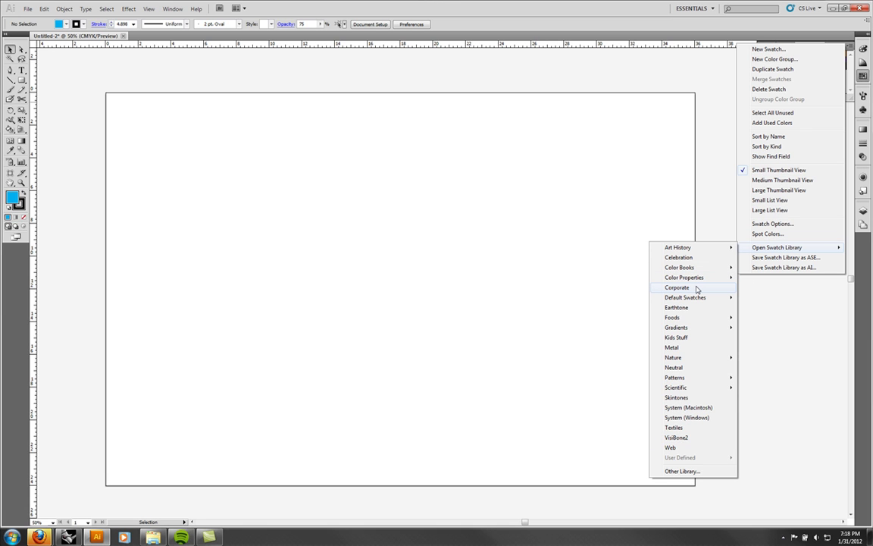
mouse_move(693, 298)
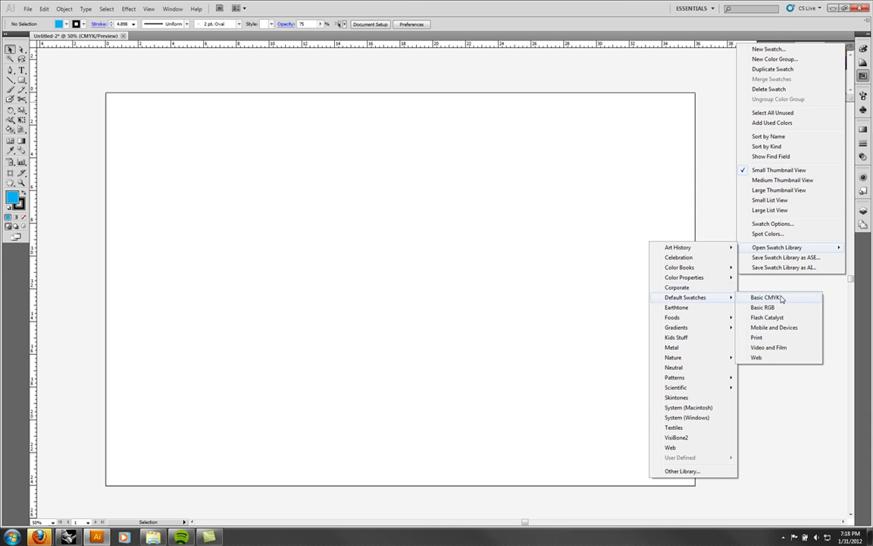
click(758, 297)
drag(421, 77, 796, 114)
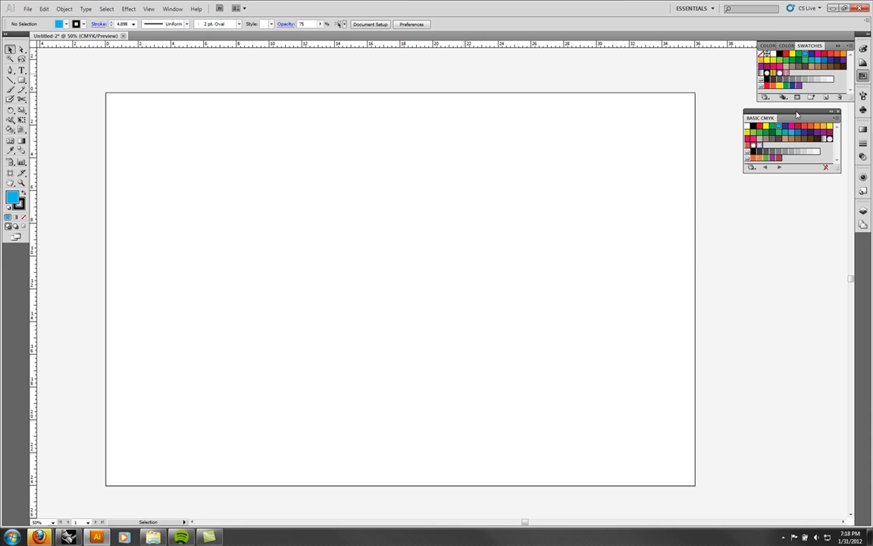
click(837, 111)
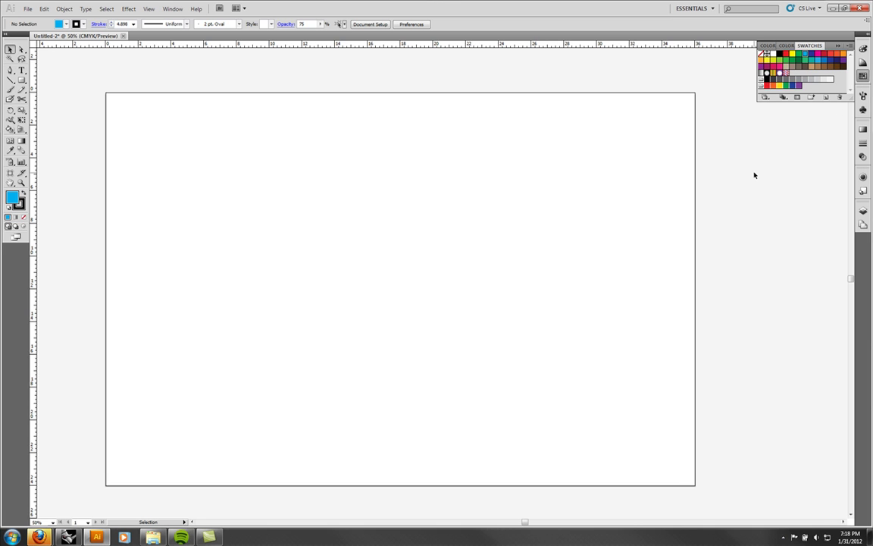